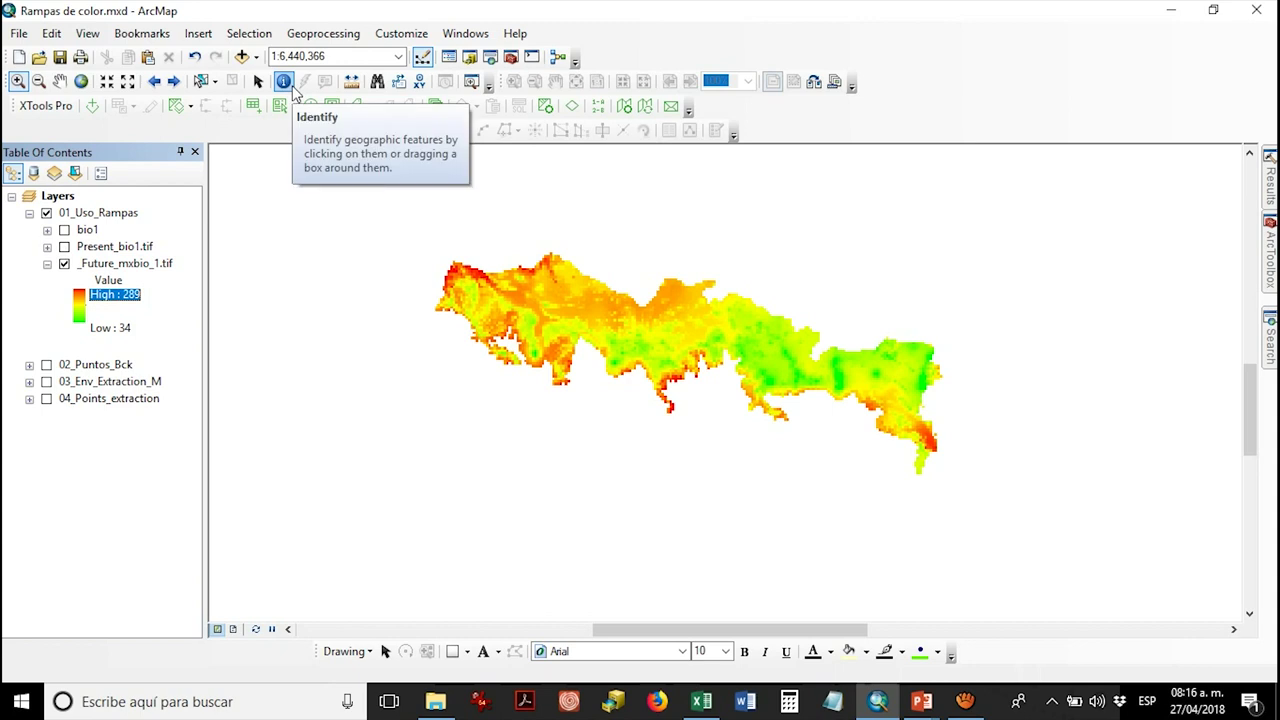
- Change the _Future_mxbio_1.tif color ramp to the red-yellow-cyan-blue gradient
{"action": "left_click", "coordinate": [78, 312]}
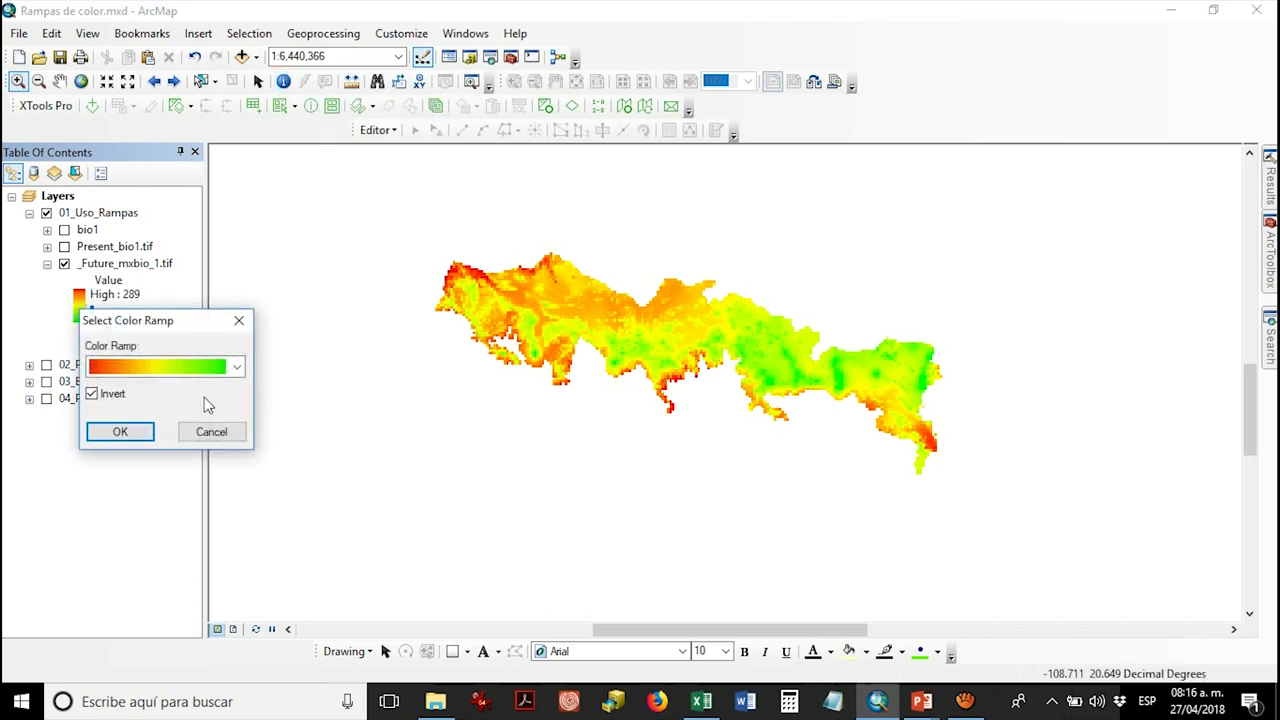
{"action": "left_click", "coordinate": [226, 375]}
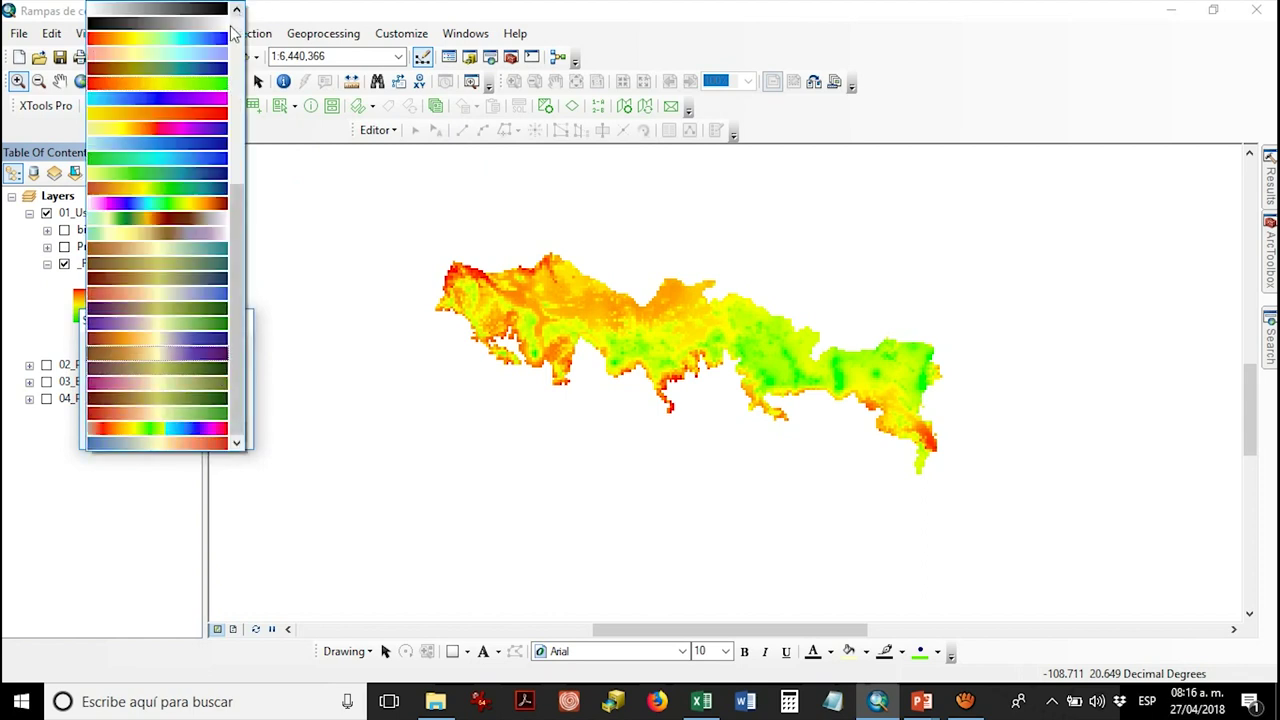
{"action": "left_click", "coordinate": [193, 42]}
{"action": "left_click", "coordinate": [122, 431]}
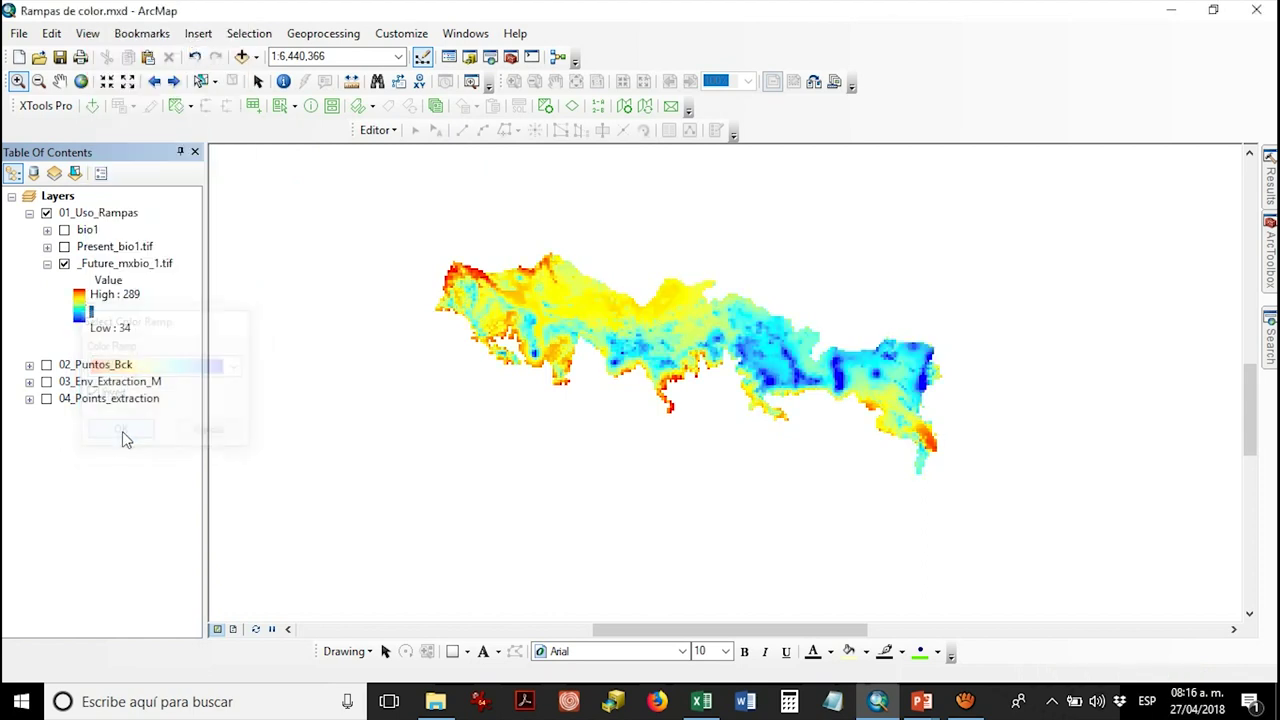
- Expand the Present_bio1.tif legend and apply the same red-yellow-cyan-blue color ramp to that layer
{"action": "left_click", "coordinate": [47, 246]}
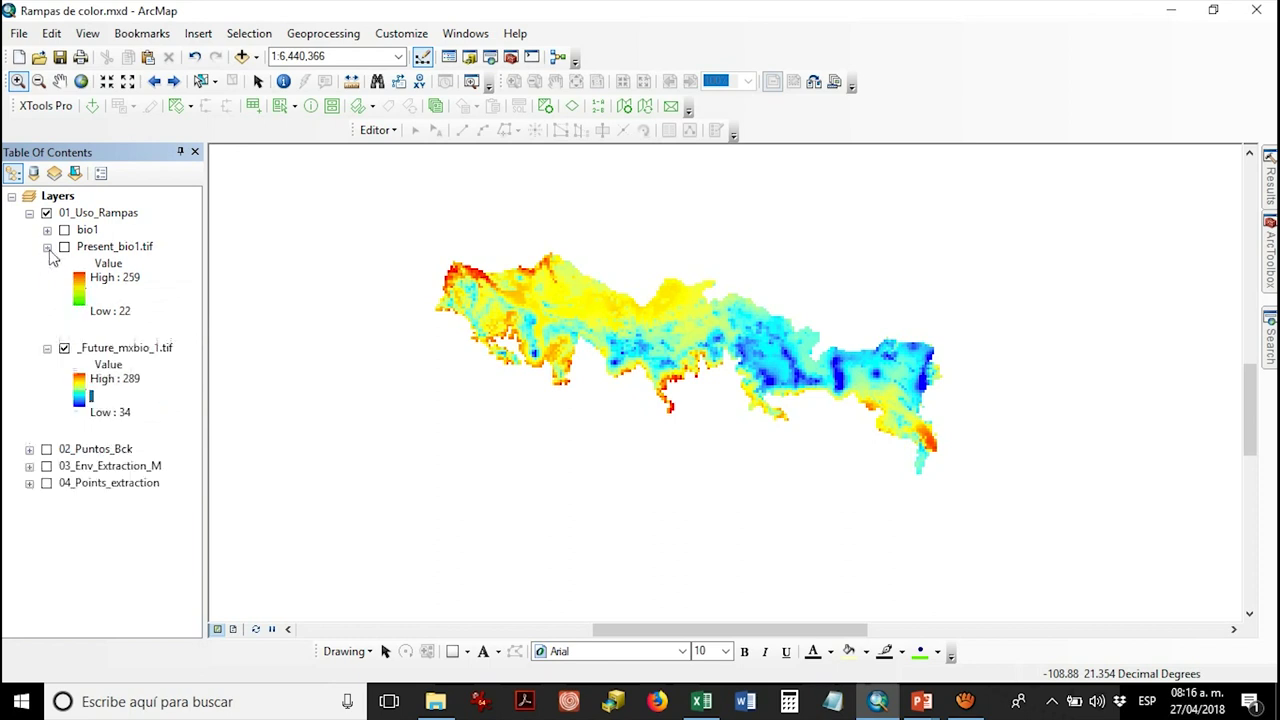
{"action": "left_click", "coordinate": [79, 295]}
{"action": "left_click", "coordinate": [156, 345]}
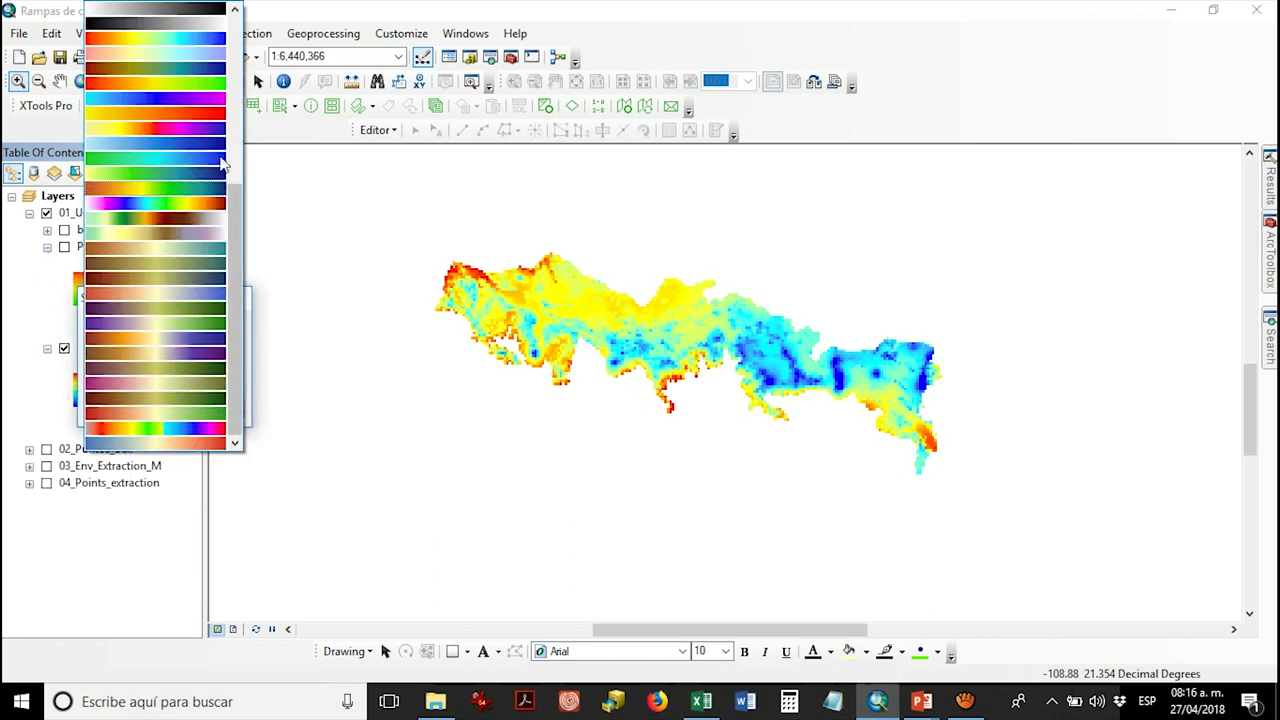
{"action": "left_click", "coordinate": [171, 37]}
{"action": "left_click", "coordinate": [113, 410]}
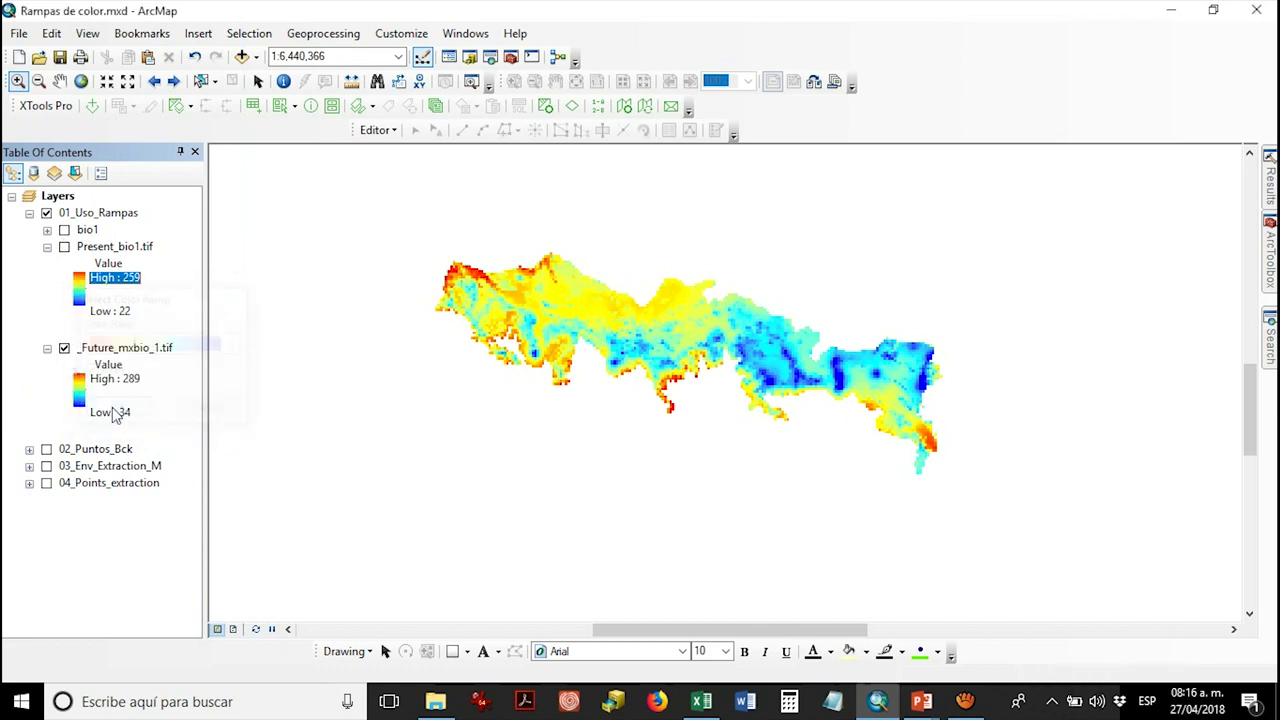
- Make the Present_bio1.tif layer visible and collapse the legends of Present_bio1.tif and _Future_mxbio_1.tif
{"action": "left_click", "coordinate": [66, 247]}
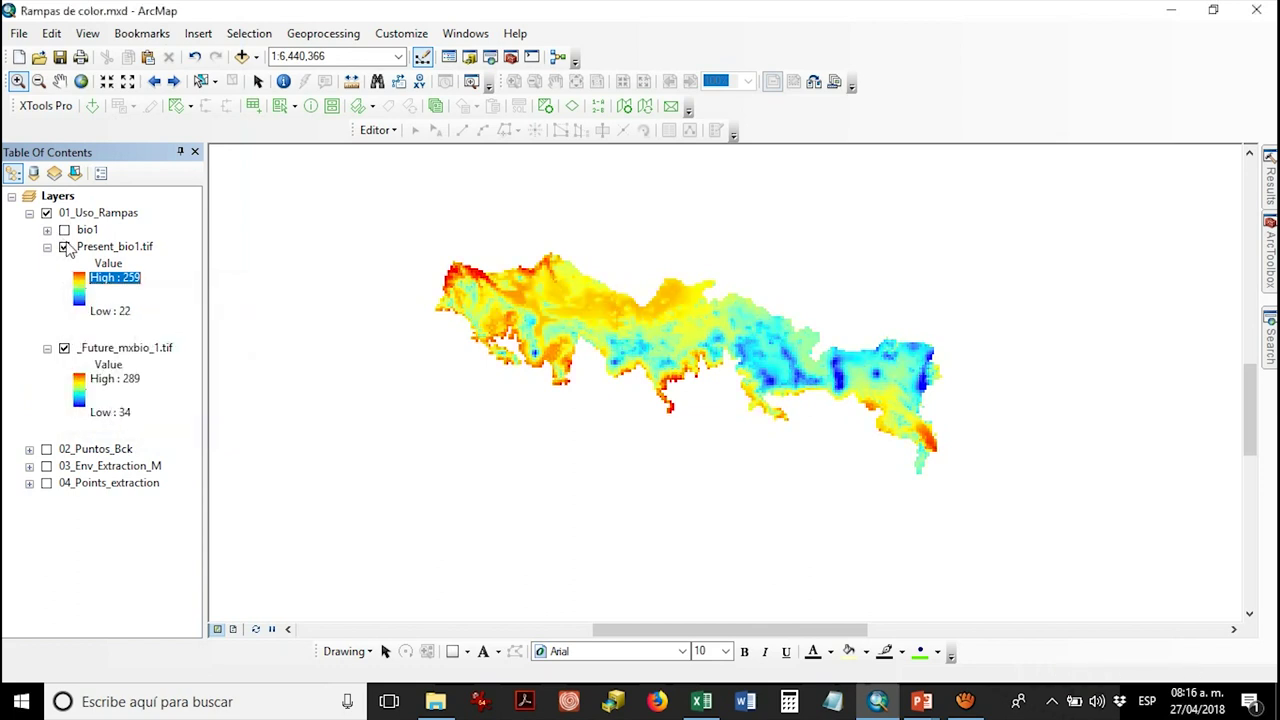
{"action": "left_click", "coordinate": [65, 247]}
{"action": "left_click", "coordinate": [47, 247]}
{"action": "left_click", "coordinate": [47, 264]}
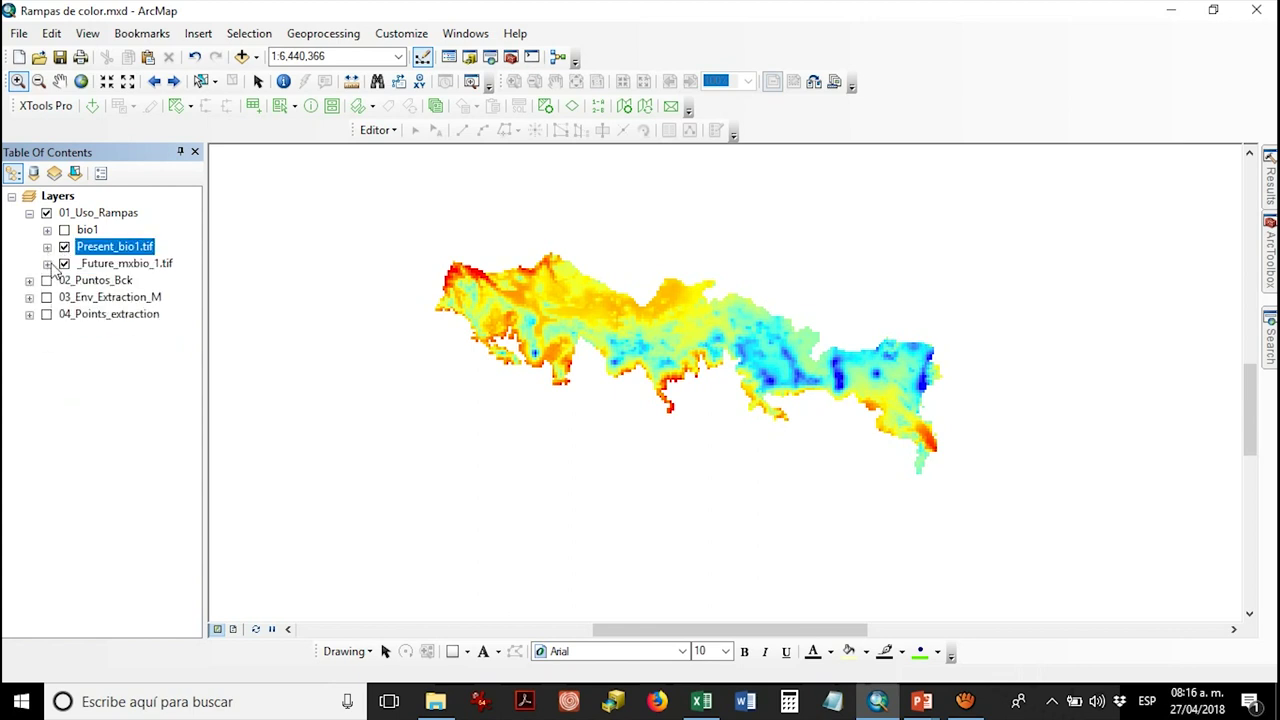
- Switch to the Visualización de datos presentation in PowerPoint to view its slides
{"action": "mouse_move", "coordinate": [921, 706]}
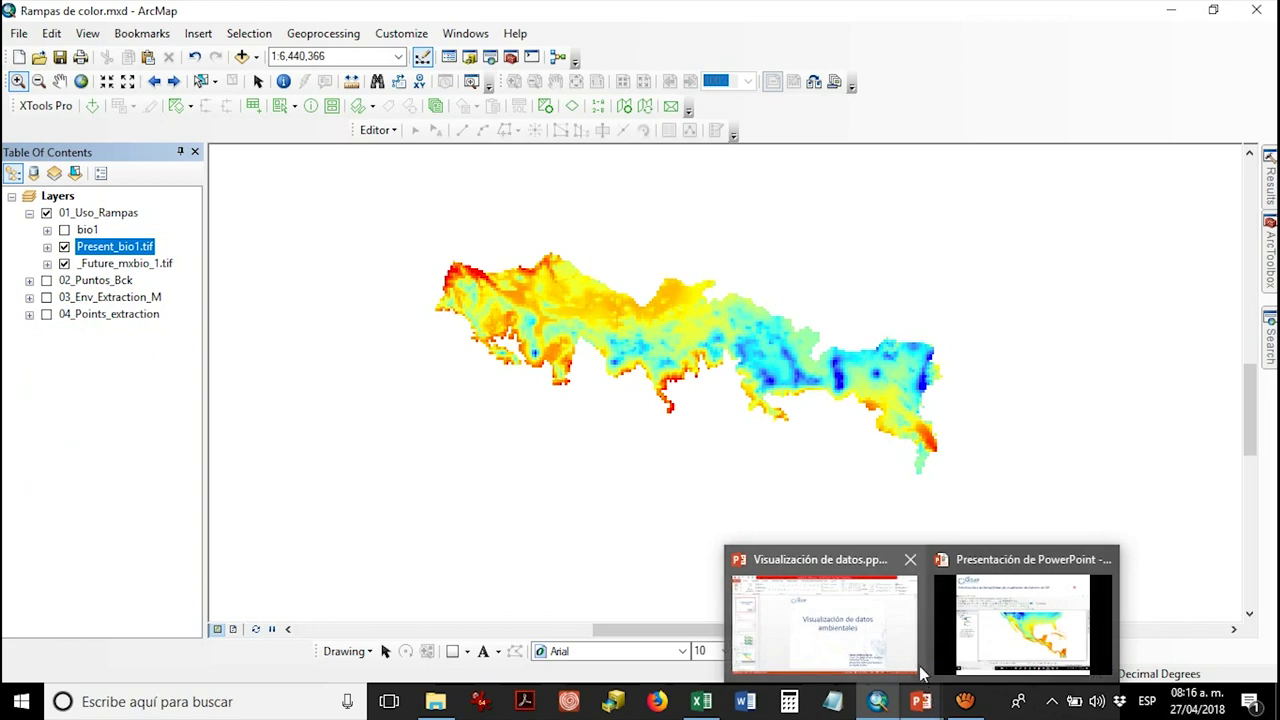
{"action": "left_click", "coordinate": [877, 648]}
{"action": "left_click", "coordinate": [942, 640]}
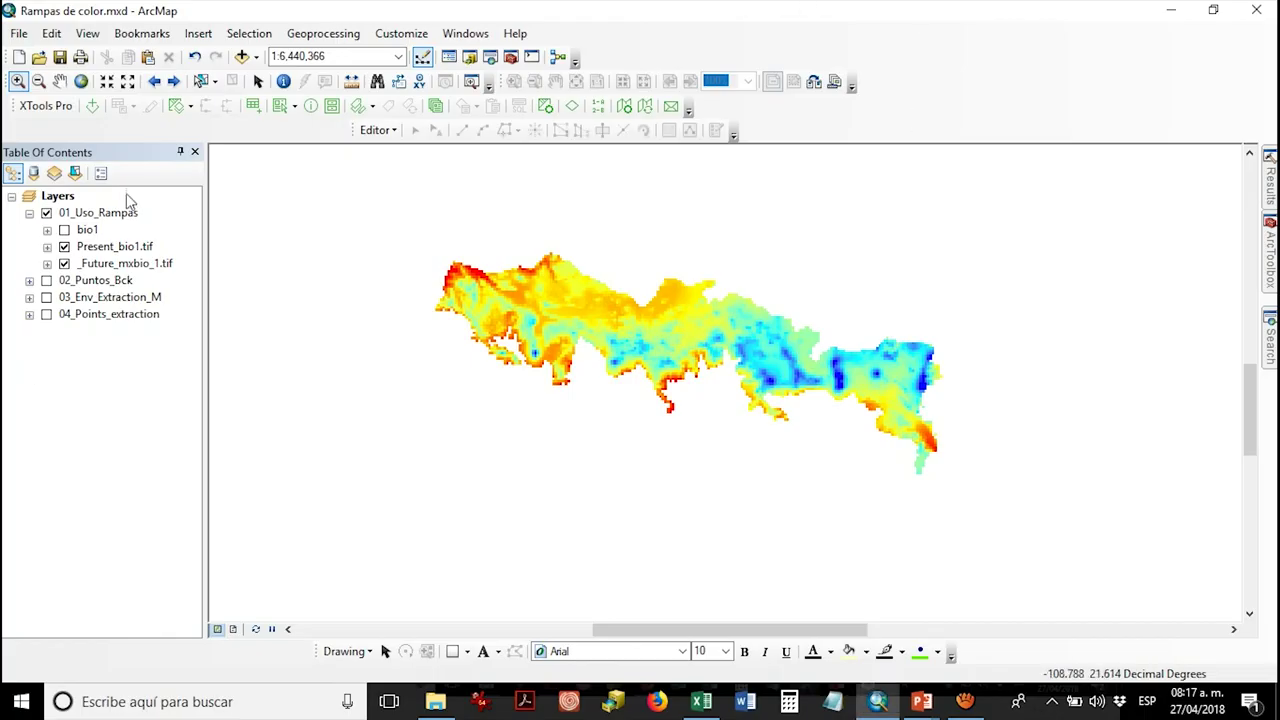
- Collapse and hide the 01_Uso_Rampas group, and expand and display the 02_Puntos_Bck group with its ENT outline
{"action": "left_click", "coordinate": [29, 213]}
{"action": "left_click", "coordinate": [46, 213]}
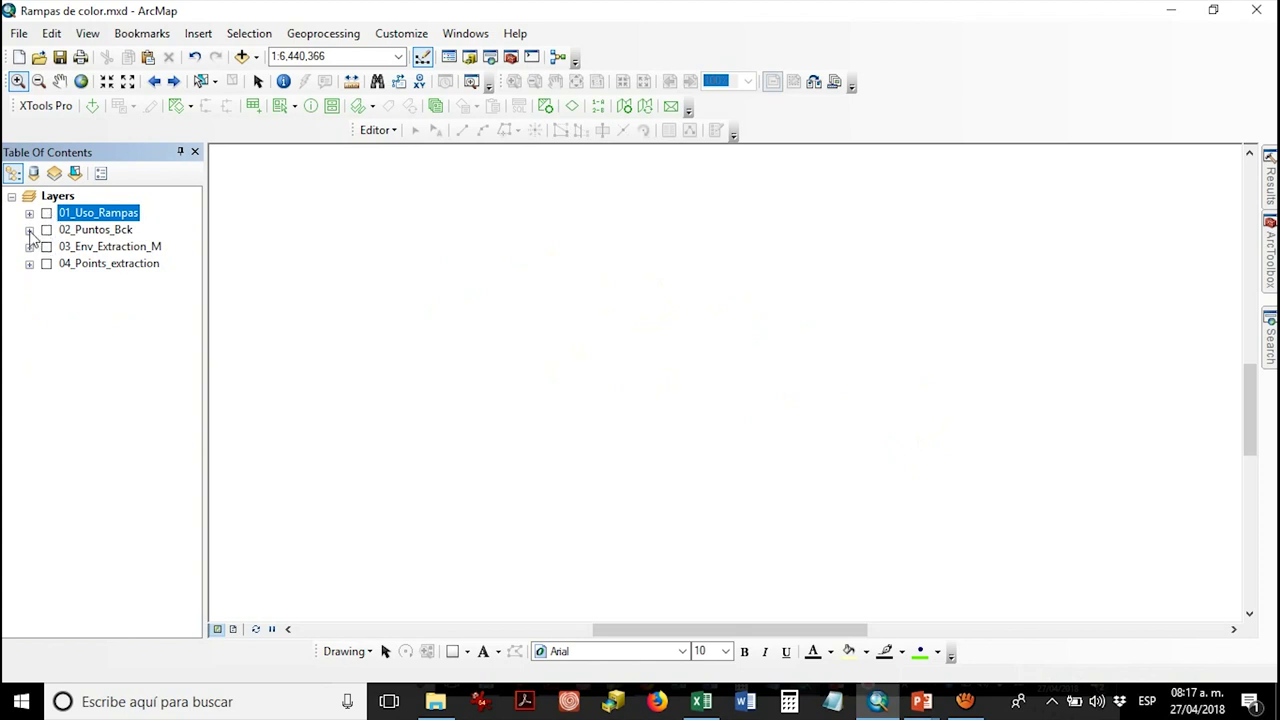
{"action": "left_click", "coordinate": [29, 230]}
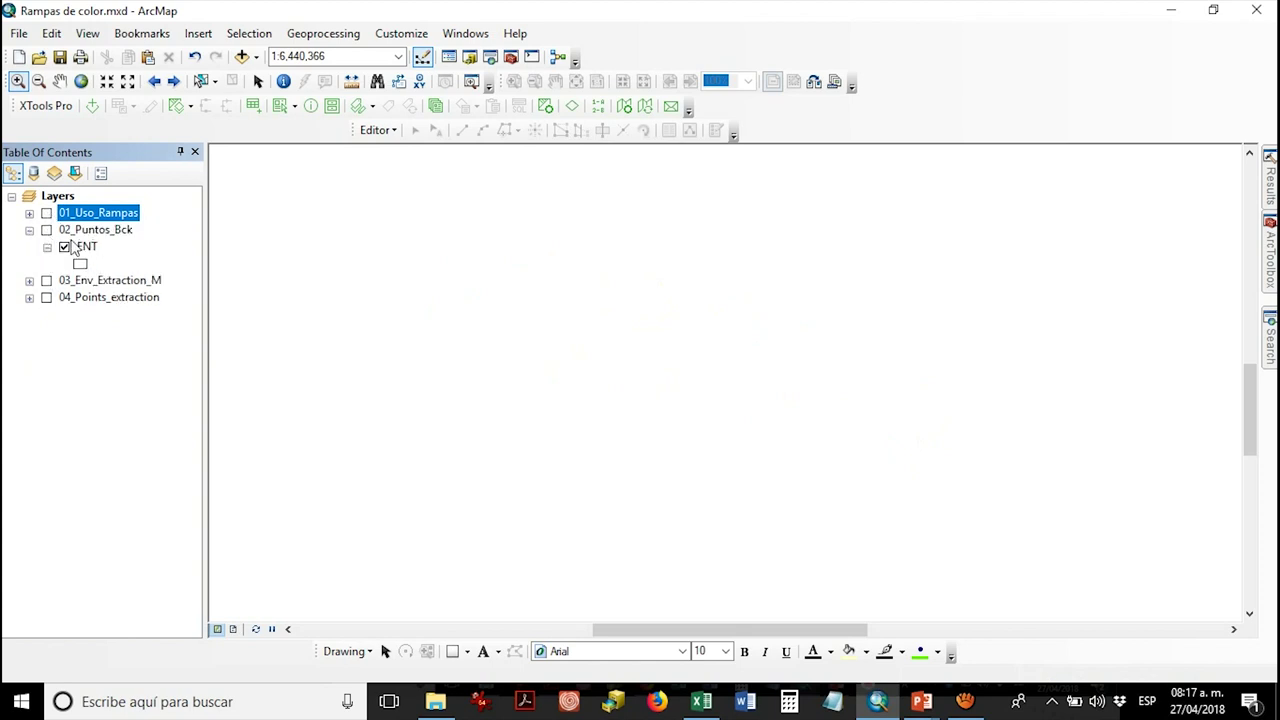
{"action": "left_click", "coordinate": [46, 230]}
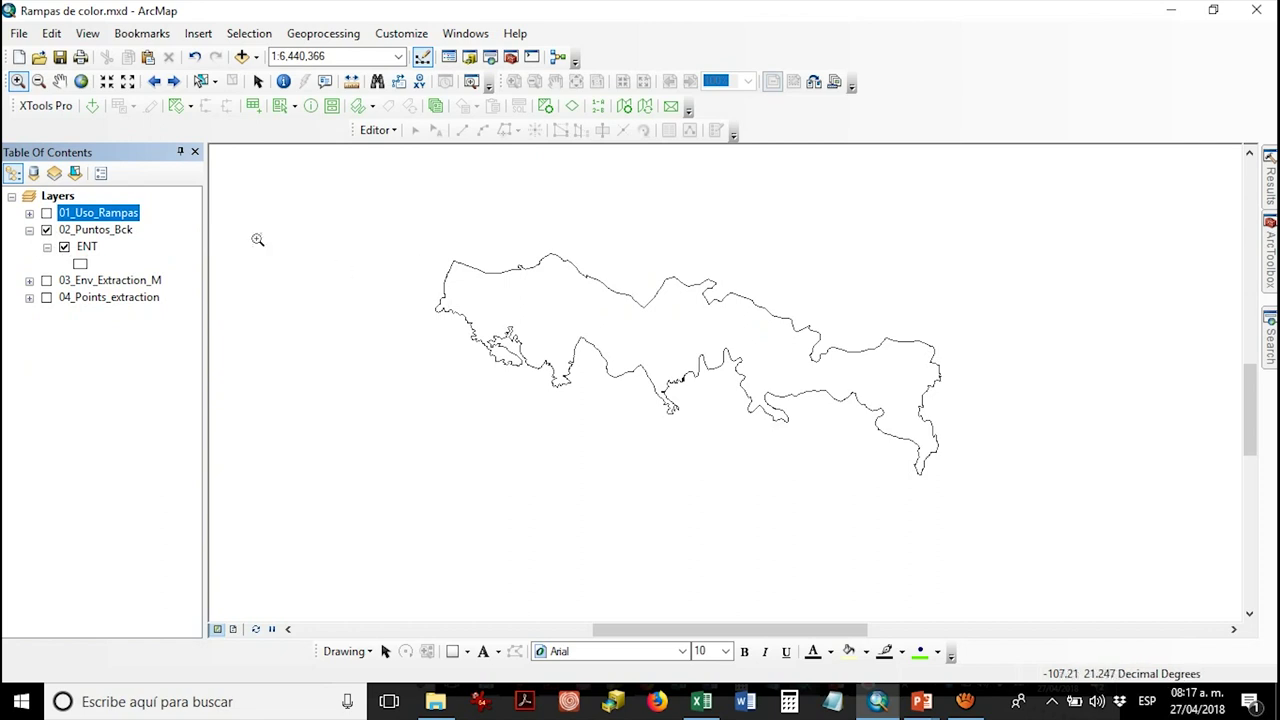
- Redisplay the 01_Uso_Rampas group with only bio1 visible and move the 02_Puntos_Bck group above it
{"action": "left_click", "coordinate": [87, 247]}
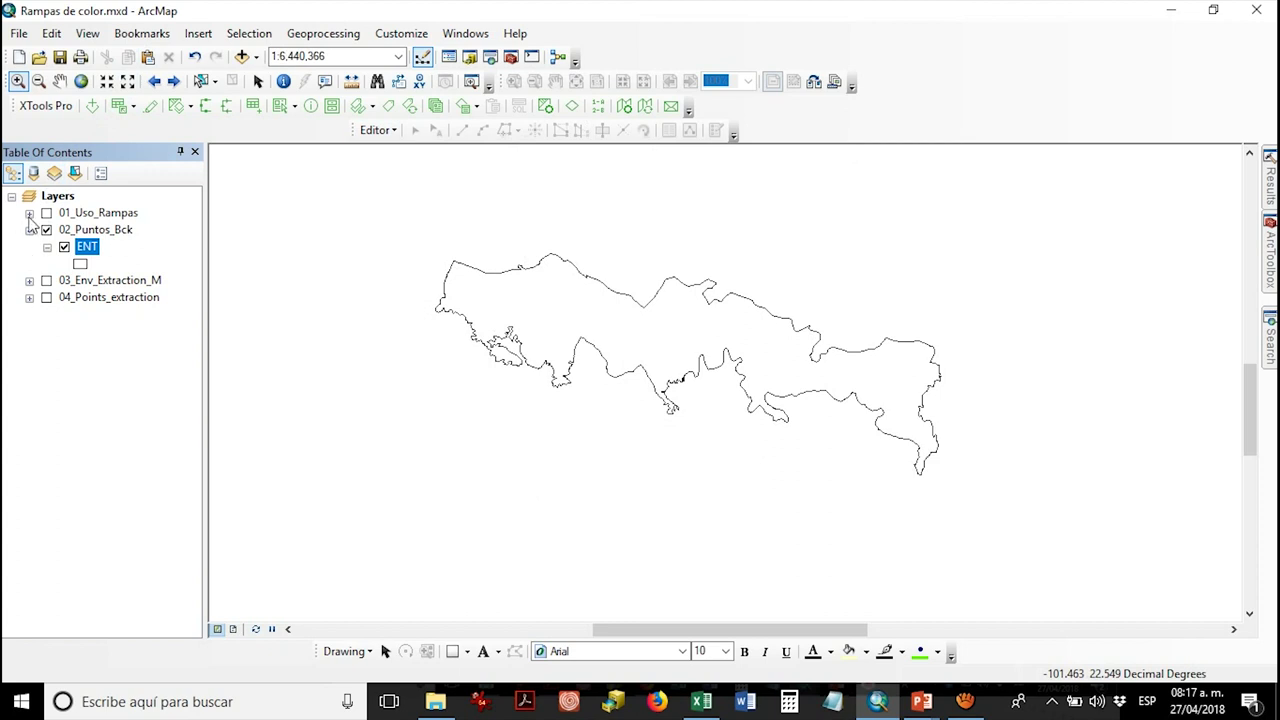
{"action": "left_click", "coordinate": [29, 214]}
{"action": "left_click", "coordinate": [46, 213]}
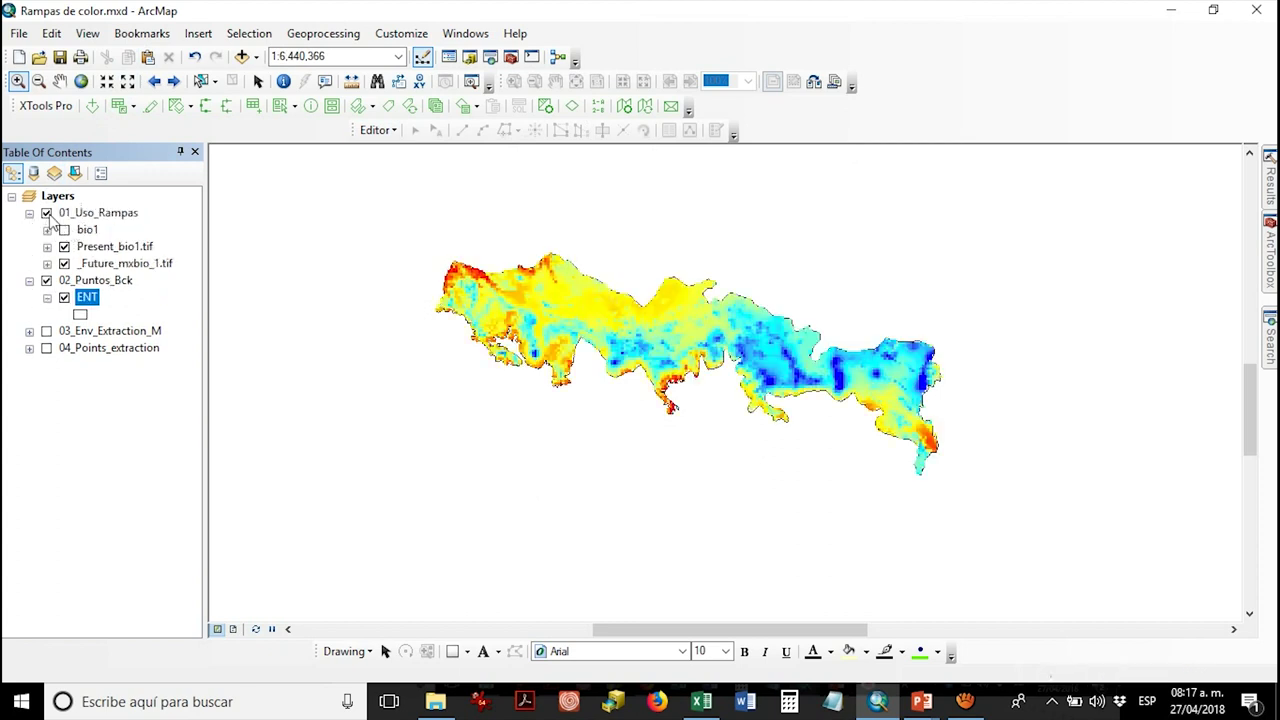
{"action": "left_click", "coordinate": [64, 247]}
{"action": "left_click", "coordinate": [64, 263]}
{"action": "left_click", "coordinate": [64, 230]}
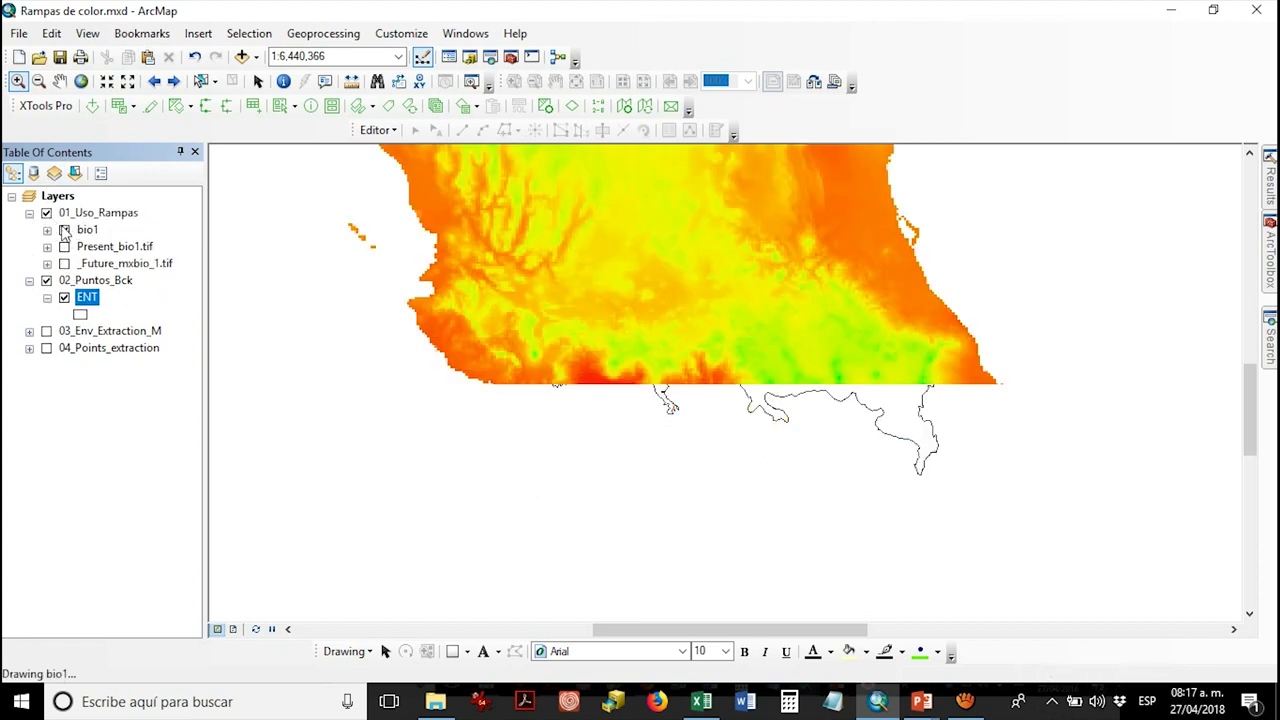
{"action": "left_click", "coordinate": [90, 300]}
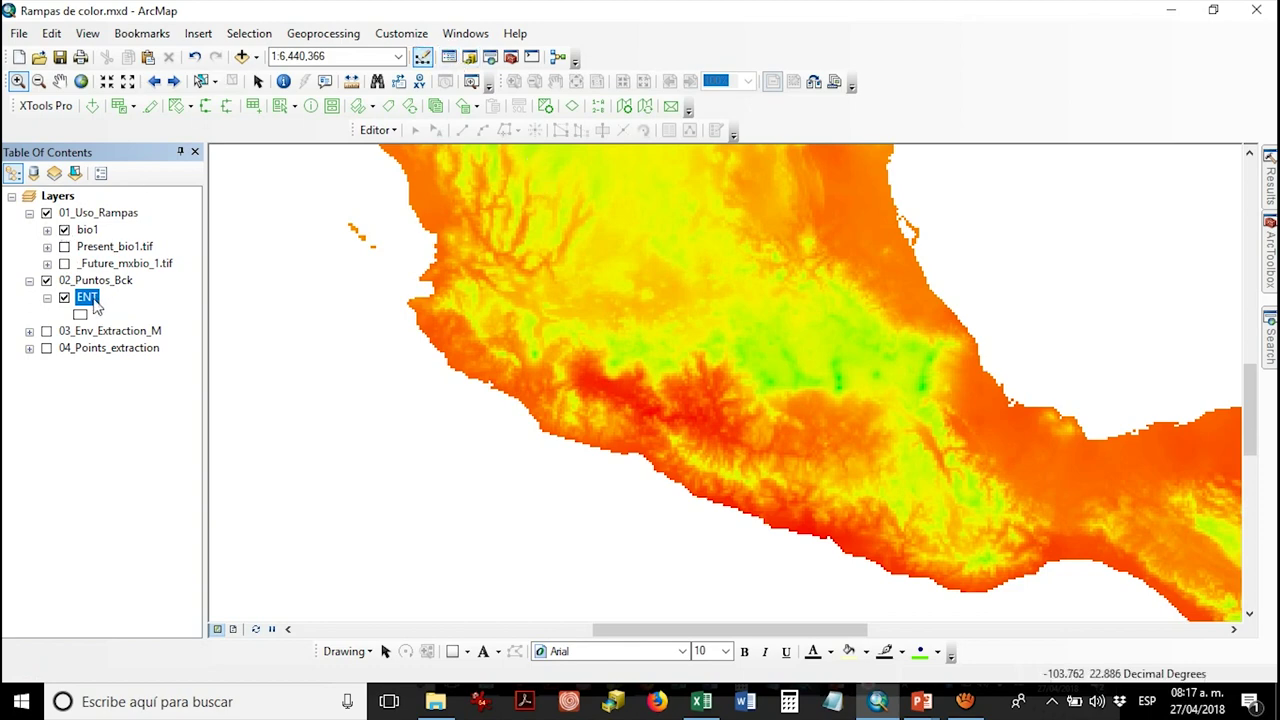
{"action": "left_click_drag", "start_coordinate": [92, 282], "coordinate": [96, 212]}
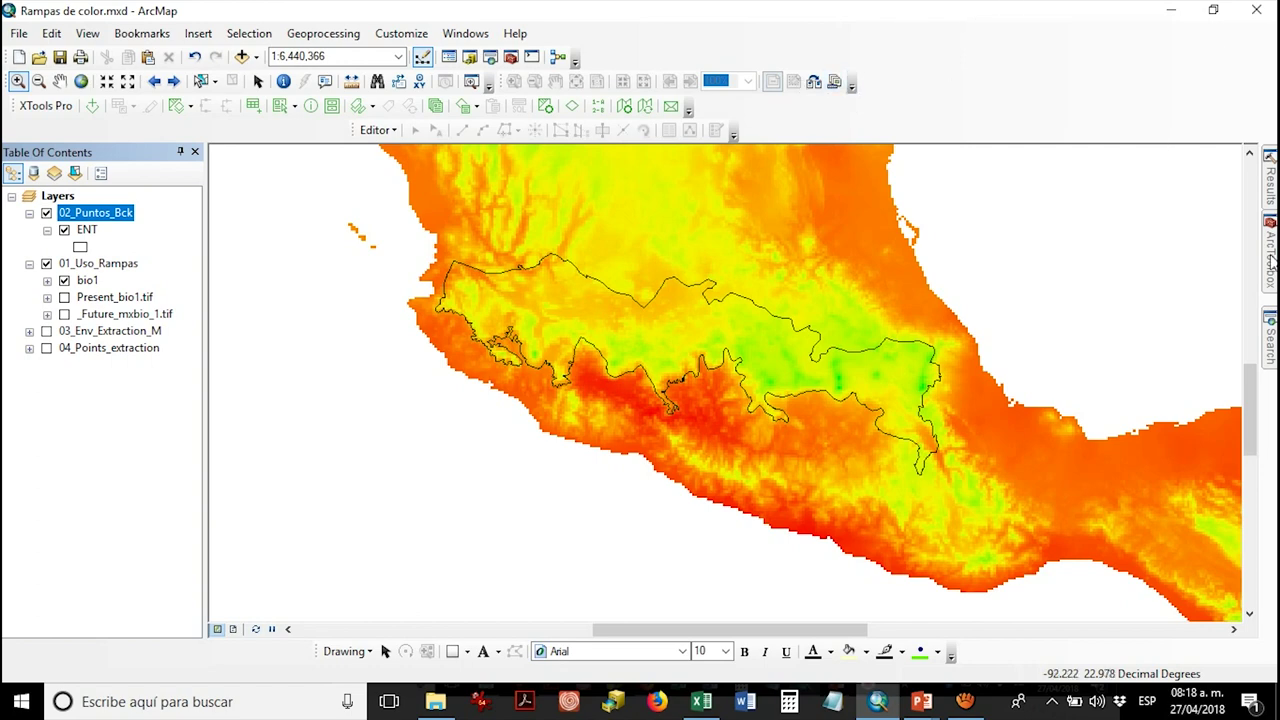
- Open the Create Random Points tool from the Feature Class toolset of Data Management Tools
{"action": "mouse_move", "coordinate": [1271, 262]}
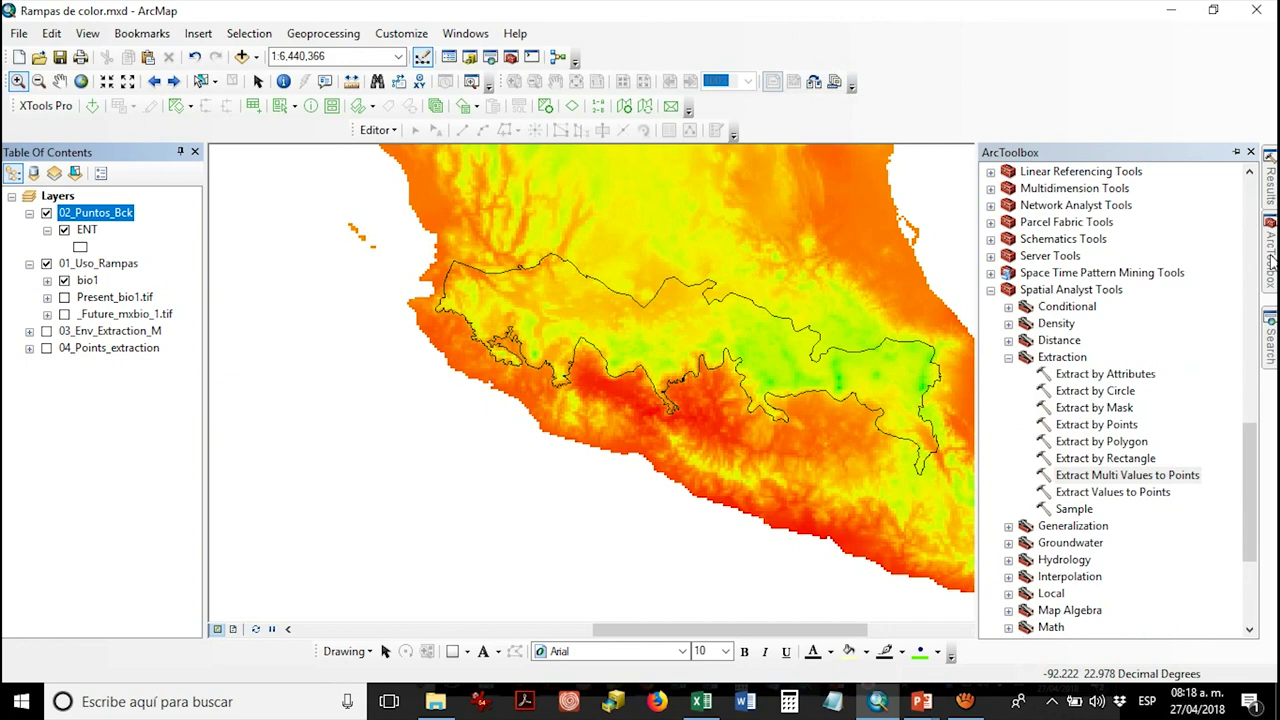
{"action": "left_click", "coordinate": [1250, 185]}
{"action": "left_click", "coordinate": [1252, 190]}
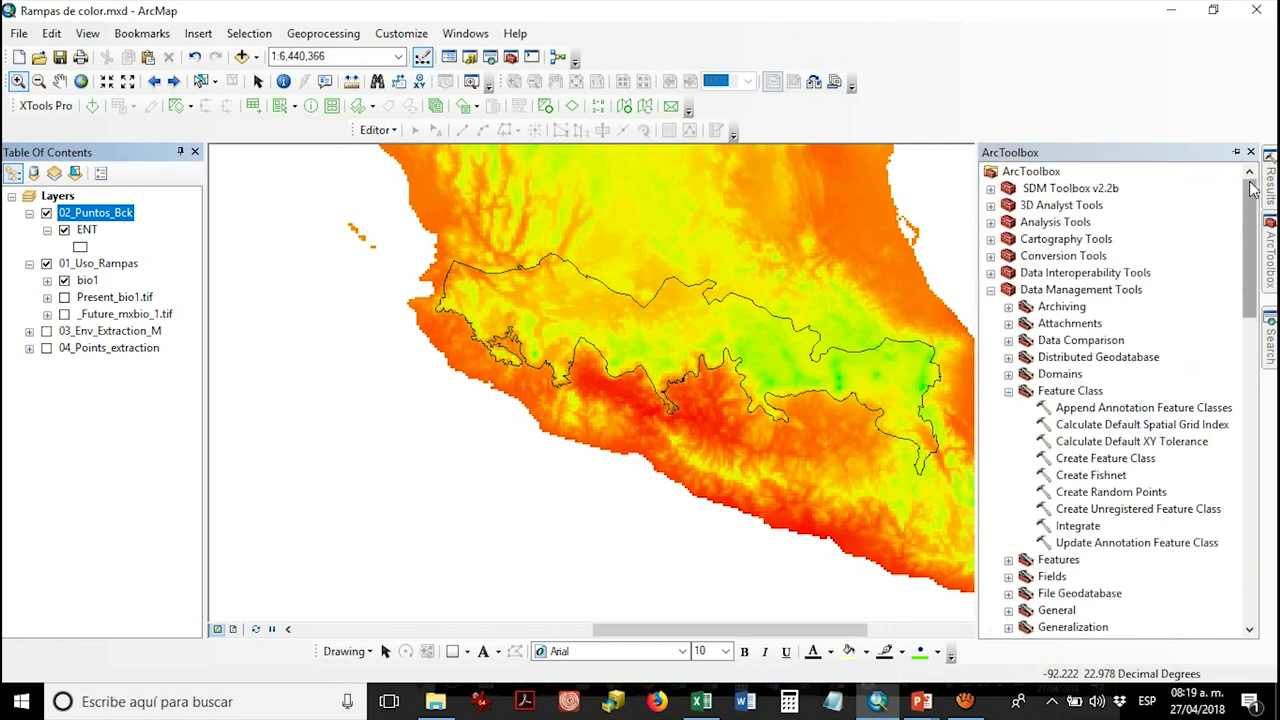
{"action": "left_click", "coordinate": [1141, 497]}
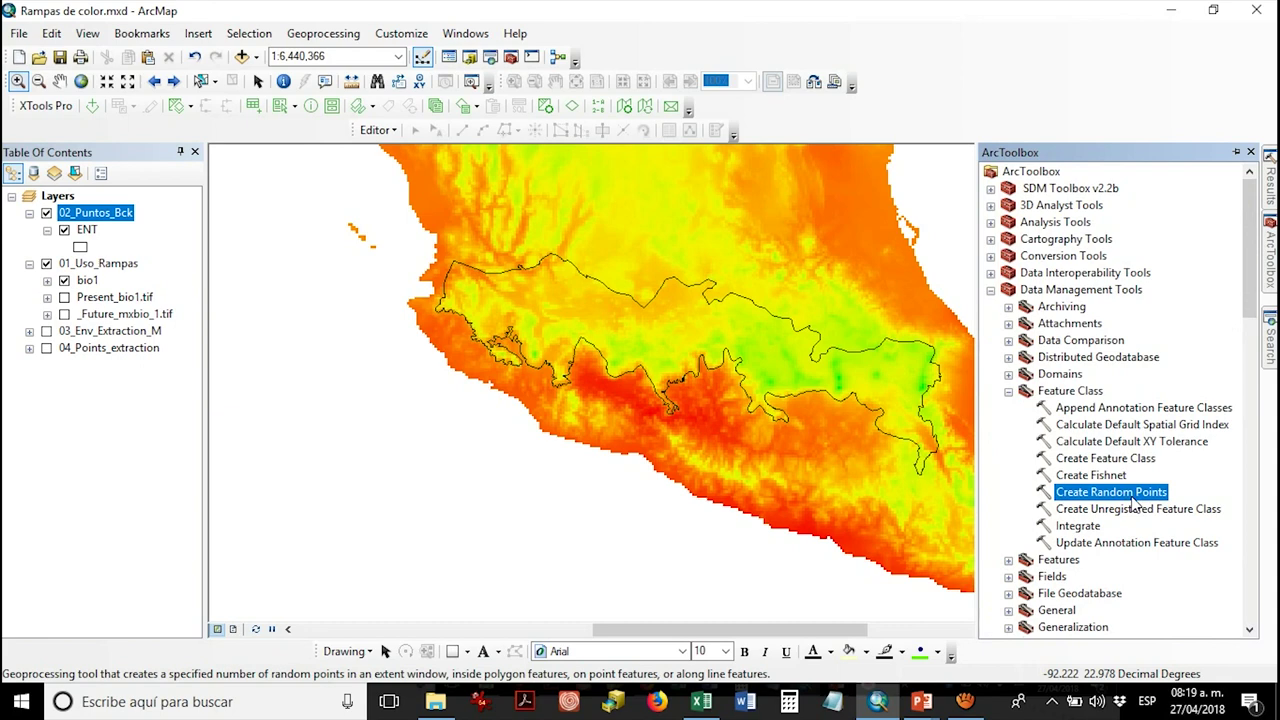
{"action": "double_click", "coordinate": [1129, 492]}
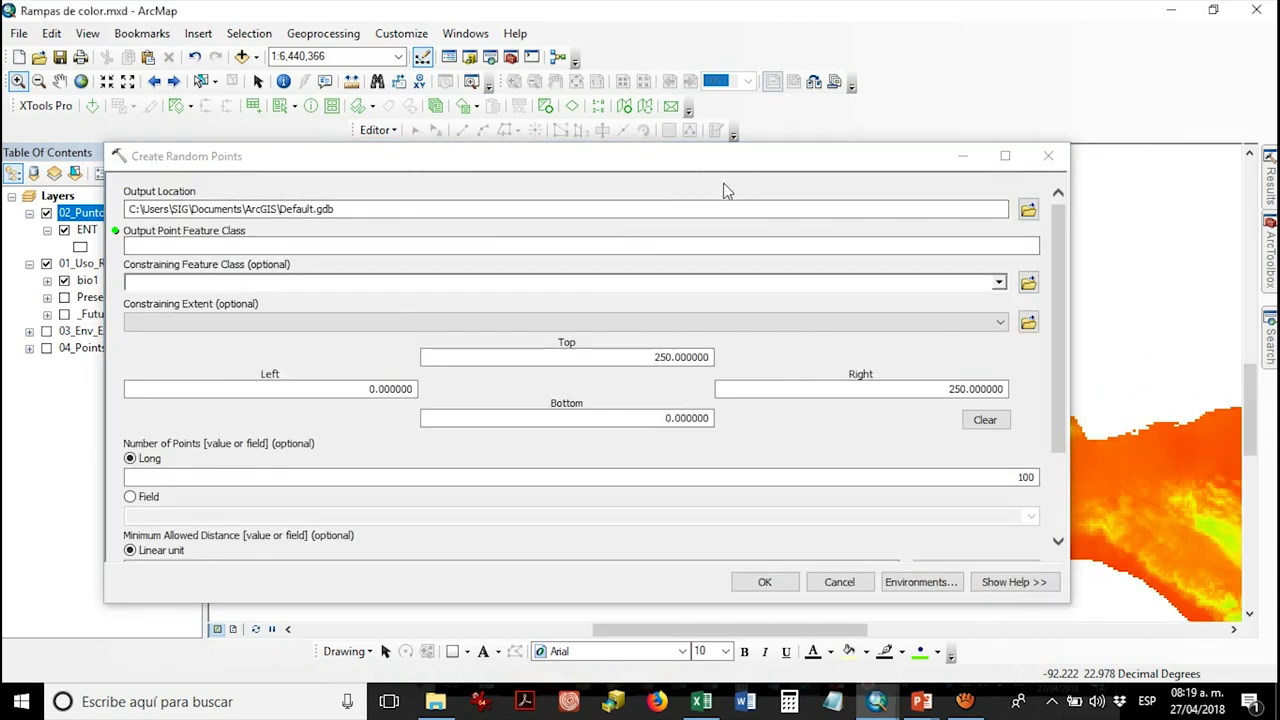
{"action": "left_click_drag", "start_coordinate": [729, 163], "coordinate": [784, 204]}
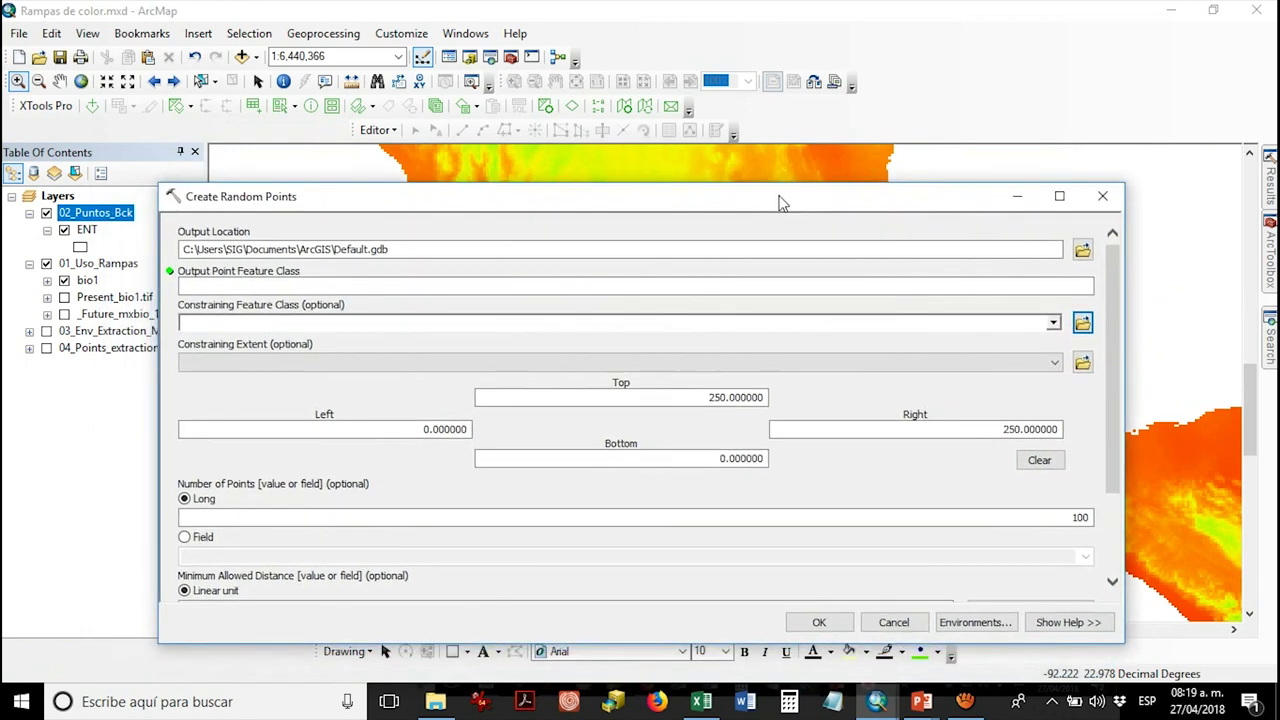
- Browse for the output location and create a new folder named Rnd_Pts inside the Ejercicio folder
{"action": "left_click", "coordinate": [1045, 252]}
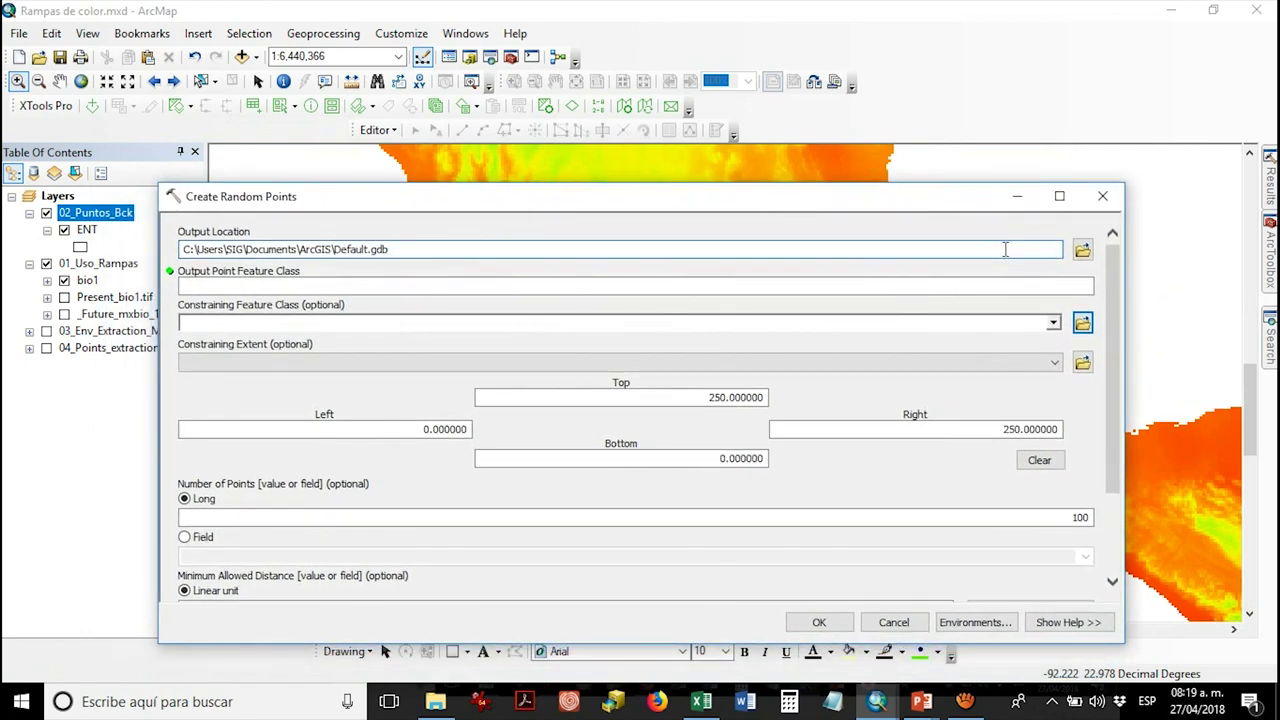
{"action": "left_click", "coordinate": [1081, 250]}
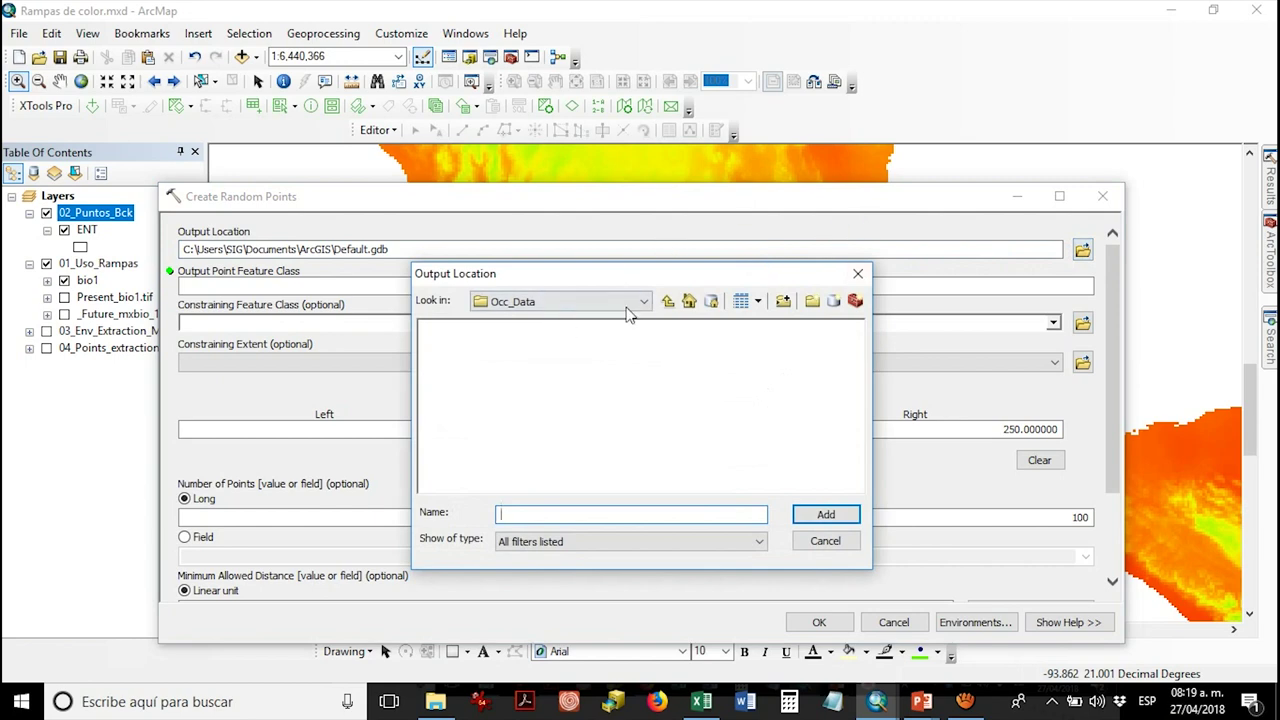
{"action": "left_click", "coordinate": [668, 302]}
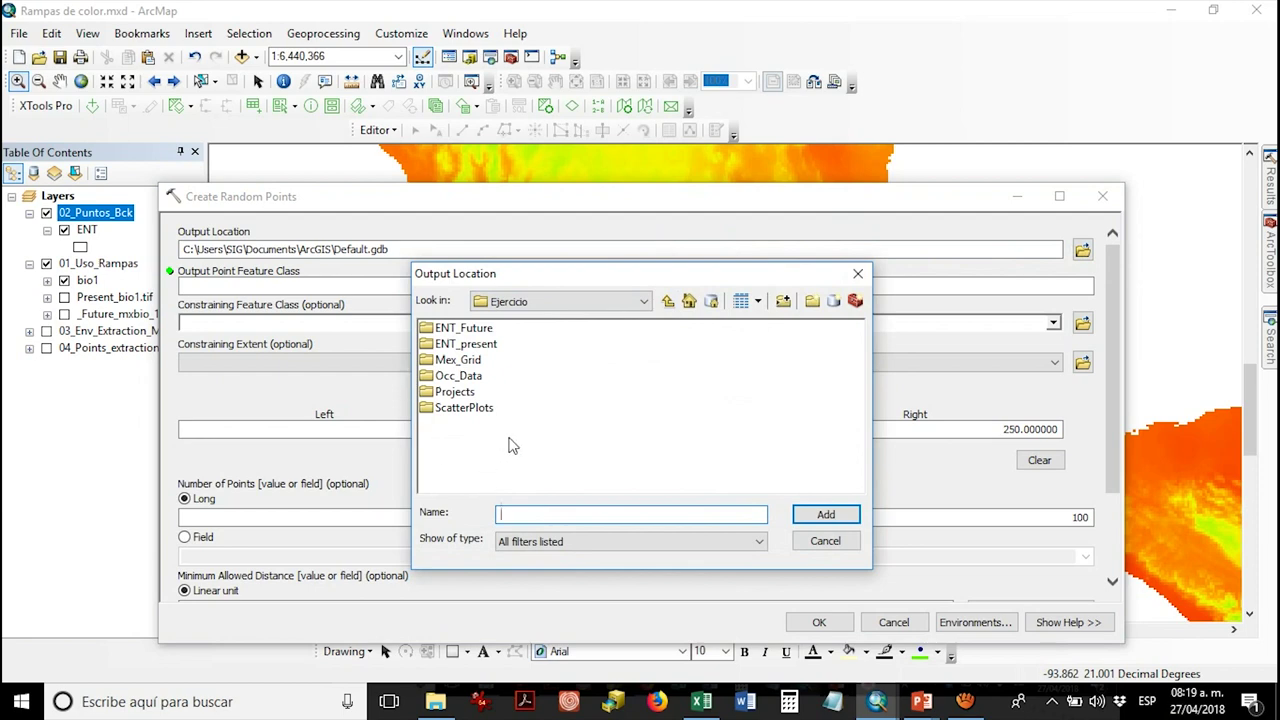
{"action": "left_click", "coordinate": [810, 302]}
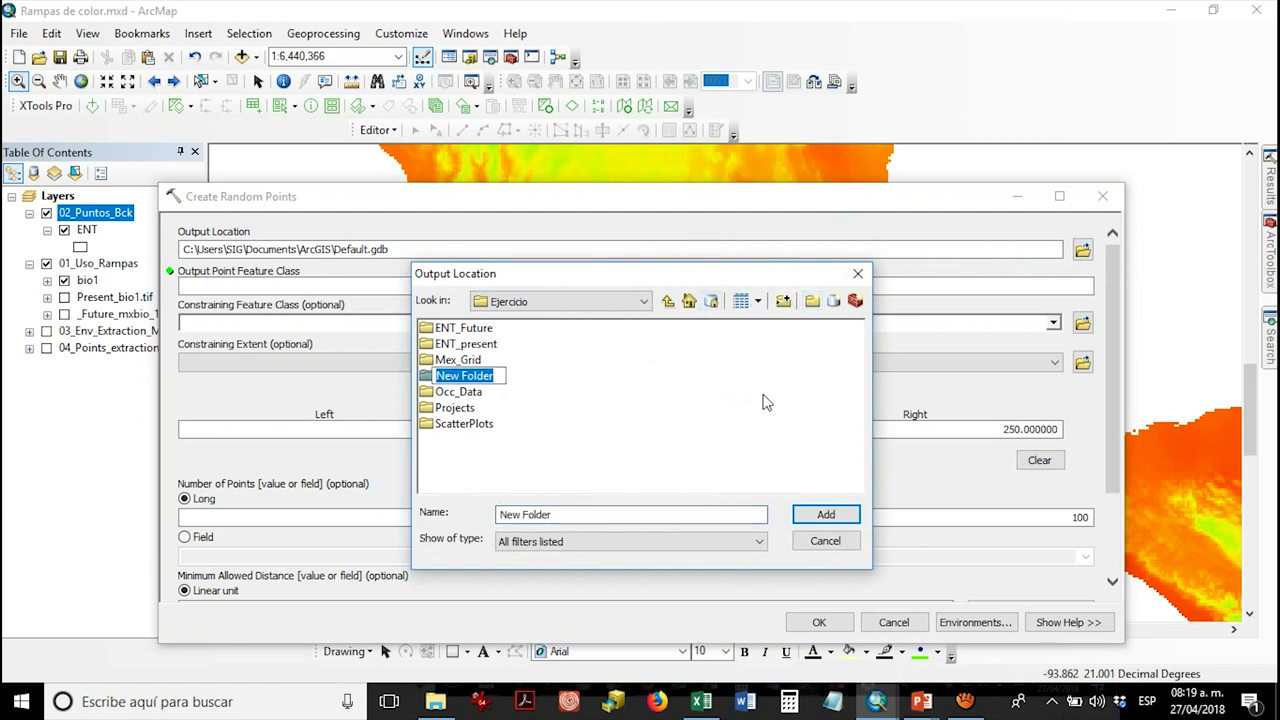
{"action": "type", "text": "Rnd_Pts"}
{"action": "key", "text": "Return"}
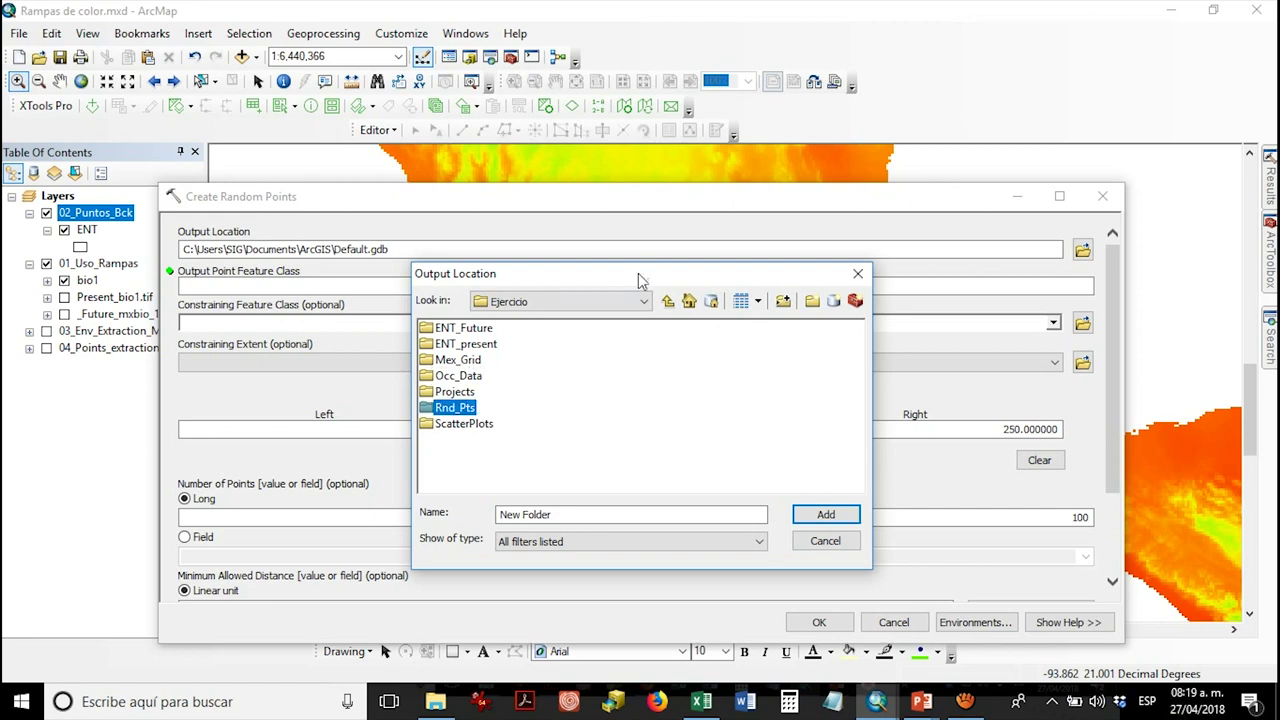
- Set the Rnd_Pts folder as the output location and name the output point feature class Bck_Pts
{"action": "left_click", "coordinate": [460, 409]}
{"action": "left_click", "coordinate": [706, 456]}
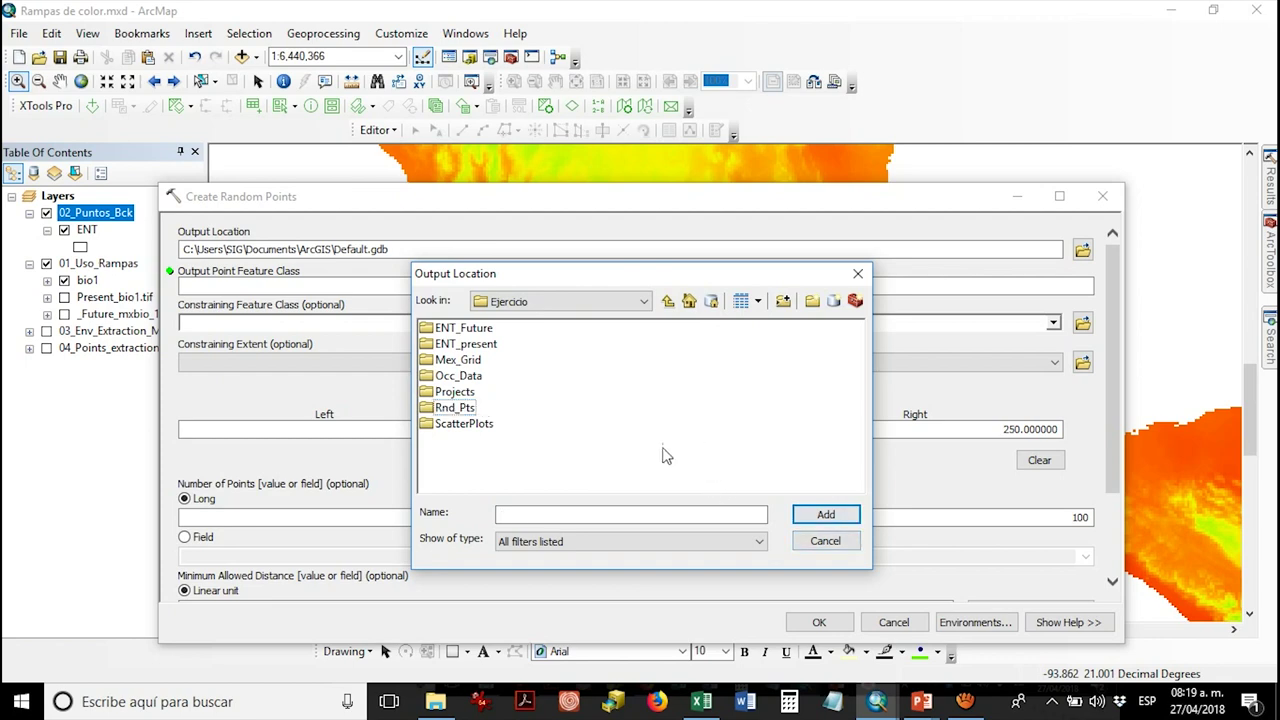
{"action": "left_click", "coordinate": [455, 408]}
{"action": "left_click", "coordinate": [826, 514]}
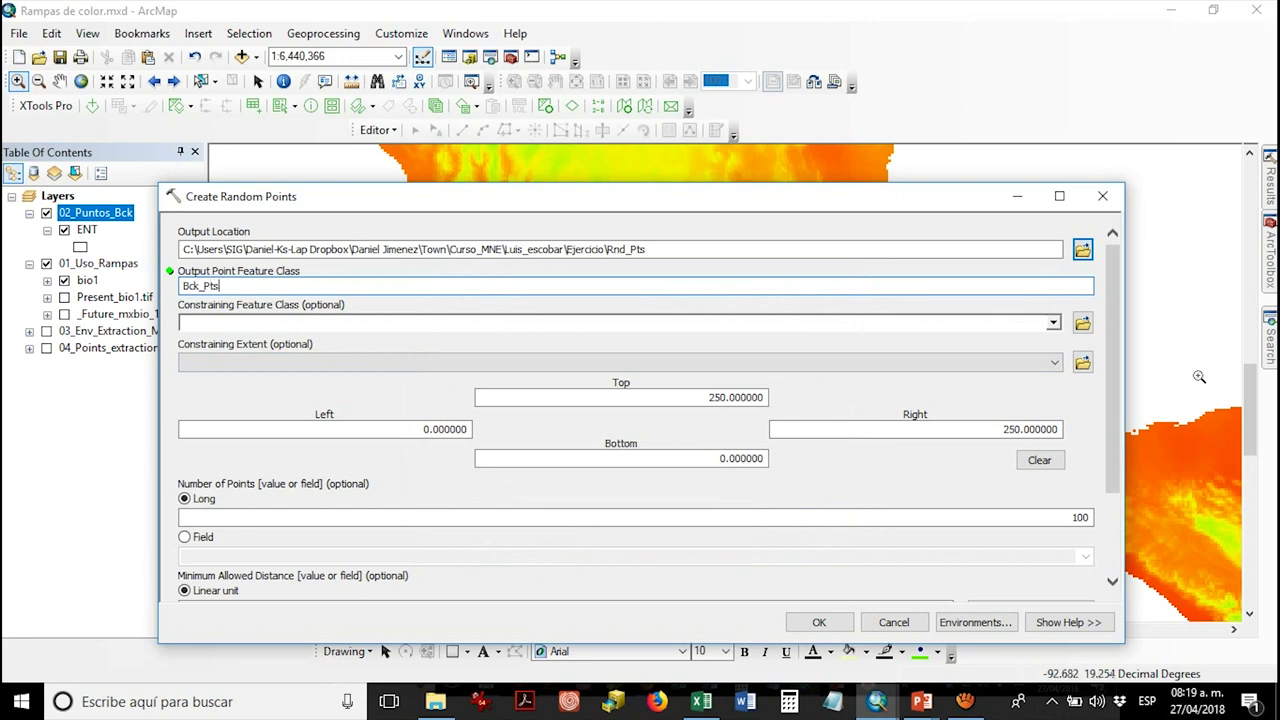
- Constrain the random points to 02_Puntos_Bck\ENT, set the number of points to 10000, and close the tool without running it
{"action": "left_click", "coordinate": [1054, 324]}
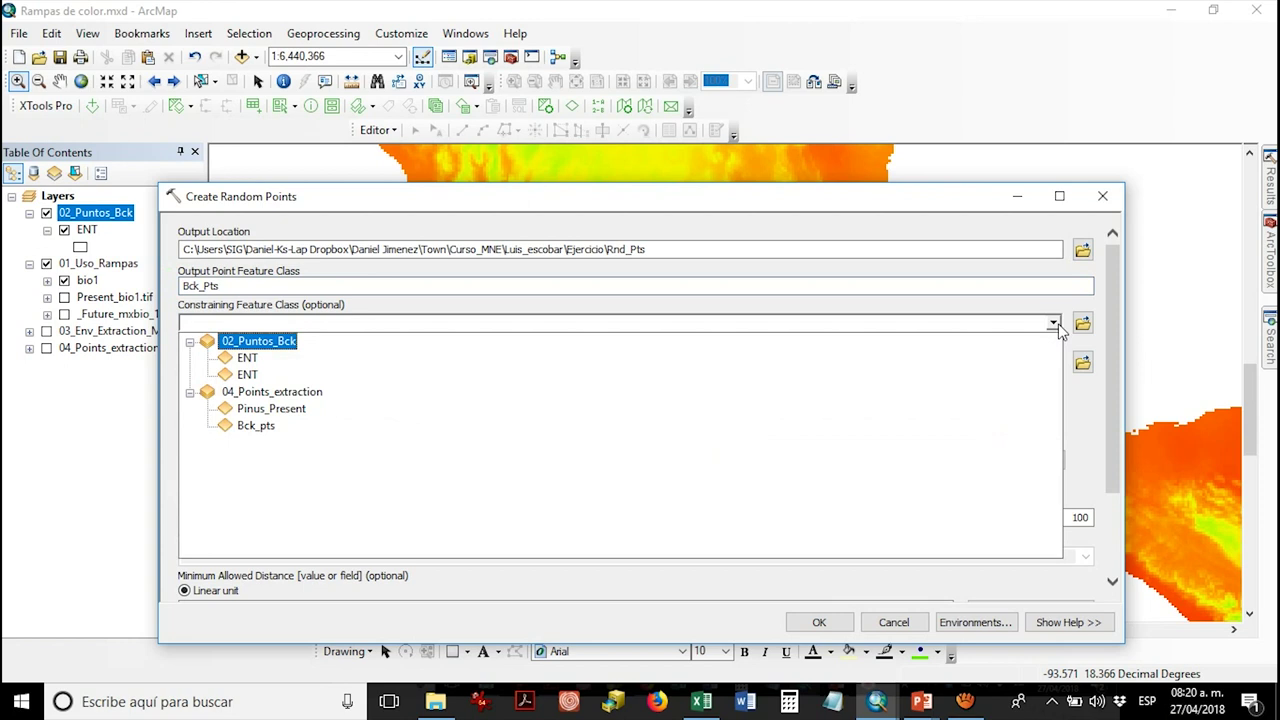
{"action": "left_click", "coordinate": [248, 359]}
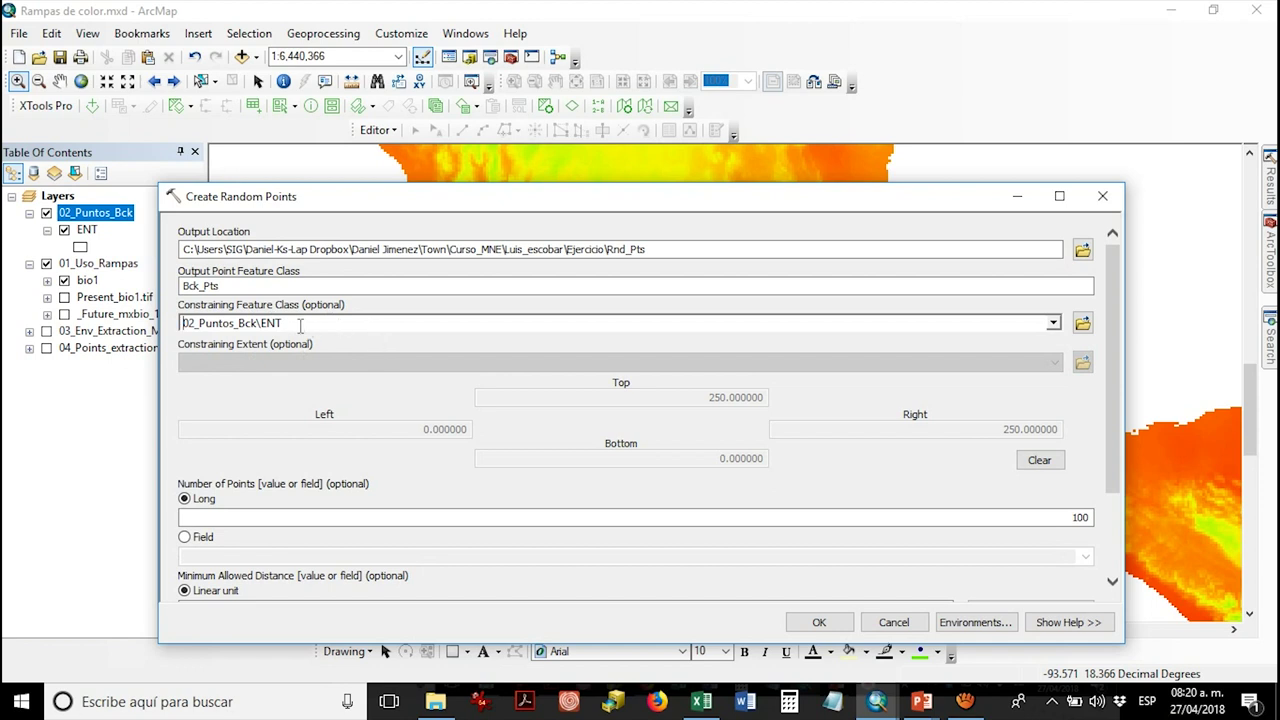
{"action": "double_click", "coordinate": [1078, 517]}
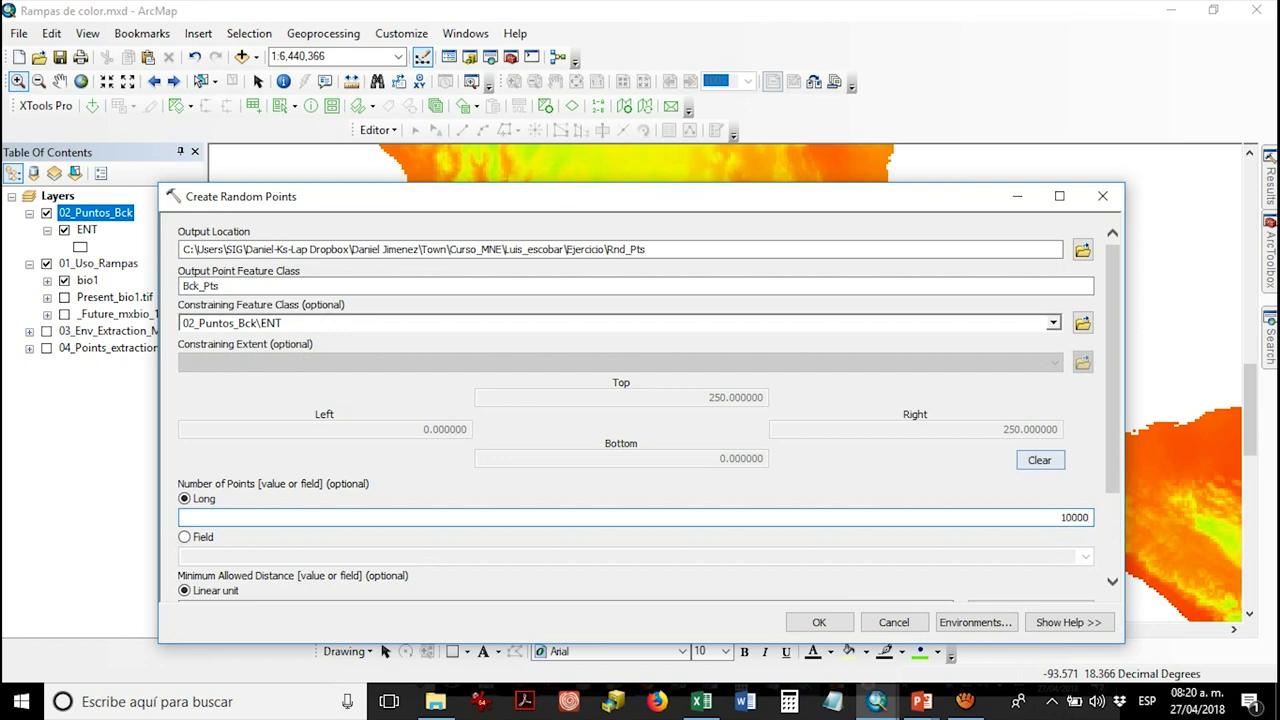
{"action": "left_click_drag", "start_coordinate": [1116, 387], "coordinate": [1105, 499]}
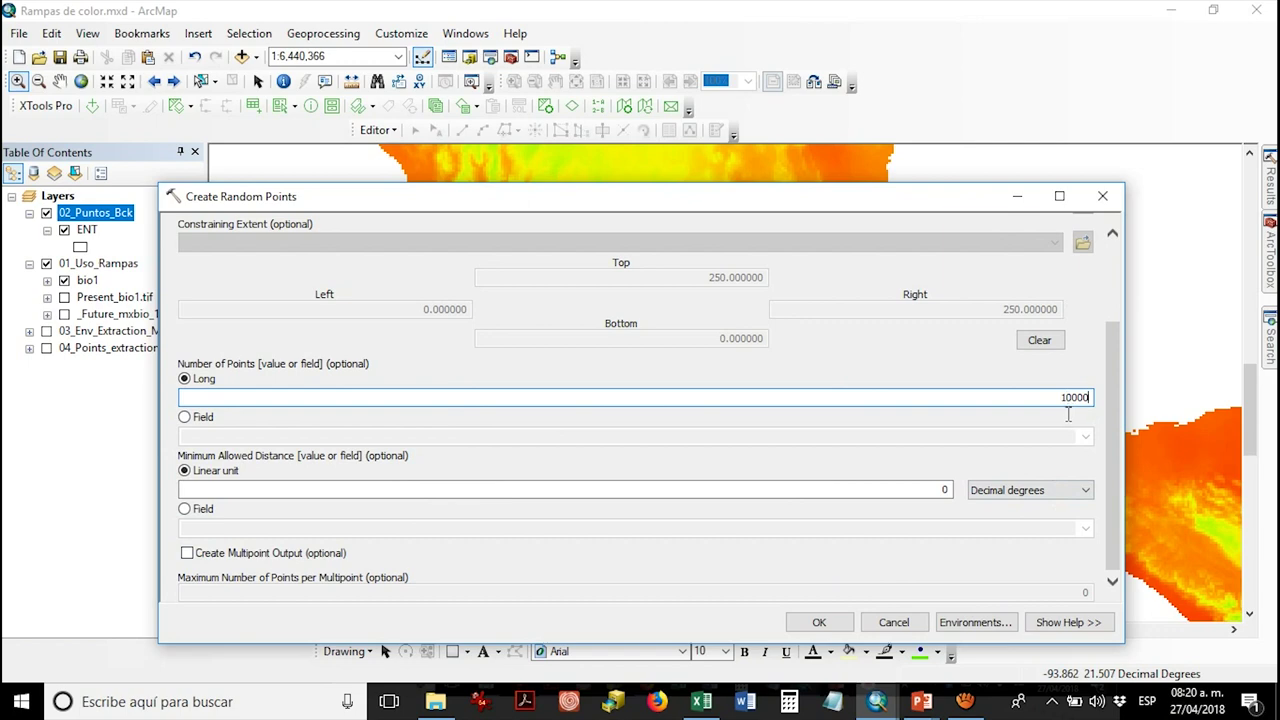
{"action": "left_click", "coordinate": [893, 622]}
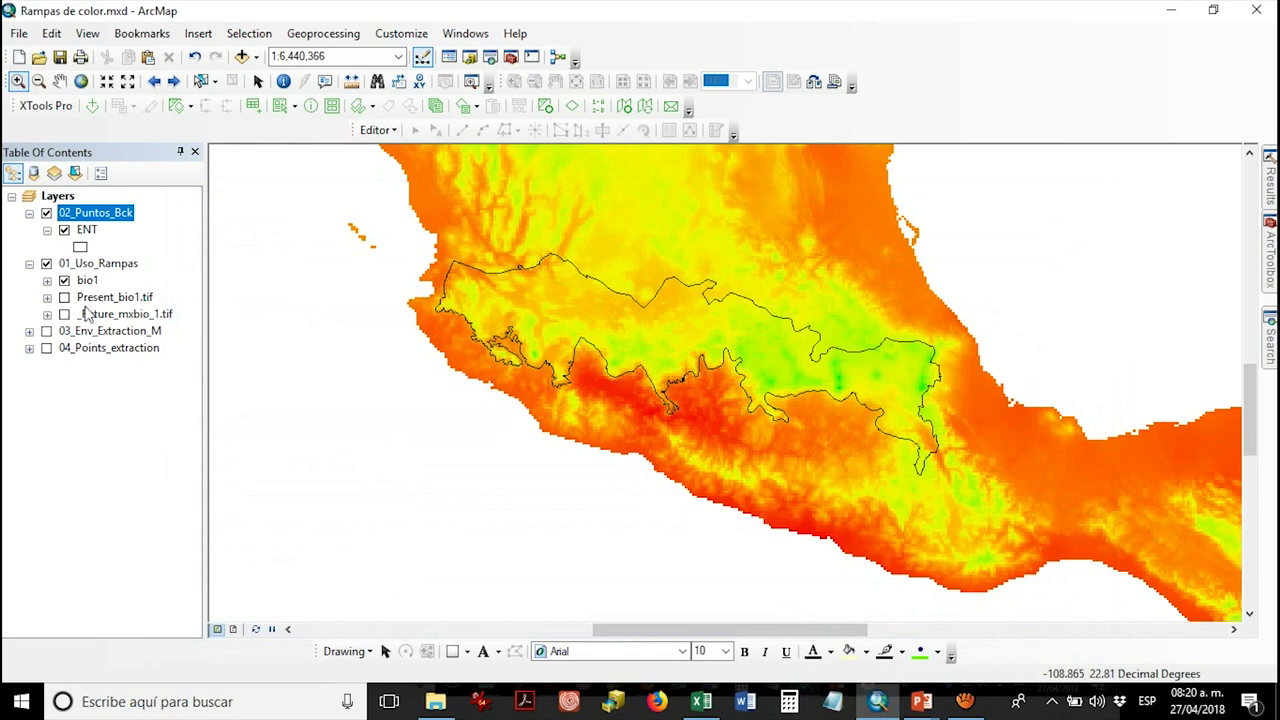
- Copy the Bck_pts layer from the 04_Points_extraction group and paste it into the 02_Puntos_Bck group
{"action": "left_click", "coordinate": [29, 331]}
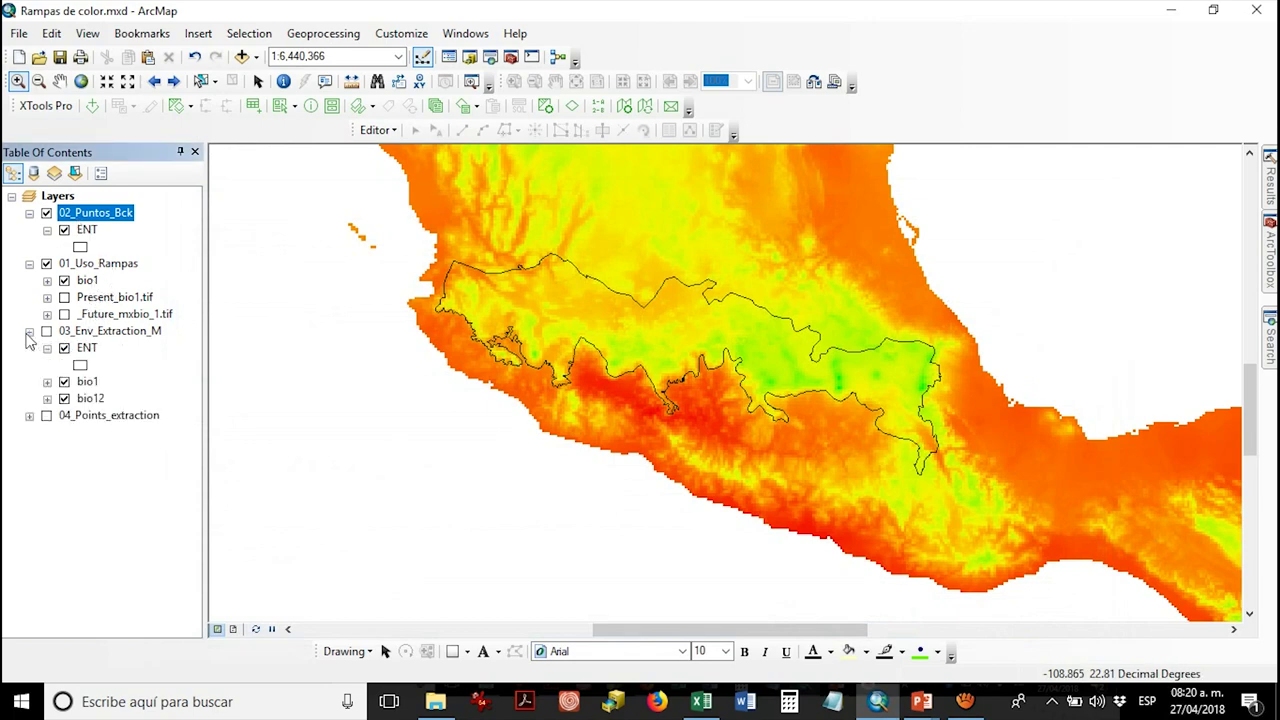
{"action": "left_click", "coordinate": [29, 415]}
{"action": "left_click", "coordinate": [104, 366]}
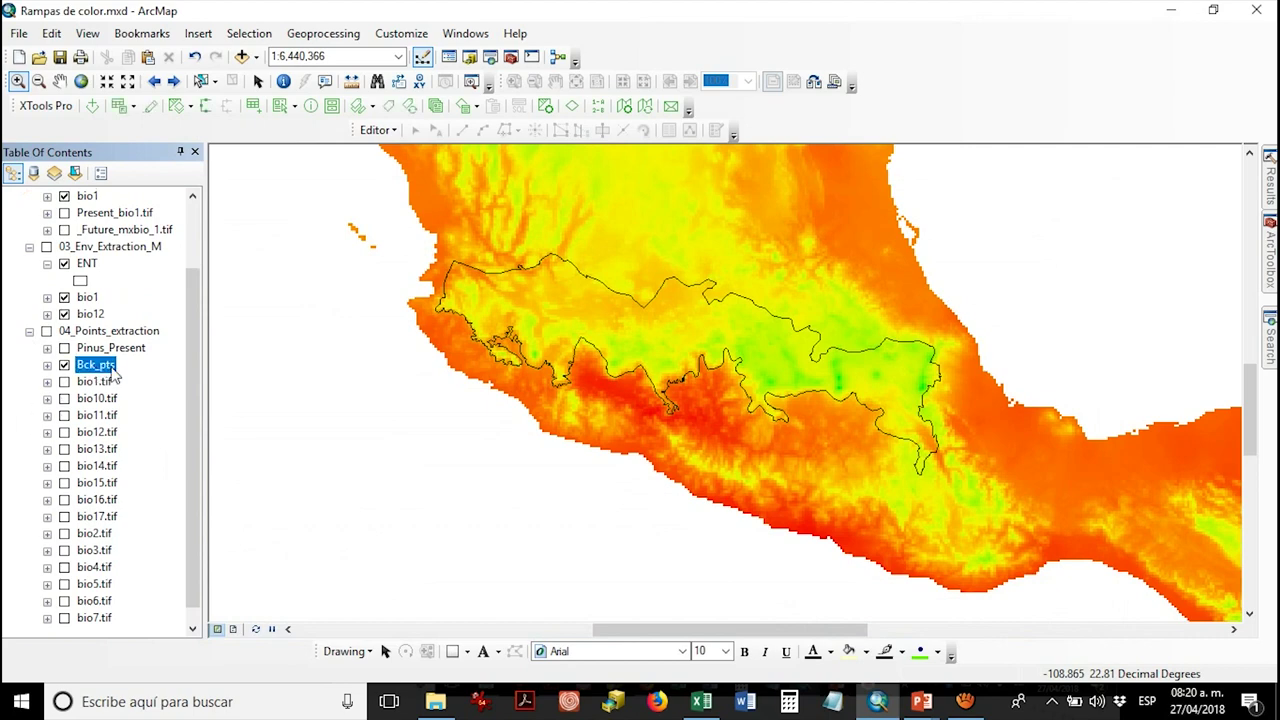
{"action": "right_click", "coordinate": [106, 370]}
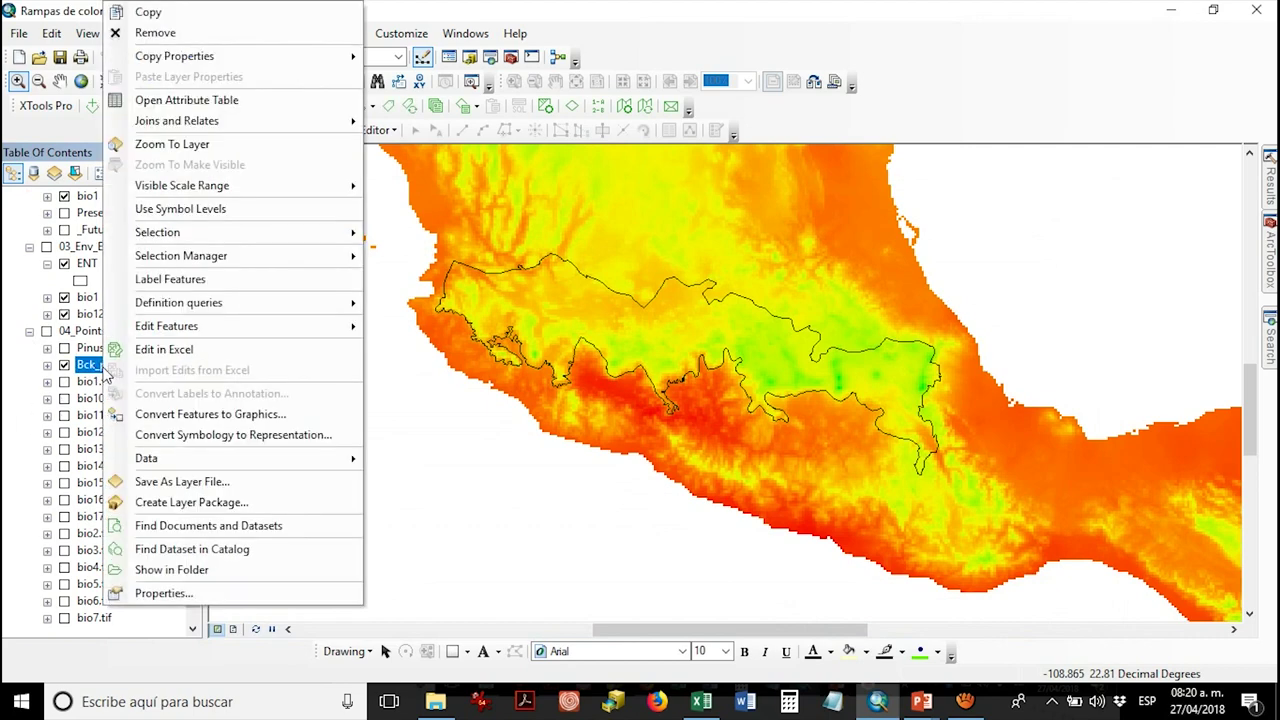
{"action": "left_click", "coordinate": [176, 14]}
{"action": "left_click", "coordinate": [29, 331]}
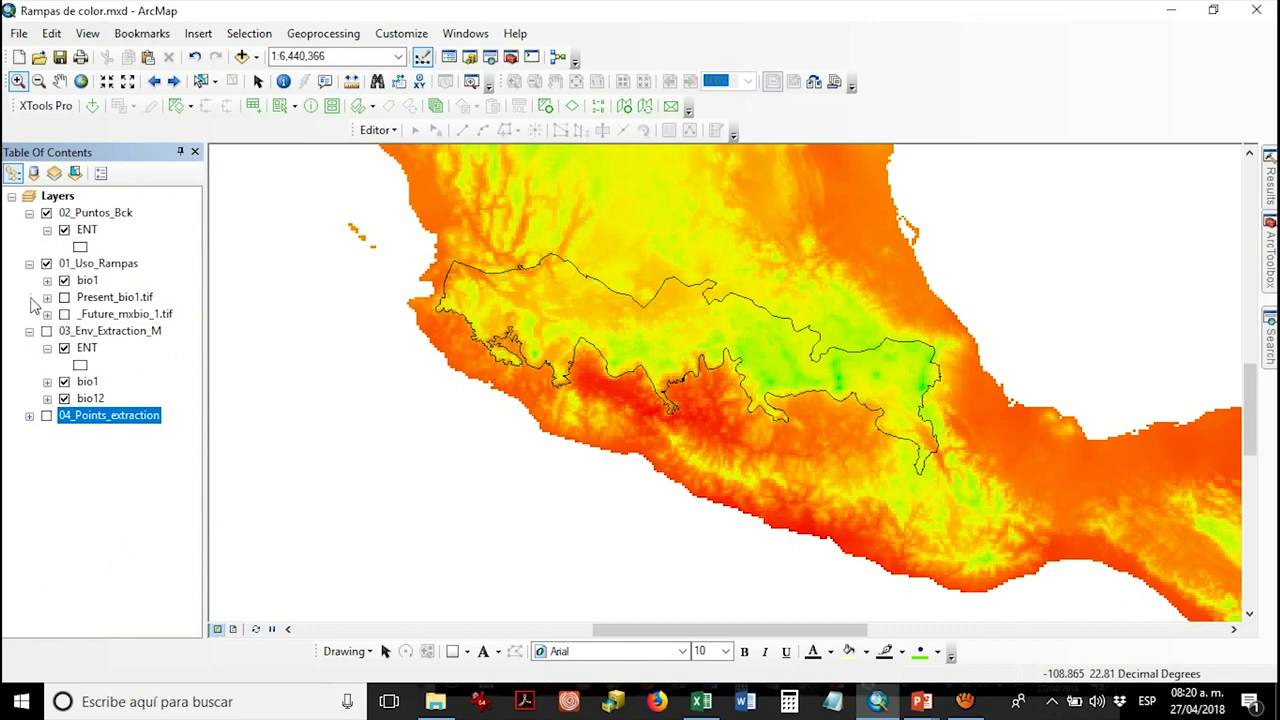
{"action": "left_click", "coordinate": [100, 214]}
{"action": "right_click", "coordinate": [106, 216]}
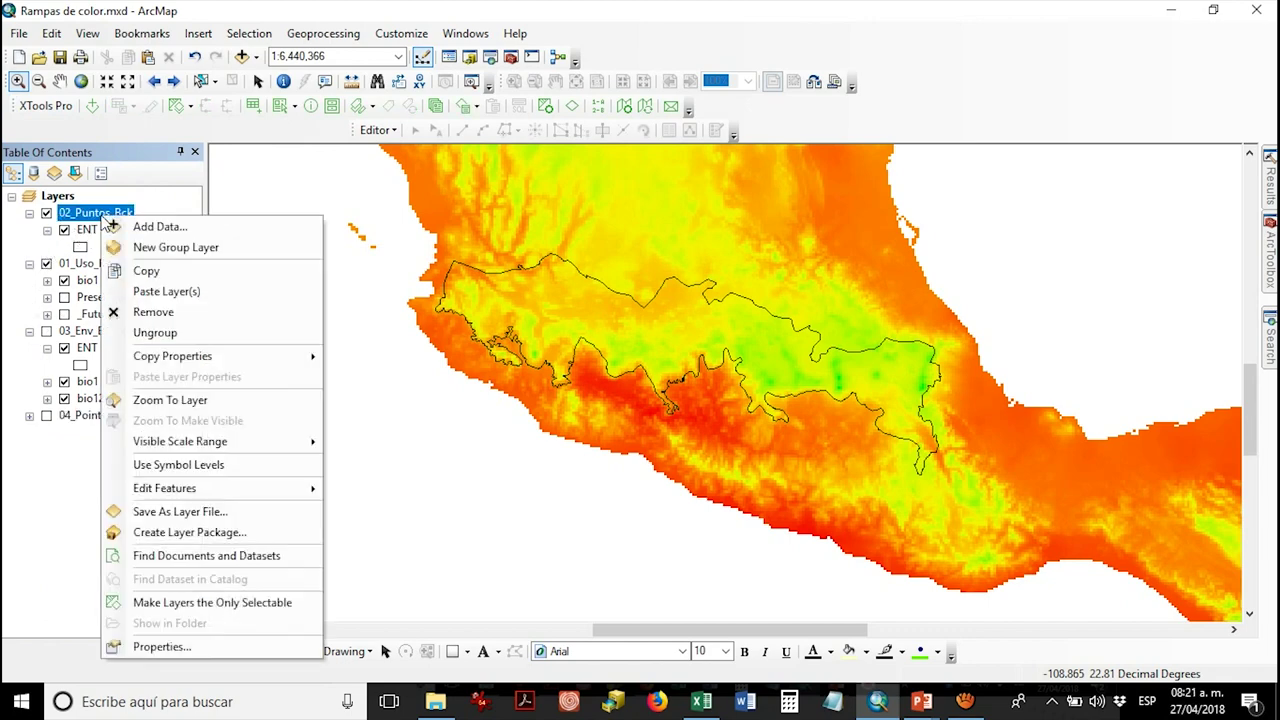
{"action": "left_click", "coordinate": [150, 291]}
{"action": "left_click", "coordinate": [113, 234]}
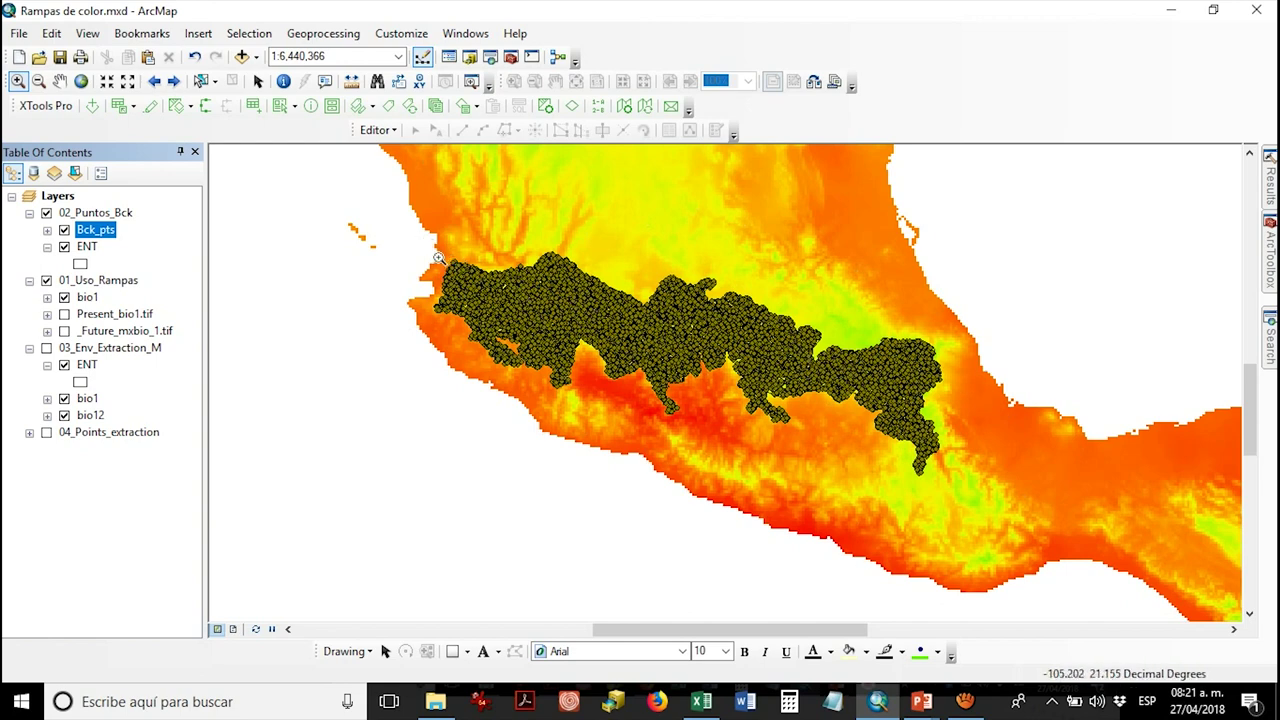
- Examine up close how the Bck_pts background points are distributed within the ENT polygon, and return to the full regional view
{"action": "left_click_drag", "start_coordinate": [441, 255], "coordinate": [528, 347]}
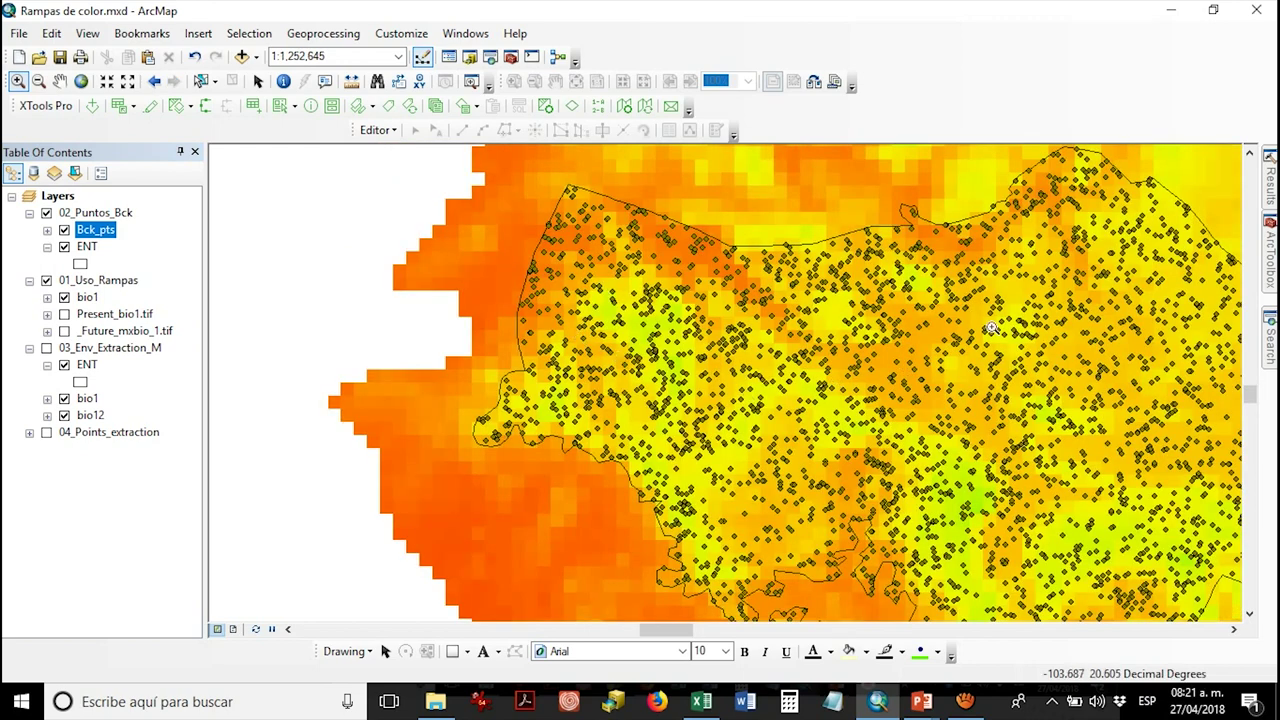
{"action": "left_click_drag", "start_coordinate": [660, 631], "coordinate": [700, 636]}
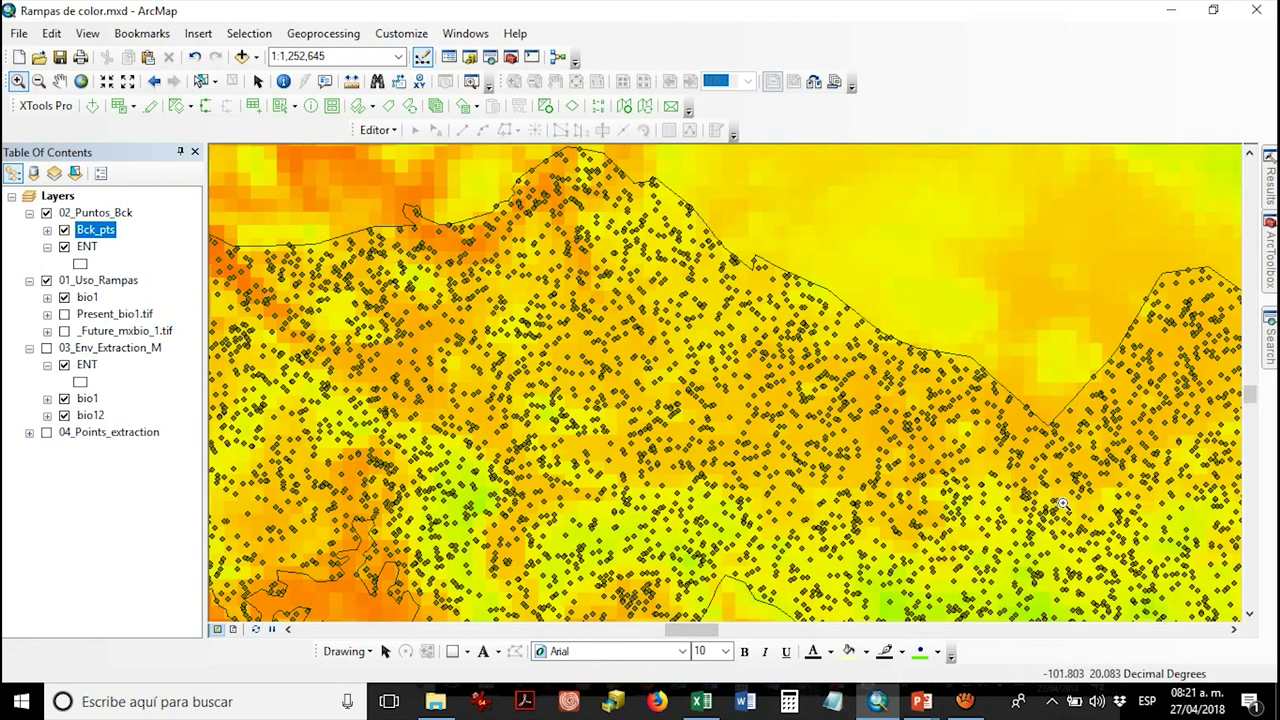
{"action": "scroll", "coordinate": [1084, 520], "scroll_direction": "down", "scroll_amount": 1}
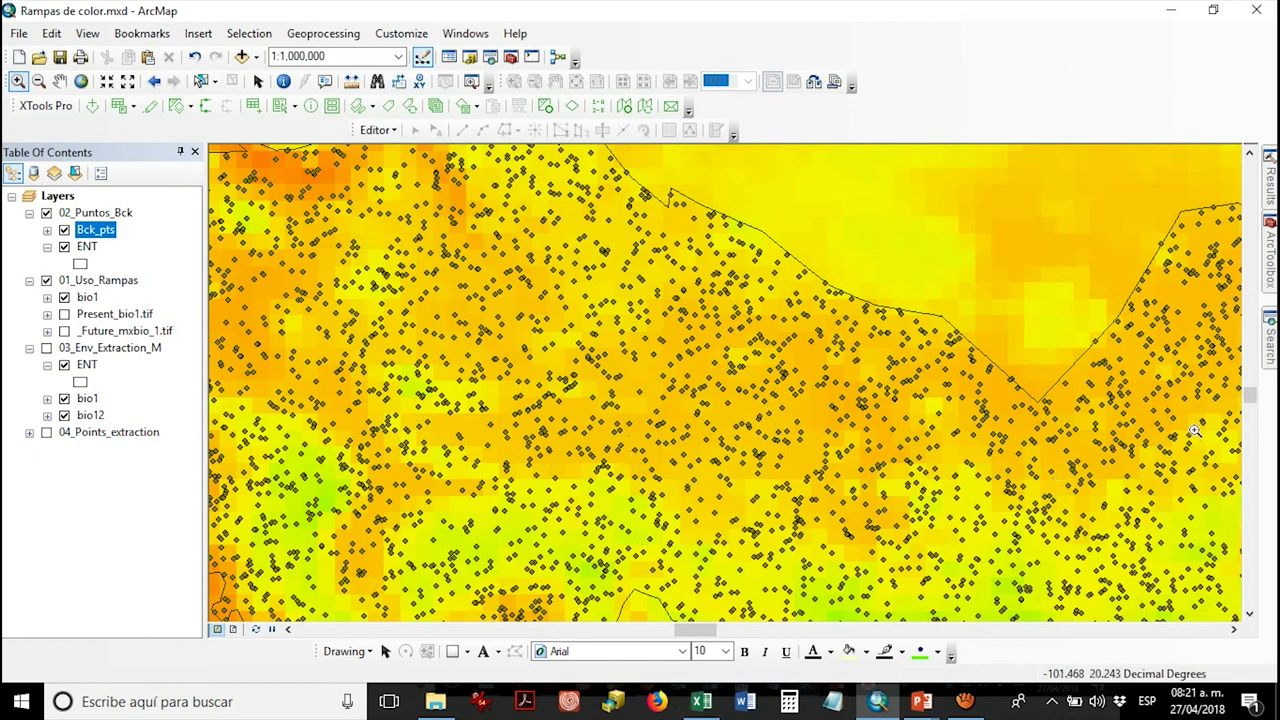
{"action": "left_click", "coordinate": [1248, 405]}
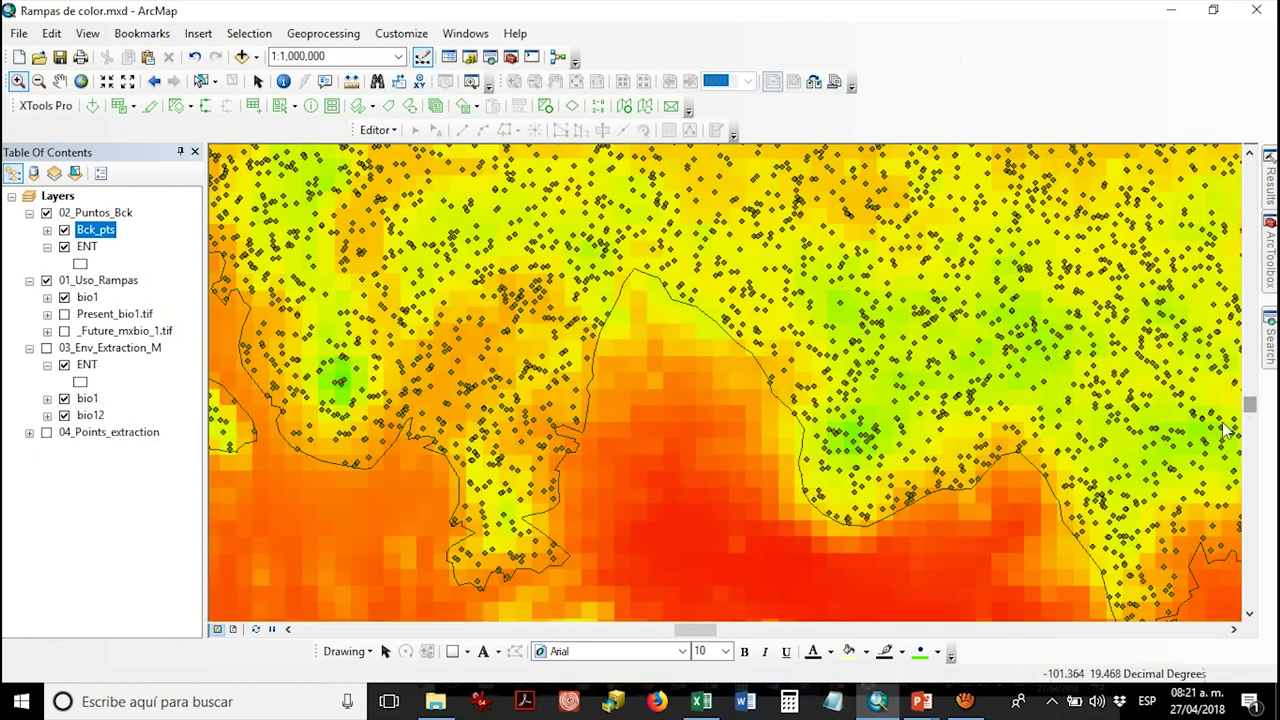
{"action": "left_click_drag", "start_coordinate": [695, 630], "coordinate": [716, 636]}
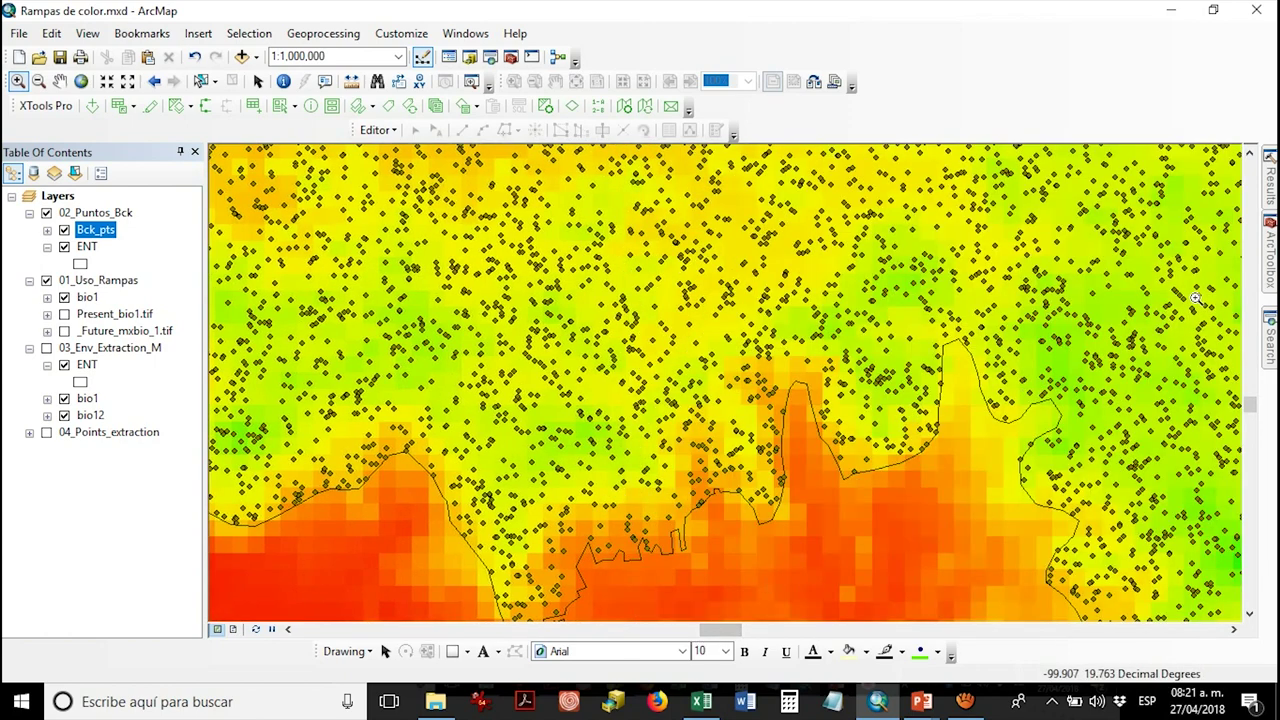
{"action": "left_click", "coordinate": [1250, 396]}
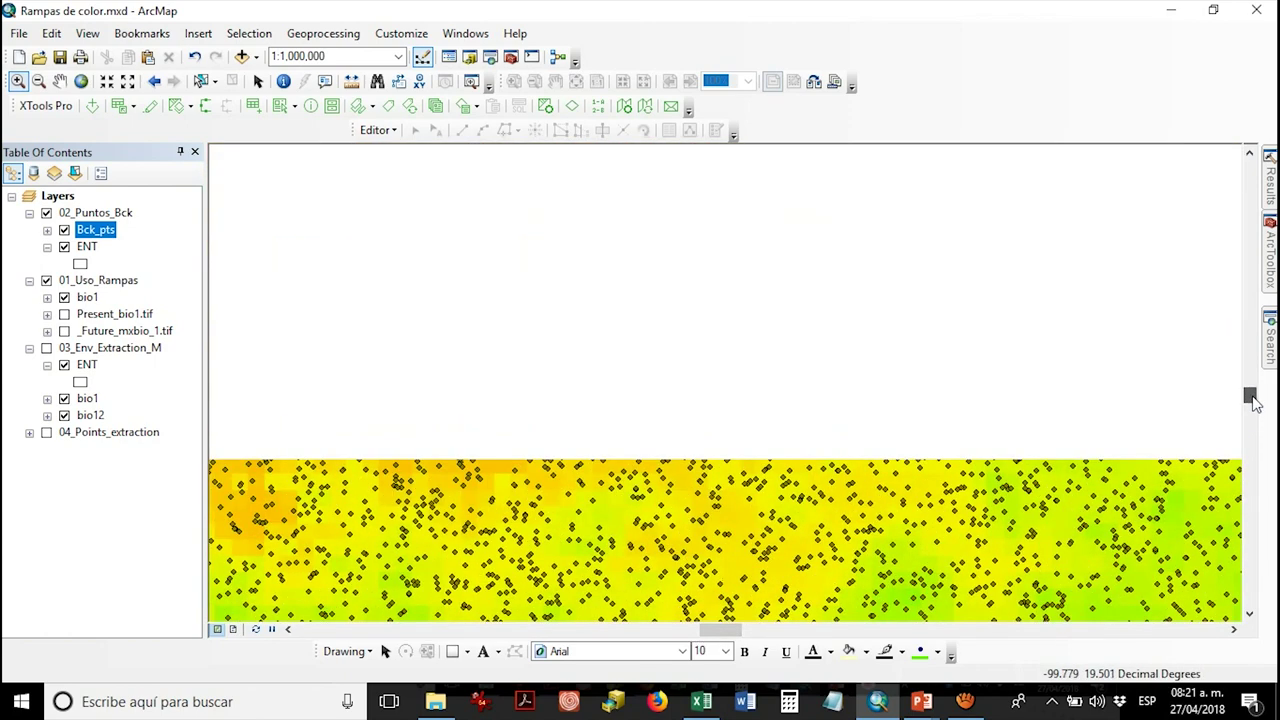
{"action": "left_click", "coordinate": [154, 82]}
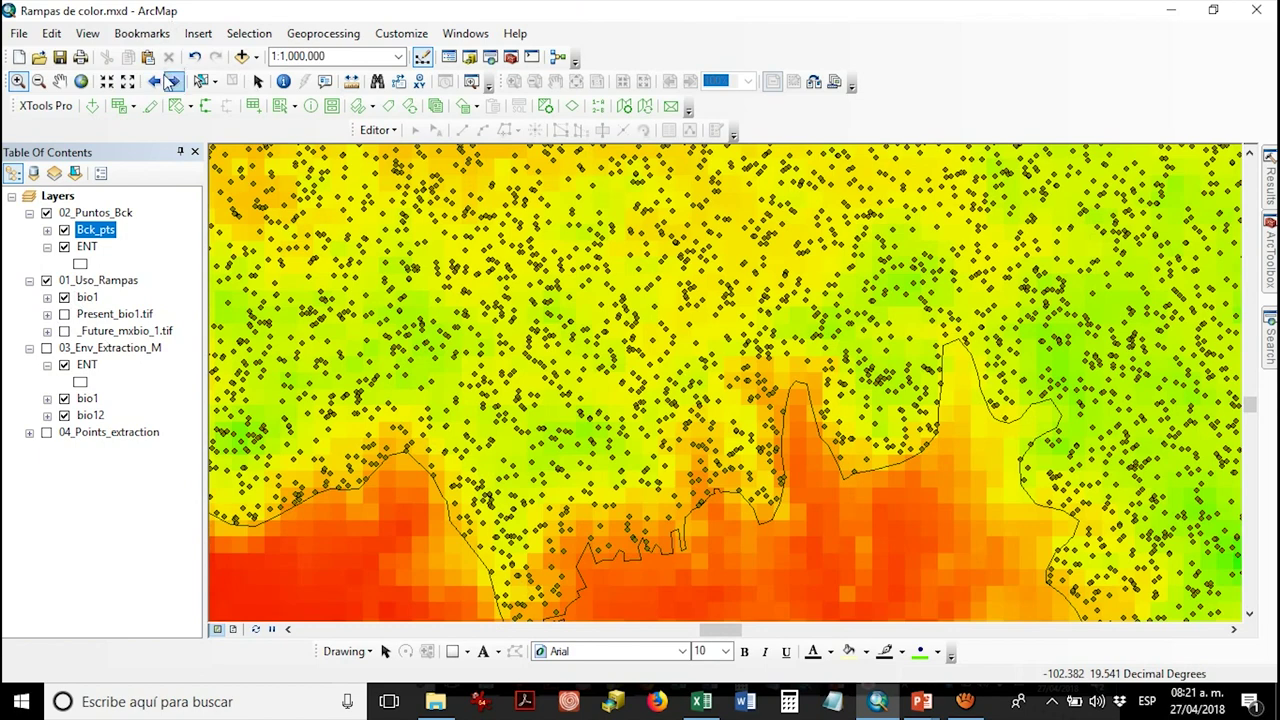
{"action": "left_click", "coordinate": [154, 82]}
{"action": "left_click", "coordinate": [154, 82]}
{"action": "left_click", "coordinate": [154, 82]}
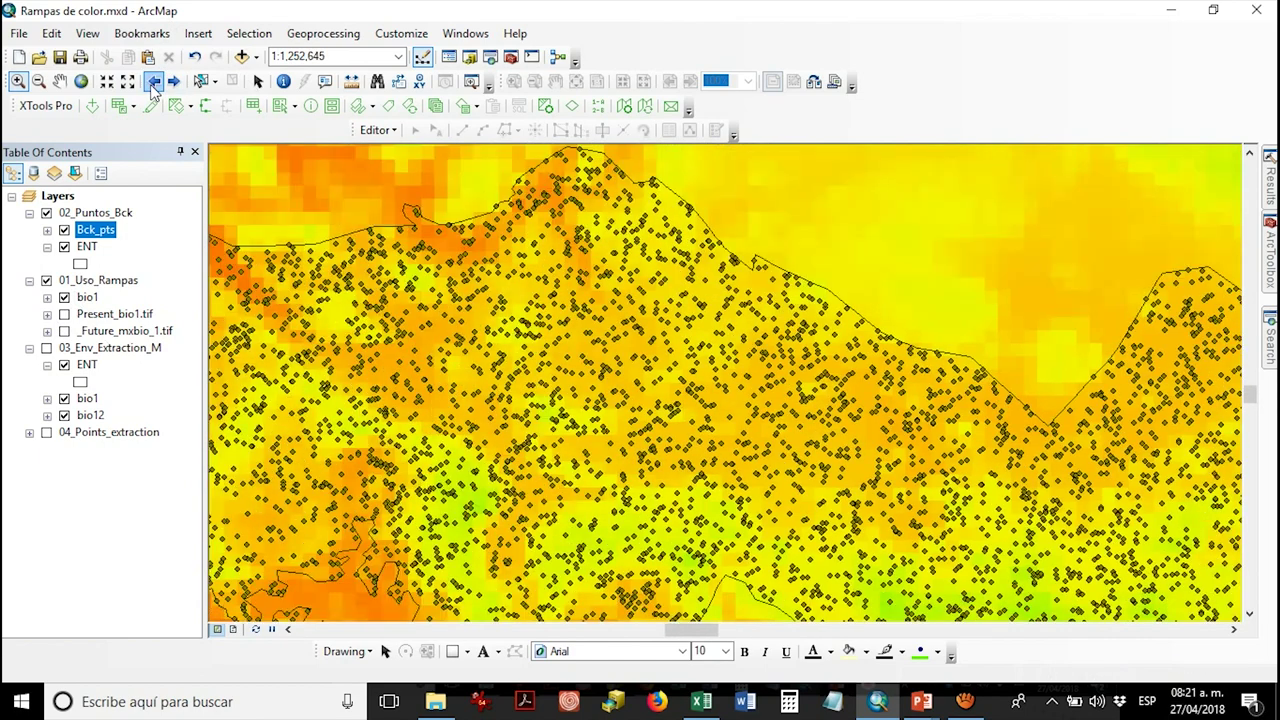
{"action": "left_click", "coordinate": [154, 82]}
{"action": "left_click", "coordinate": [154, 82]}
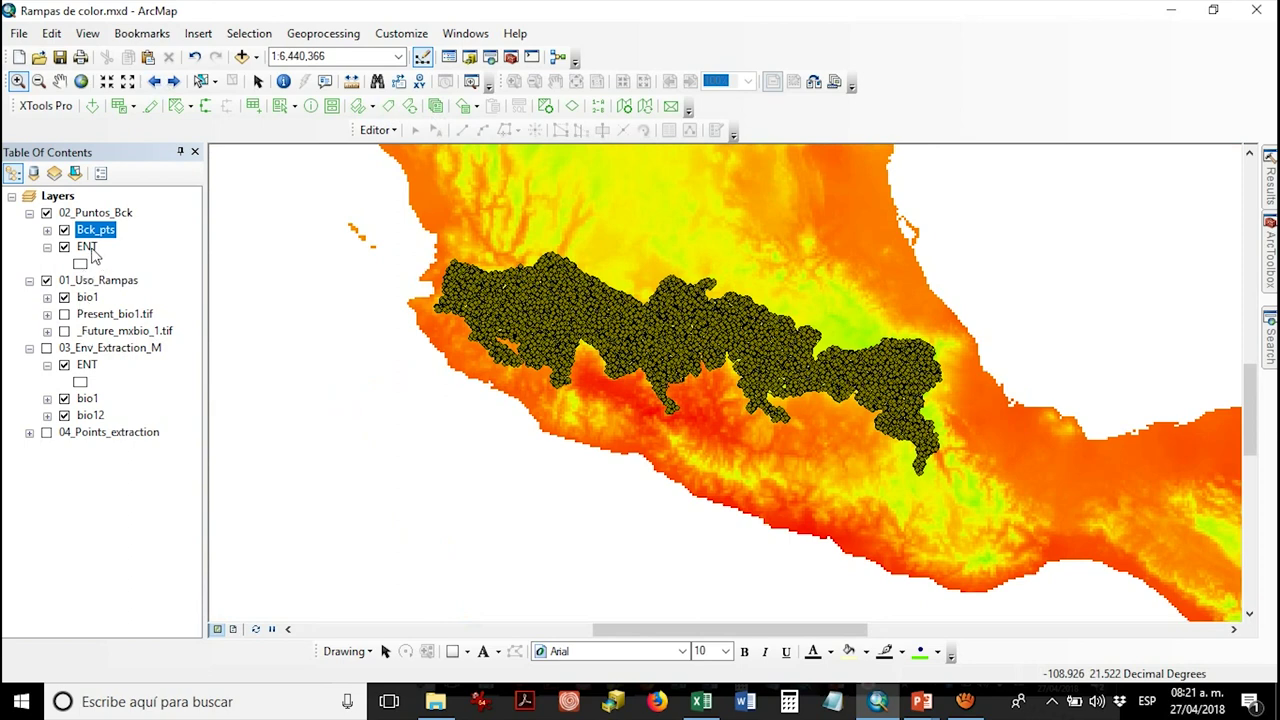
- Turn off the display of the 02_Puntos_Bck and 01_Uso_Rampas group layers
{"action": "left_click", "coordinate": [124, 283]}
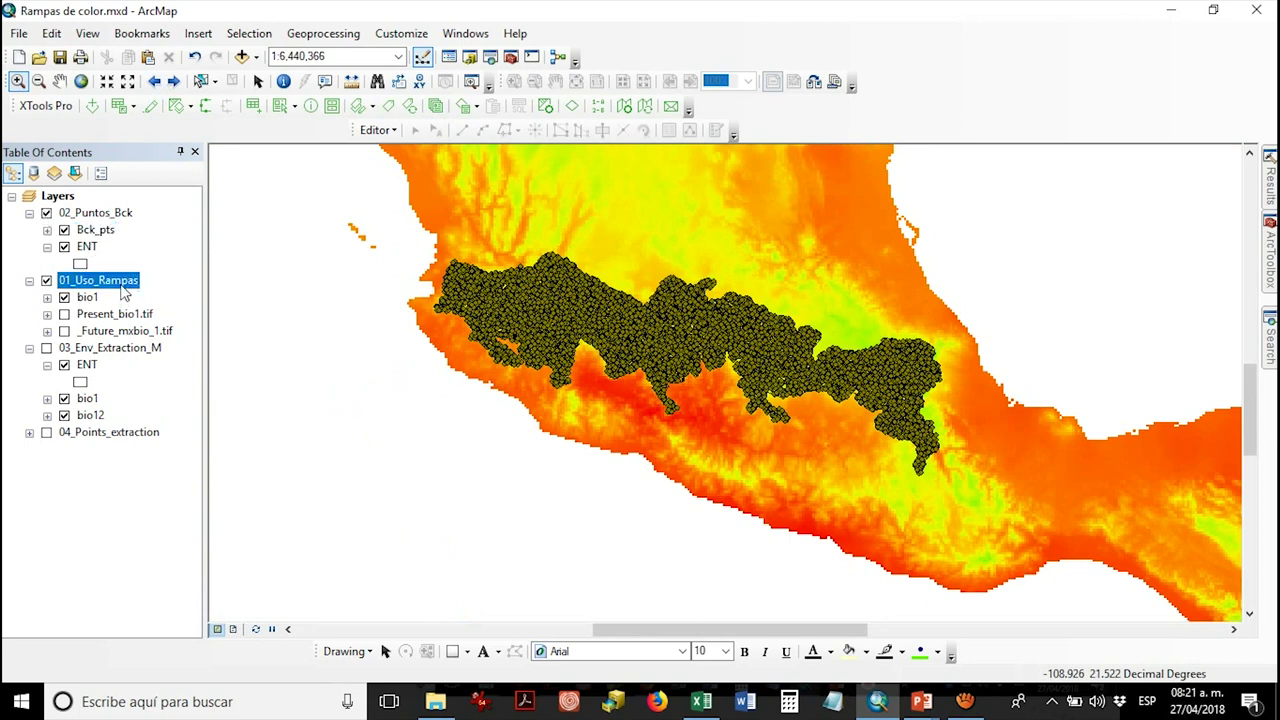
{"action": "left_click", "coordinate": [110, 214]}
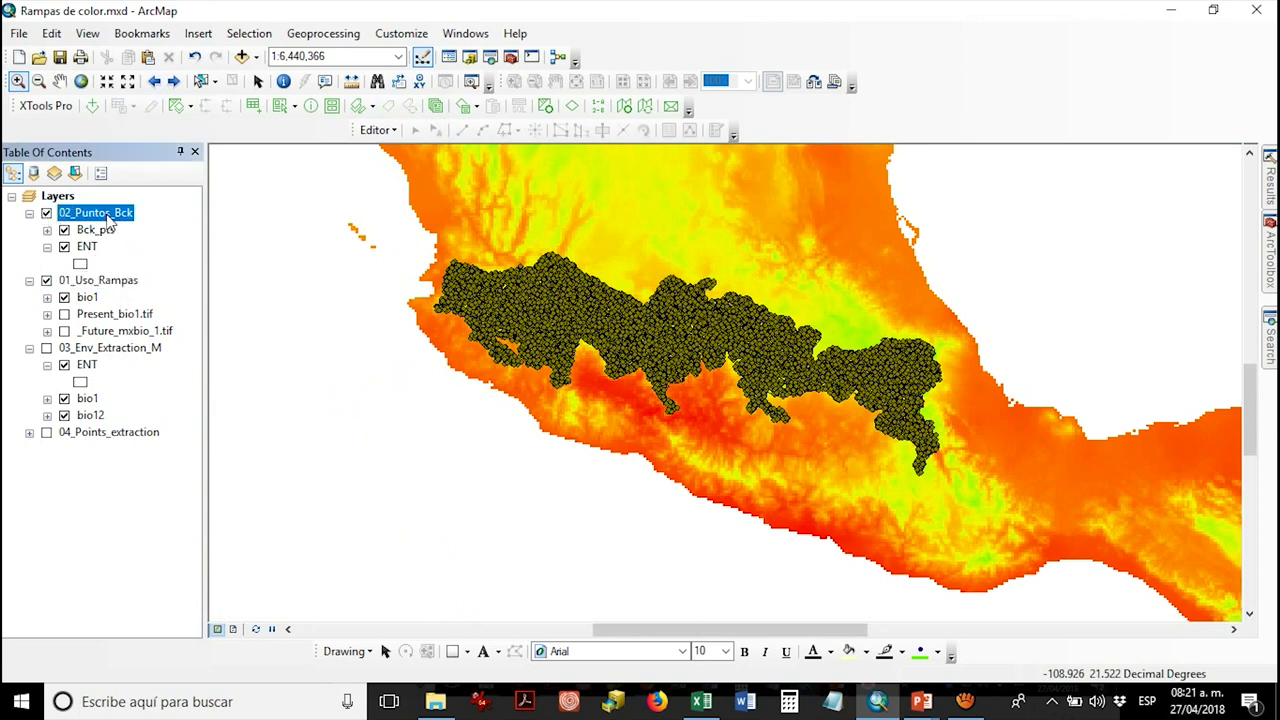
{"action": "left_click", "coordinate": [46, 213]}
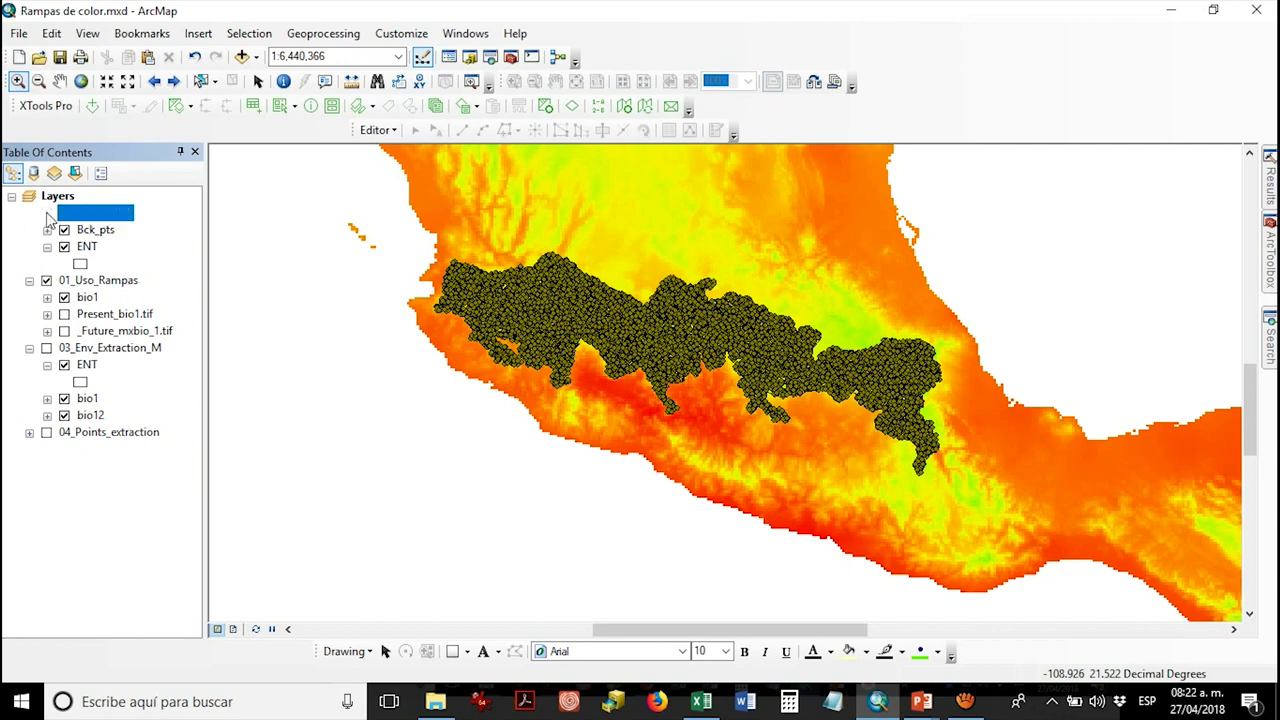
{"action": "left_click", "coordinate": [46, 281]}
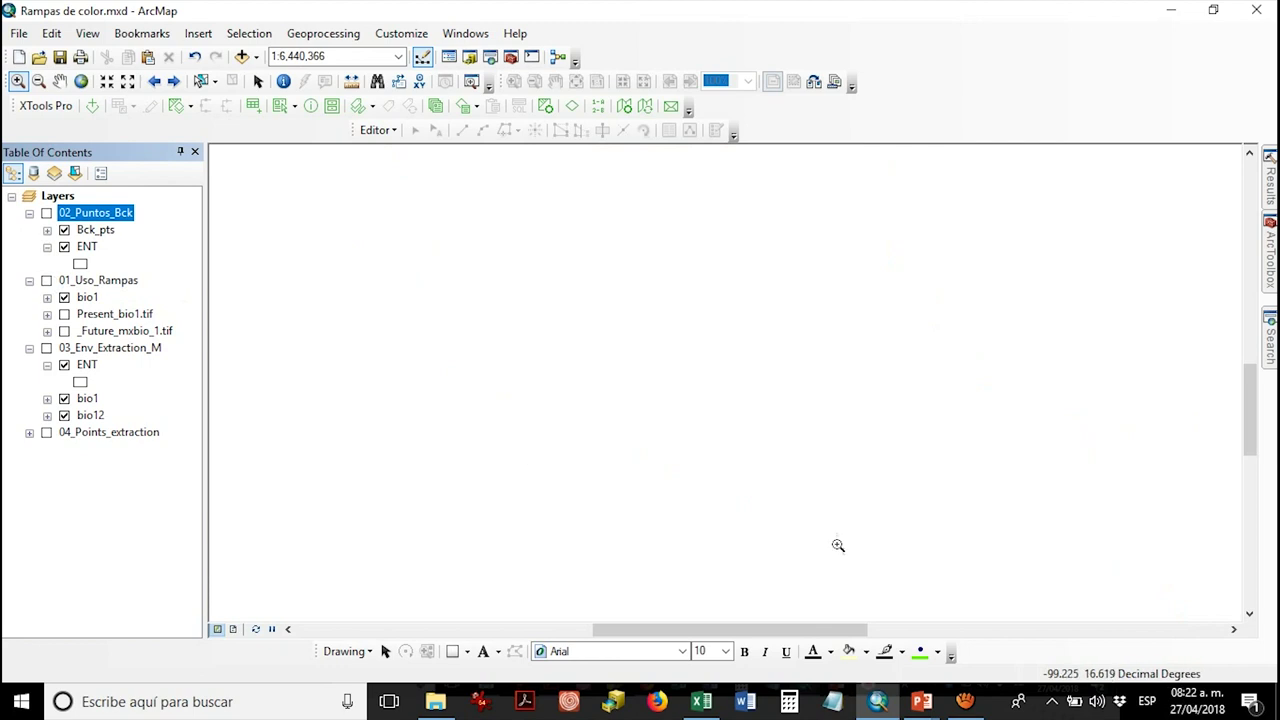
- Switch to the PowerPoint slide show and advance past the Background data slide
{"action": "mouse_move", "coordinate": [921, 701]}
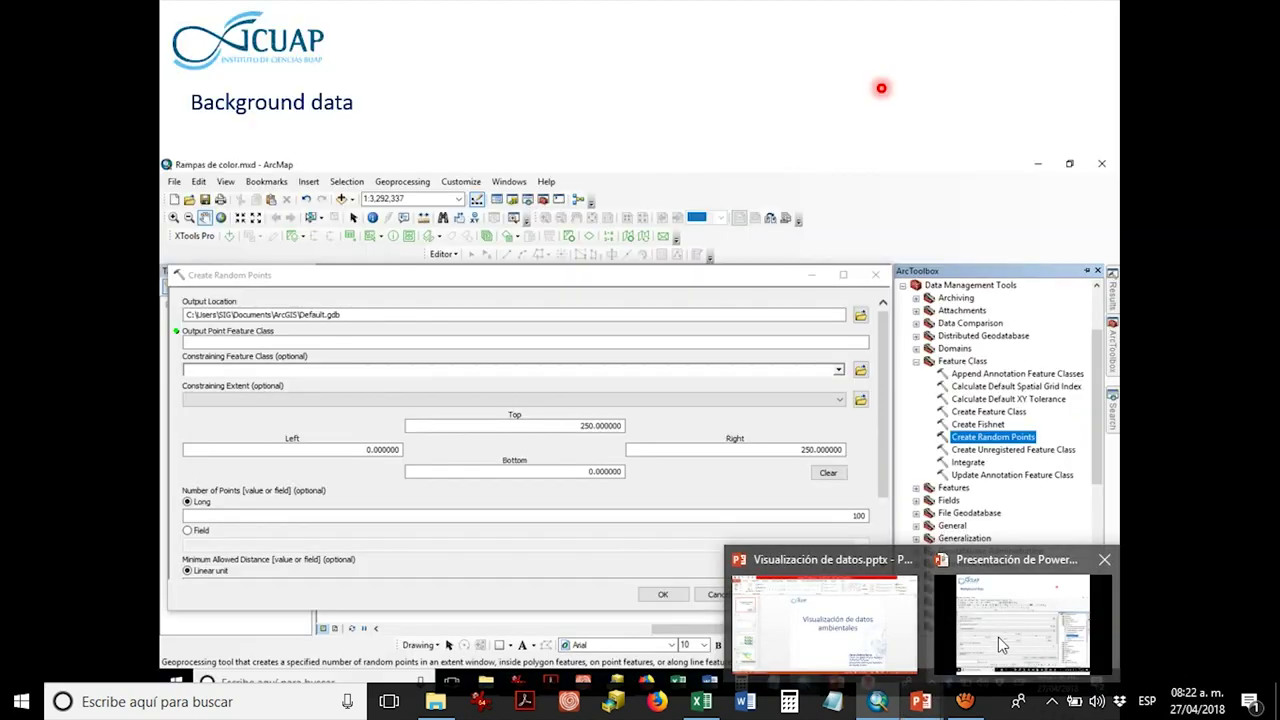
{"action": "left_click", "coordinate": [1001, 645]}
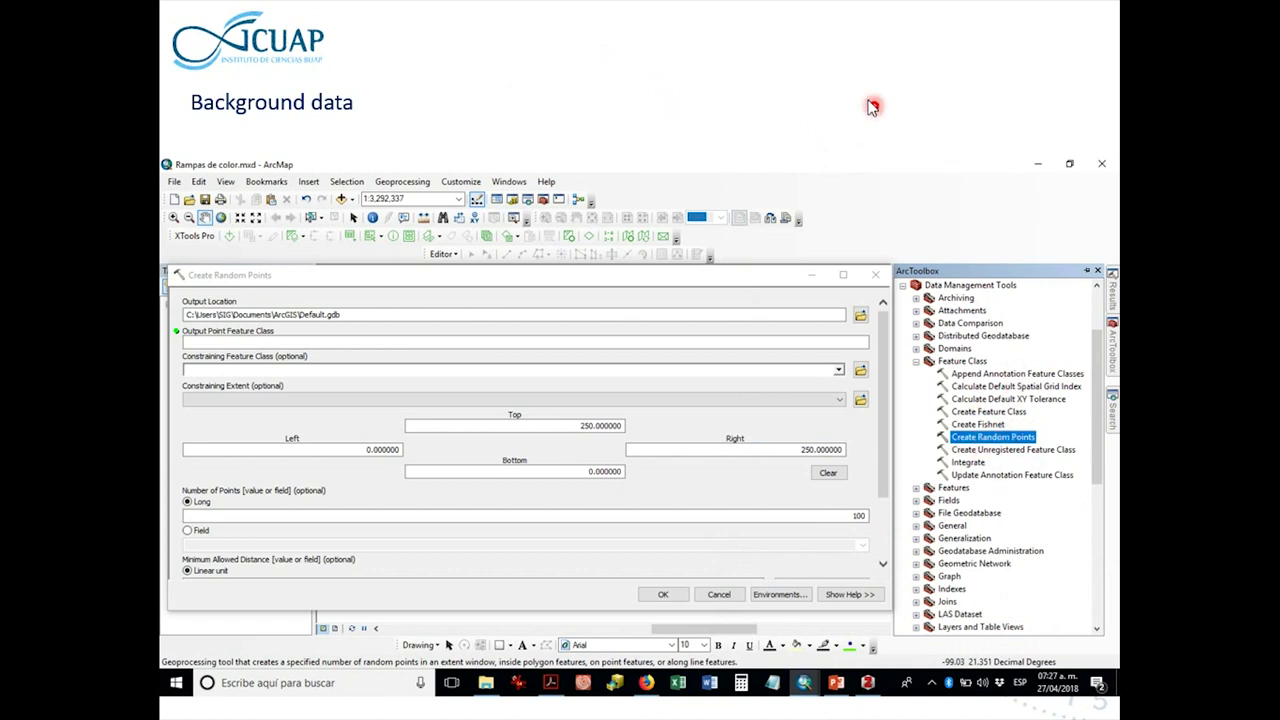
{"action": "key", "text": "Right"}
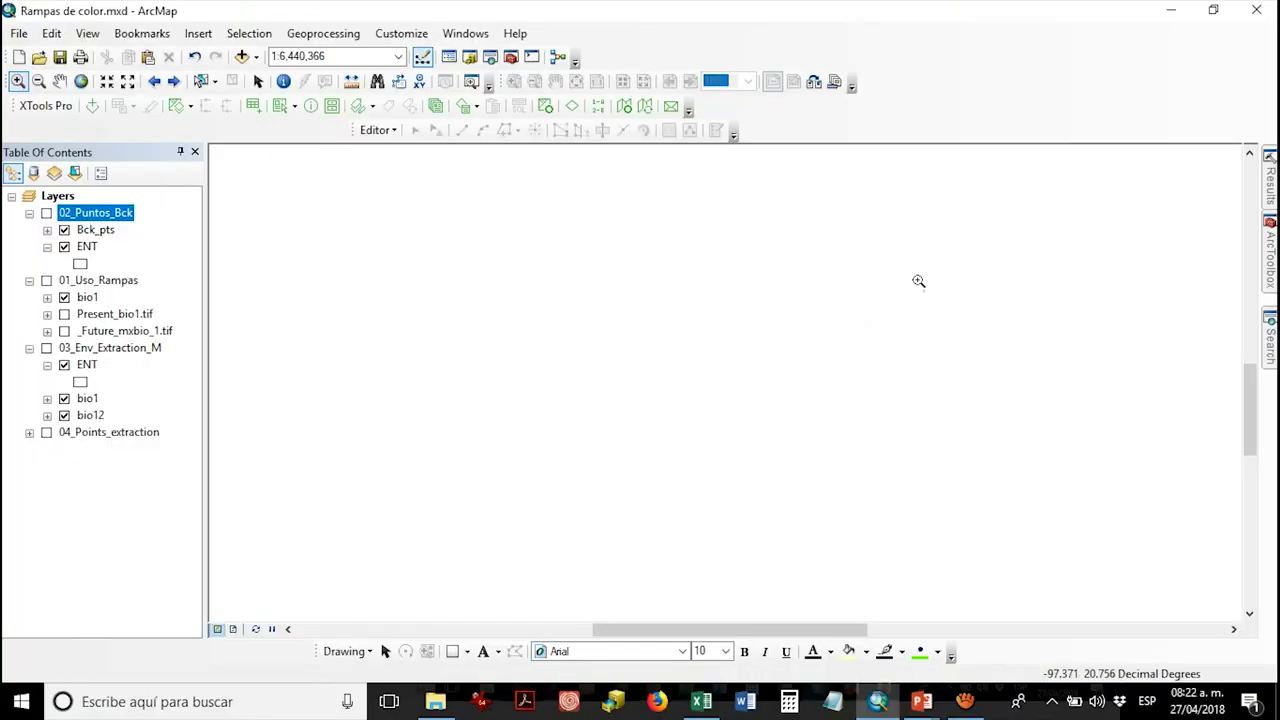
- Back in ArcMap, collapse the 02_Puntos_Bck and 01_Uso_Rampas groups, display 03_Env_Extraction_M, and expand its bio1 and bio12 legends
{"action": "left_click", "coordinate": [29, 213]}
{"action": "left_click", "coordinate": [29, 230]}
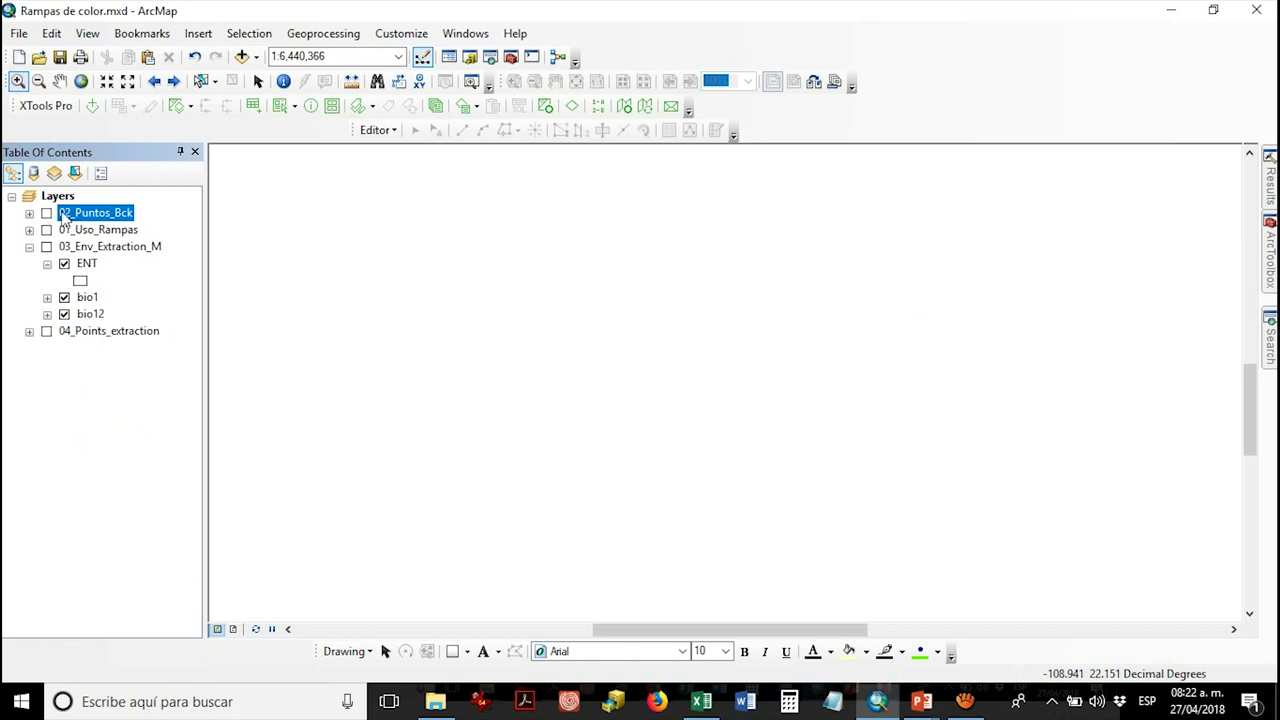
{"action": "left_click", "coordinate": [46, 247]}
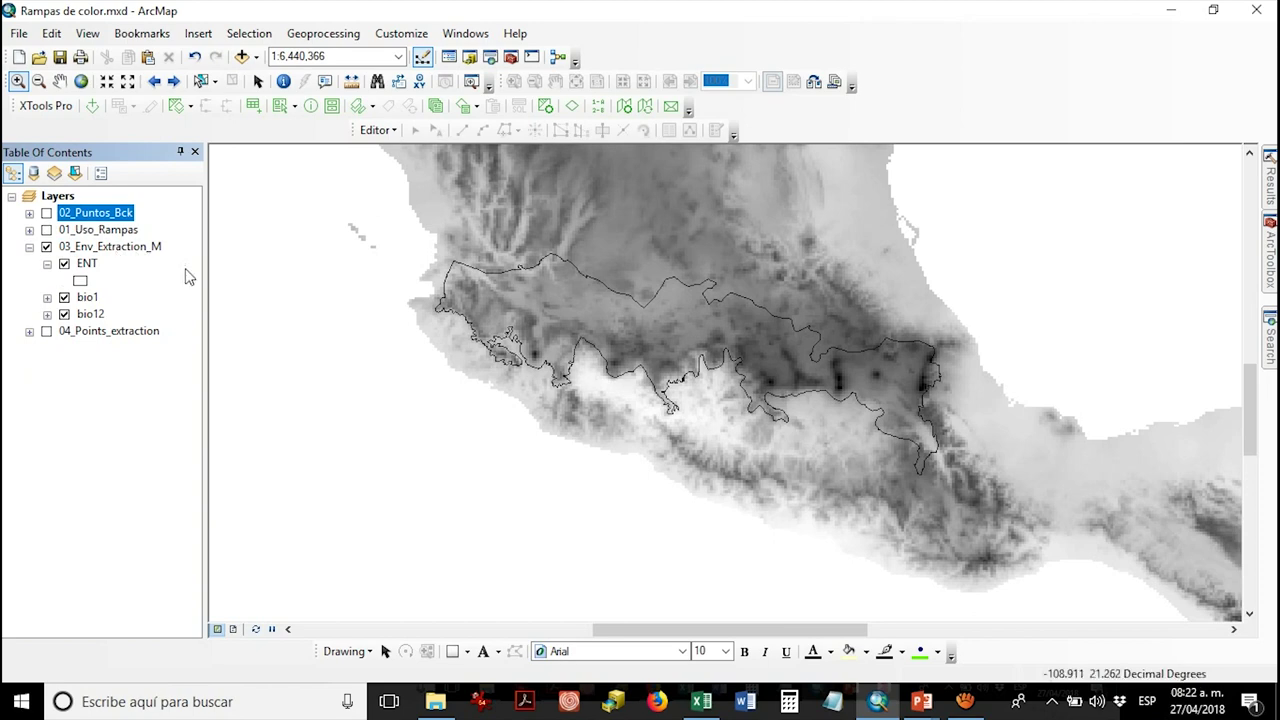
{"action": "left_click", "coordinate": [47, 314]}
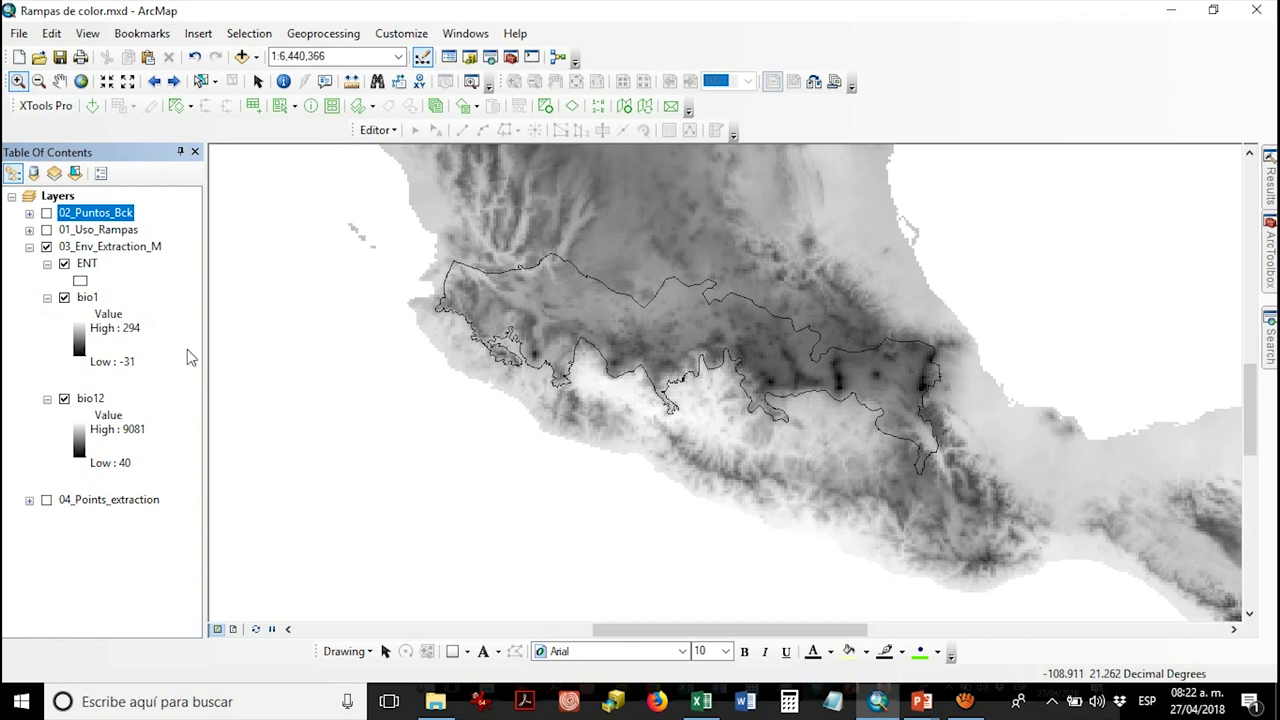
{"action": "left_click", "coordinate": [84, 266]}
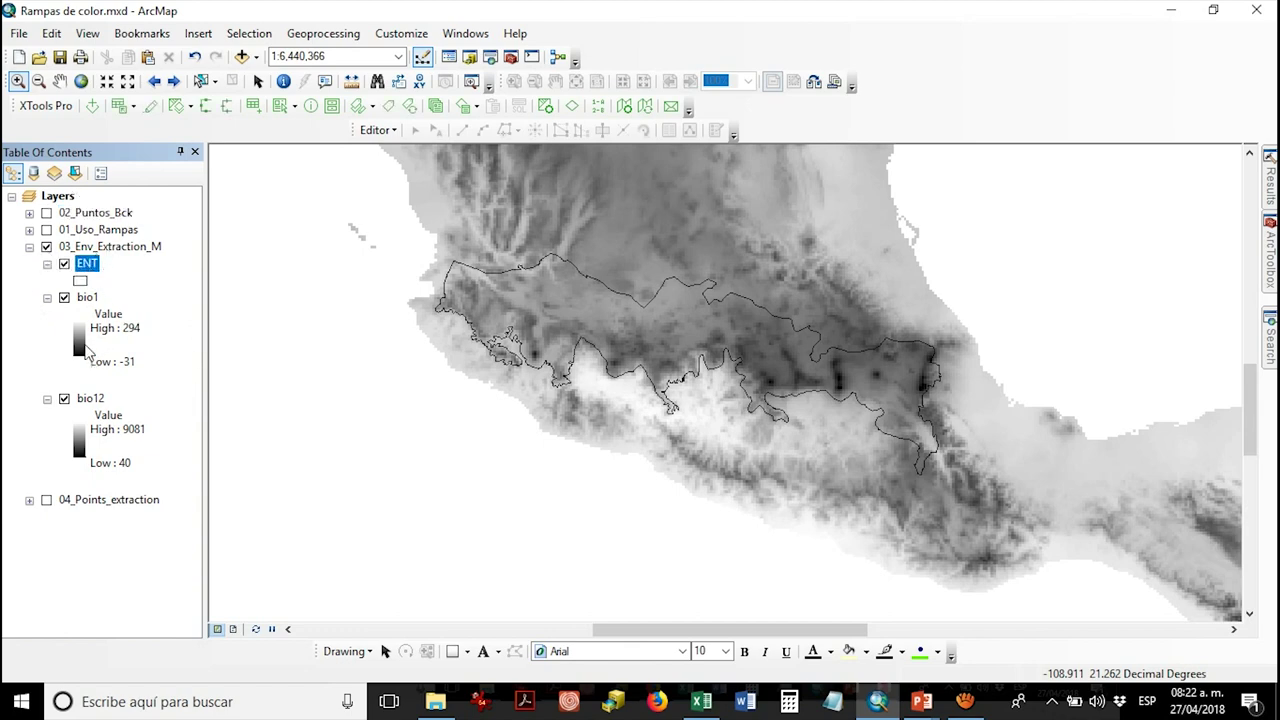
- Apply the inverted red-yellow-green color ramp to the bio1 raster in 03_Env_Extraction_M
{"action": "double_click", "coordinate": [80, 342]}
{"action": "left_click", "coordinate": [138, 393]}
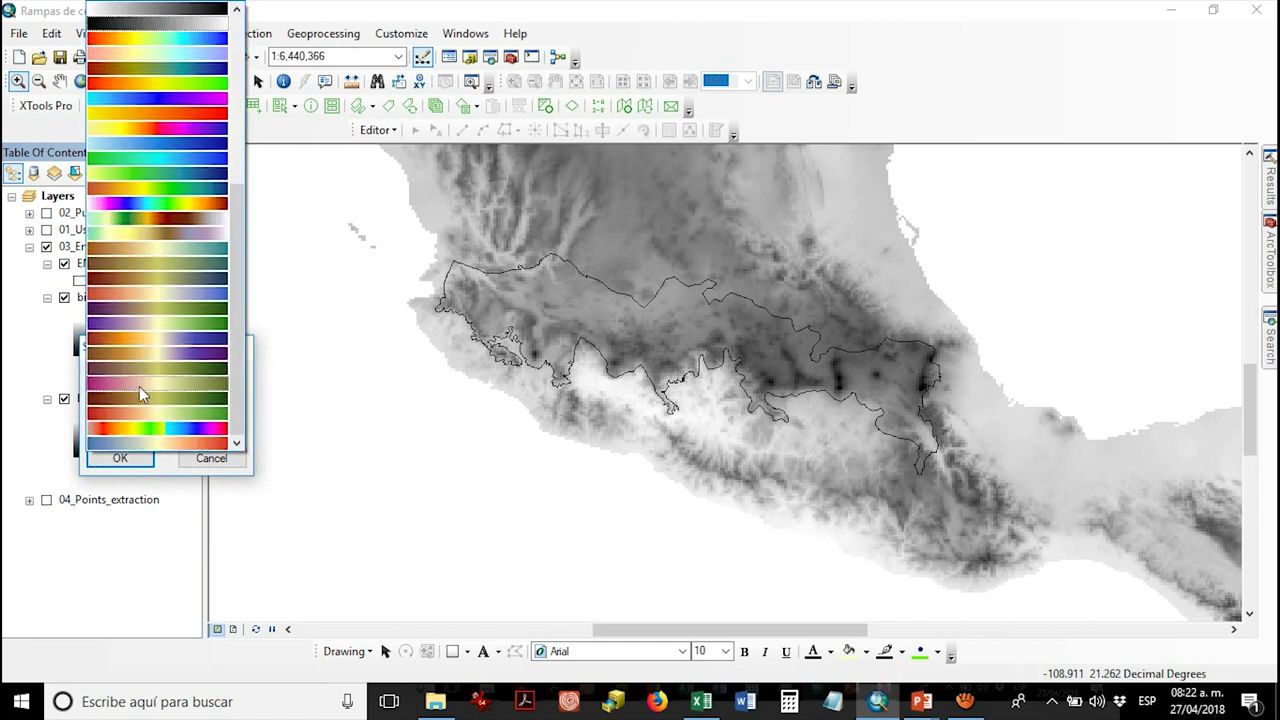
{"action": "left_click", "coordinate": [148, 88]}
{"action": "left_click", "coordinate": [100, 424]}
{"action": "left_click", "coordinate": [117, 458]}
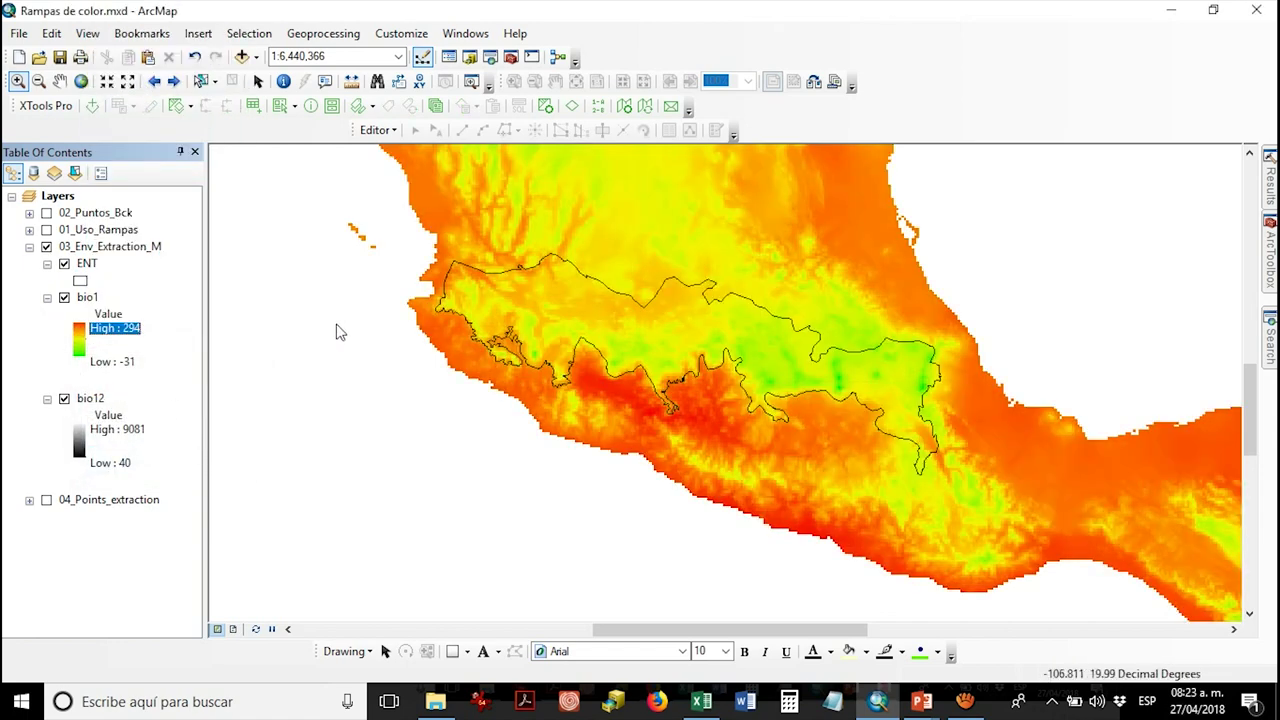
- Hide bio1 and apply the inverted green-cyan-blue color ramp to the bio12 raster
{"action": "left_click", "coordinate": [64, 298]}
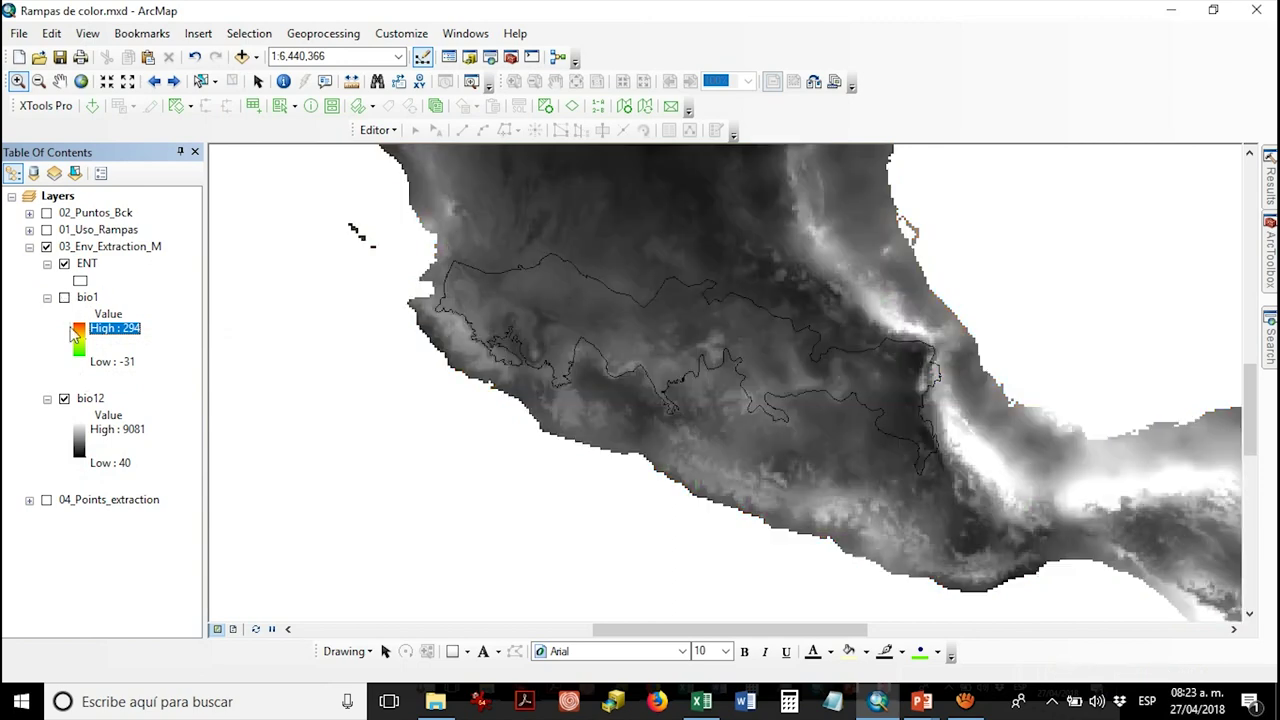
{"action": "left_click", "coordinate": [82, 438]}
{"action": "left_click", "coordinate": [185, 491]}
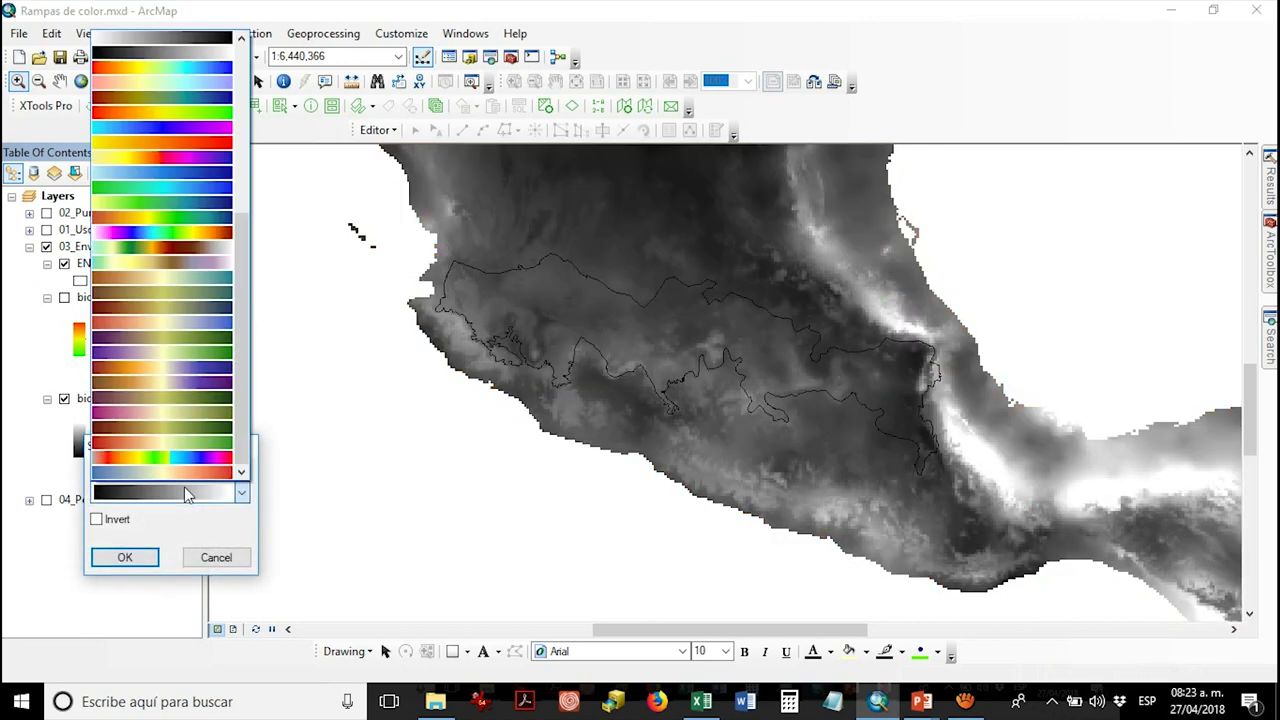
{"action": "left_click", "coordinate": [170, 200]}
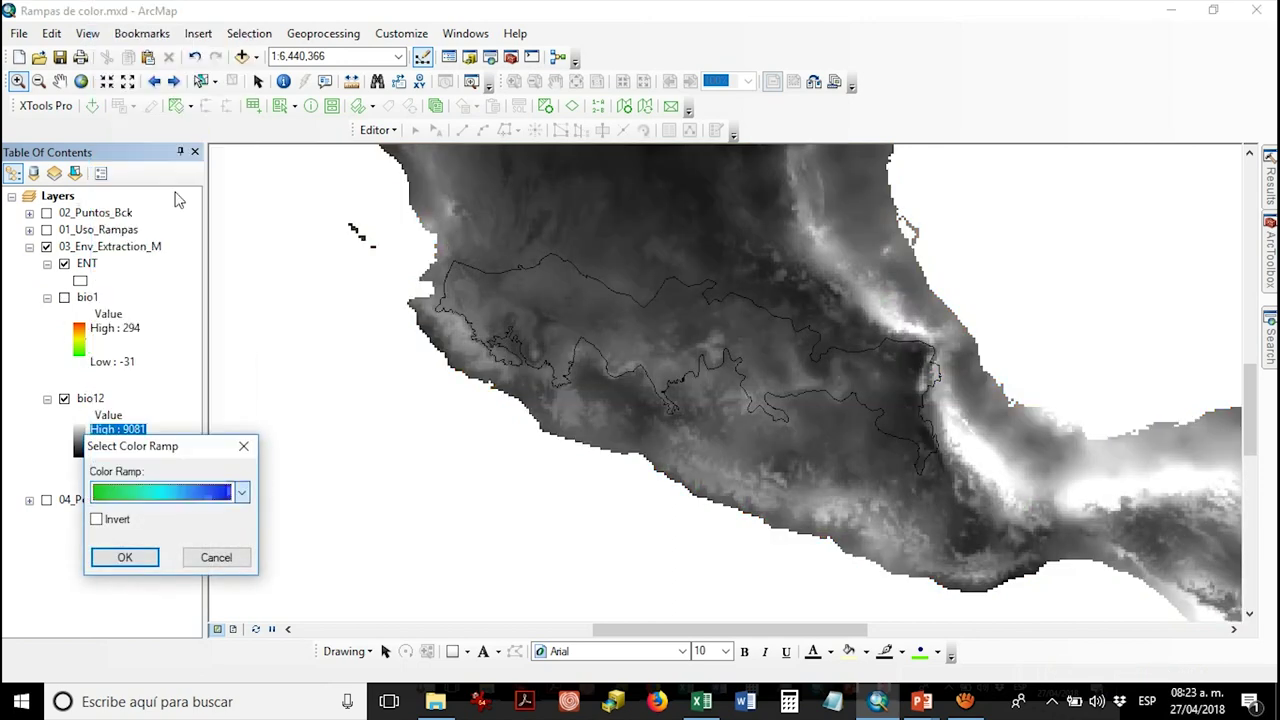
{"action": "left_click", "coordinate": [96, 519]}
{"action": "left_click", "coordinate": [122, 557]}
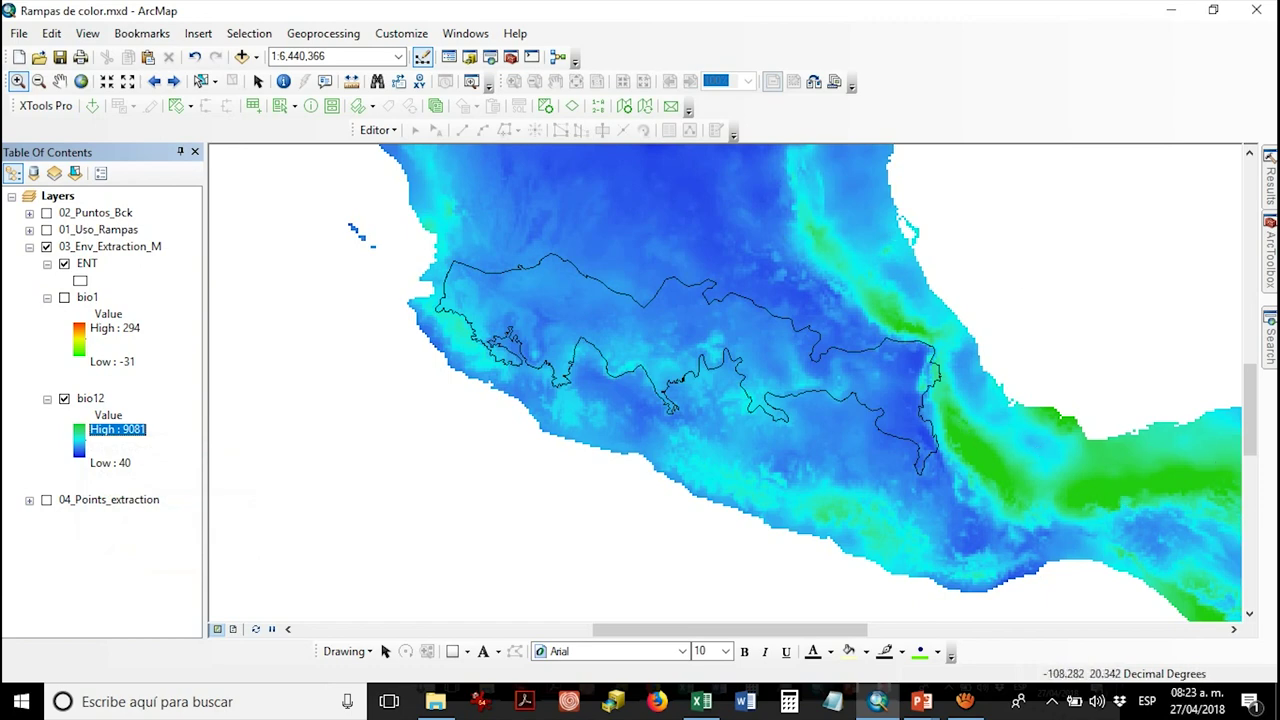
- Turn the bio1 raster back on and collapse the bio1 and bio12 legends
{"action": "left_click", "coordinate": [65, 298]}
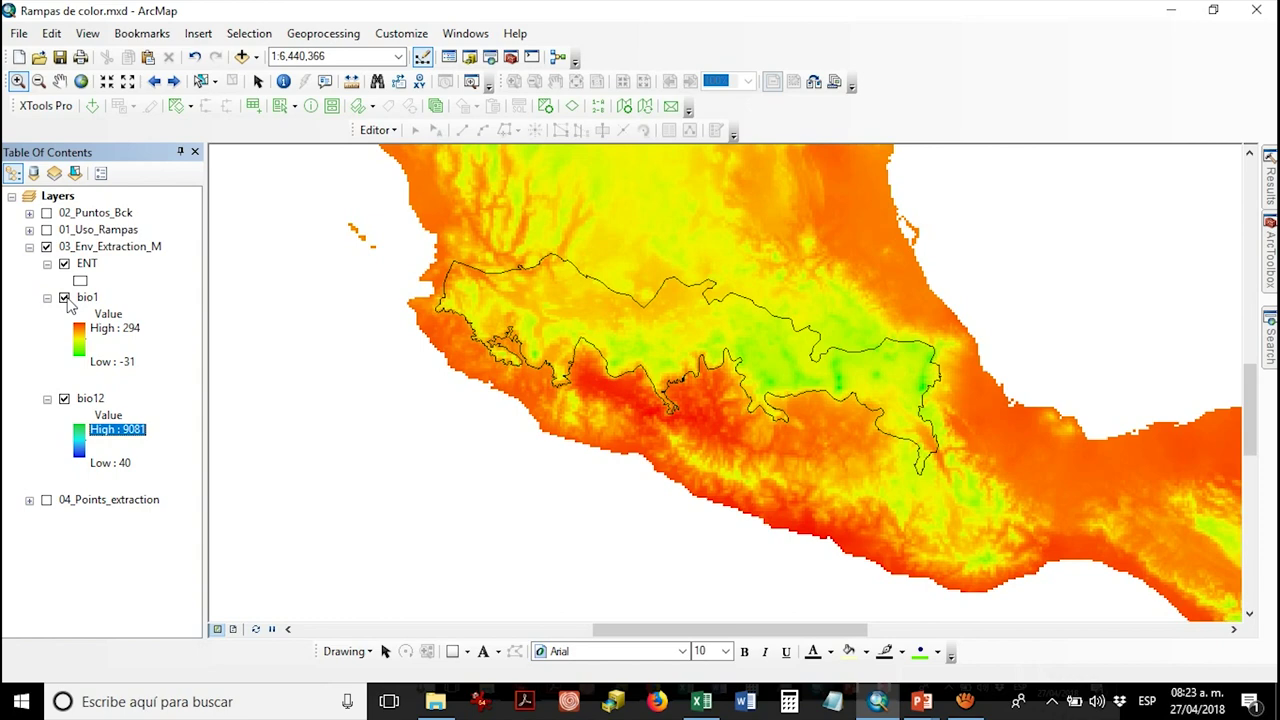
{"action": "left_click", "coordinate": [47, 298]}
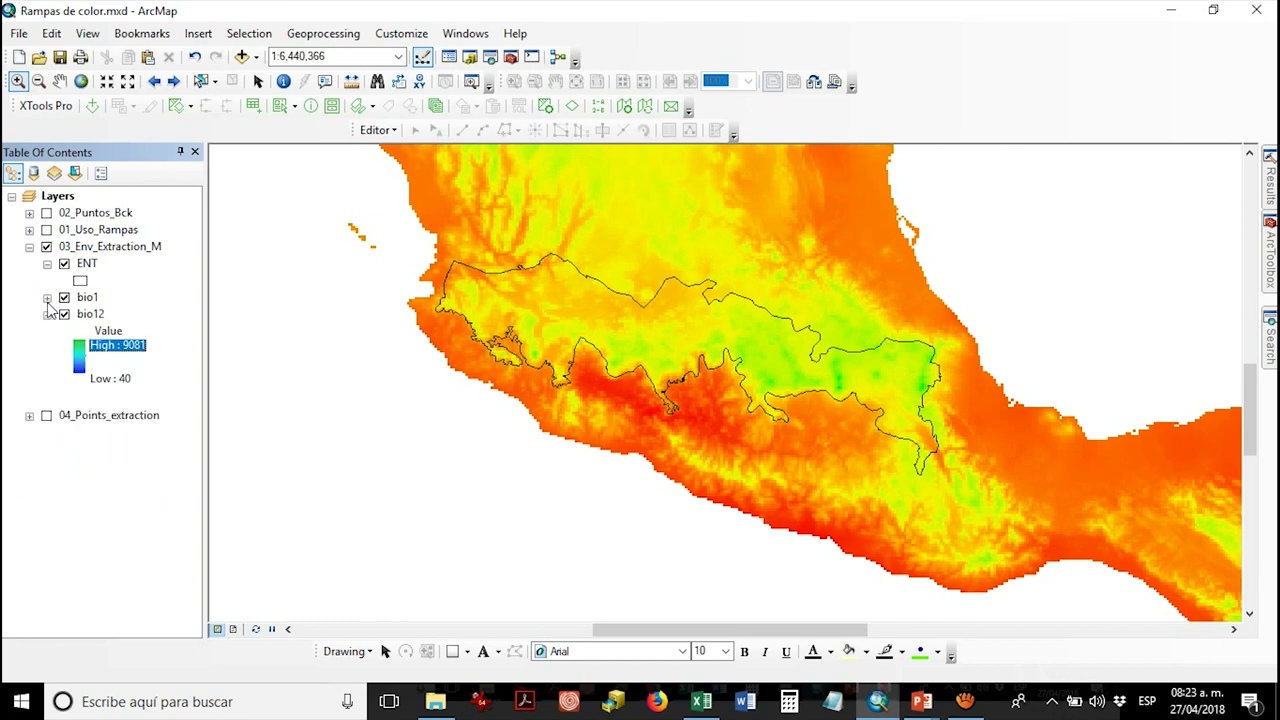
{"action": "left_click", "coordinate": [47, 314]}
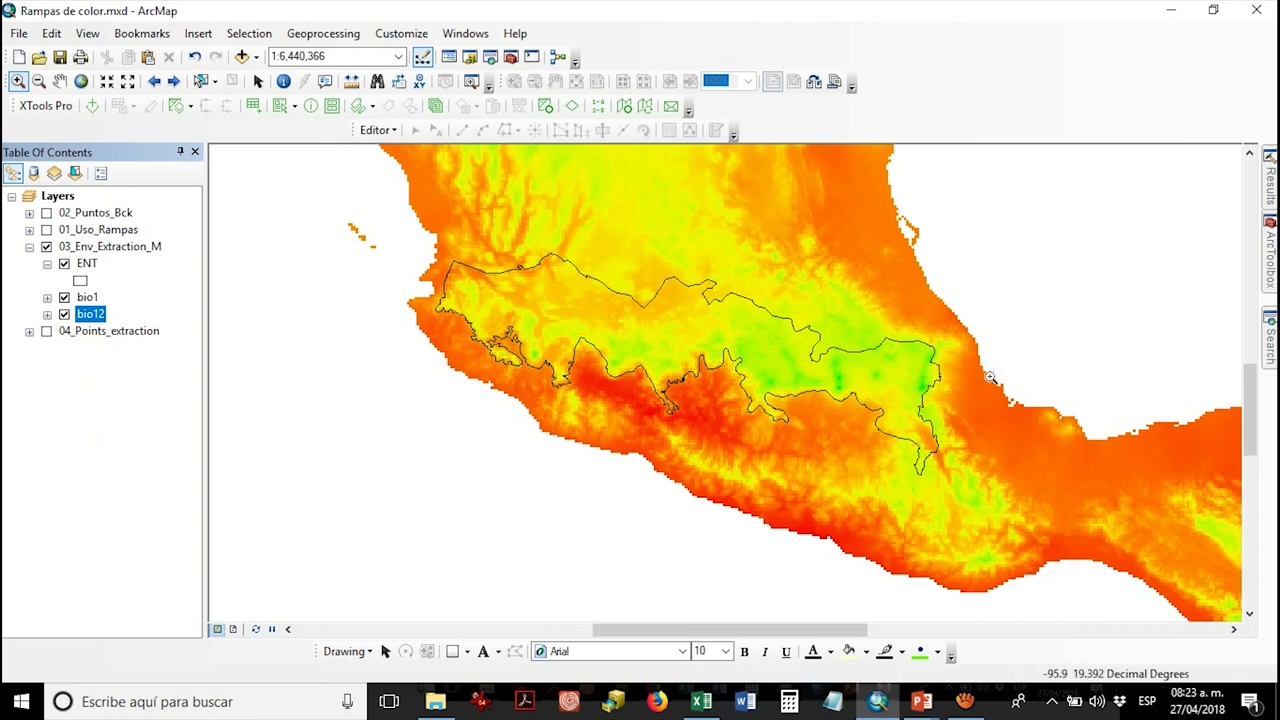
- Display Present_bio1.tif from the 01_Uso_Rampas group and hide the bio1 and bio12 rasters in 03_Env_Extraction_M
{"action": "left_click", "coordinate": [29, 230]}
{"action": "left_click", "coordinate": [65, 264]}
{"action": "left_click", "coordinate": [46, 230]}
{"action": "left_click", "coordinate": [64, 246]}
{"action": "left_click", "coordinate": [64, 263]}
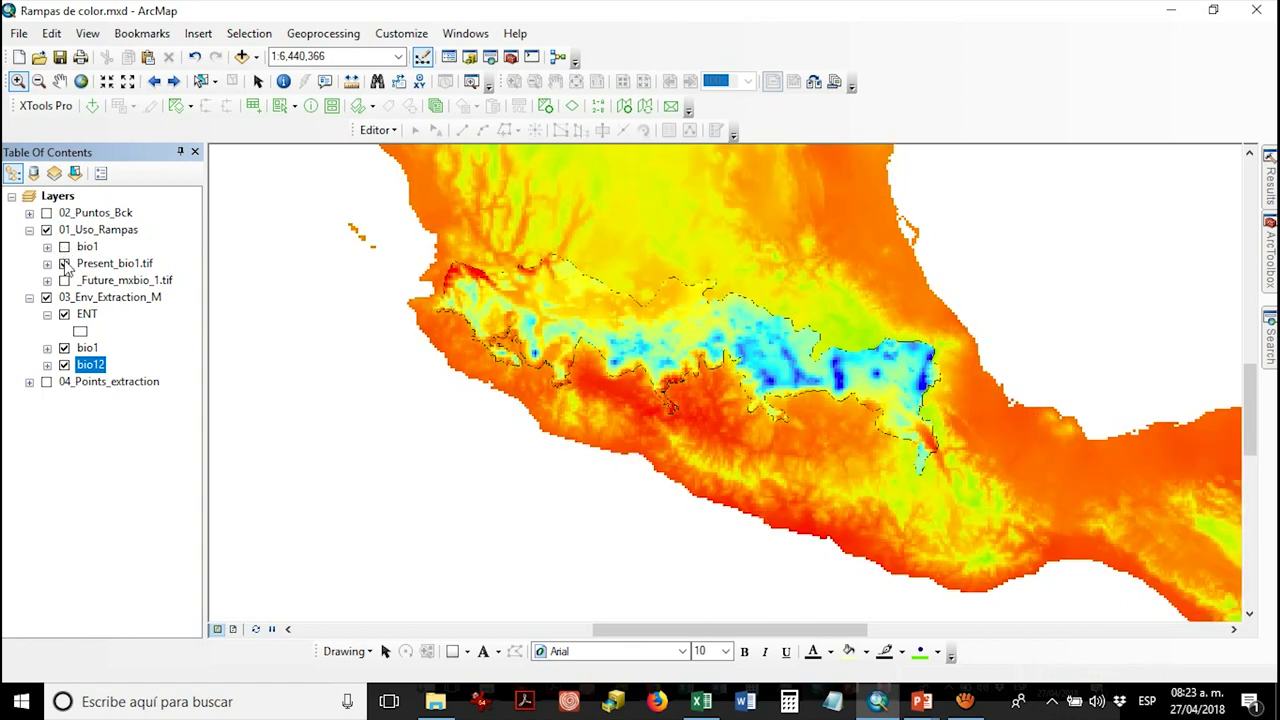
{"action": "left_click", "coordinate": [65, 264]}
{"action": "left_click", "coordinate": [64, 365]}
{"action": "left_click", "coordinate": [64, 348]}
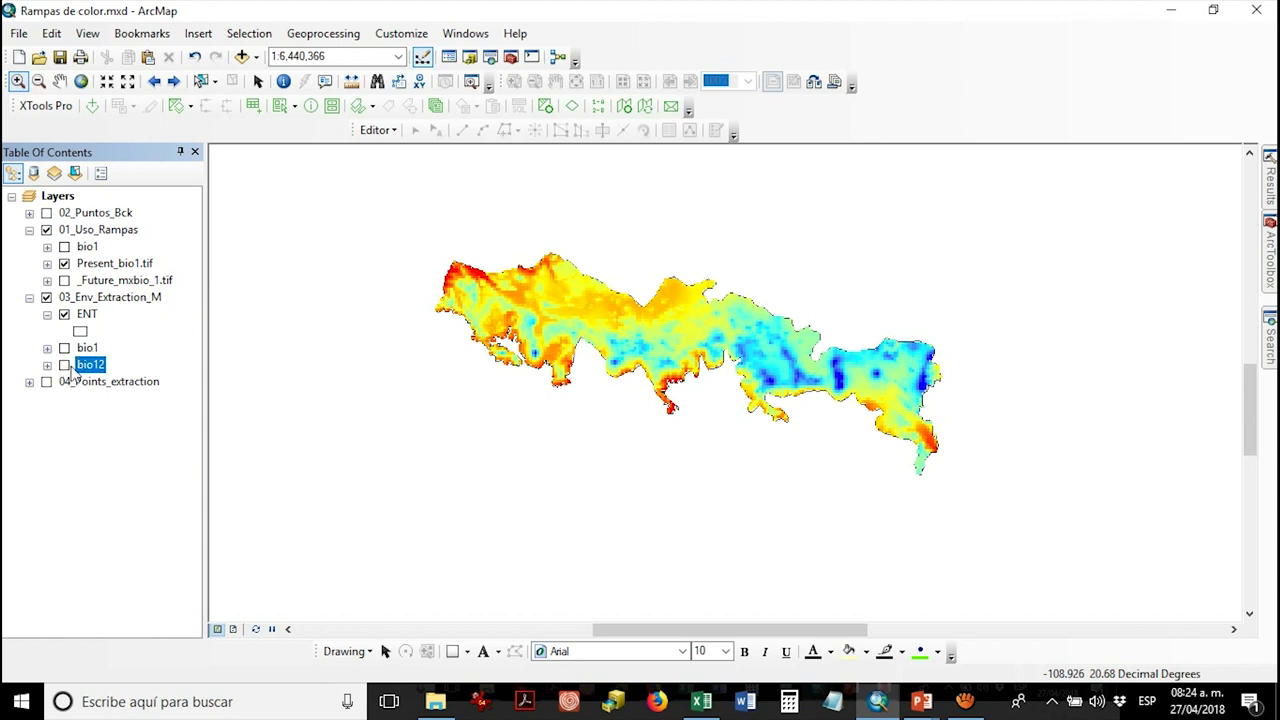
- Open the Spatial Analyst Extract by Mask tool with bio1 as the input raster and the ENT polygon as the mask
{"action": "left_click", "coordinate": [1270, 250]}
{"action": "left_click_drag", "start_coordinate": [1238, 250], "coordinate": [1265, 480]}
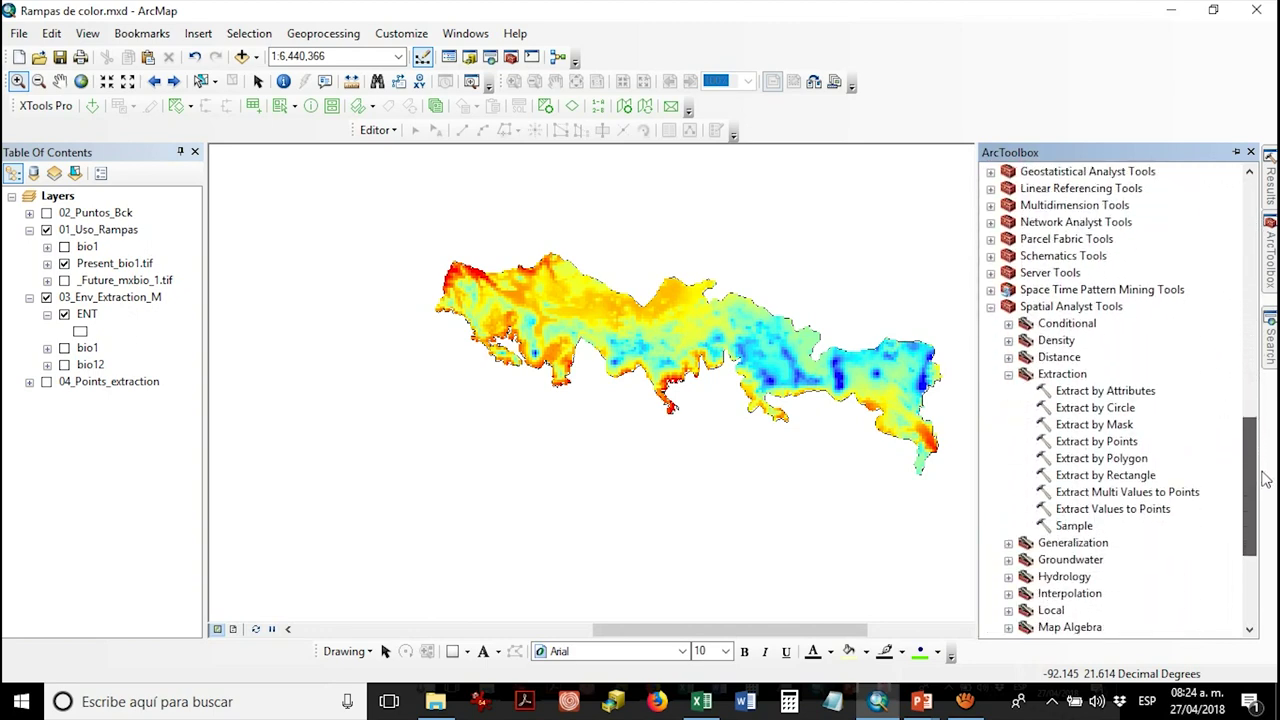
{"action": "left_click", "coordinate": [1113, 427]}
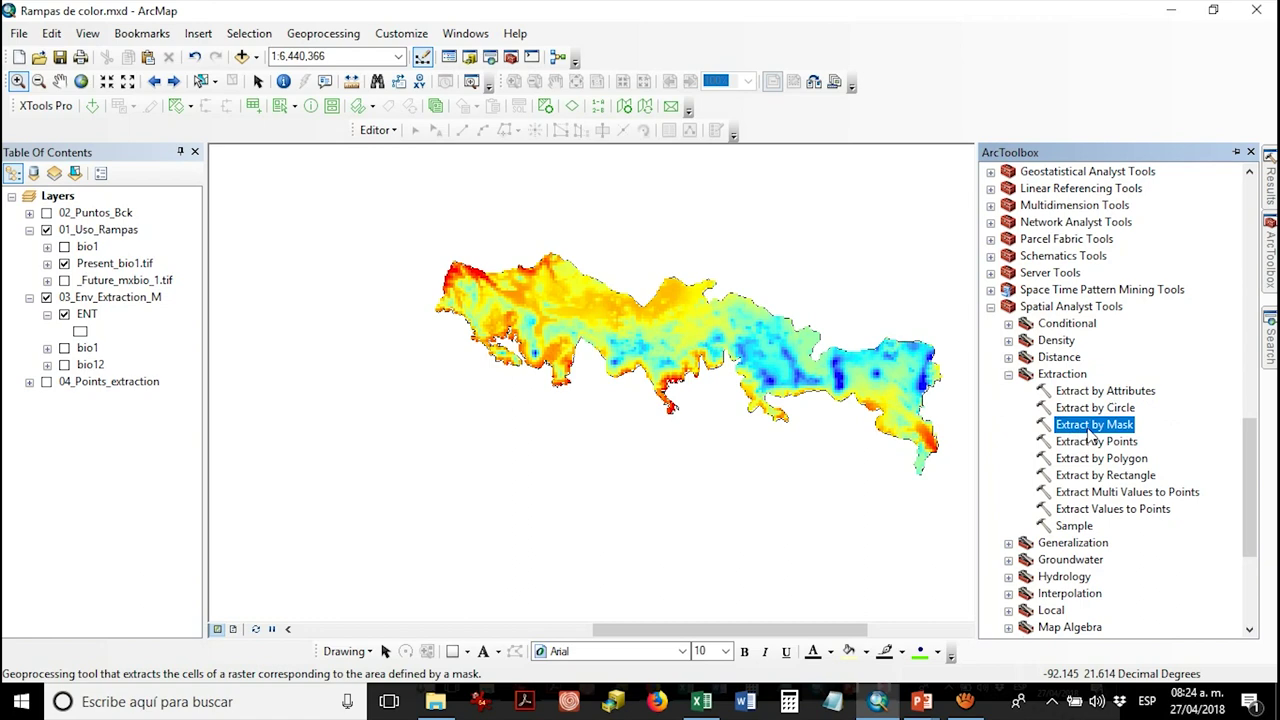
{"action": "left_click", "coordinate": [1098, 392]}
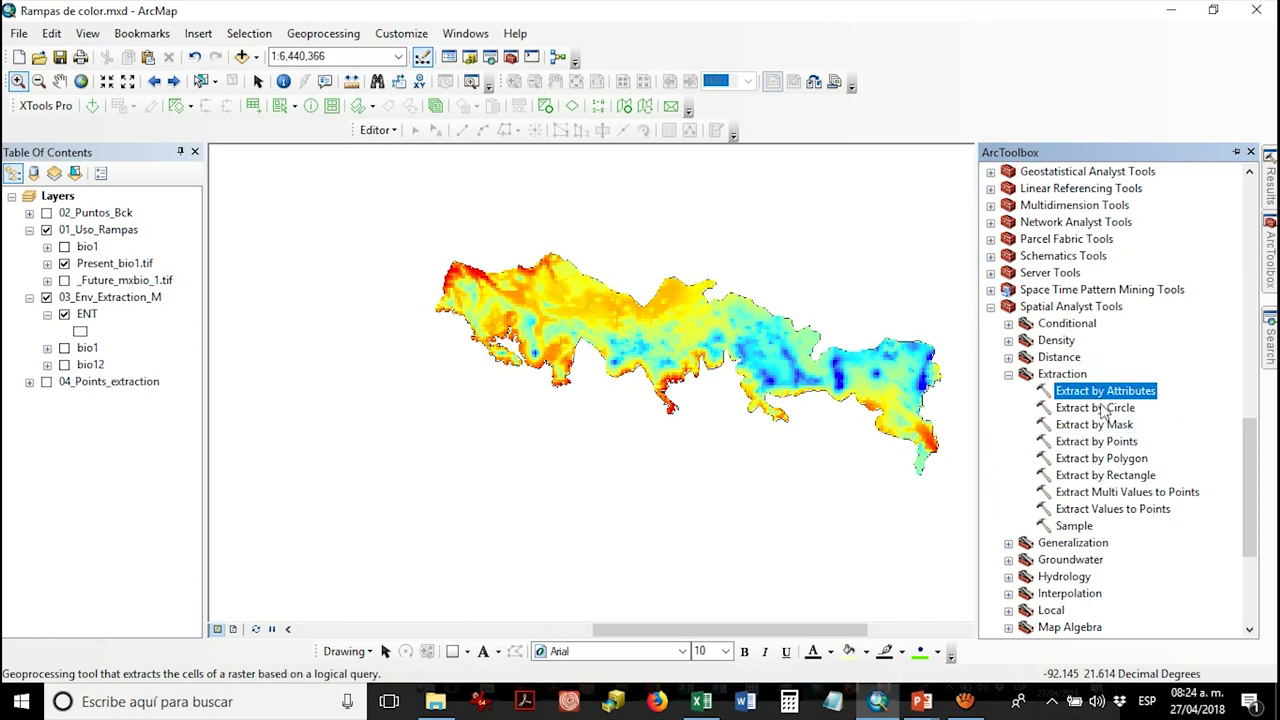
{"action": "left_click", "coordinate": [1098, 407]}
{"action": "double_click", "coordinate": [1095, 424]}
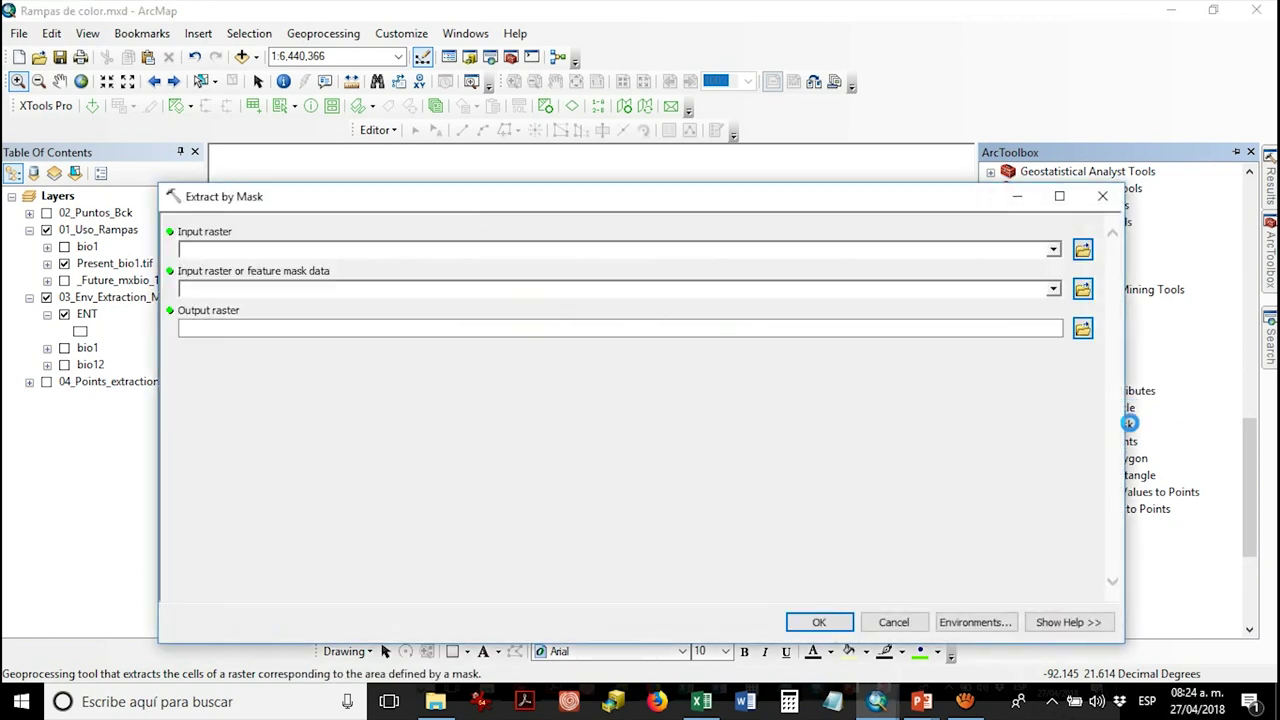
{"action": "mouse_move", "coordinate": [875, 197]}
{"action": "left_mouse_down"}
{"action": "mouse_move", "coordinate": [892, 224]}
{"action": "mouse_move", "coordinate": [900, 197]}
{"action": "left_mouse_up"}
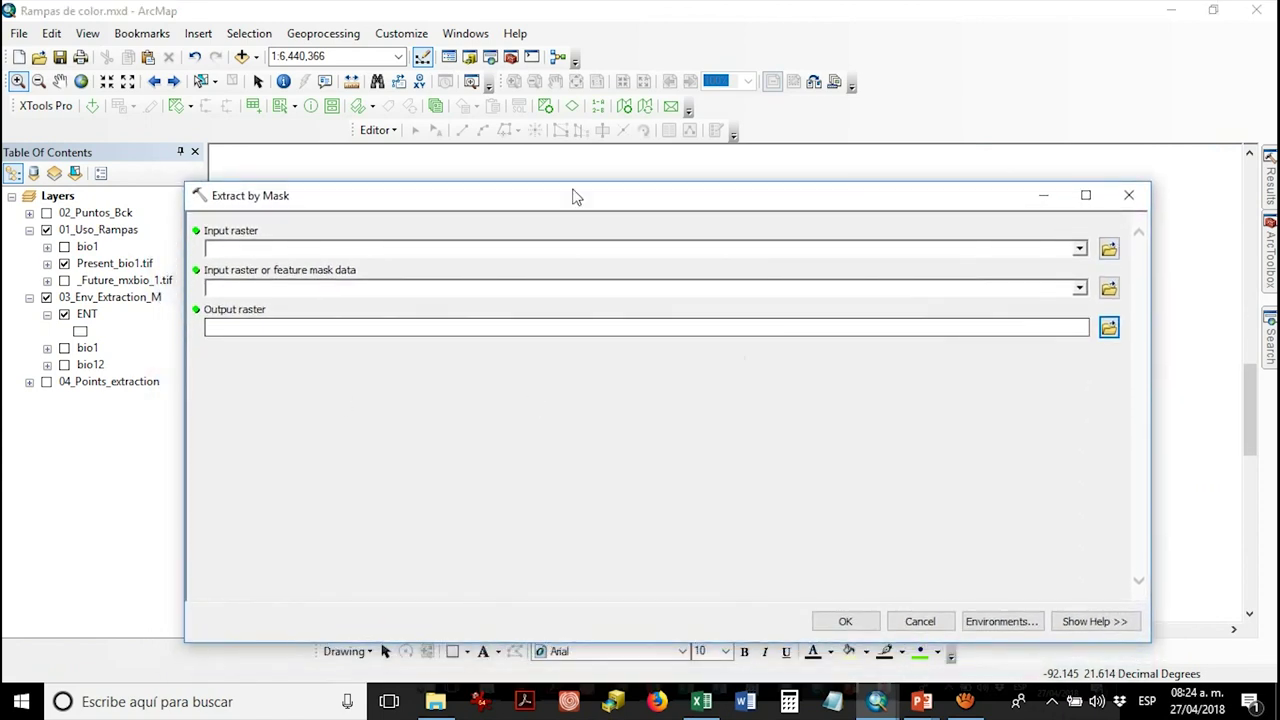
{"action": "left_click", "coordinate": [88, 347]}
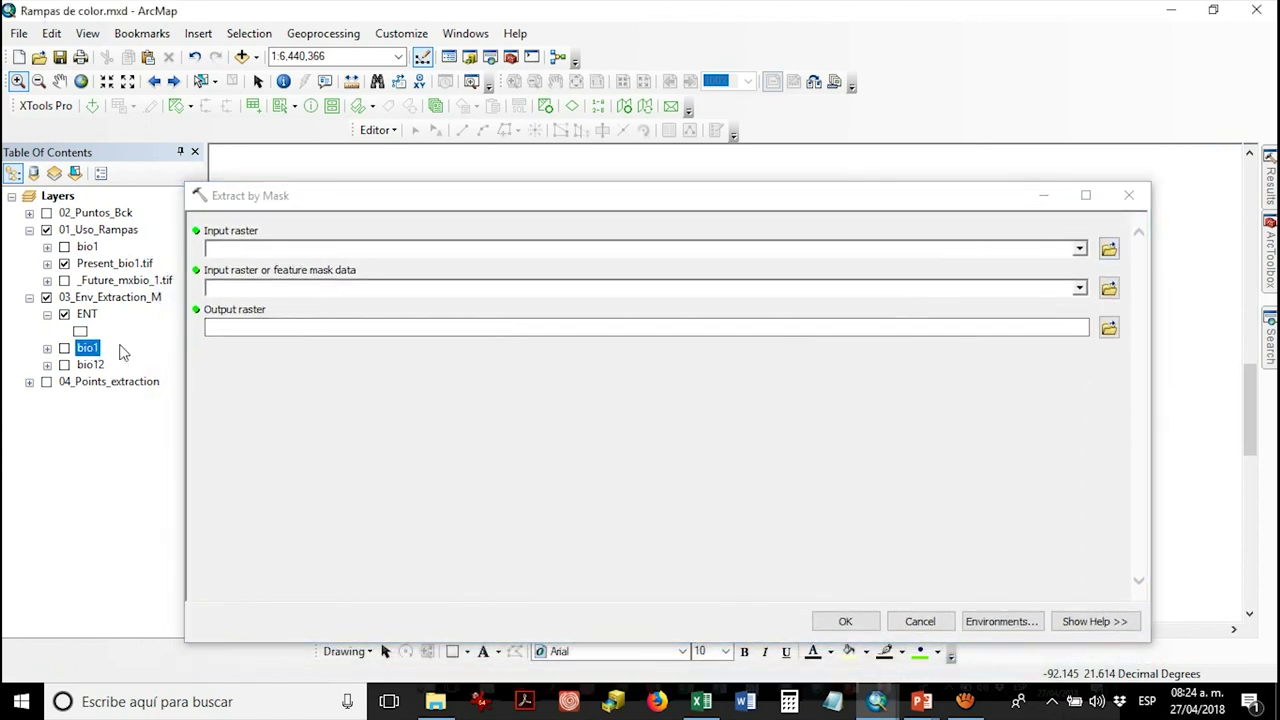
{"action": "left_click_drag", "start_coordinate": [237, 260], "coordinate": [280, 248]}
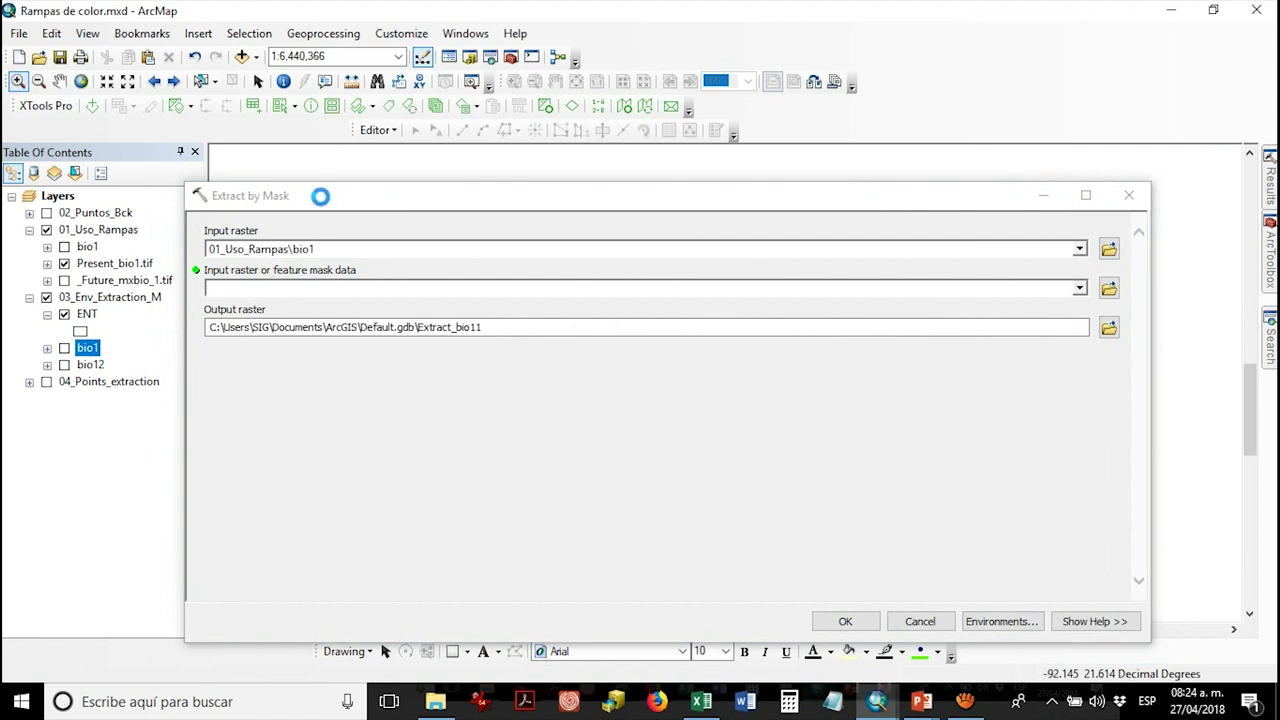
{"action": "left_click", "coordinate": [87, 315]}
{"action": "left_click_drag", "start_coordinate": [88, 317], "coordinate": [293, 287]}
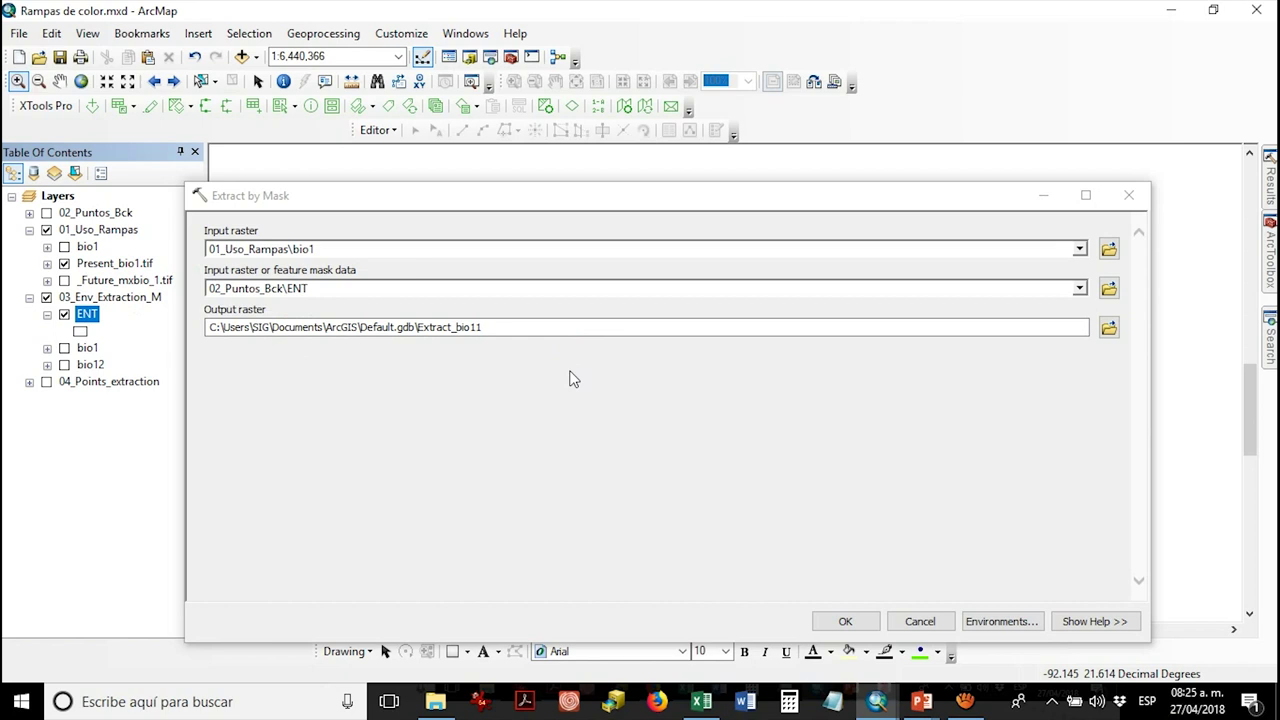
- Set the output raster to kcjbg in the Ejercicio\ENT_present folder and cancel the Extract by Mask tool without running it
{"action": "left_click", "coordinate": [560, 326]}
{"action": "left_click_drag", "start_coordinate": [543, 326], "coordinate": [152, 277]}
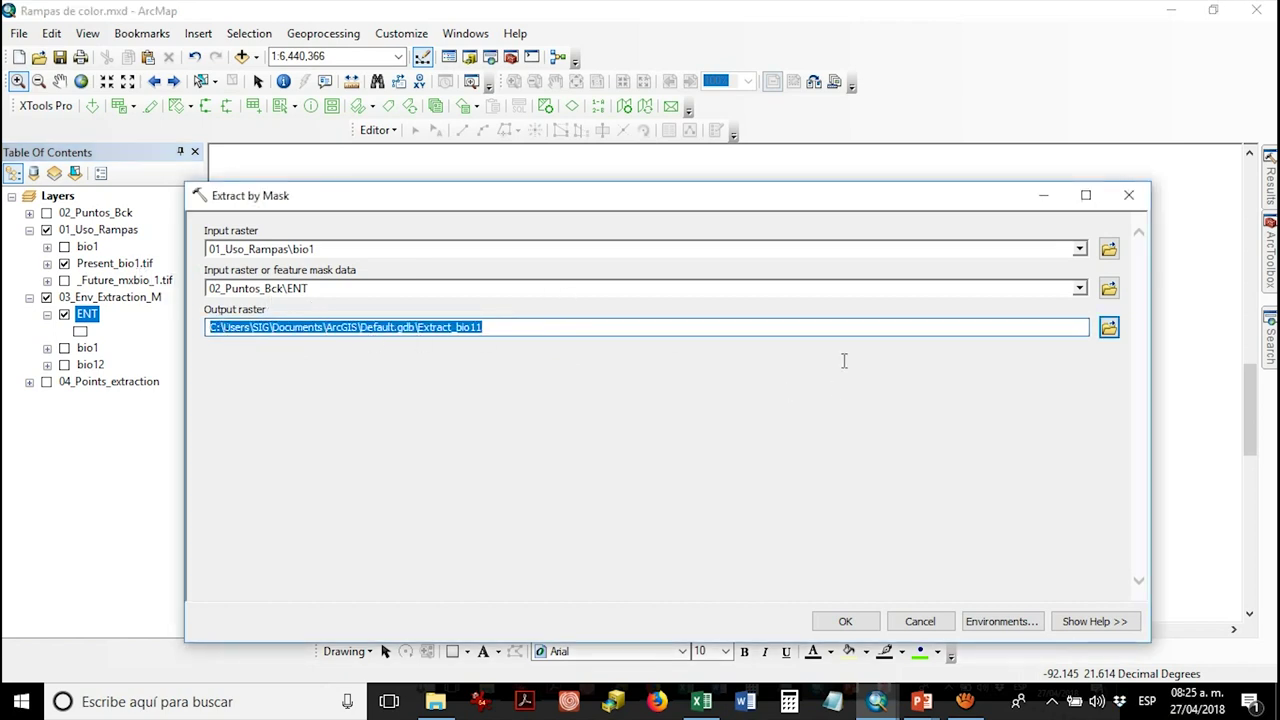
{"action": "left_click", "coordinate": [1109, 330]}
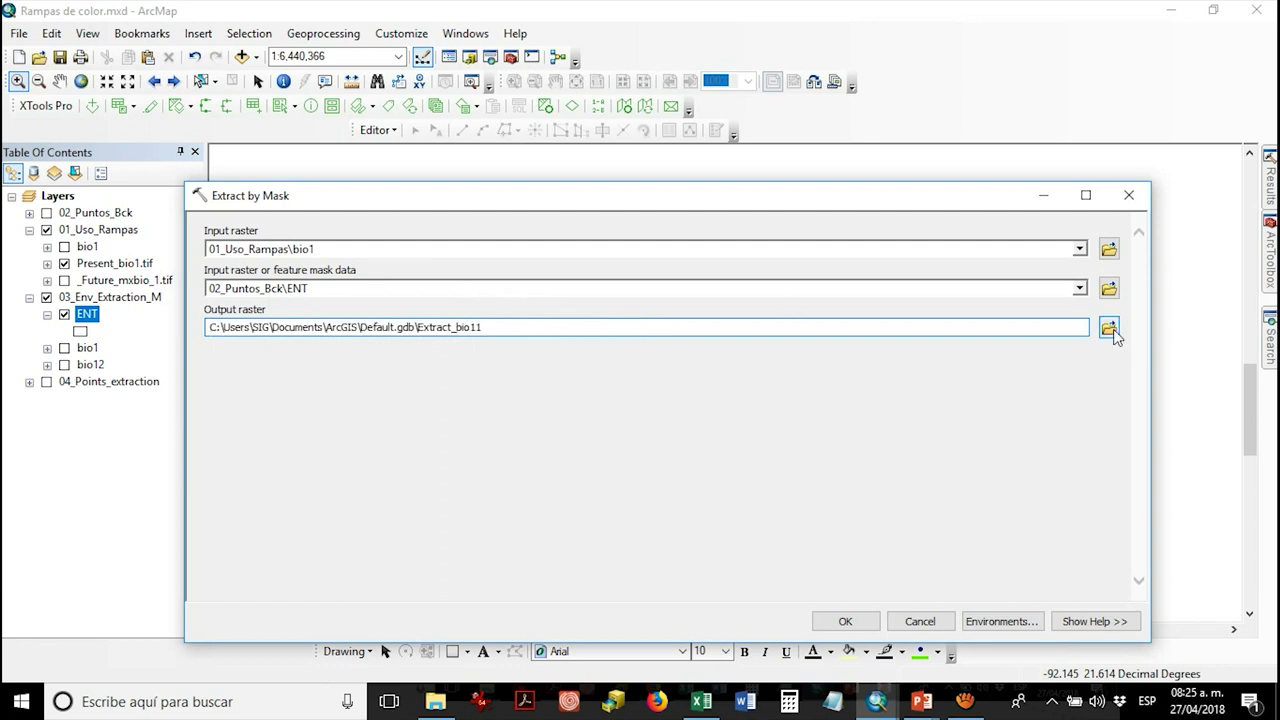
{"action": "left_click", "coordinate": [695, 301]}
{"action": "left_click", "coordinate": [695, 301]}
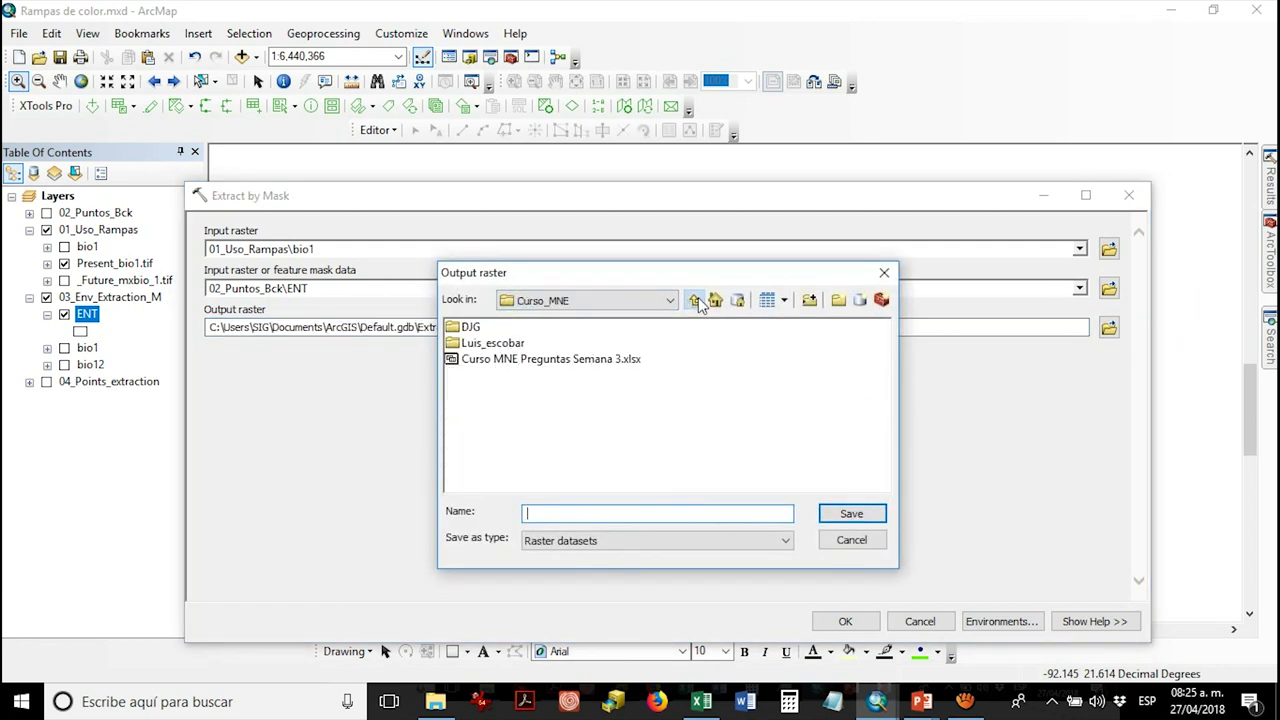
{"action": "double_click", "coordinate": [492, 344]}
{"action": "double_click", "coordinate": [490, 331]}
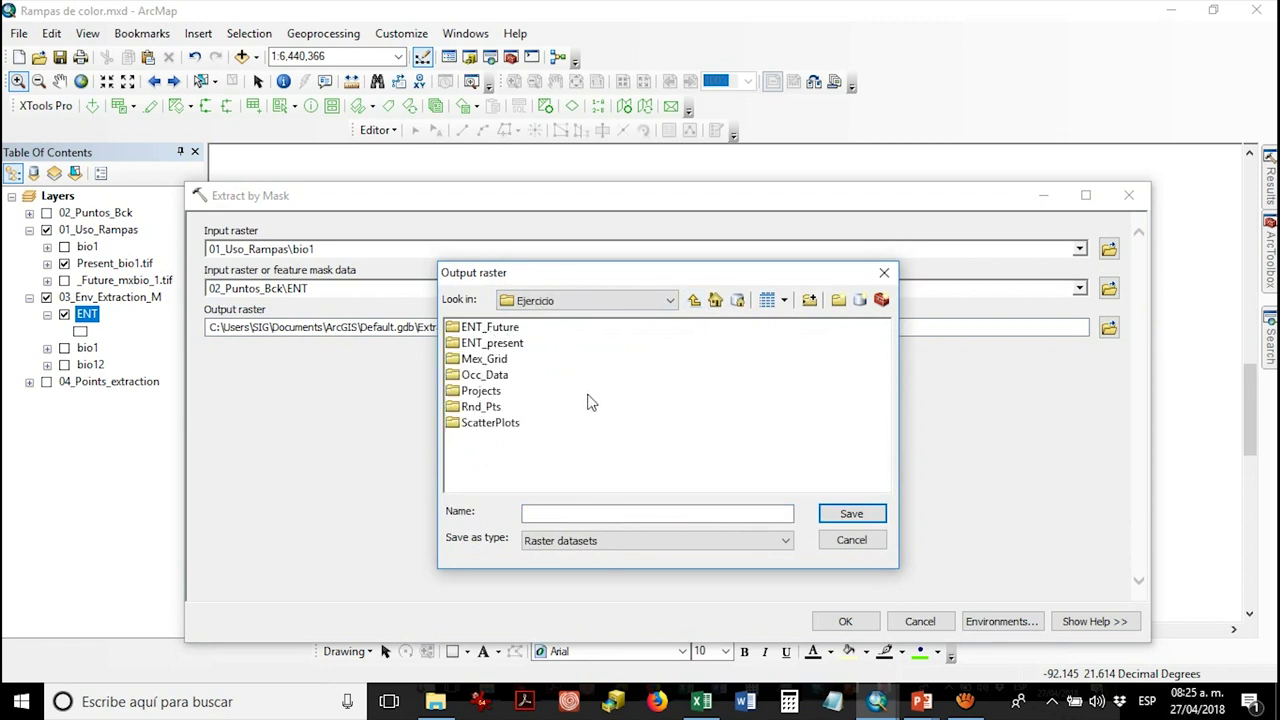
{"action": "double_click", "coordinate": [492, 343]}
{"action": "left_click", "coordinate": [705, 514]}
{"action": "type", "text": "kcjbg"}
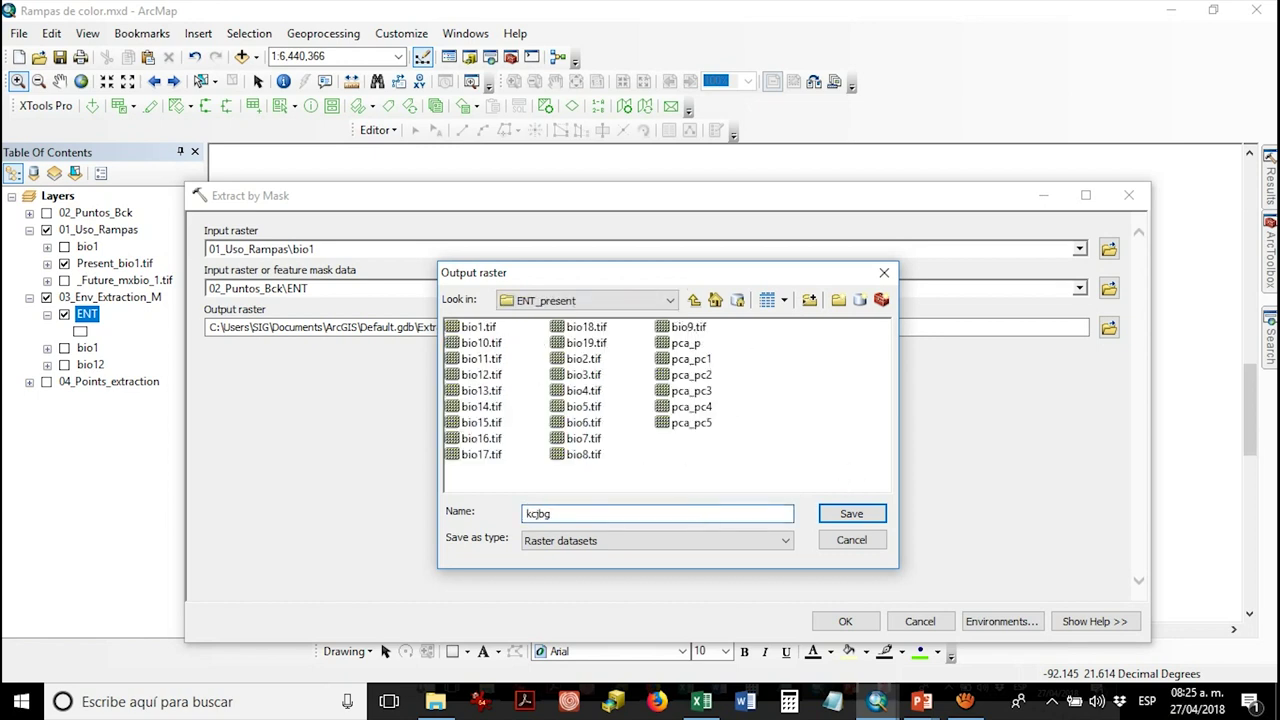
{"action": "left_click", "coordinate": [851, 513]}
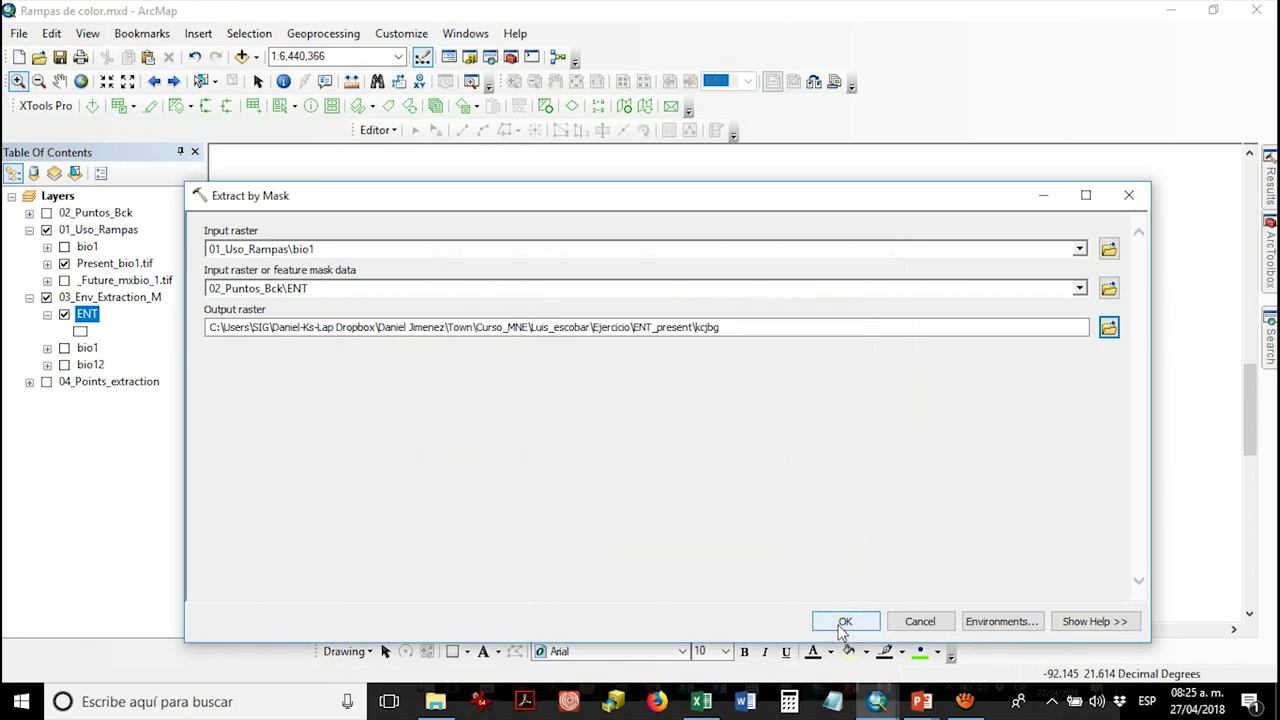
{"action": "left_click", "coordinate": [920, 622]}
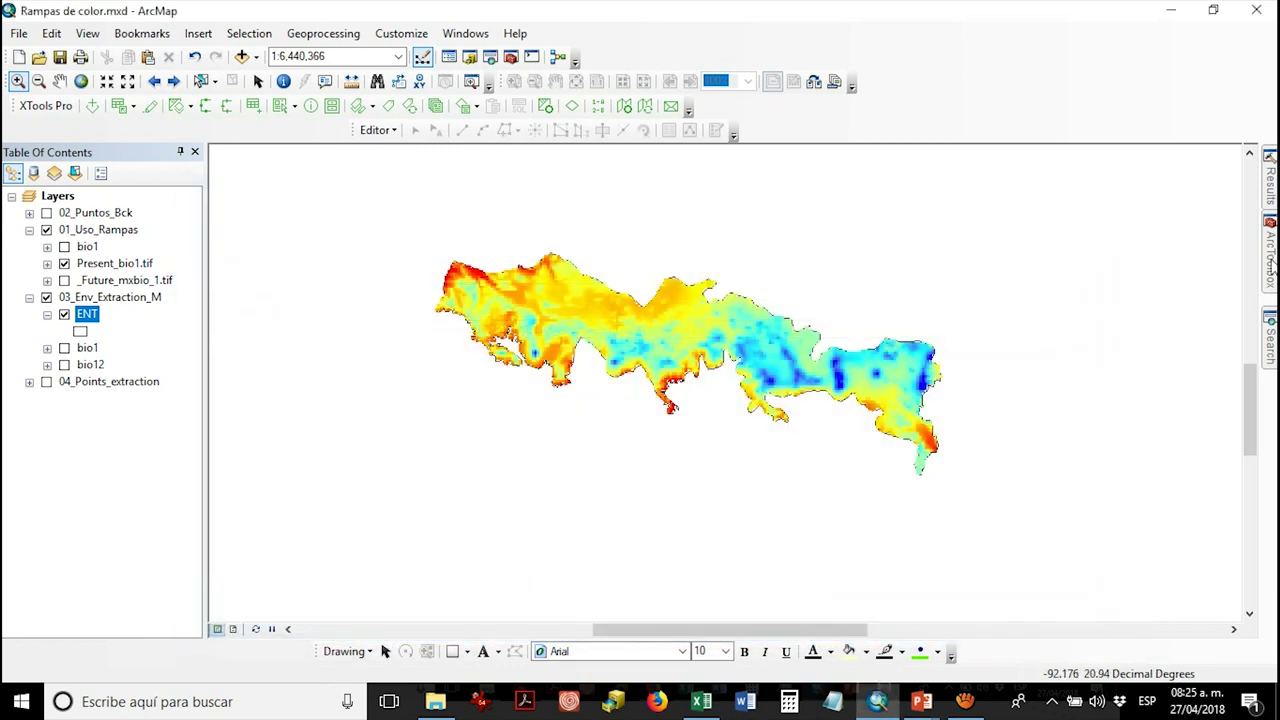
- Open Extract by Mask in batch mode and add bio1.tif through bio7.tif from 04_Points_extraction as input rasters
{"action": "mouse_move", "coordinate": [1271, 262]}
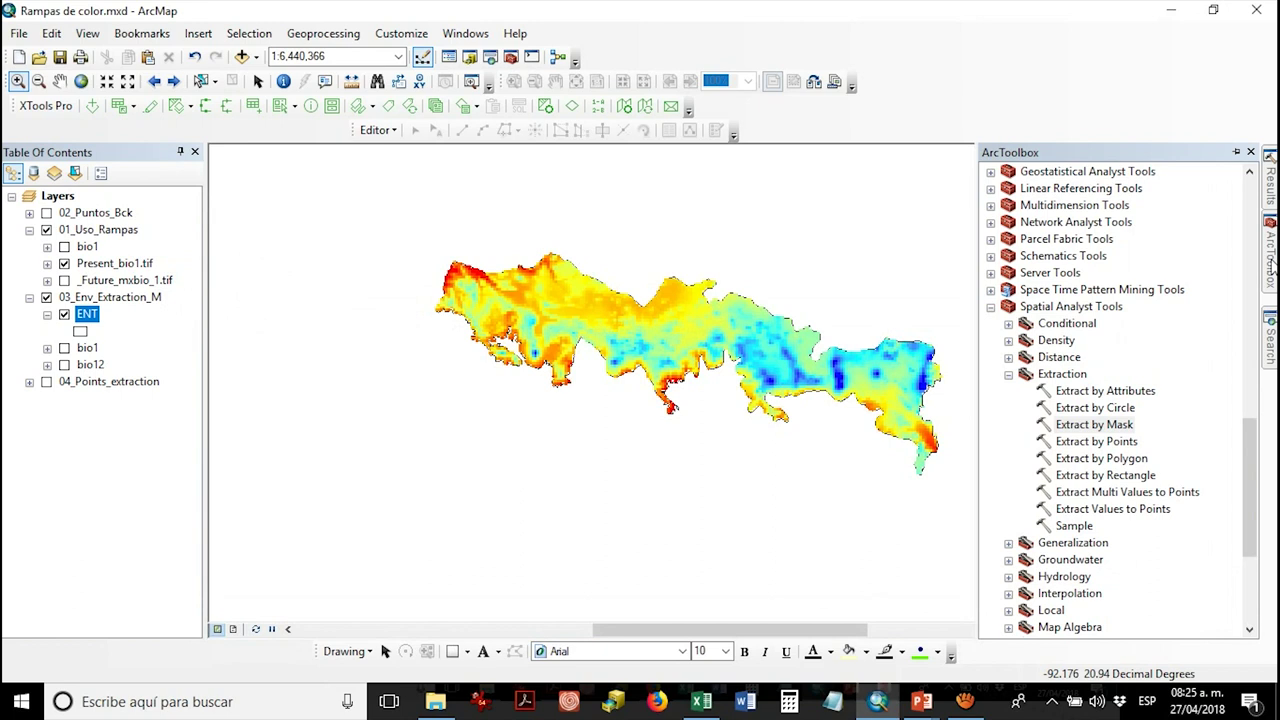
{"action": "left_click", "coordinate": [1104, 428]}
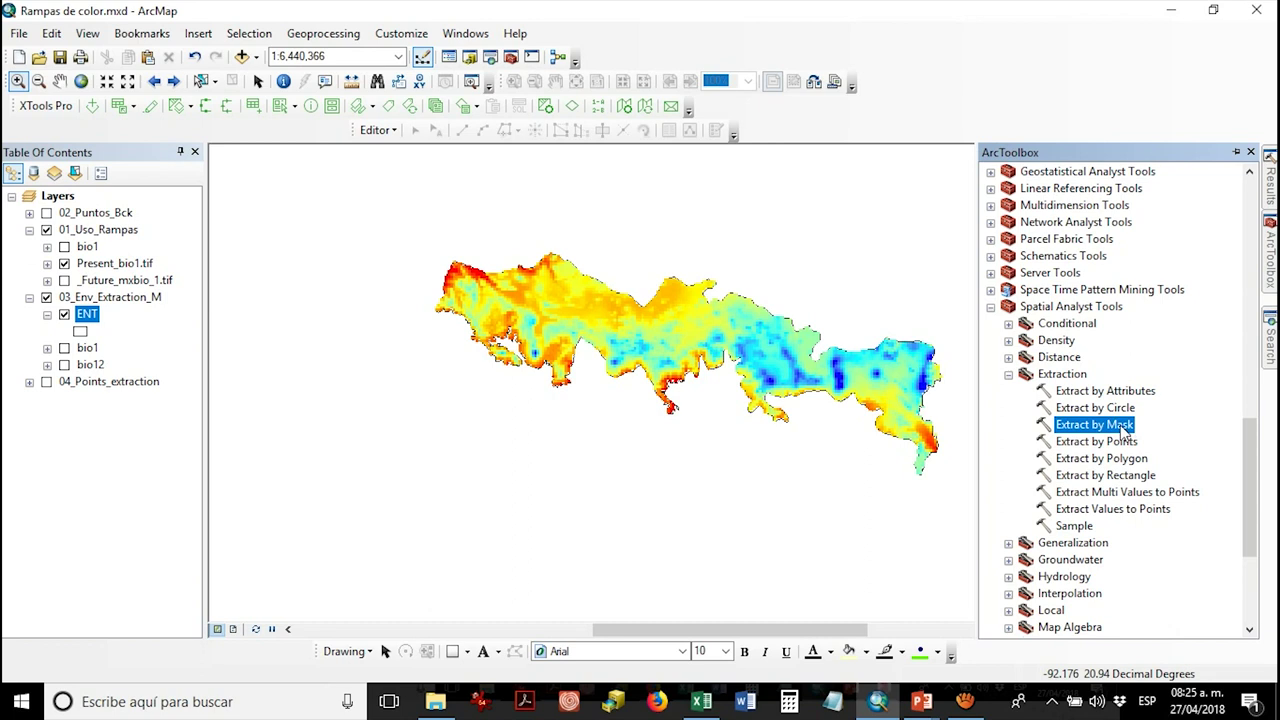
{"action": "right_click", "coordinate": [1123, 430]}
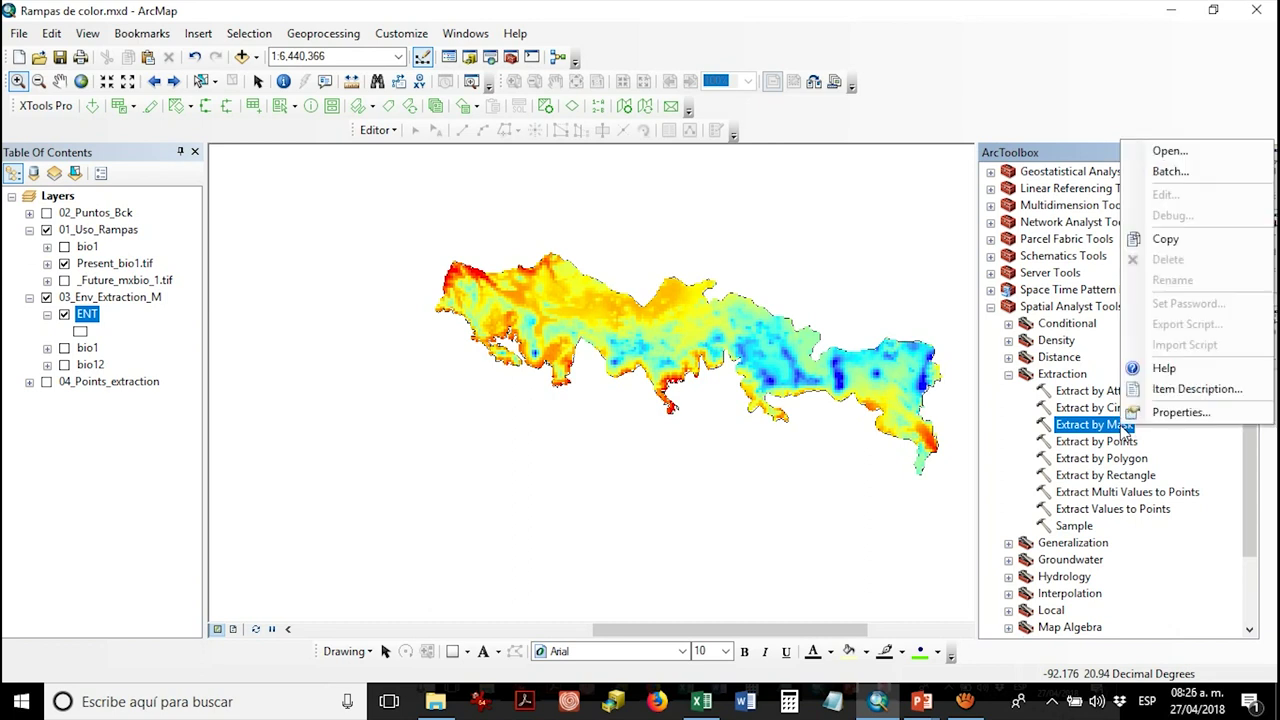
{"action": "left_click", "coordinate": [1191, 175]}
{"action": "left_click_drag", "start_coordinate": [560, 205], "coordinate": [610, 196]}
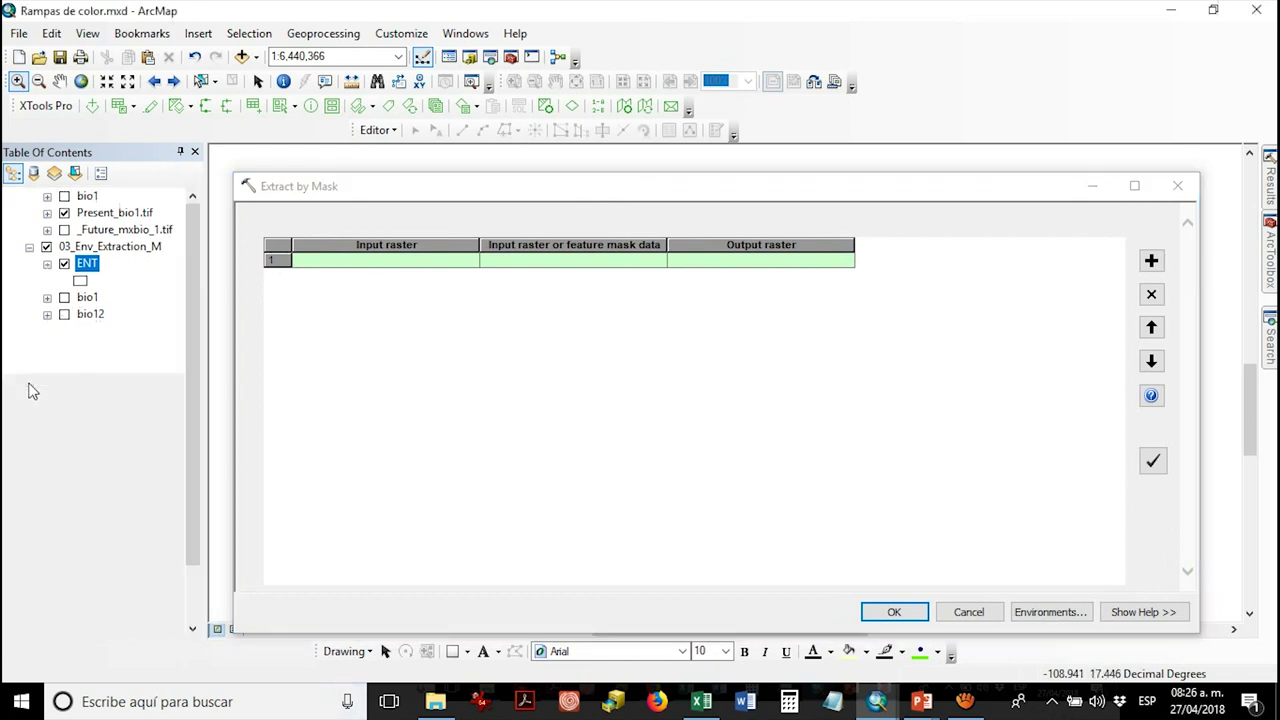
{"action": "left_click", "coordinate": [29, 382]}
{"action": "left_click", "coordinate": [88, 383]}
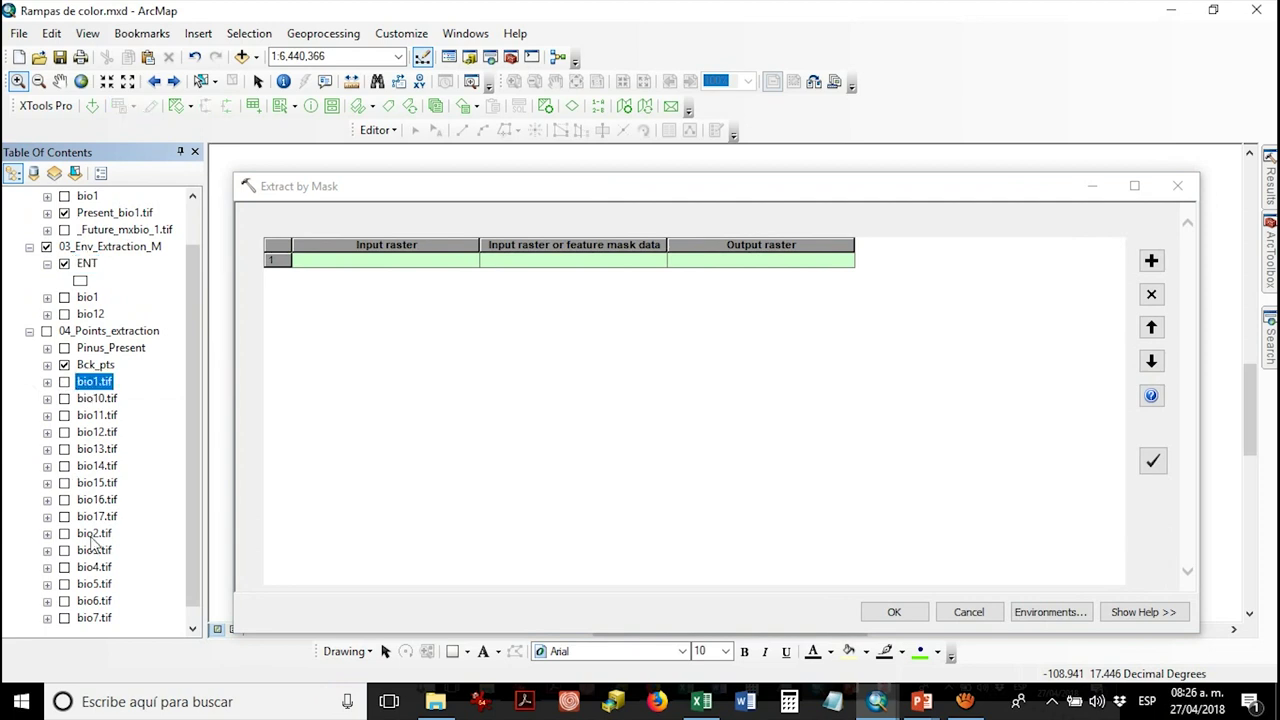
{"action": "left_click", "coordinate": [93, 618], "text": "ctrl"}
{"action": "left_click", "coordinate": [93, 618], "text": "shift"}
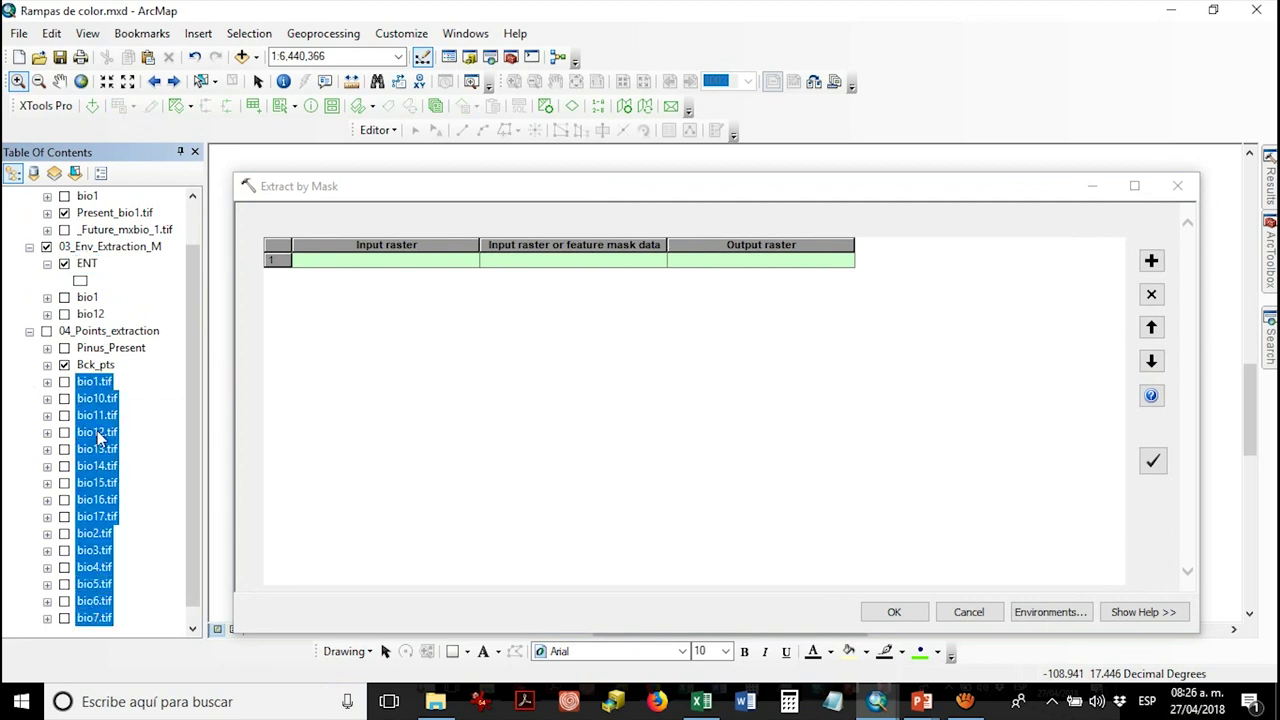
{"action": "left_click_drag", "start_coordinate": [380, 284], "coordinate": [391, 274]}
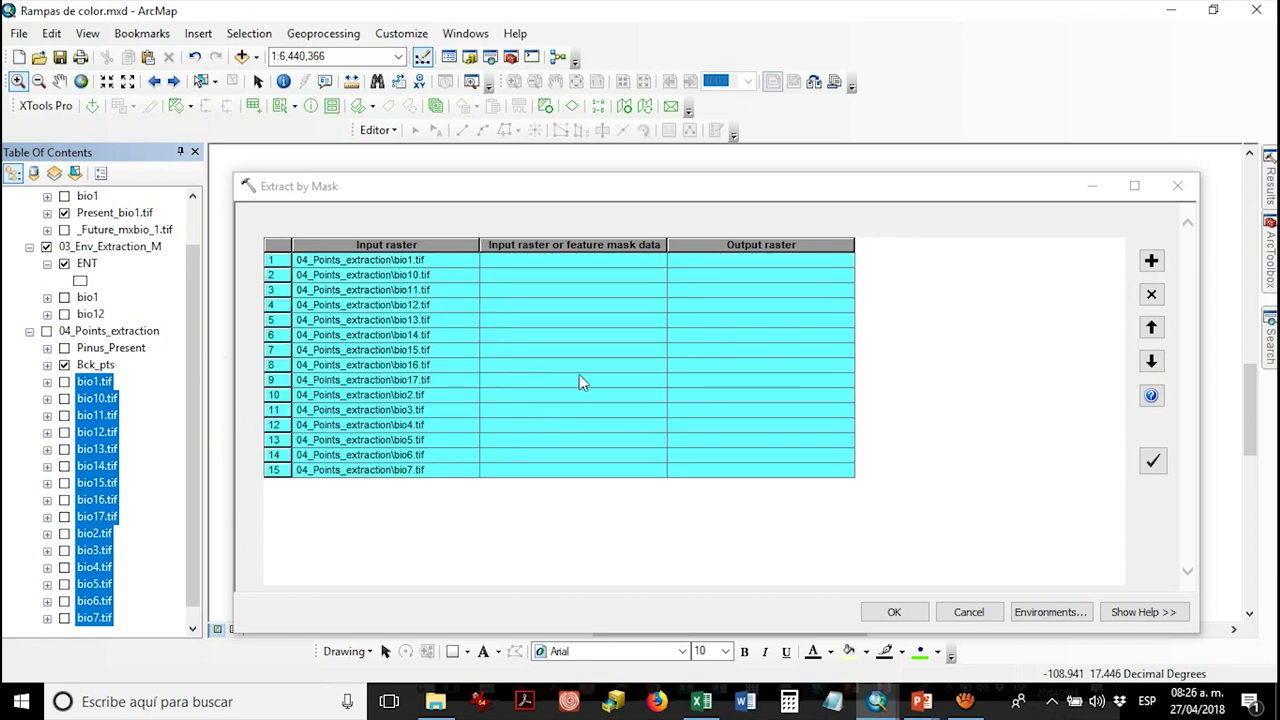
- Assign 02_Puntos_Bck\ENT as the mask for bio1.tif and bio10.tif, and close the batch extraction with 04_Points_extraction collapsed
{"action": "left_click", "coordinate": [625, 260]}
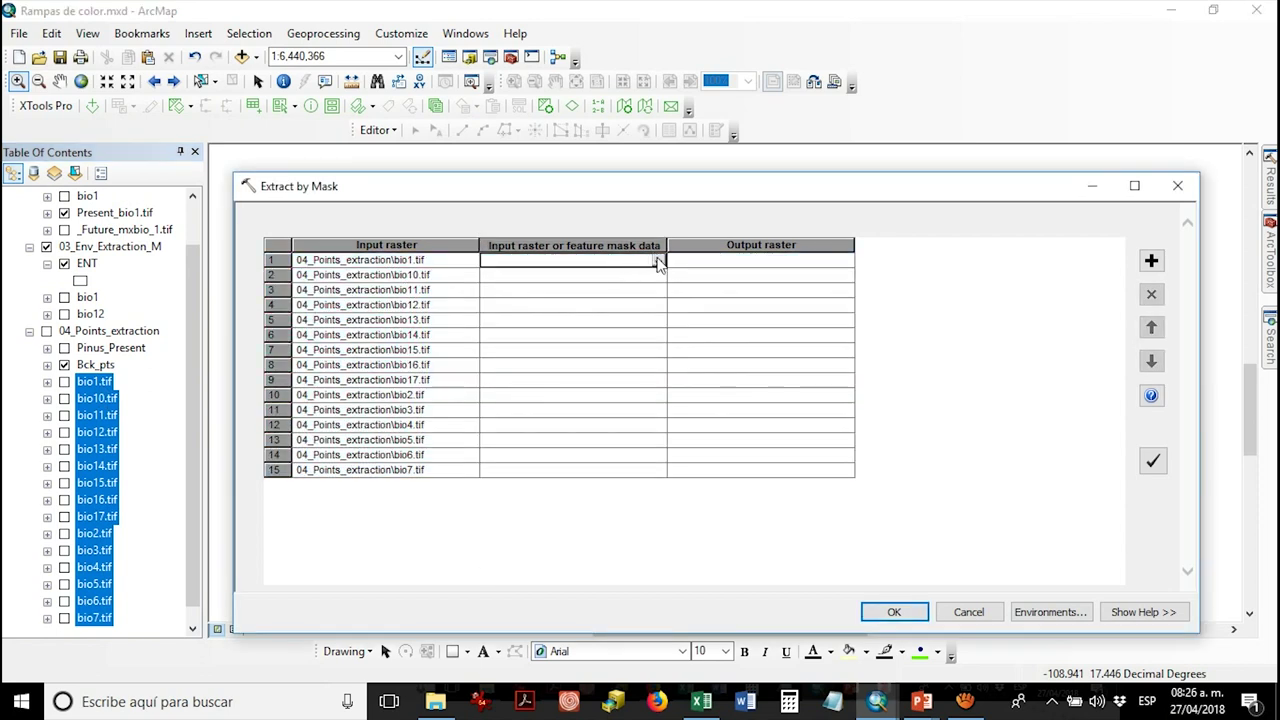
{"action": "left_click", "coordinate": [658, 260]}
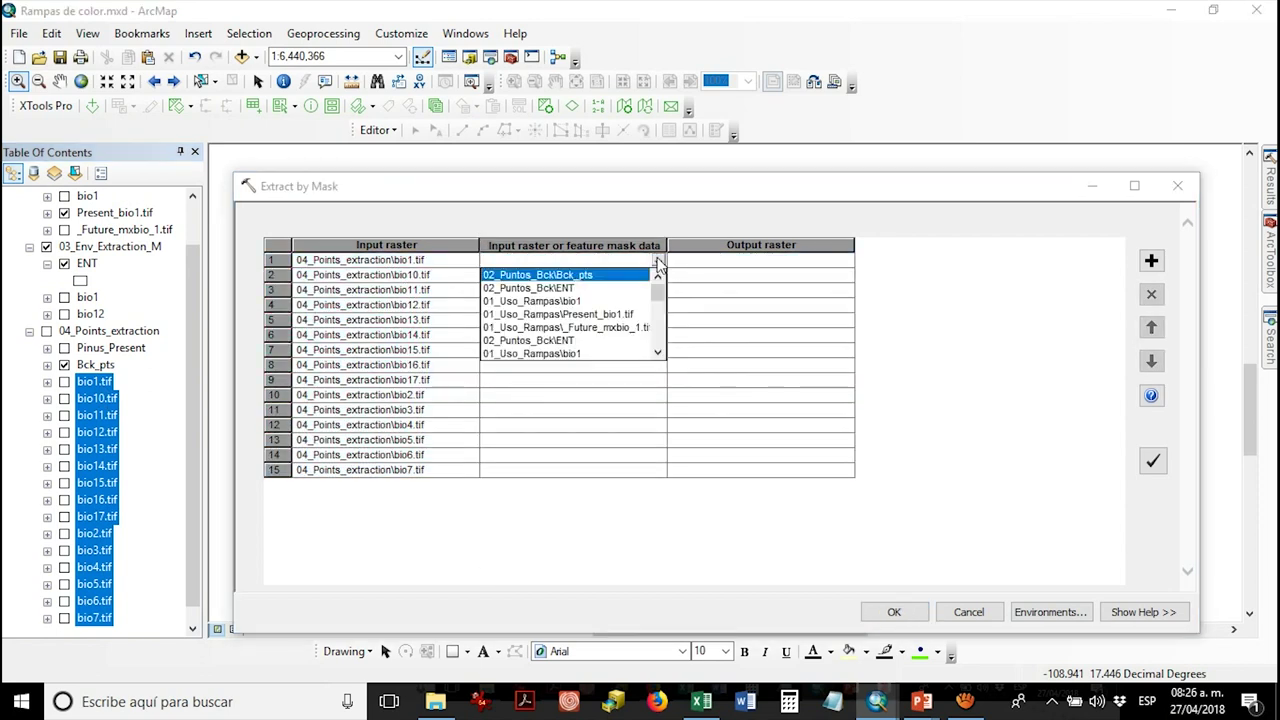
{"action": "left_click", "coordinate": [556, 289]}
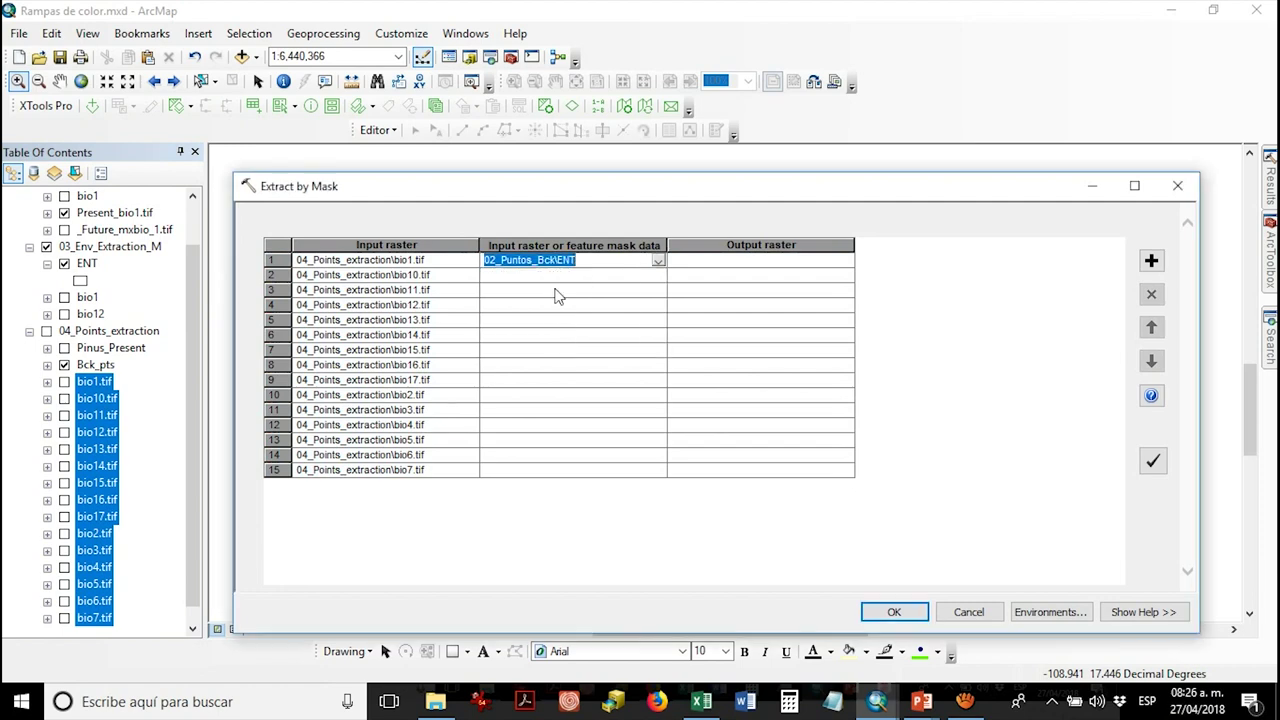
{"action": "left_click", "coordinate": [620, 275]}
{"action": "left_click", "coordinate": [658, 275]}
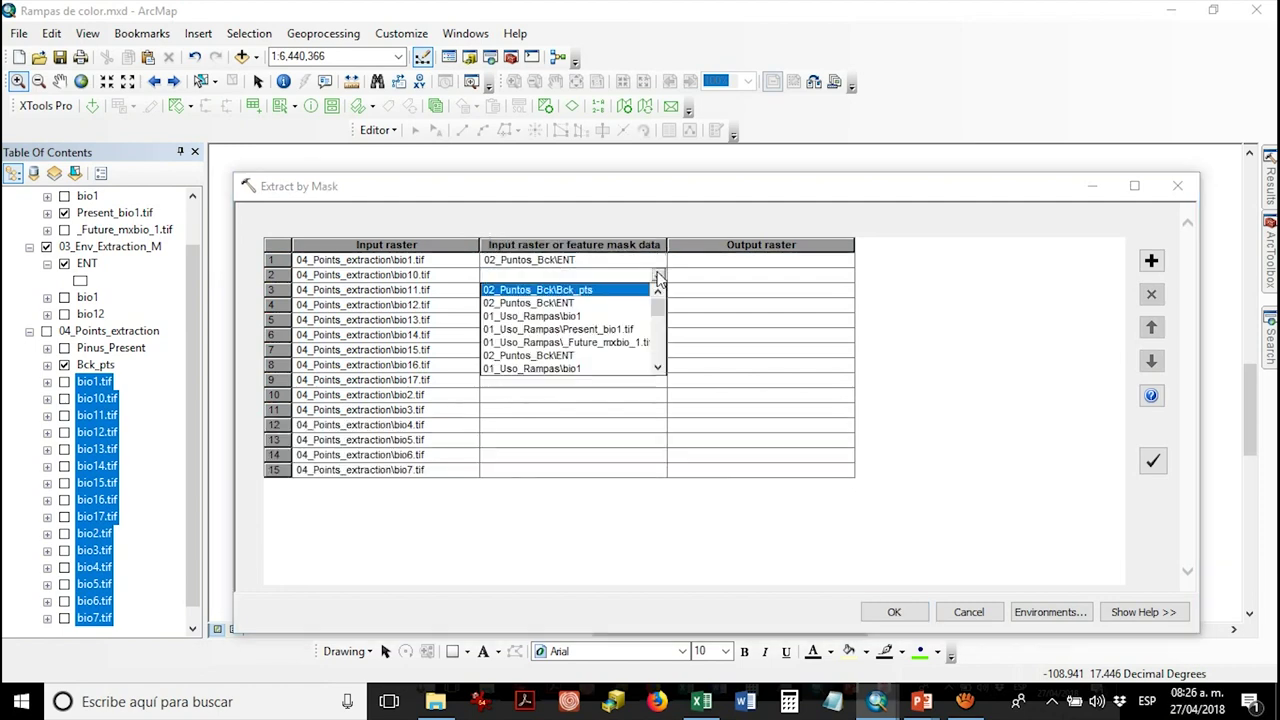
{"action": "left_click", "coordinate": [559, 303]}
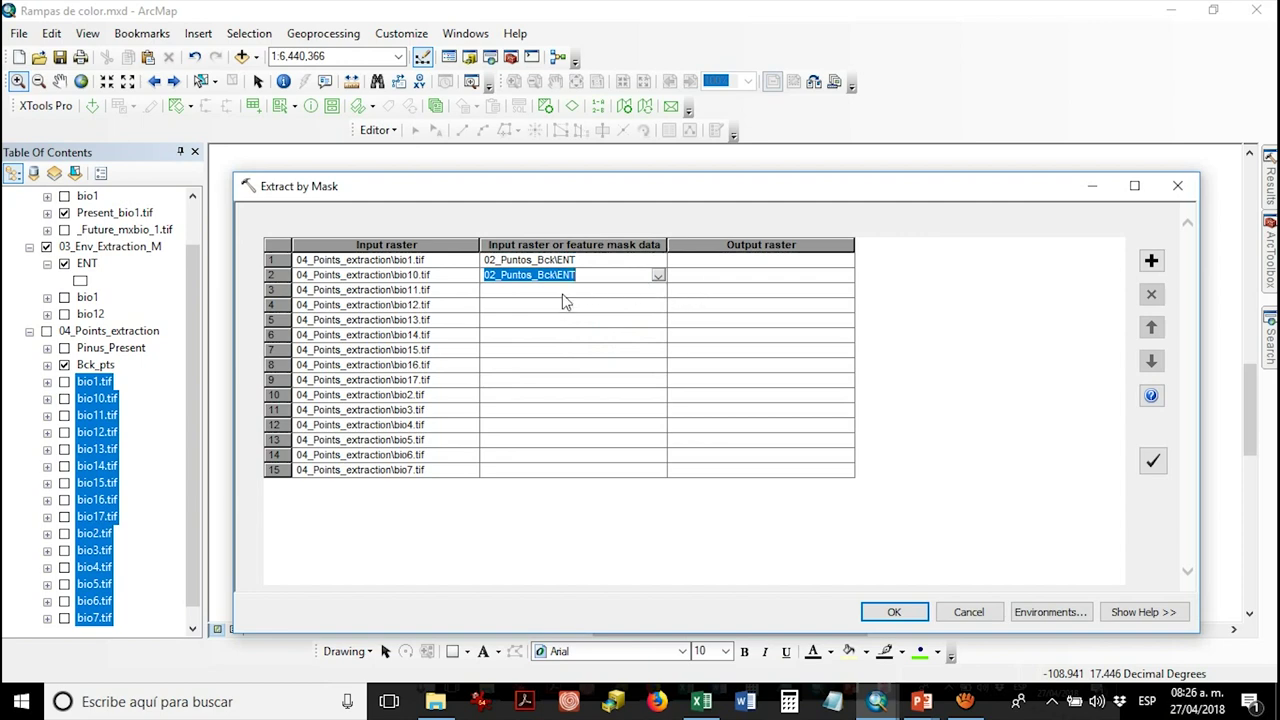
{"action": "left_click", "coordinate": [562, 294]}
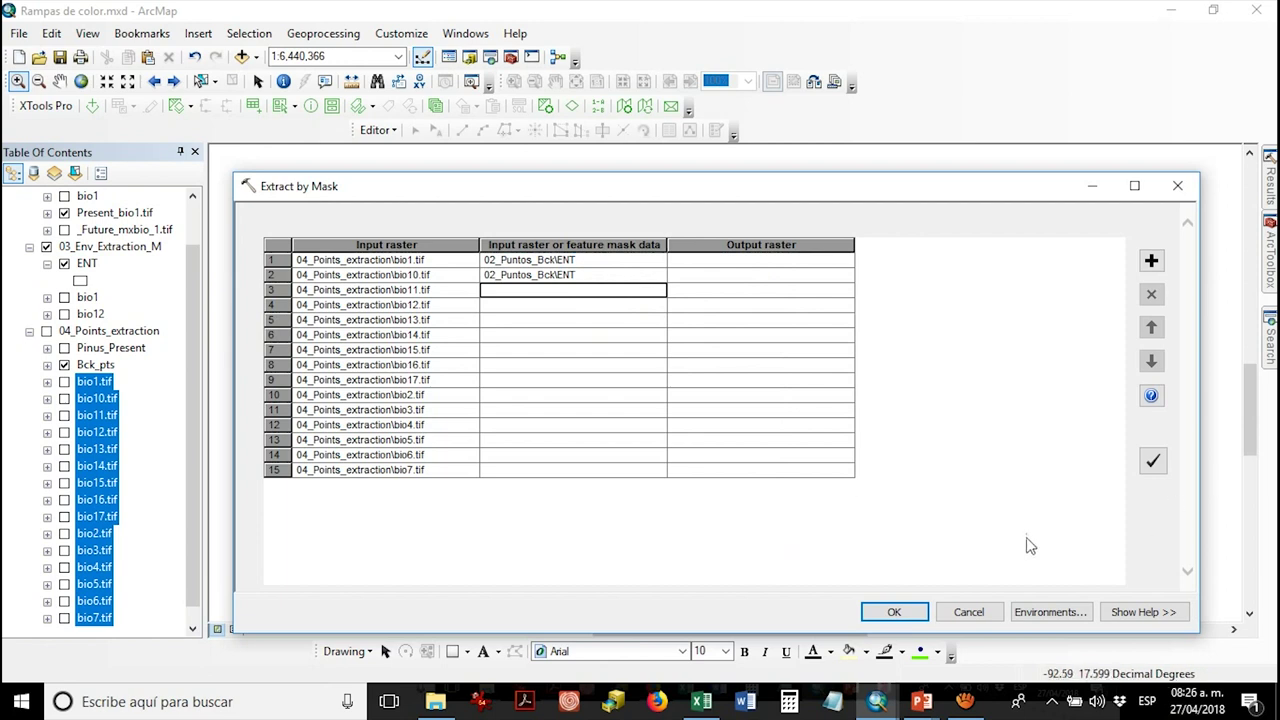
{"action": "left_click", "coordinate": [896, 618]}
{"action": "left_click", "coordinate": [1177, 187]}
{"action": "left_click", "coordinate": [29, 331]}
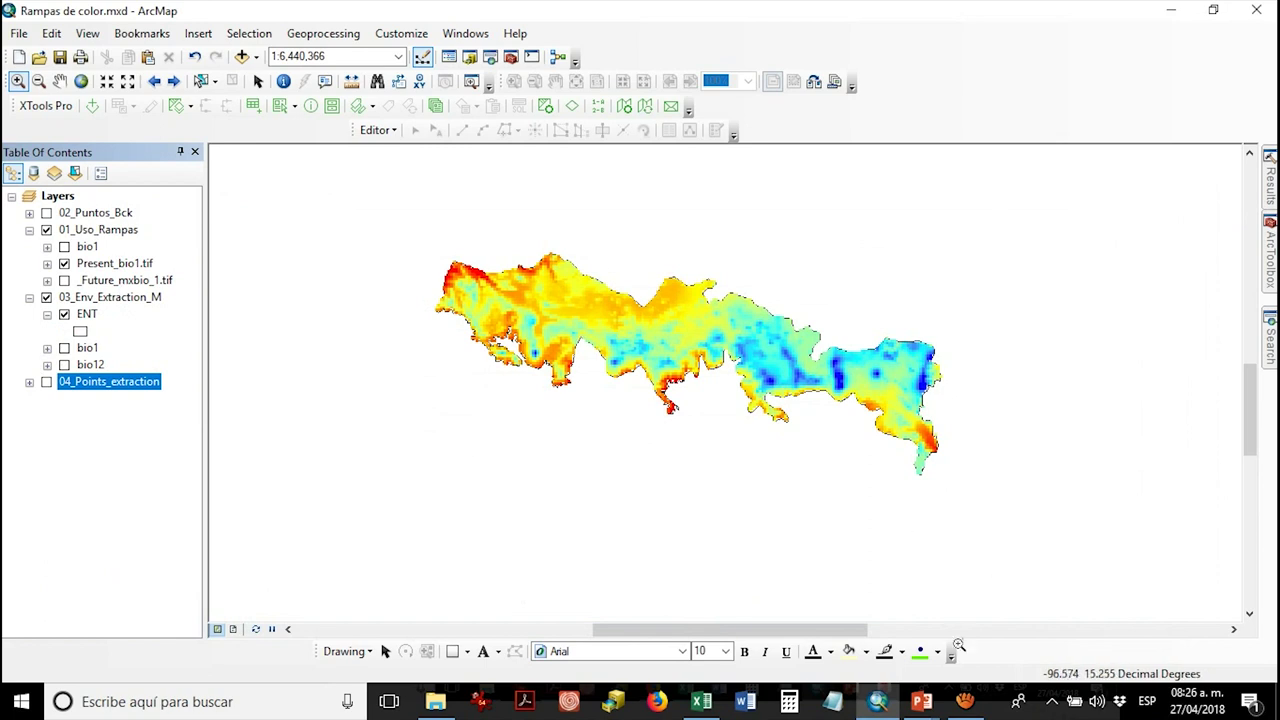
- Switch to the running PowerPoint slideshow and advance to the slide "Extracción de datos ambientales a nubes de puntos"
{"action": "mouse_move", "coordinate": [965, 701]}
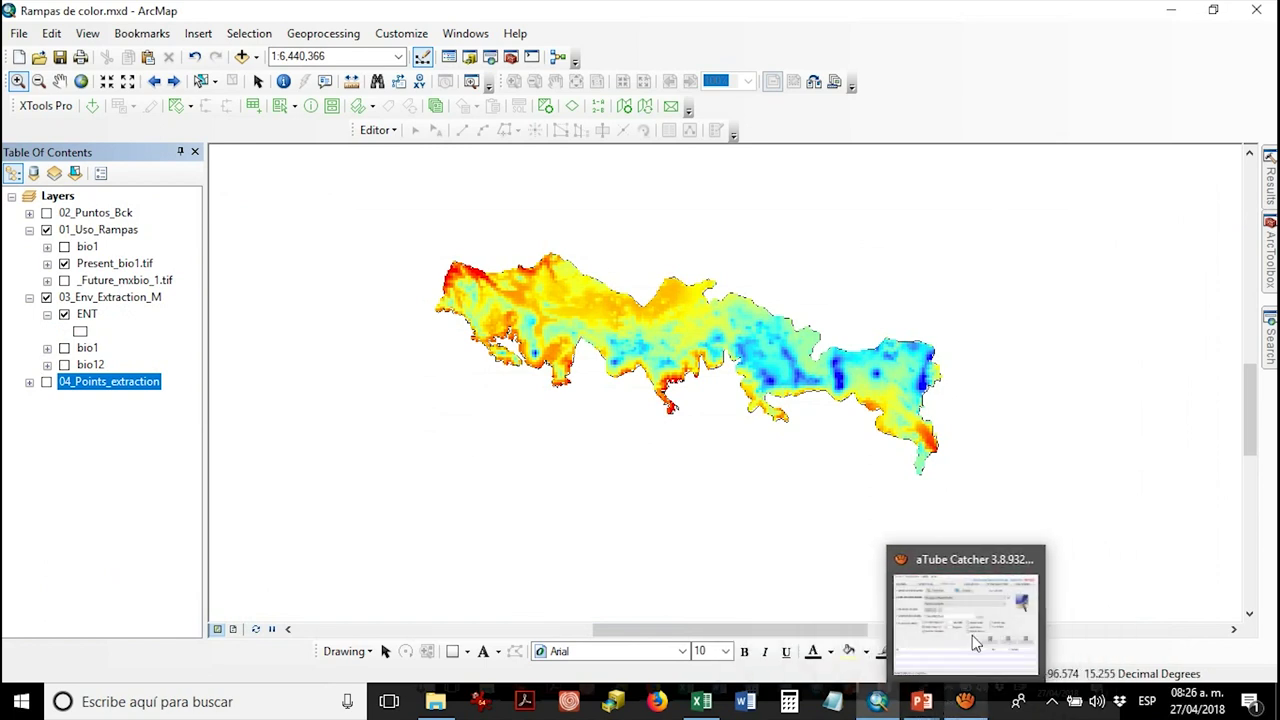
{"action": "mouse_move", "coordinate": [922, 706]}
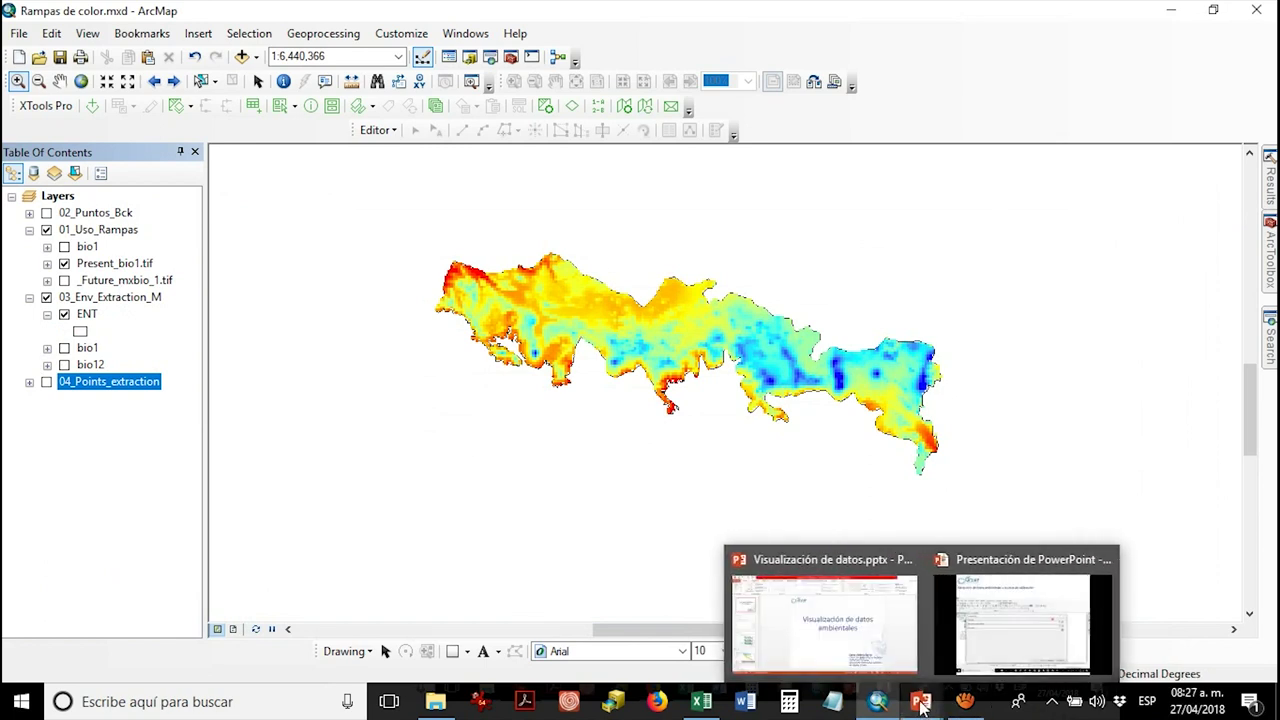
{"action": "left_click", "coordinate": [1000, 650]}
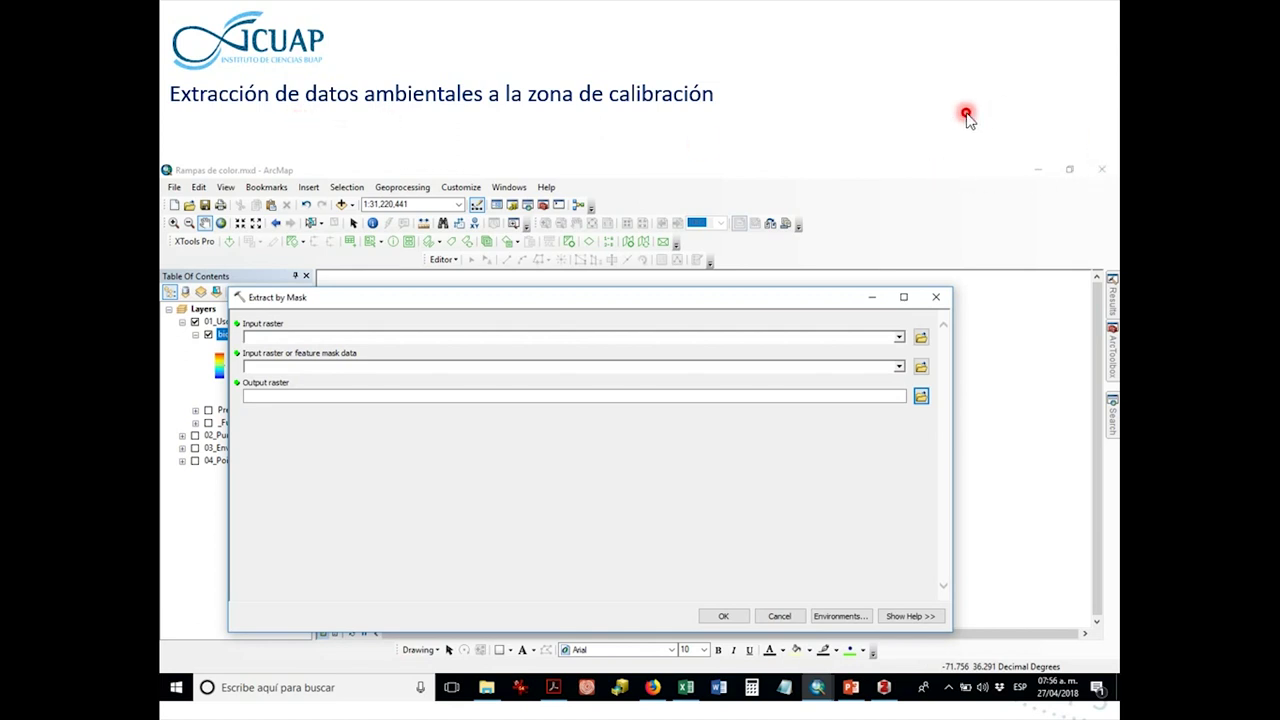
{"action": "key", "text": "Right"}
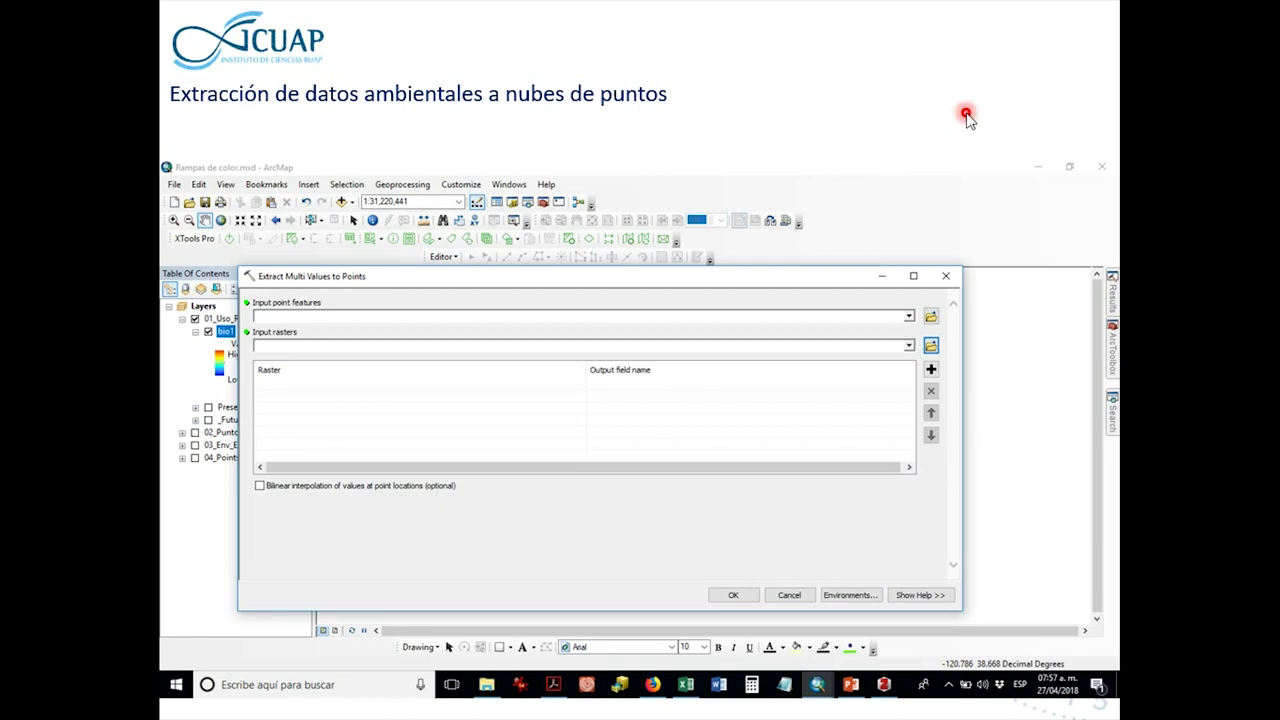
- Switch back to ArcMap and show the expanded 04_Points_extraction group instead of 01_Uso_Rampas and 03_Env_Extraction_M, both hidden and collapsed
{"action": "key", "text": "alt+Tab"}
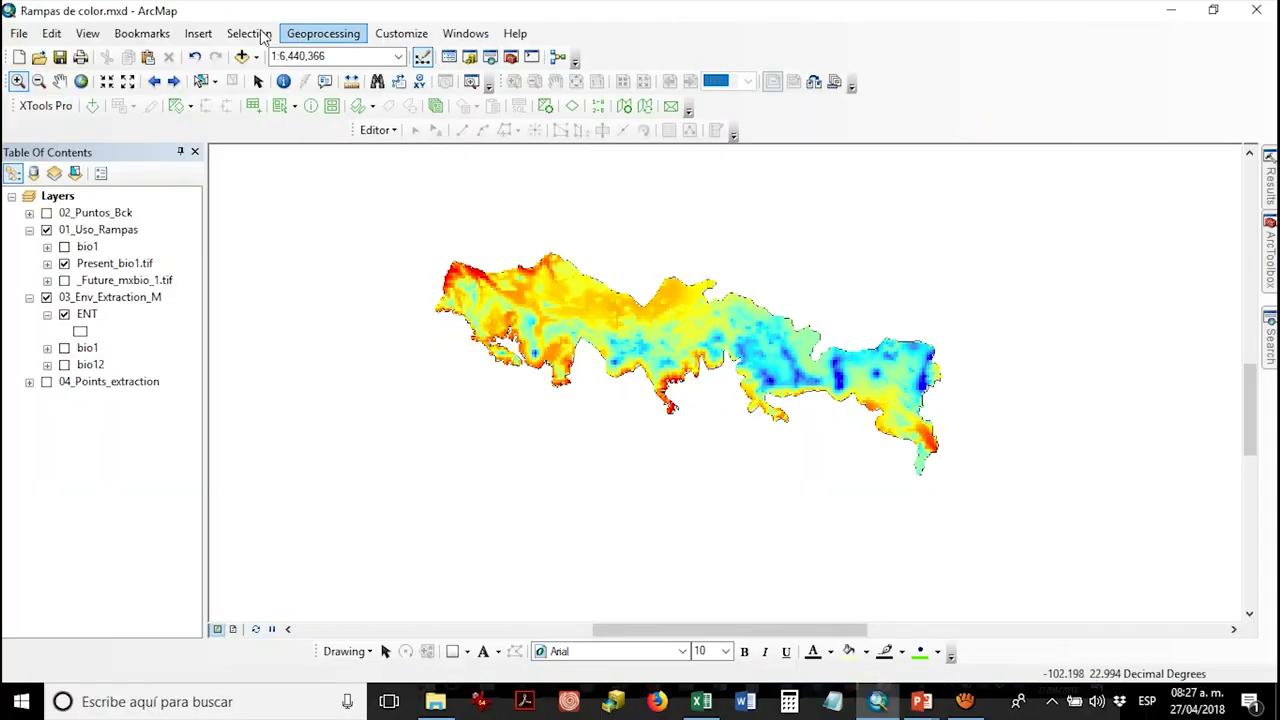
{"action": "left_click", "coordinate": [29, 229]}
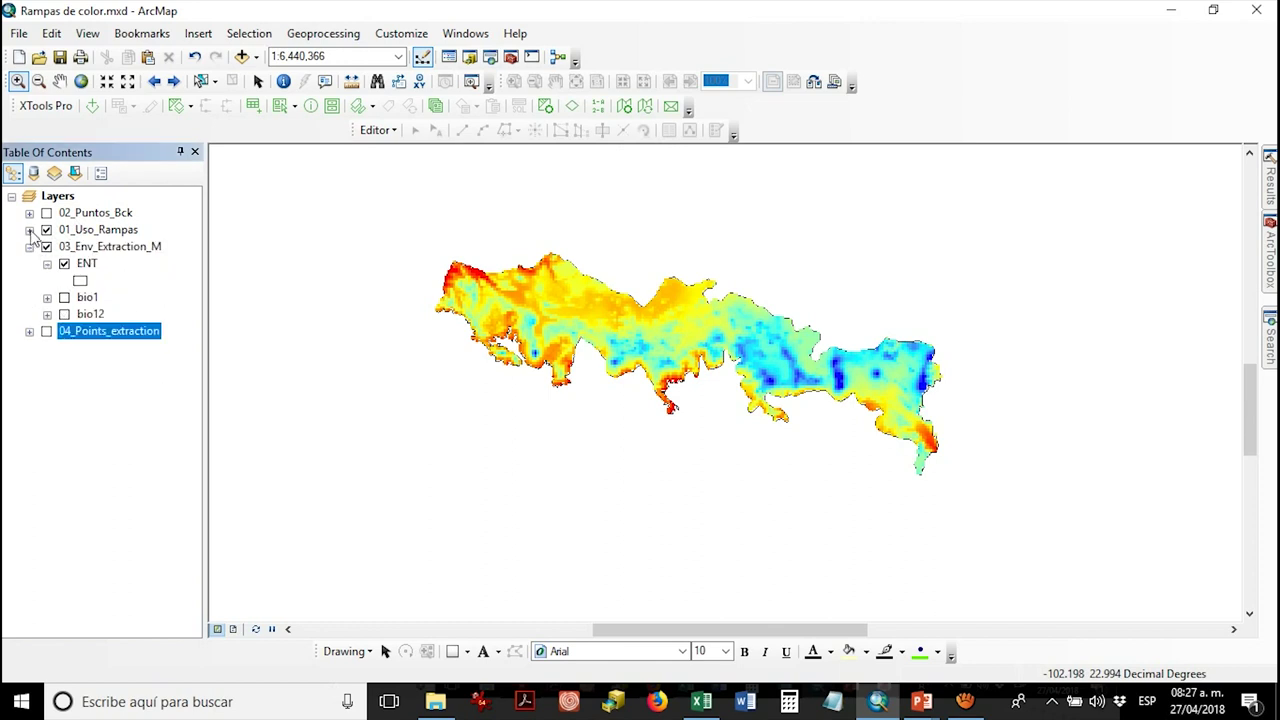
{"action": "left_click", "coordinate": [46, 229]}
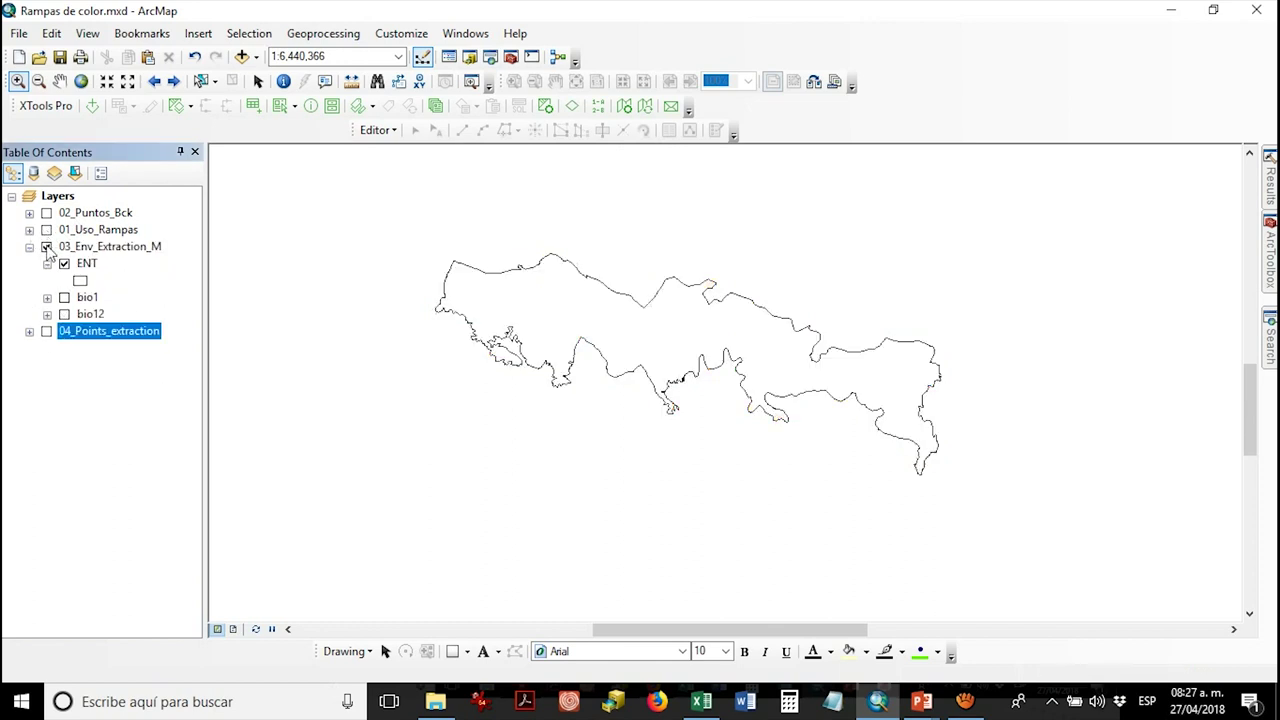
{"action": "left_click", "coordinate": [46, 247]}
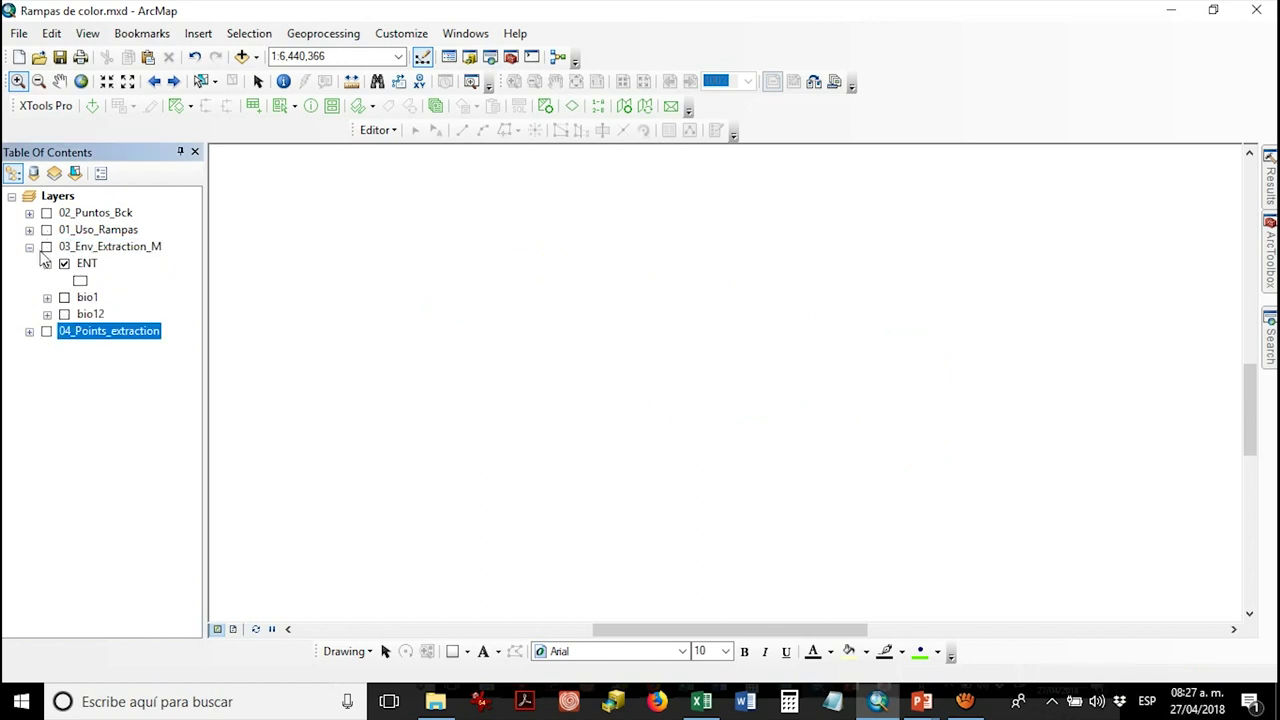
{"action": "left_click", "coordinate": [29, 246]}
{"action": "left_click", "coordinate": [29, 263]}
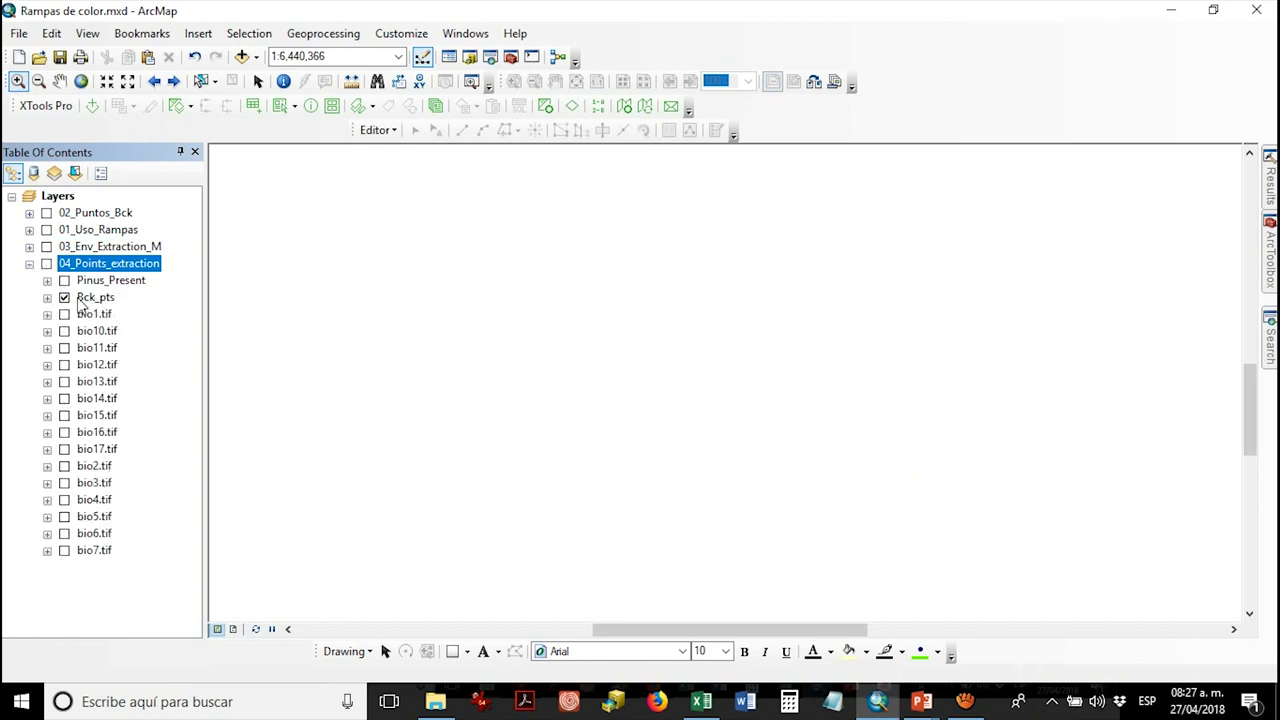
{"action": "left_click", "coordinate": [46, 263]}
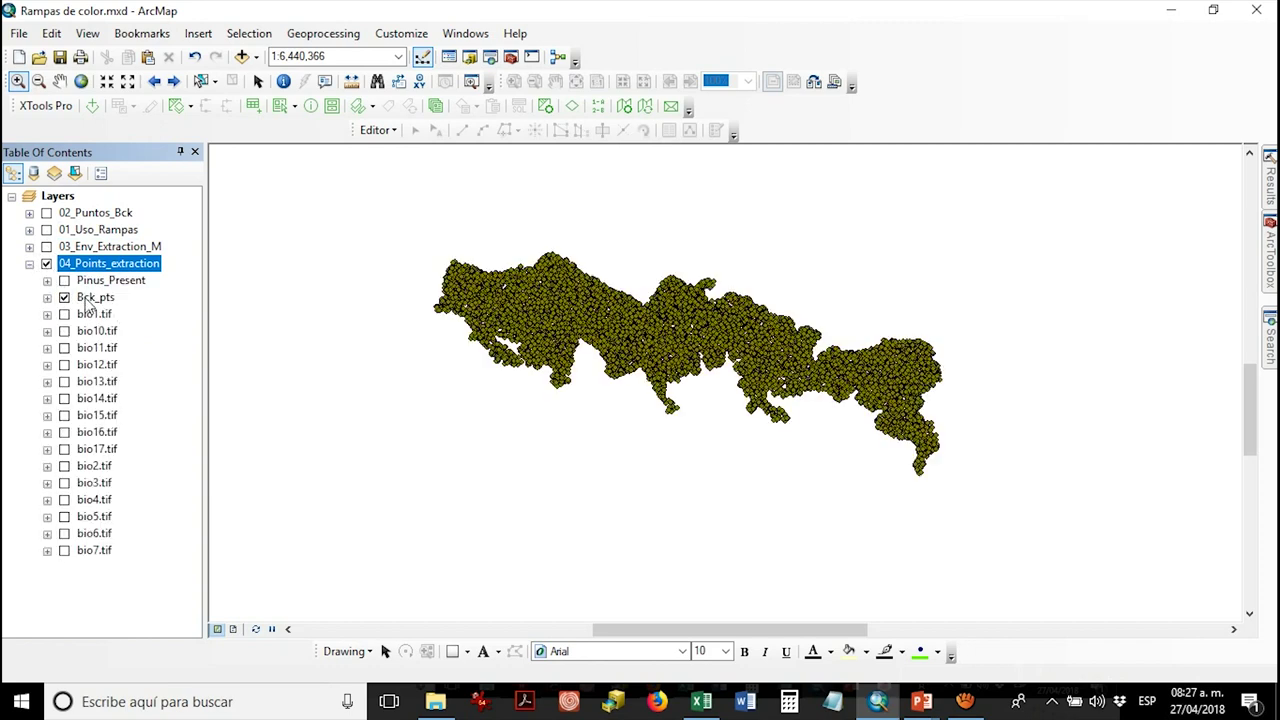
- Hide the Bck_pts points to view bio1.tif beneath them, and hide that raster again
{"action": "left_click", "coordinate": [86, 299]}
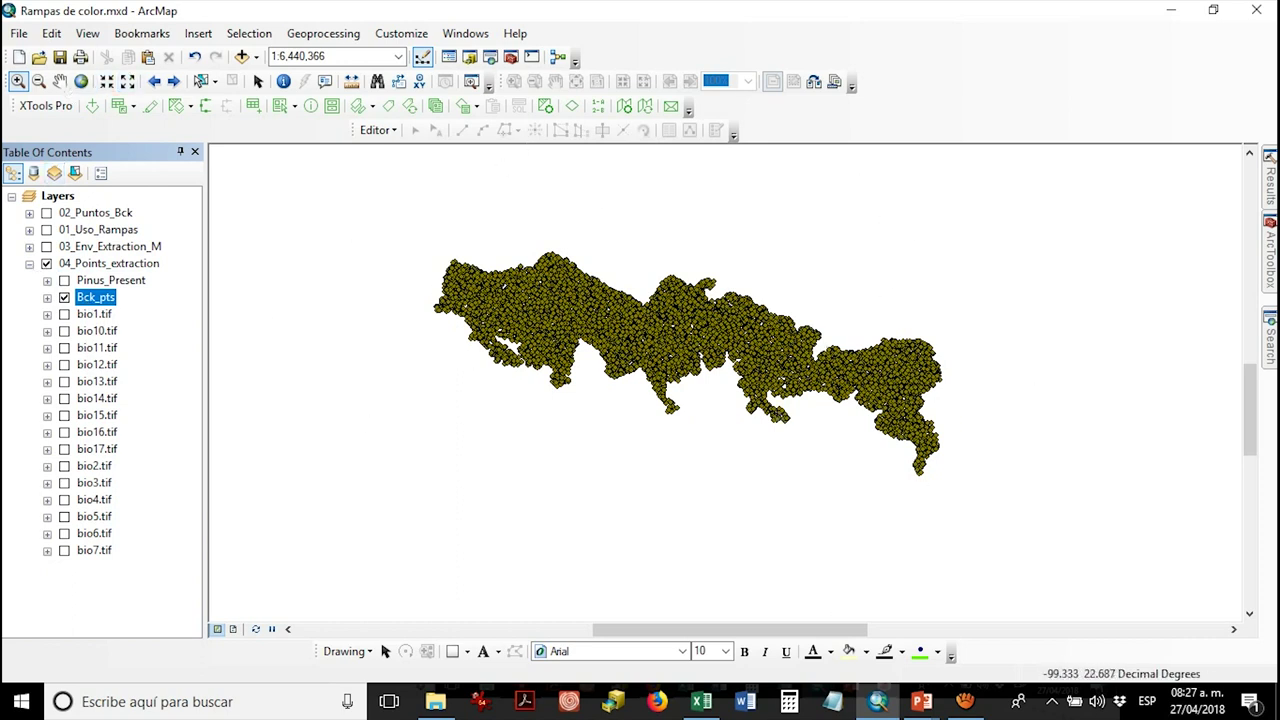
{"action": "left_click", "coordinate": [64, 314]}
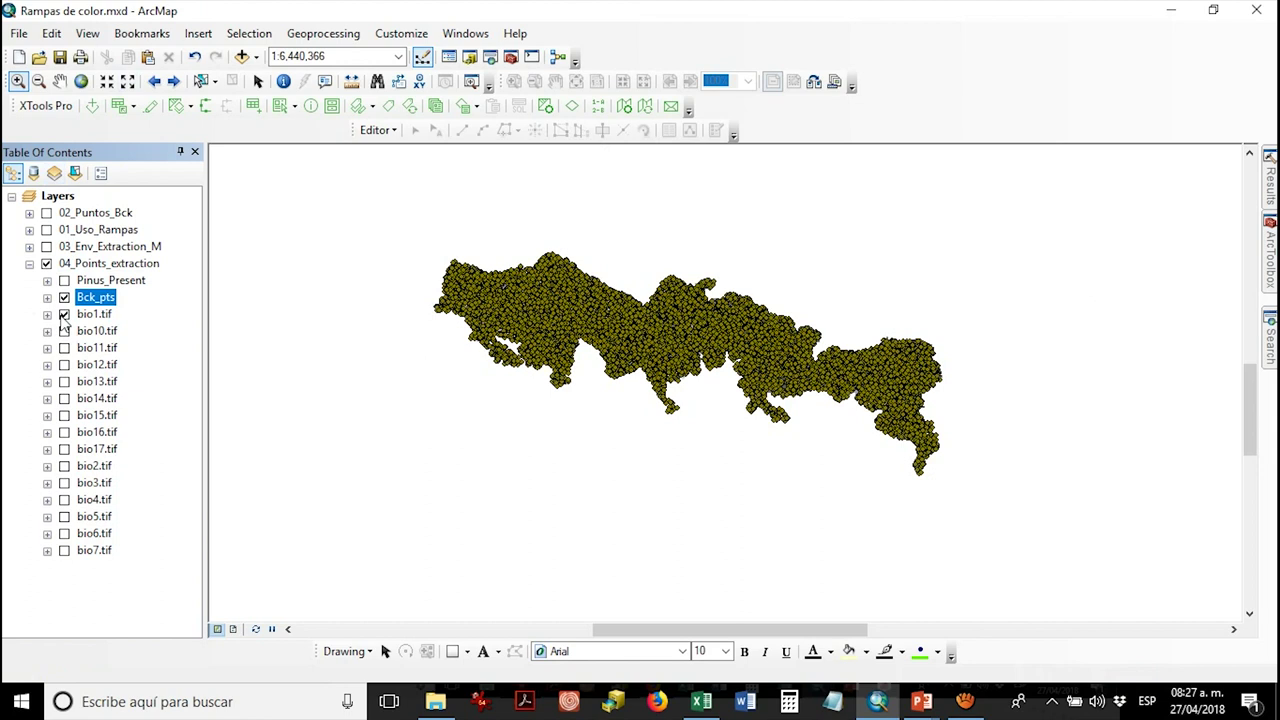
{"action": "left_click", "coordinate": [64, 298]}
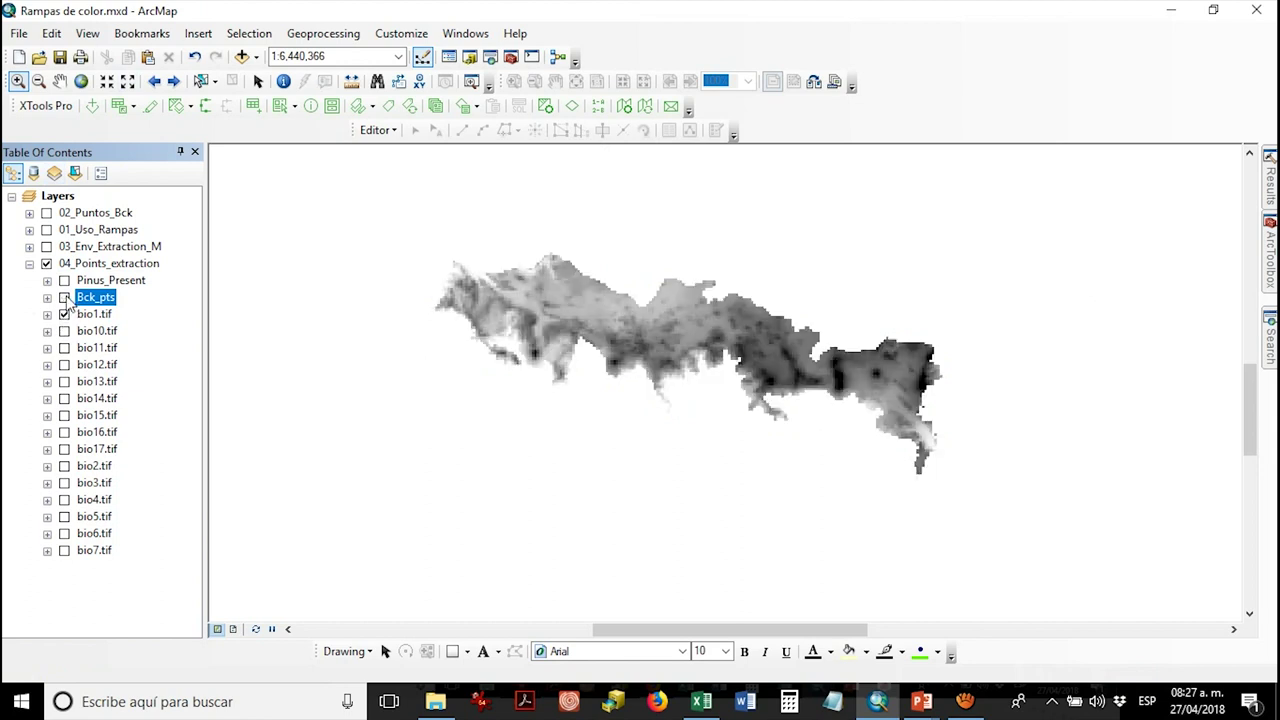
{"action": "left_click", "coordinate": [64, 315]}
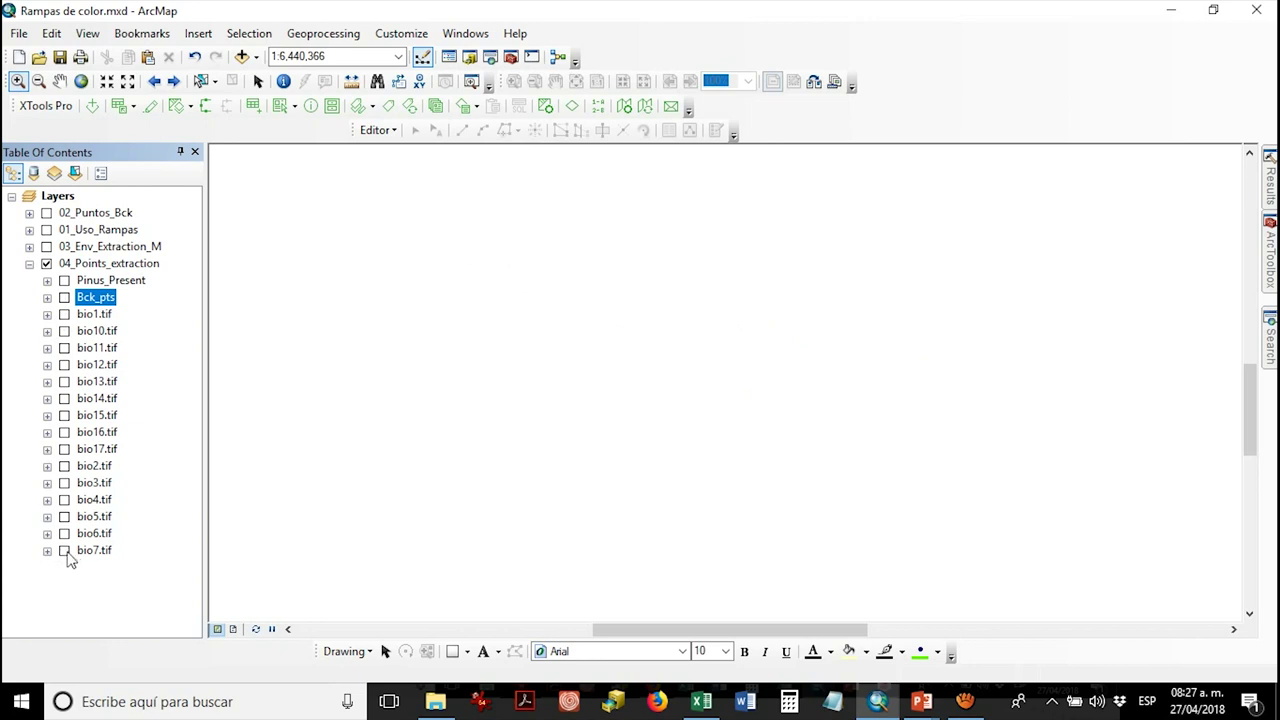
- Display the rasters of 04_Points_extraction one after another, from bio7.tif at the end of the group up to bio1.tif
{"action": "left_click", "coordinate": [65, 551]}
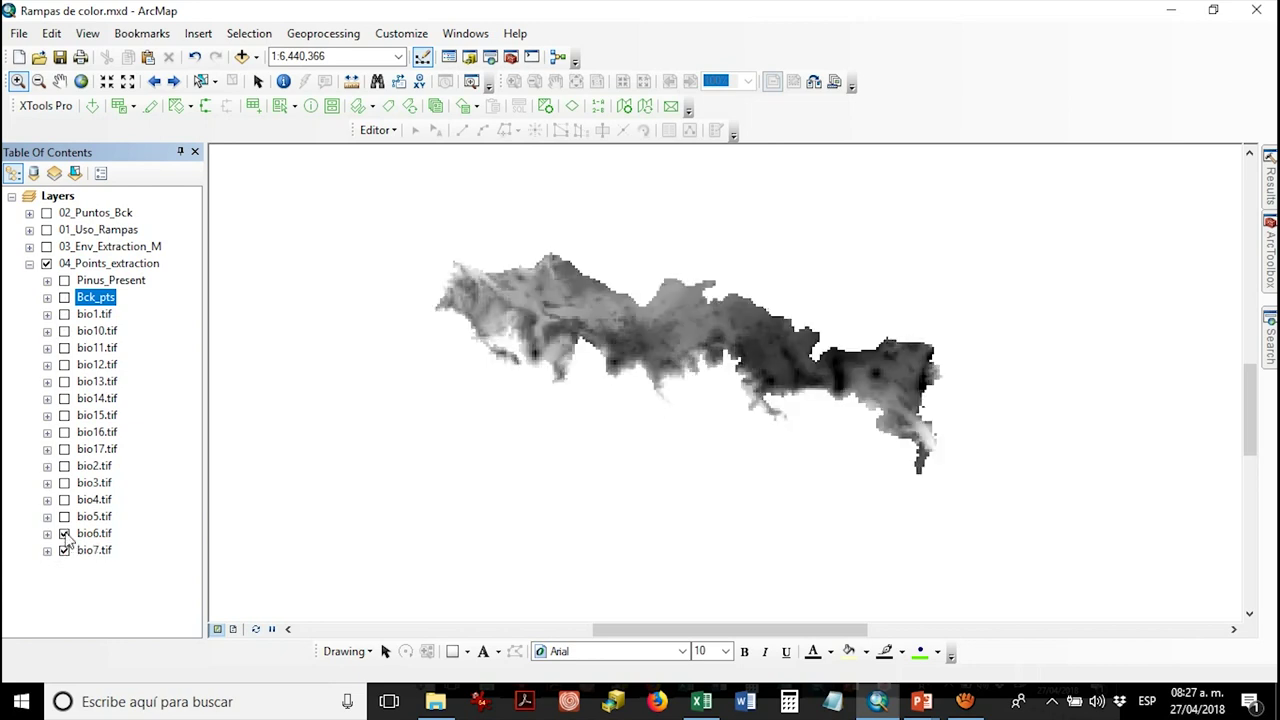
{"action": "left_click", "coordinate": [64, 517]}
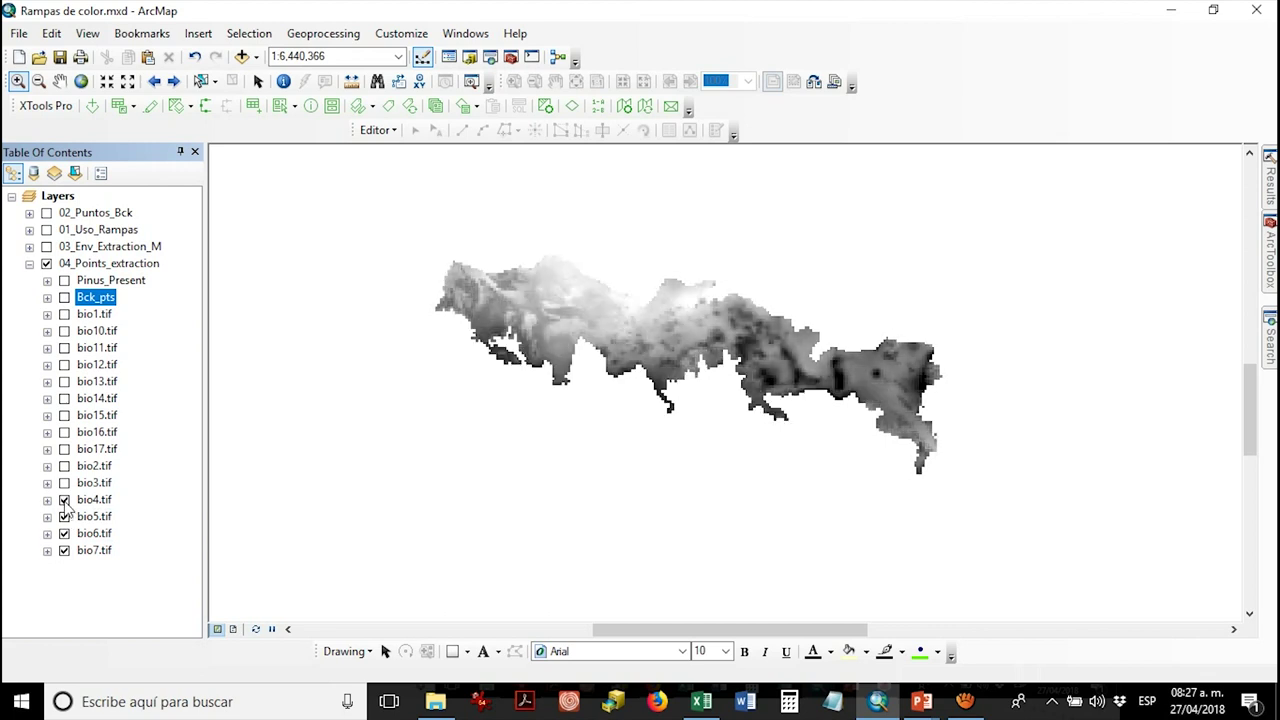
{"action": "left_click", "coordinate": [64, 483]}
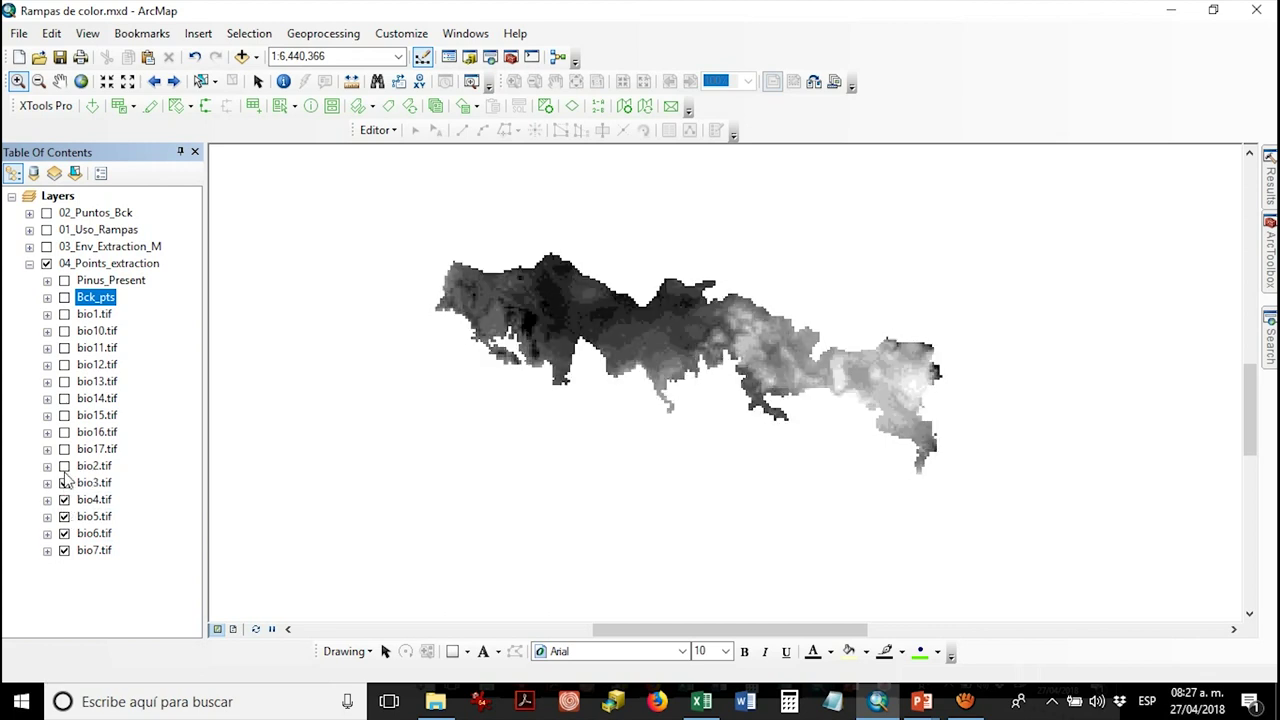
{"action": "left_click", "coordinate": [64, 449]}
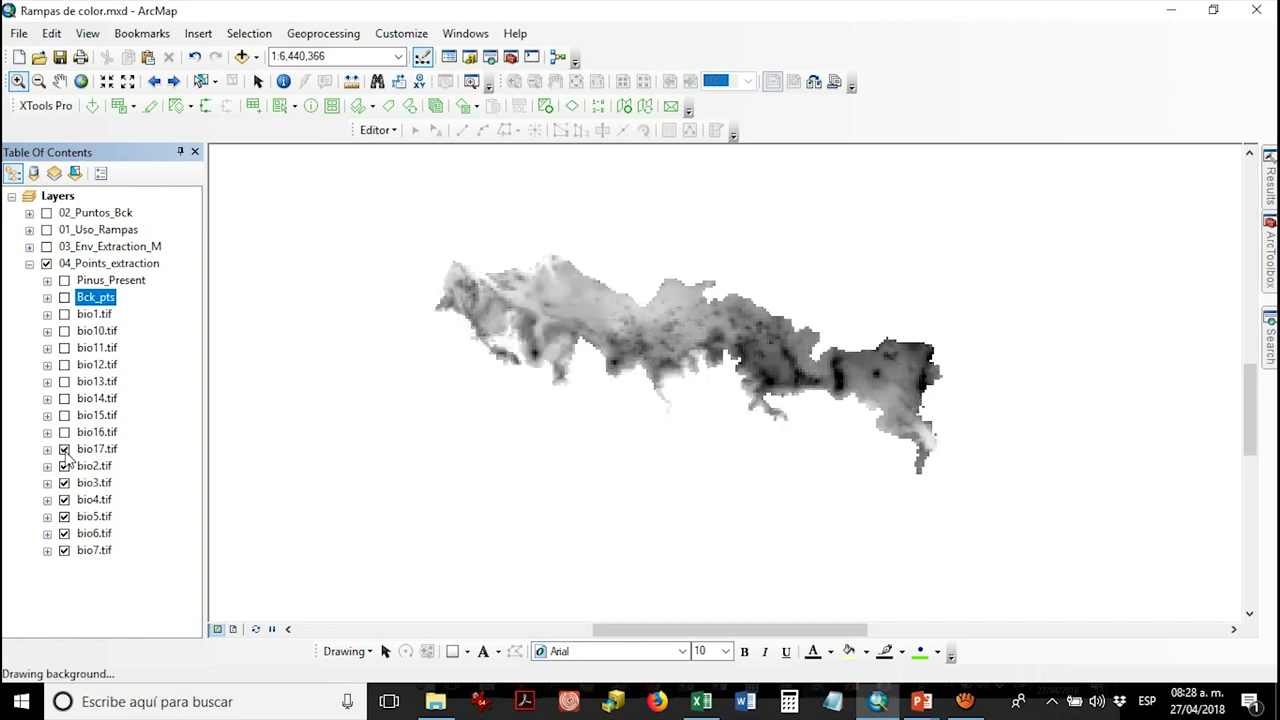
{"action": "left_click", "coordinate": [64, 432]}
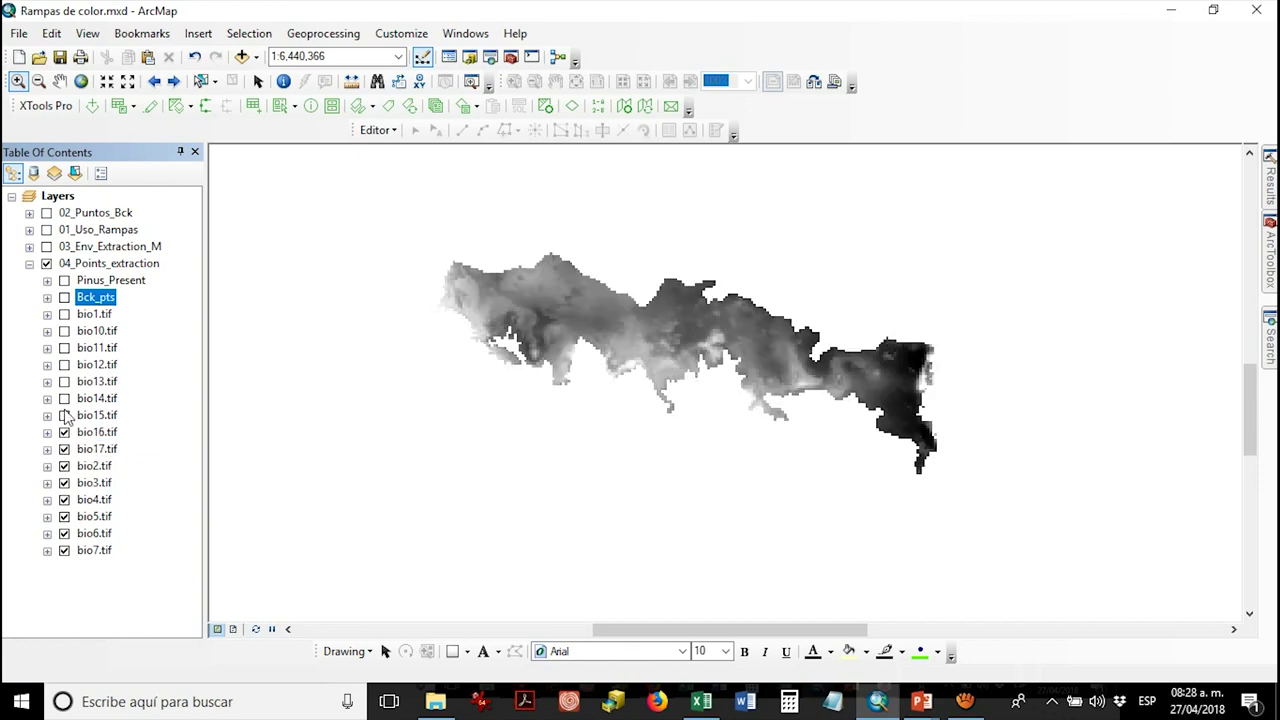
{"action": "left_click", "coordinate": [64, 381]}
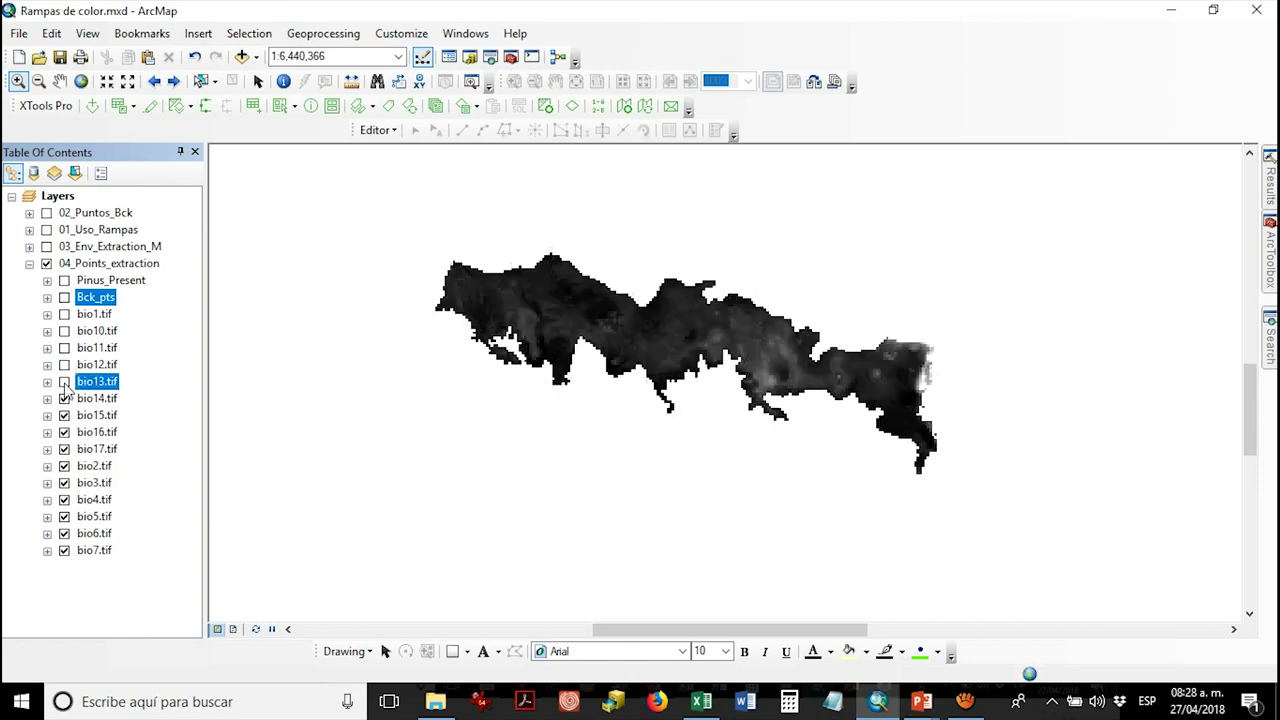
{"action": "left_click", "coordinate": [64, 364]}
{"action": "left_click", "coordinate": [64, 347]}
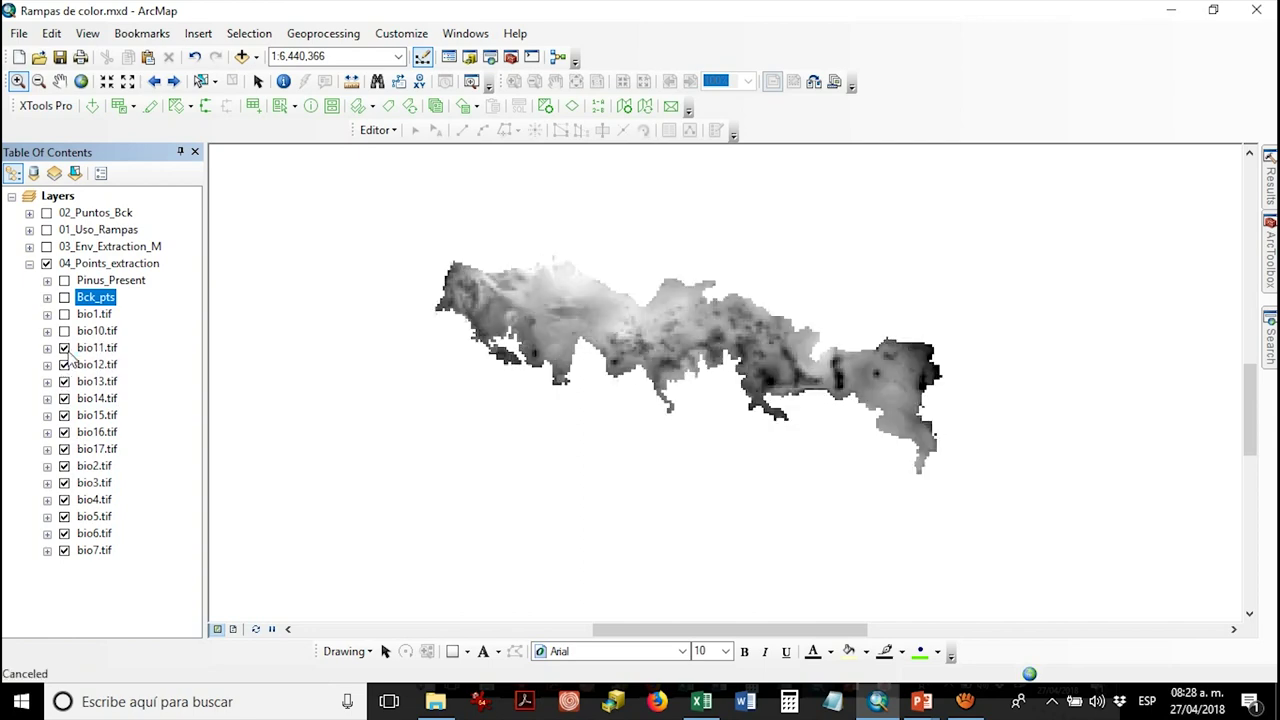
{"action": "left_click", "coordinate": [64, 330]}
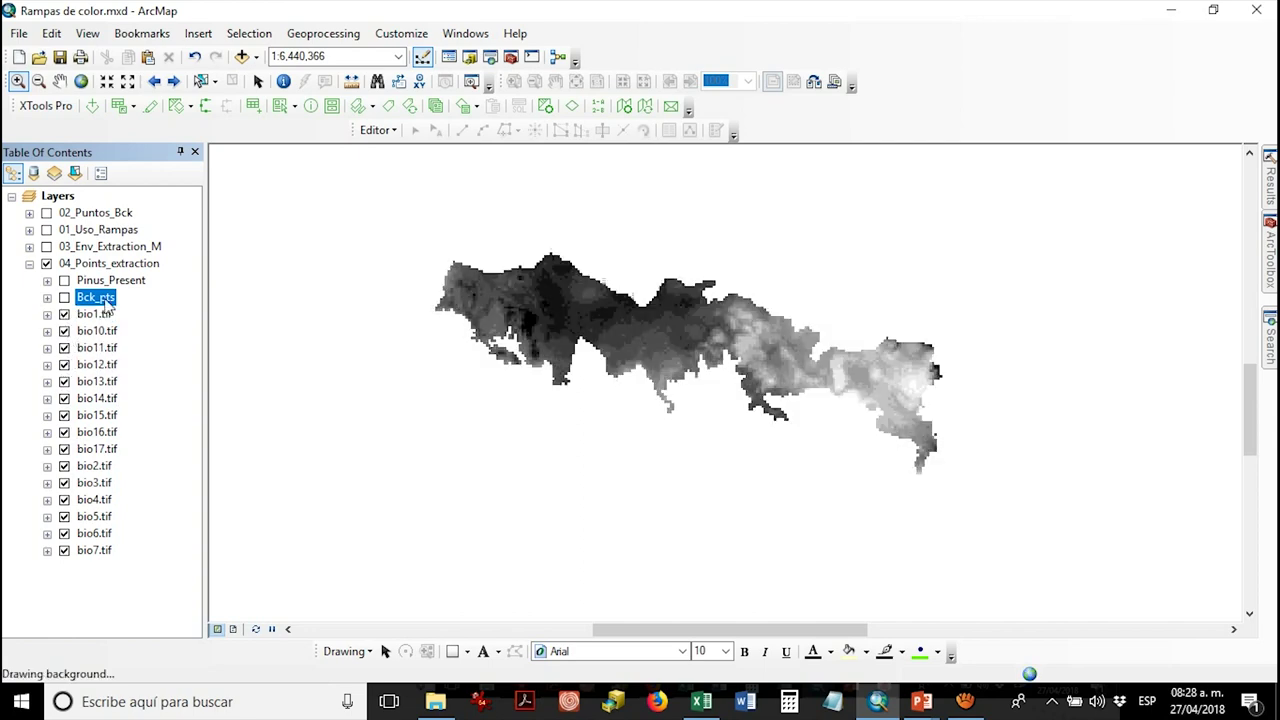
- Hide all the bio rasters in the 04_Points_extraction group, from bio1.tif through bio7.tif
{"action": "left_click", "coordinate": [64, 330]}
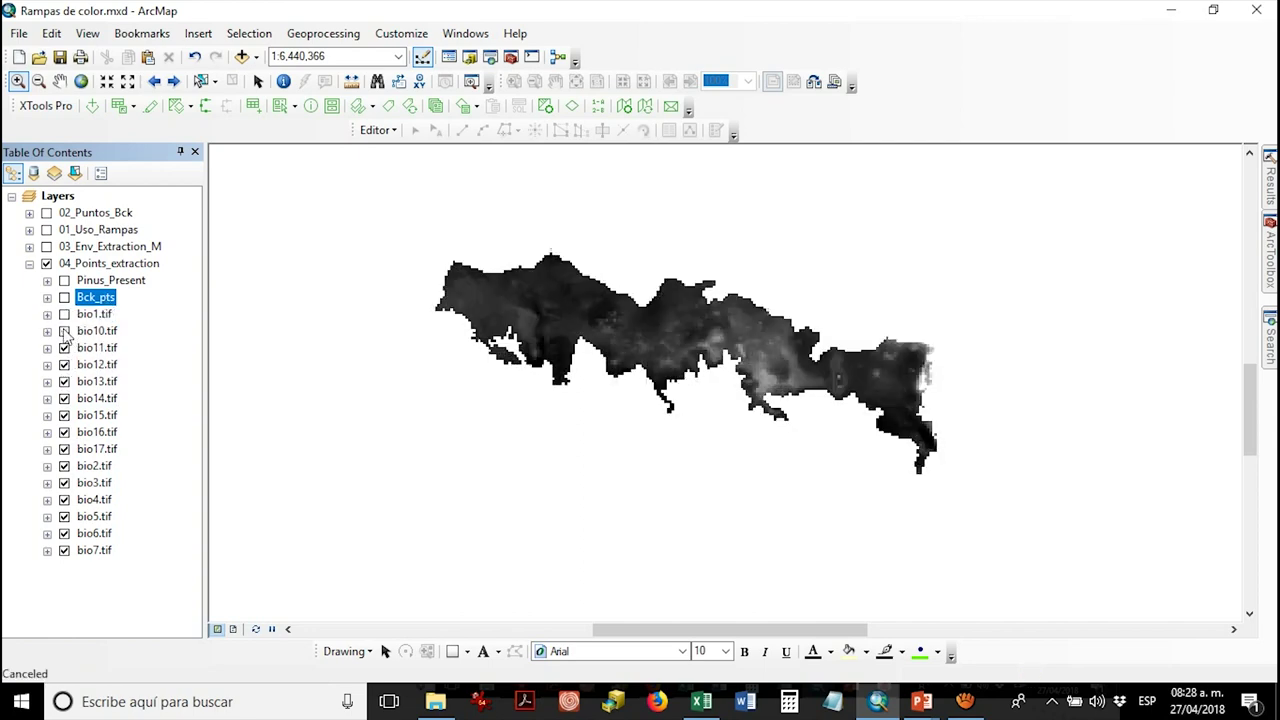
{"action": "left_click", "coordinate": [64, 347]}
{"action": "left_click", "coordinate": [64, 364]}
{"action": "left_click", "coordinate": [64, 381]}
{"action": "left_click", "coordinate": [64, 398]}
{"action": "left_click", "coordinate": [64, 415]}
{"action": "left_click", "coordinate": [64, 432]}
{"action": "left_click", "coordinate": [64, 449]}
{"action": "left_click", "coordinate": [64, 466]}
{"action": "left_click", "coordinate": [64, 483]}
{"action": "left_click", "coordinate": [64, 499]}
{"action": "left_click", "coordinate": [64, 516]}
{"action": "left_click", "coordinate": [64, 533]}
{"action": "left_click", "coordinate": [64, 550]}
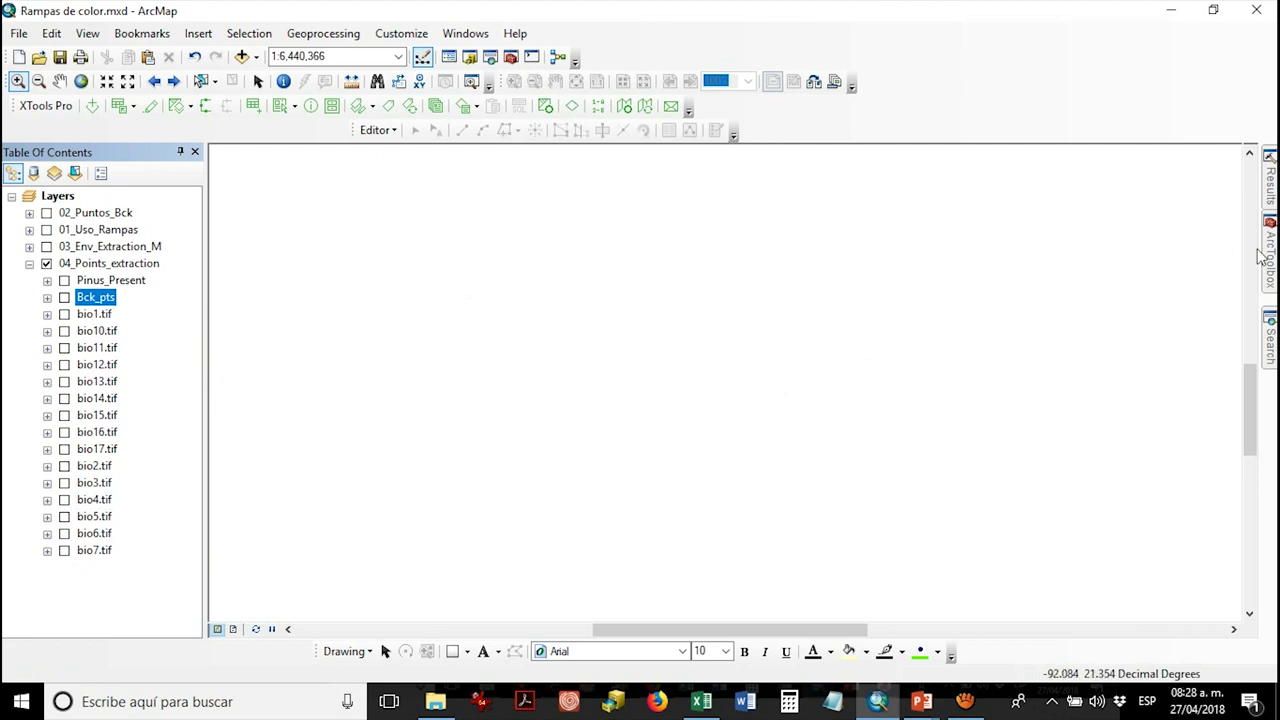
- Locate Extract Multi Values to Points among the Spatial Analyst extraction tools and open it
{"action": "mouse_move", "coordinate": [1272, 258]}
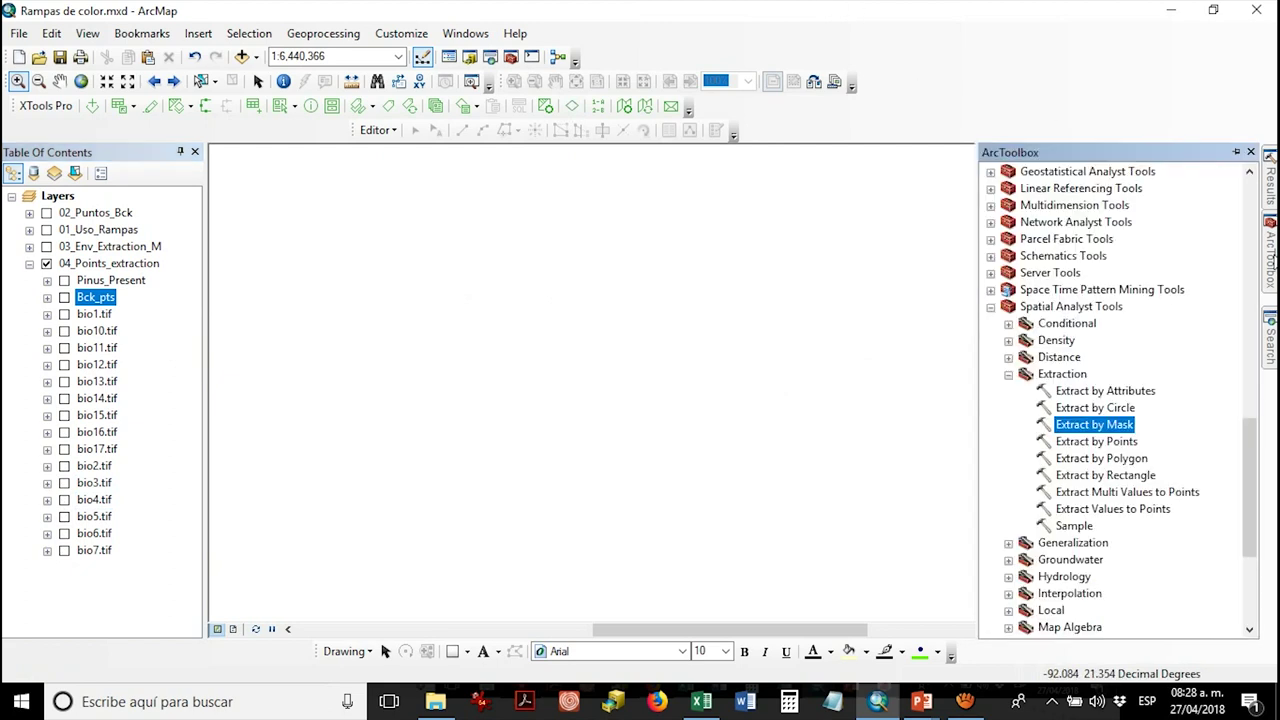
{"action": "left_click", "coordinate": [1142, 496]}
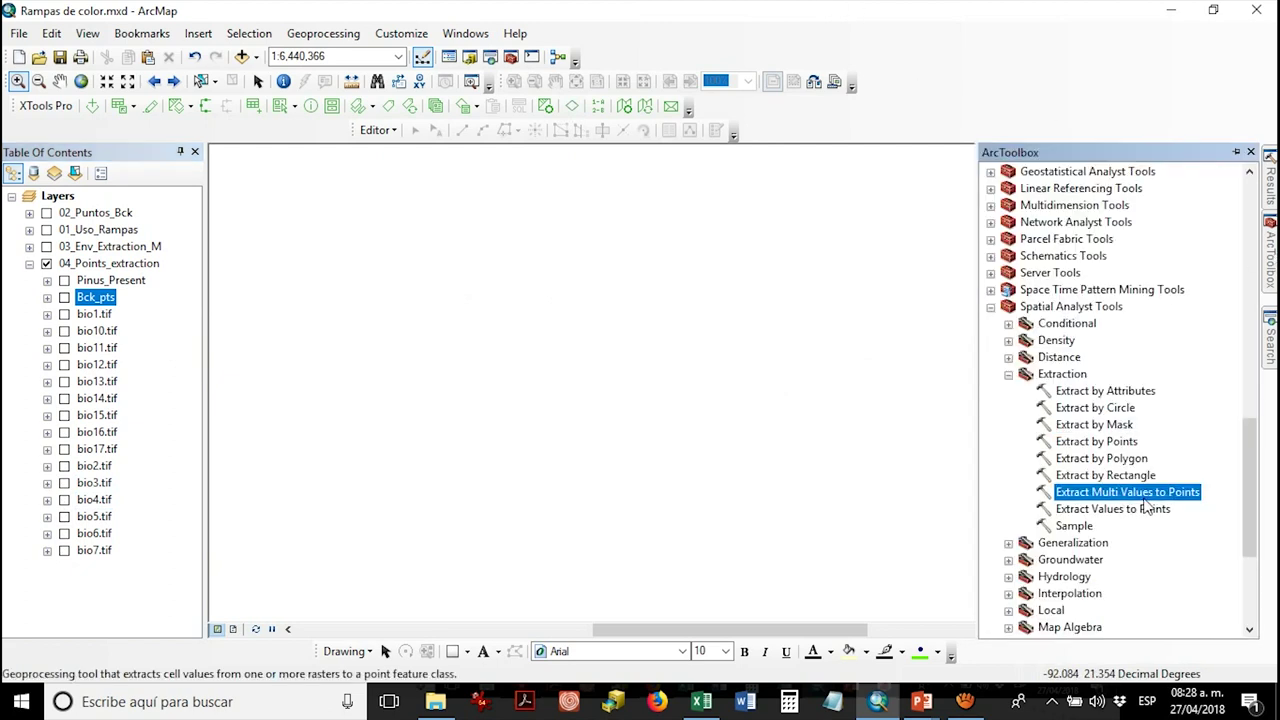
{"action": "left_click", "coordinate": [1092, 308]}
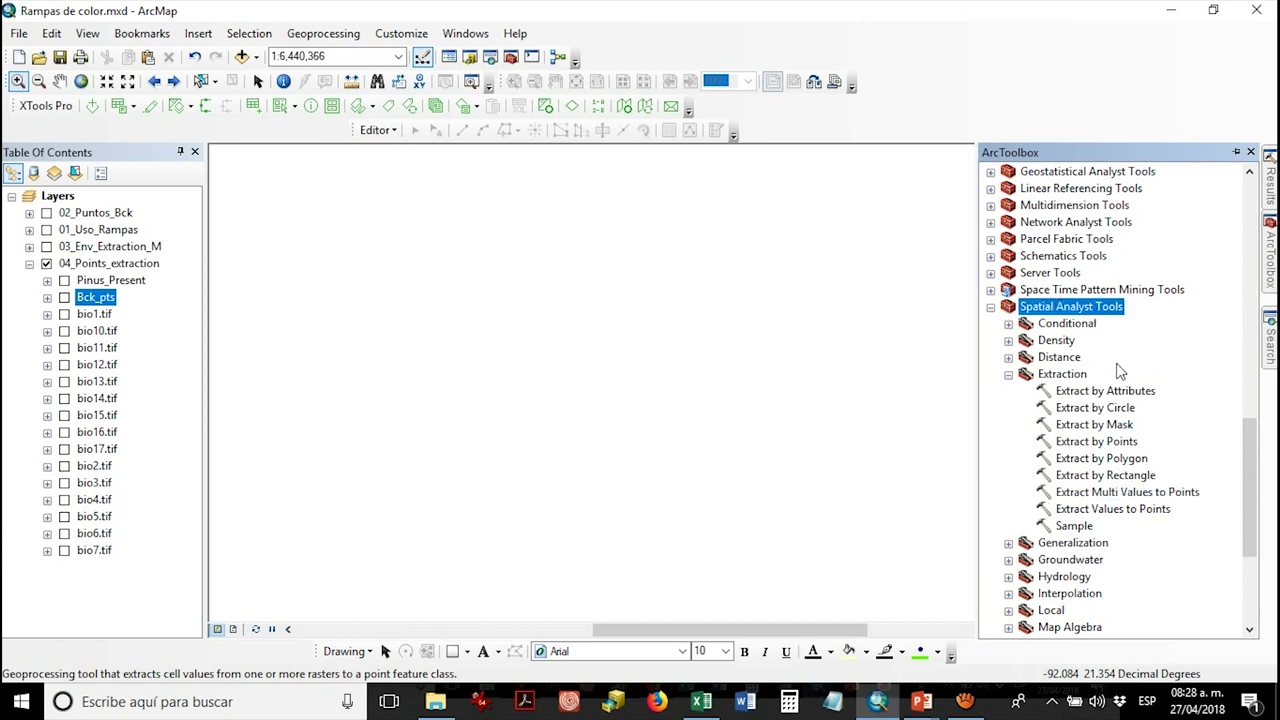
{"action": "left_click", "coordinate": [1062, 374]}
{"action": "left_click", "coordinate": [1140, 495]}
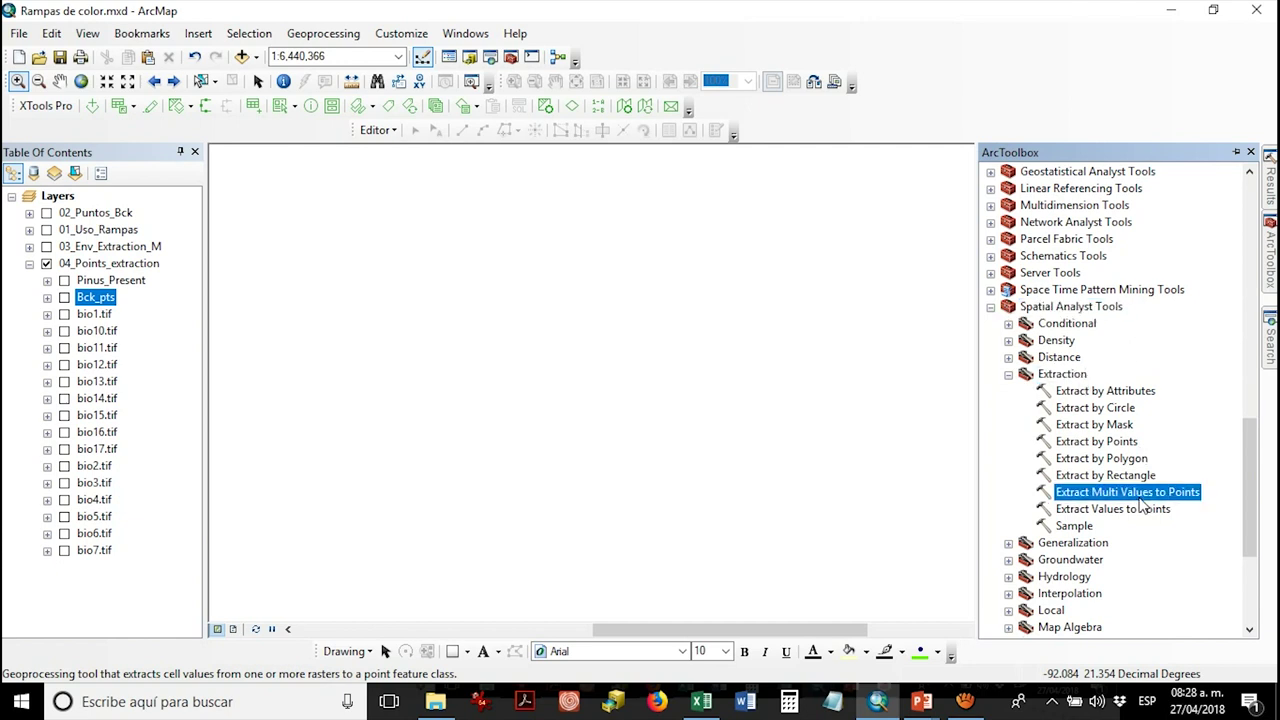
{"action": "left_click", "coordinate": [1092, 428]}
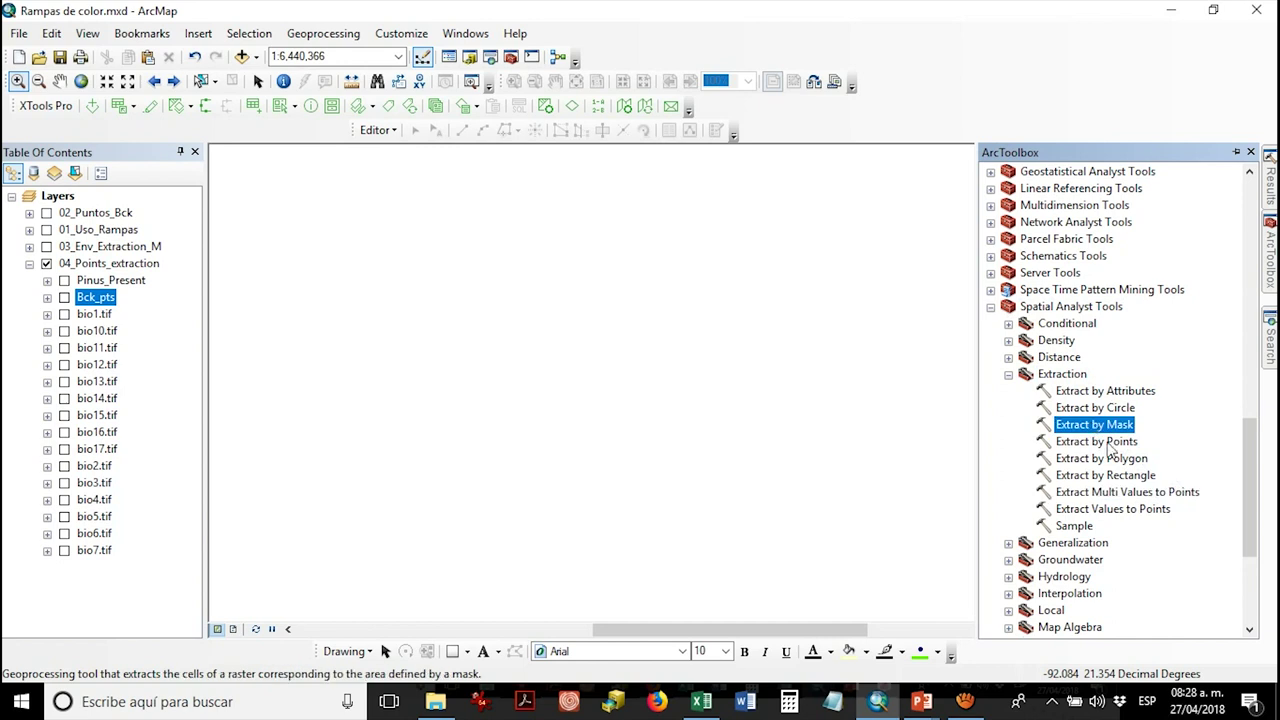
{"action": "left_click", "coordinate": [1162, 493]}
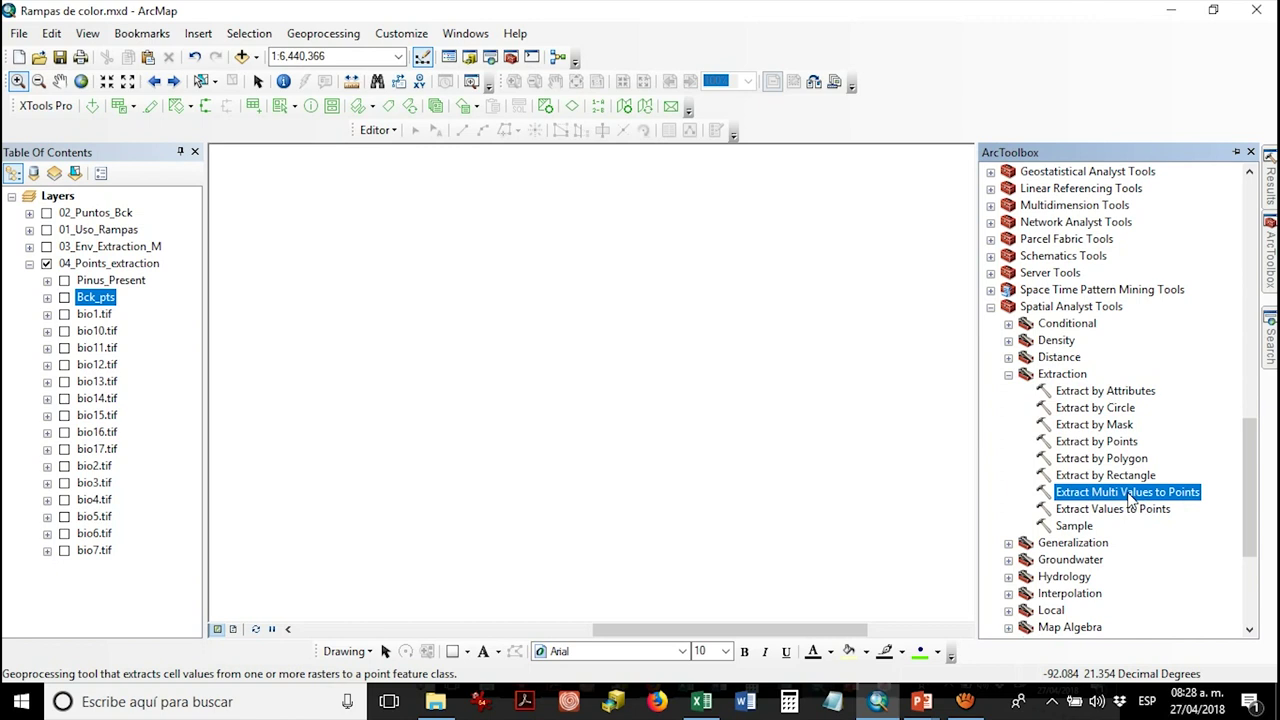
{"action": "left_click", "coordinate": [1104, 475]}
{"action": "left_click", "coordinate": [1128, 492]}
{"action": "double_click", "coordinate": [1128, 492]}
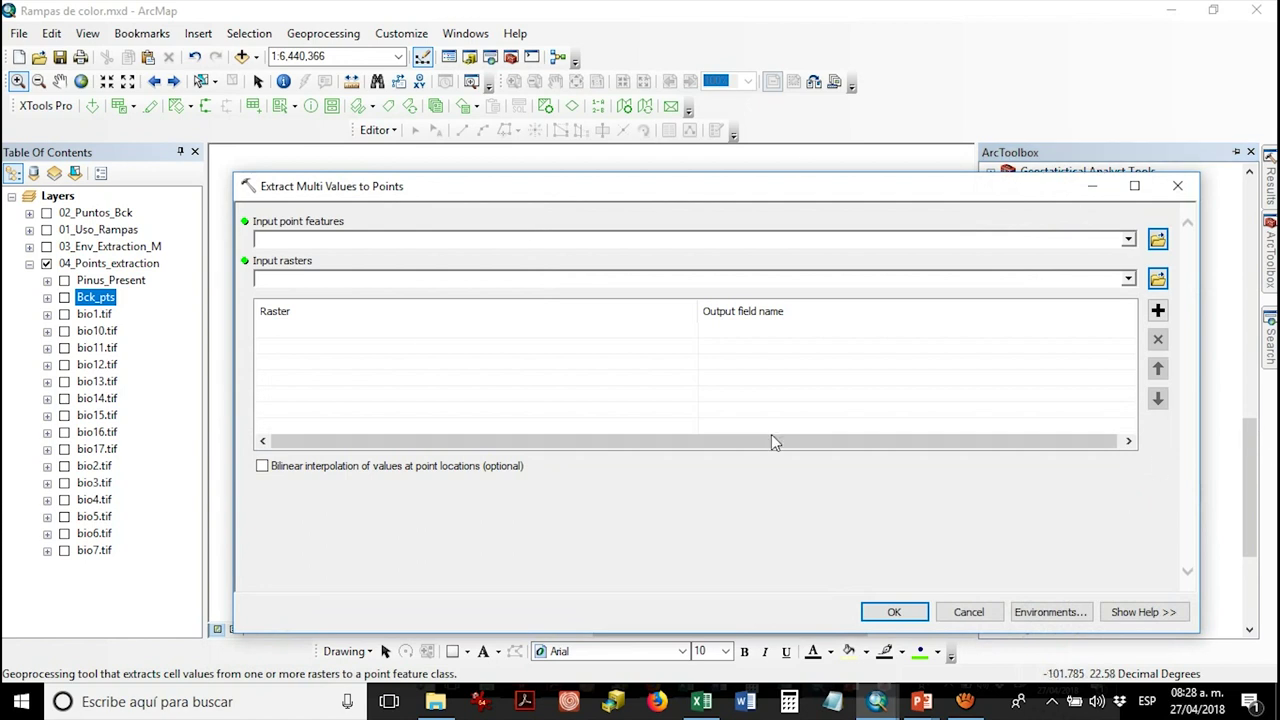
- Set Bck_pts as the input point features with bio1.tif through bio7.tif from 04_Points_extraction as input rasters, and cancel without running the tool
{"action": "left_click_drag", "start_coordinate": [709, 188], "coordinate": [716, 161]}
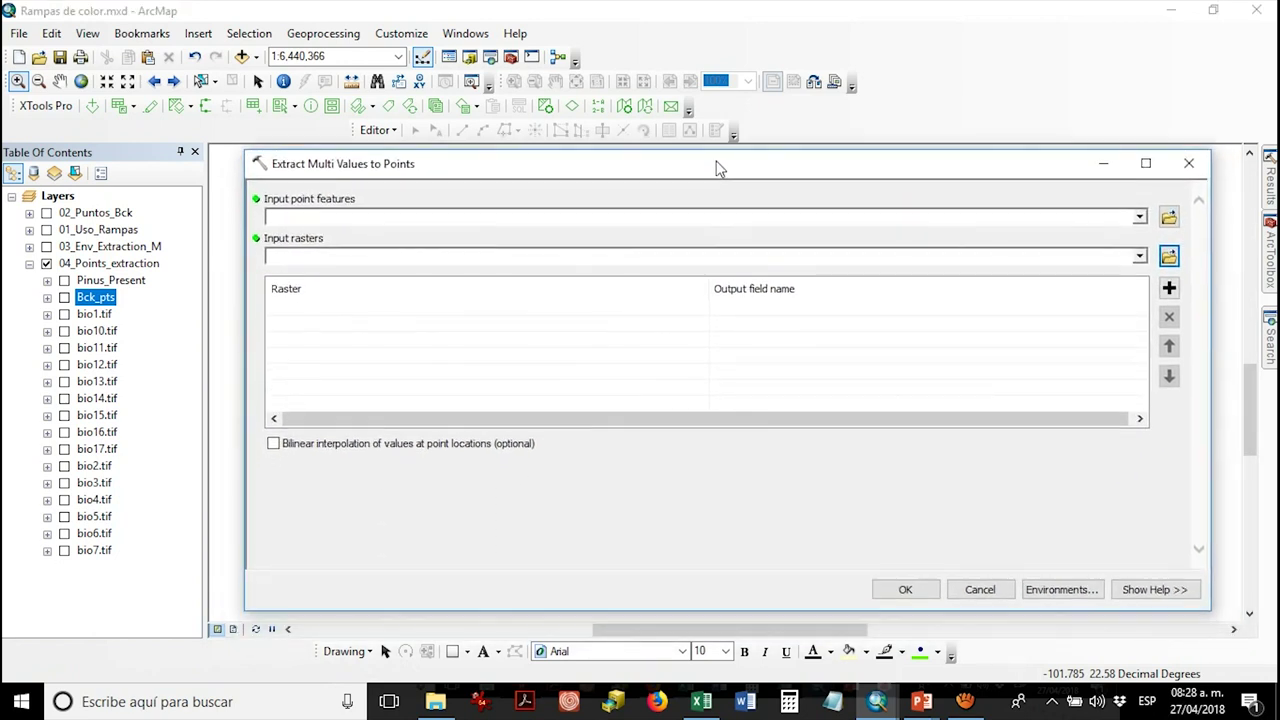
{"action": "left_click_drag", "start_coordinate": [96, 300], "coordinate": [336, 222]}
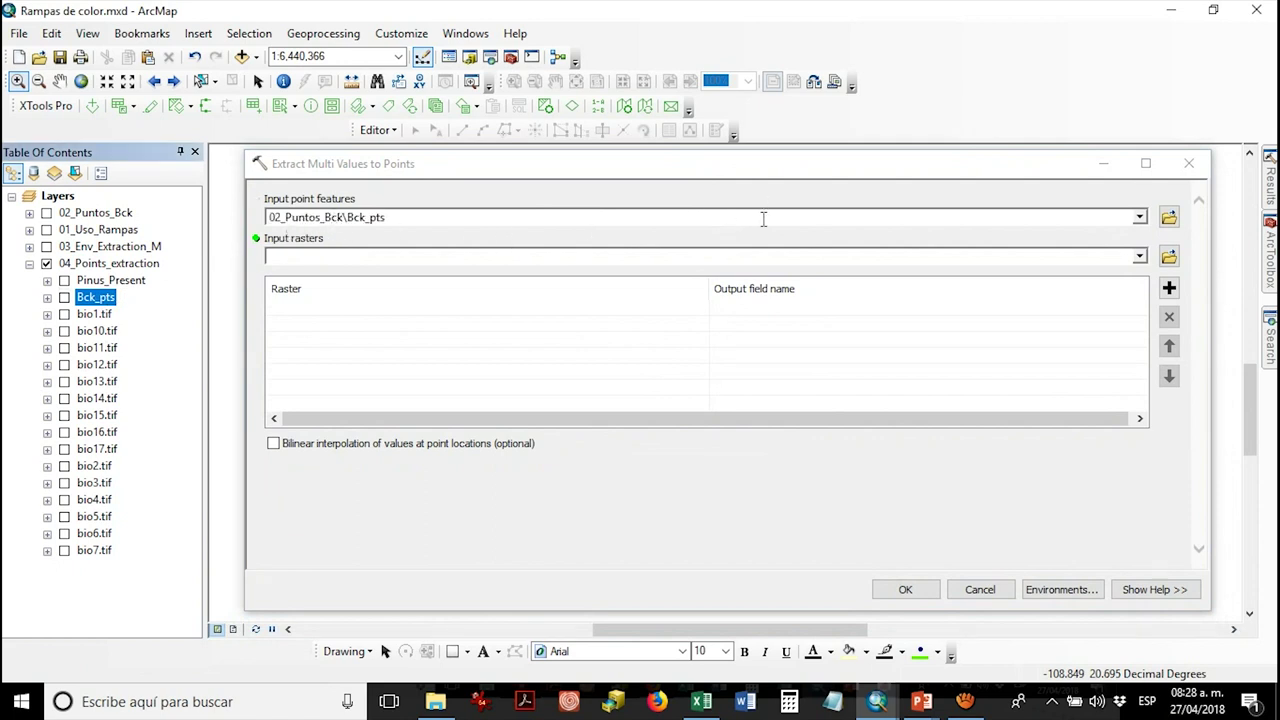
{"action": "left_click", "coordinate": [84, 315]}
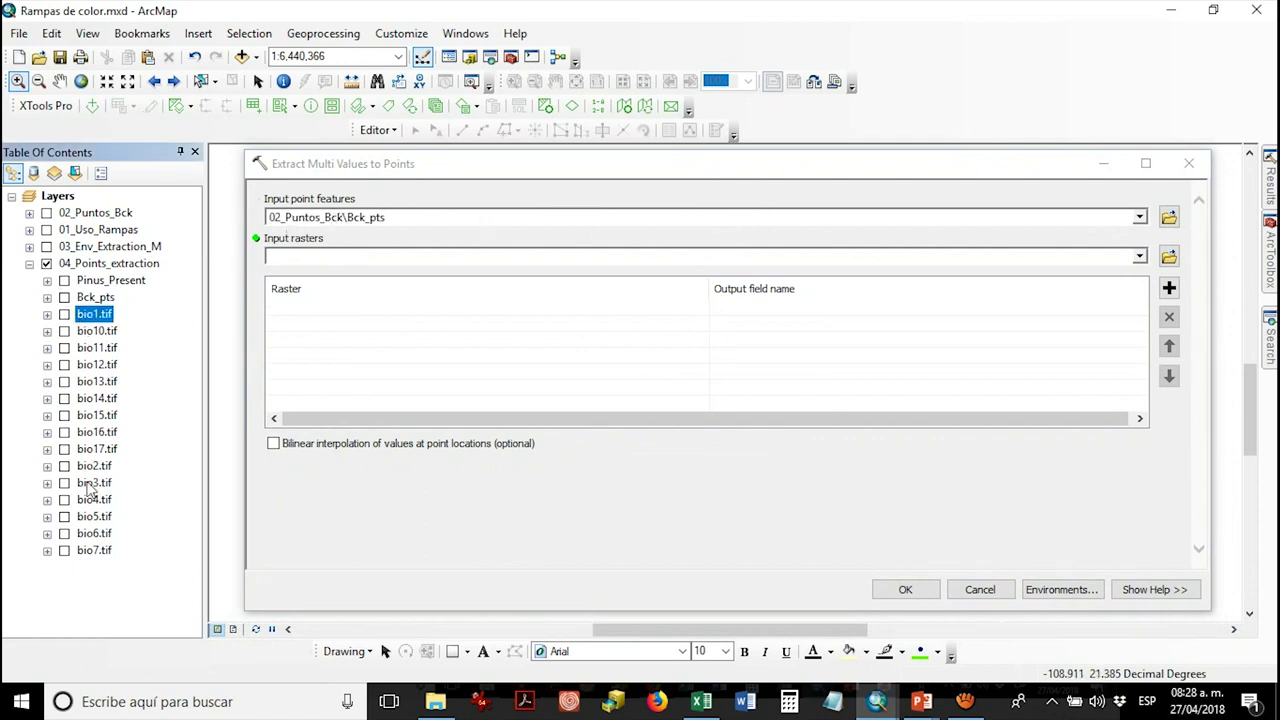
{"action": "left_click", "coordinate": [97, 551], "text": "shift"}
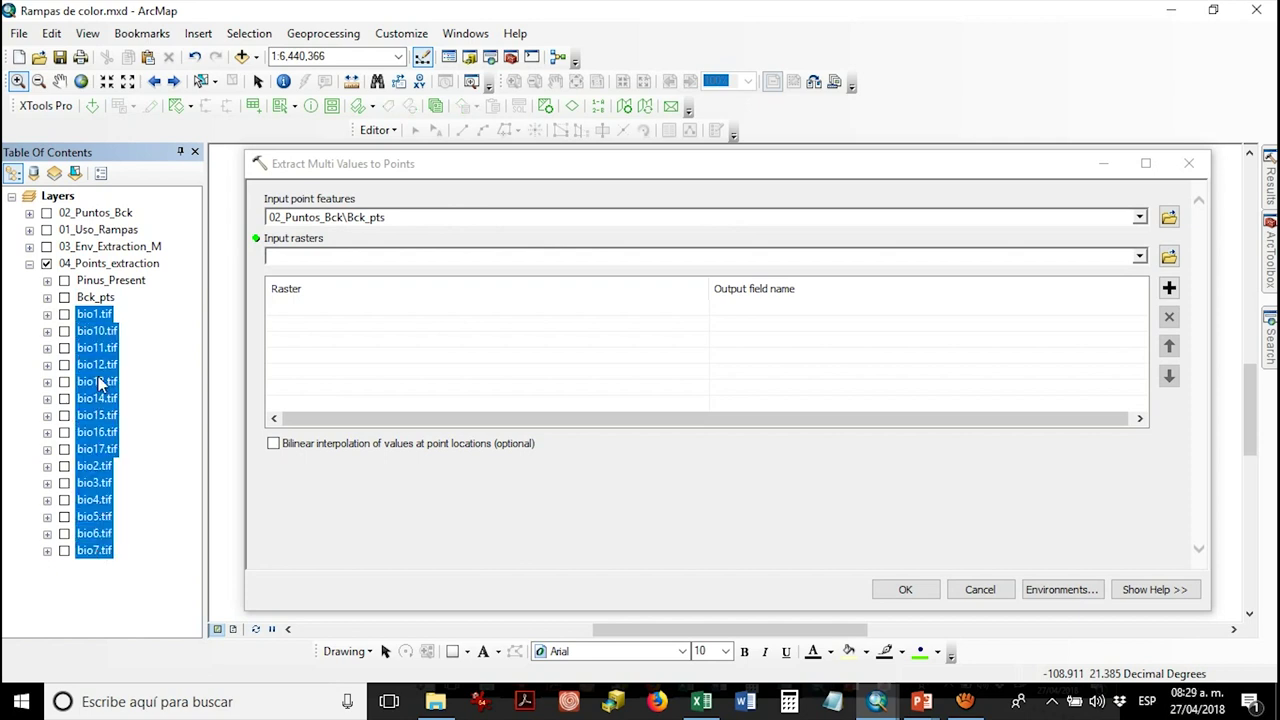
{"action": "left_click_drag", "start_coordinate": [104, 360], "coordinate": [329, 304]}
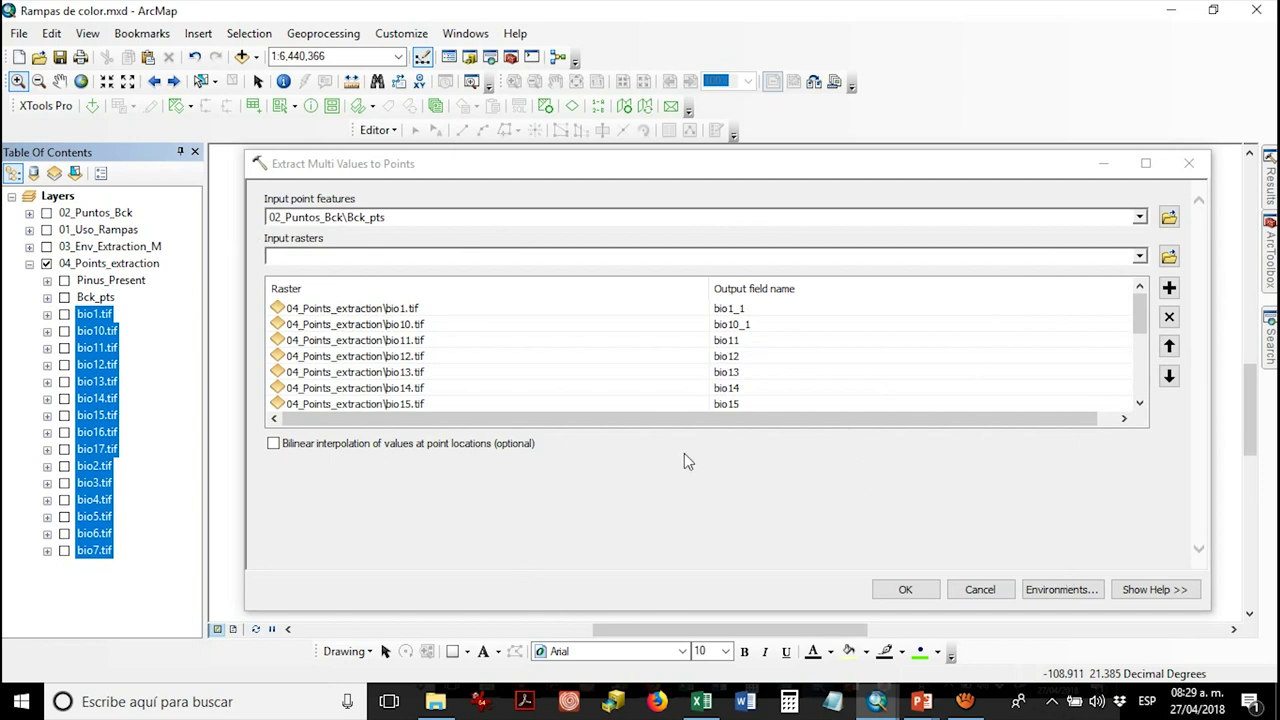
{"action": "left_click", "coordinate": [980, 590]}
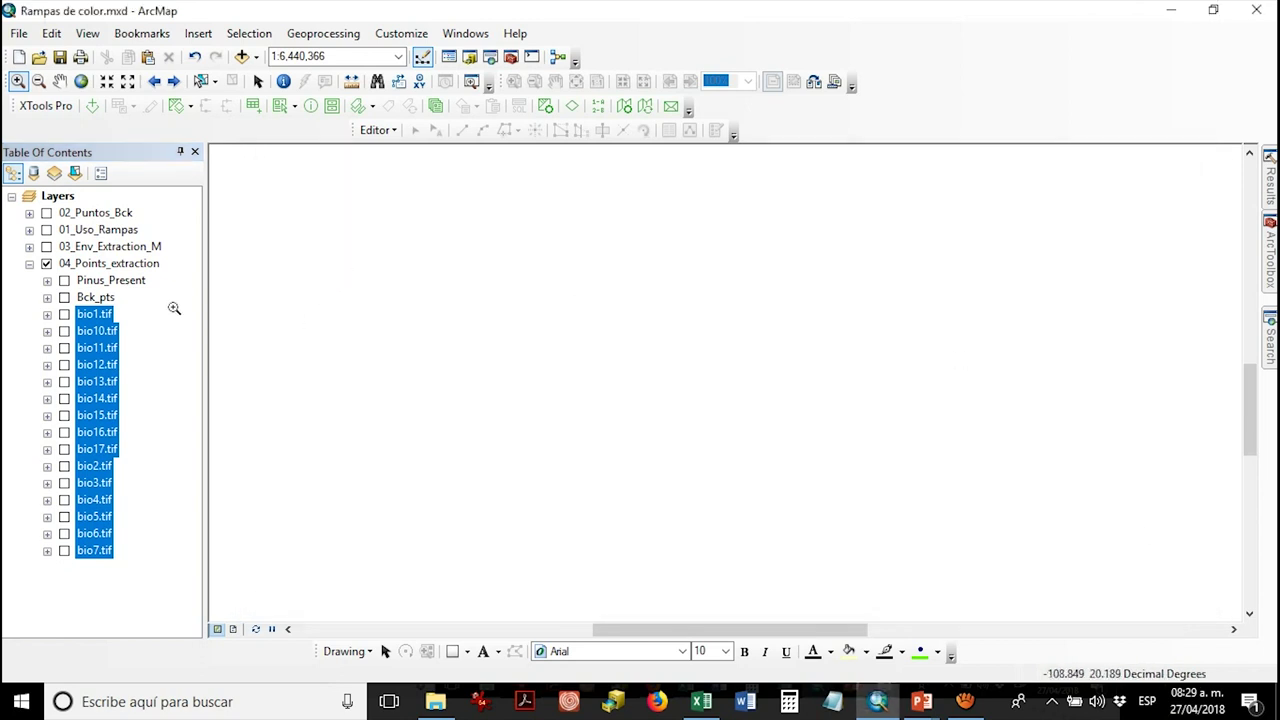
- Display the Bck_pts points and open their attribute table, positioned over the map
{"action": "left_click", "coordinate": [84, 298]}
{"action": "left_click", "coordinate": [64, 297]}
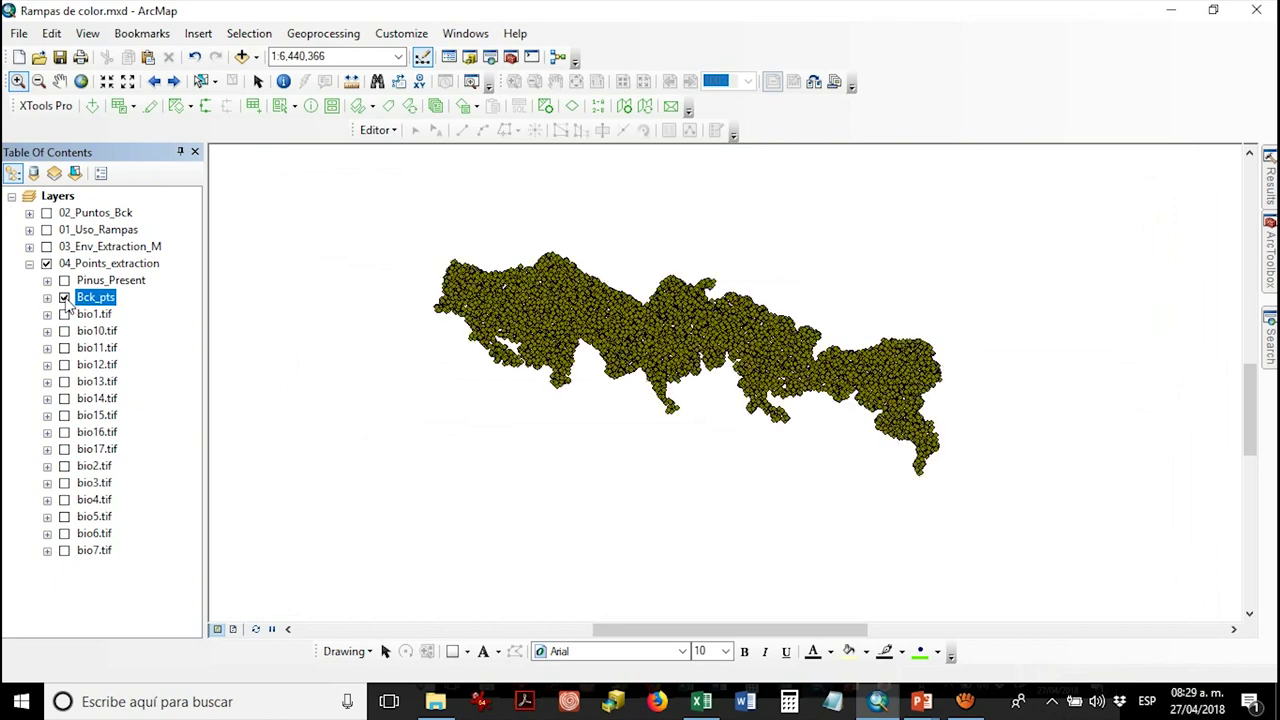
{"action": "right_click", "coordinate": [88, 304]}
{"action": "left_click", "coordinate": [300, 171]}
{"action": "left_click_drag", "start_coordinate": [1082, 154], "coordinate": [670, 10]}
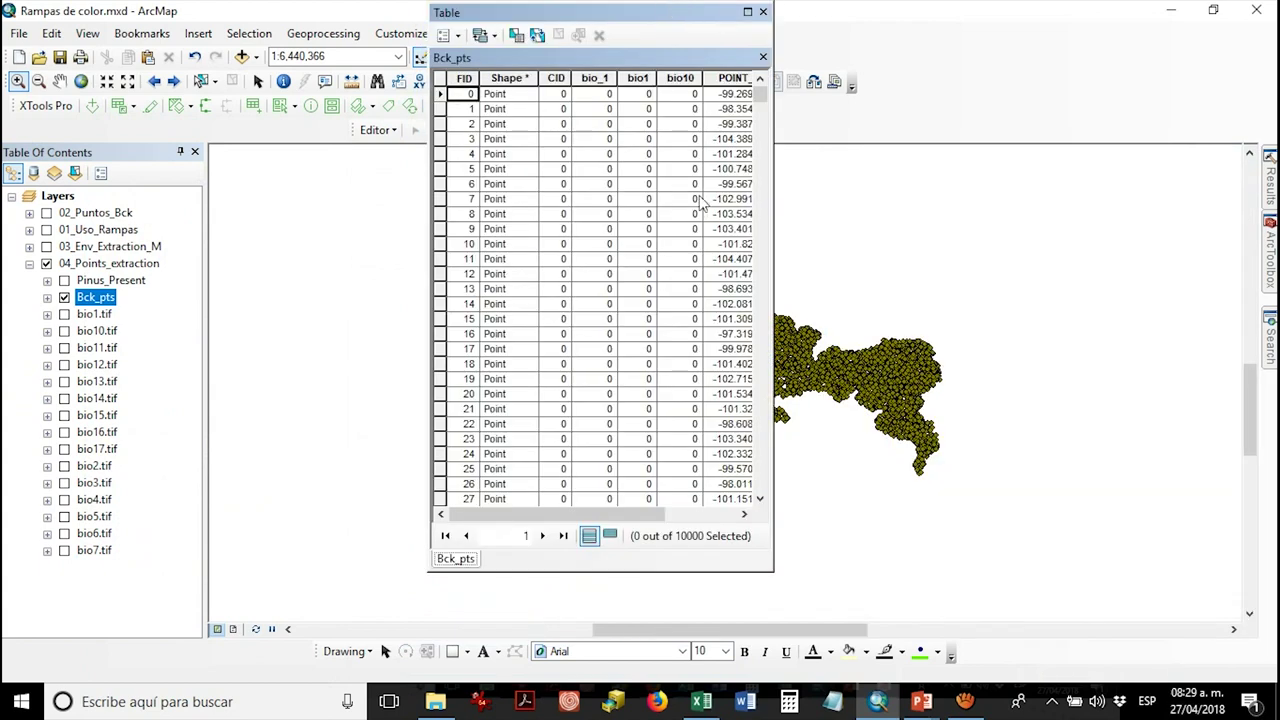
- Widen the Bck_pts attribute table window to show more of its fields, and close the table
{"action": "left_click_drag", "start_coordinate": [772, 436], "coordinate": [1188, 440]}
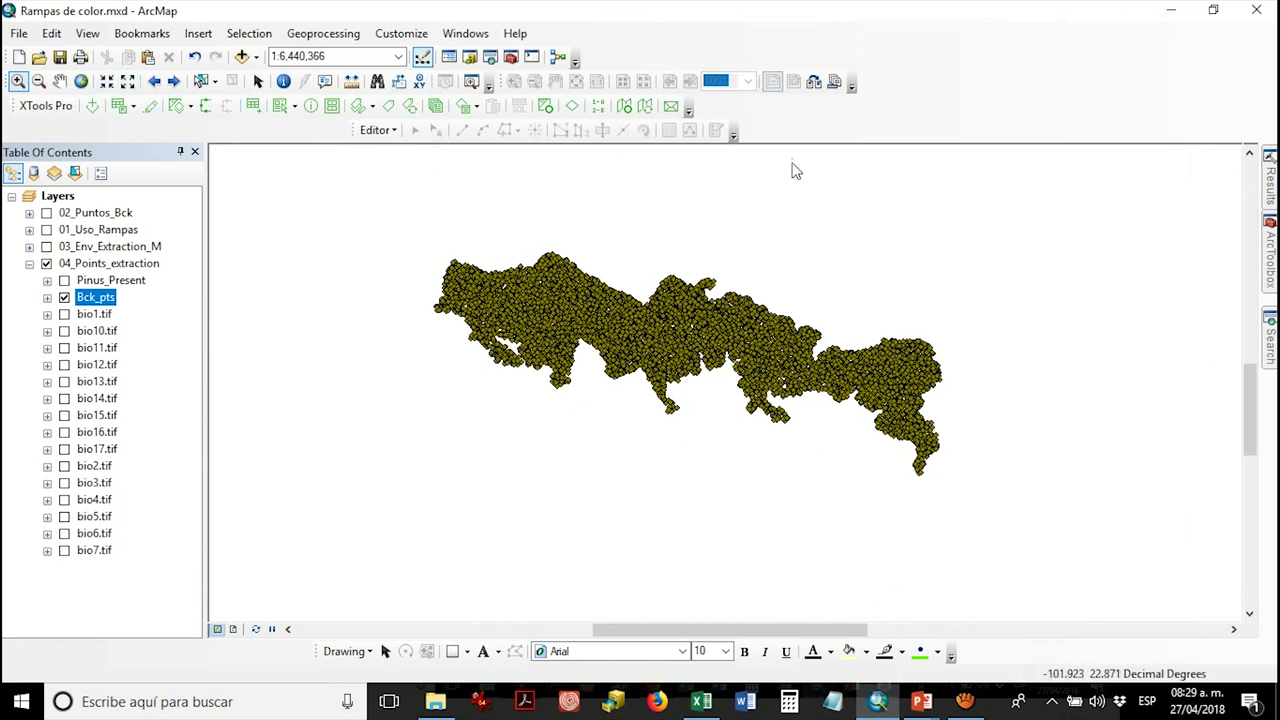
- Run Extract Multi Values to Points on Bck_pts, using bio1.tif through bio7.tif from 04_Points_extraction as input rasters
{"action": "mouse_move", "coordinate": [1266, 253]}
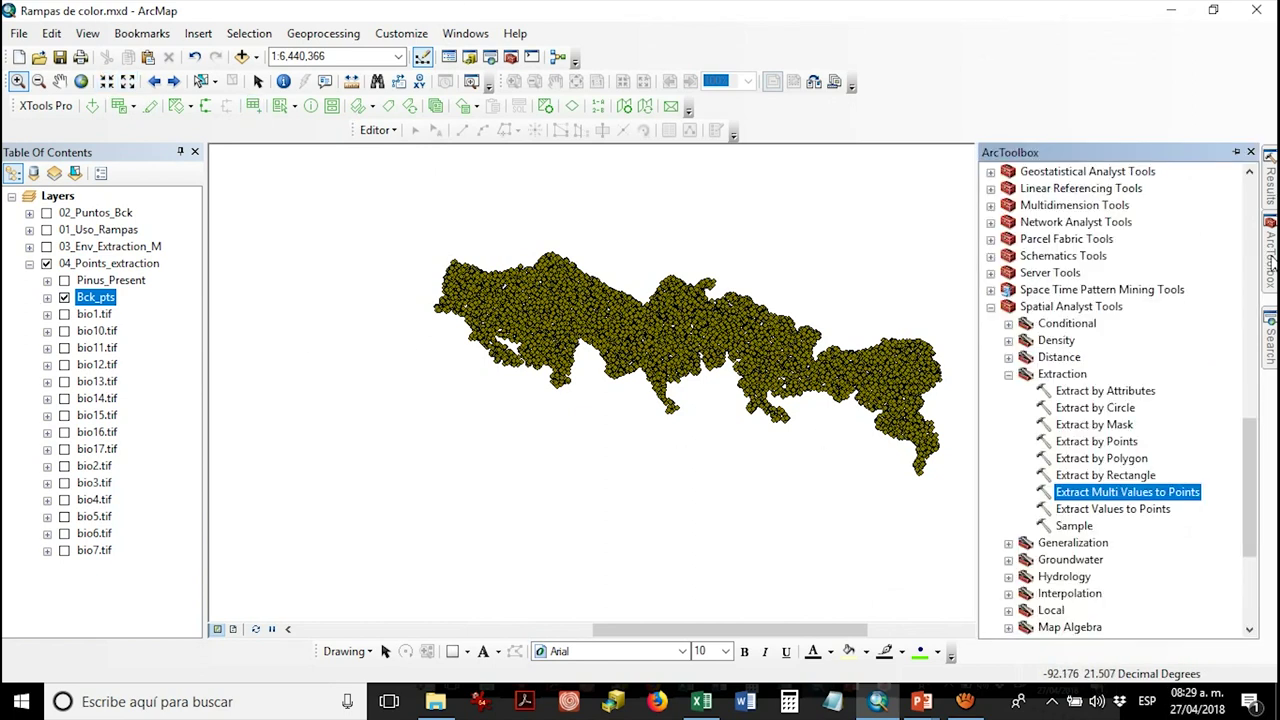
{"action": "double_click", "coordinate": [1180, 494]}
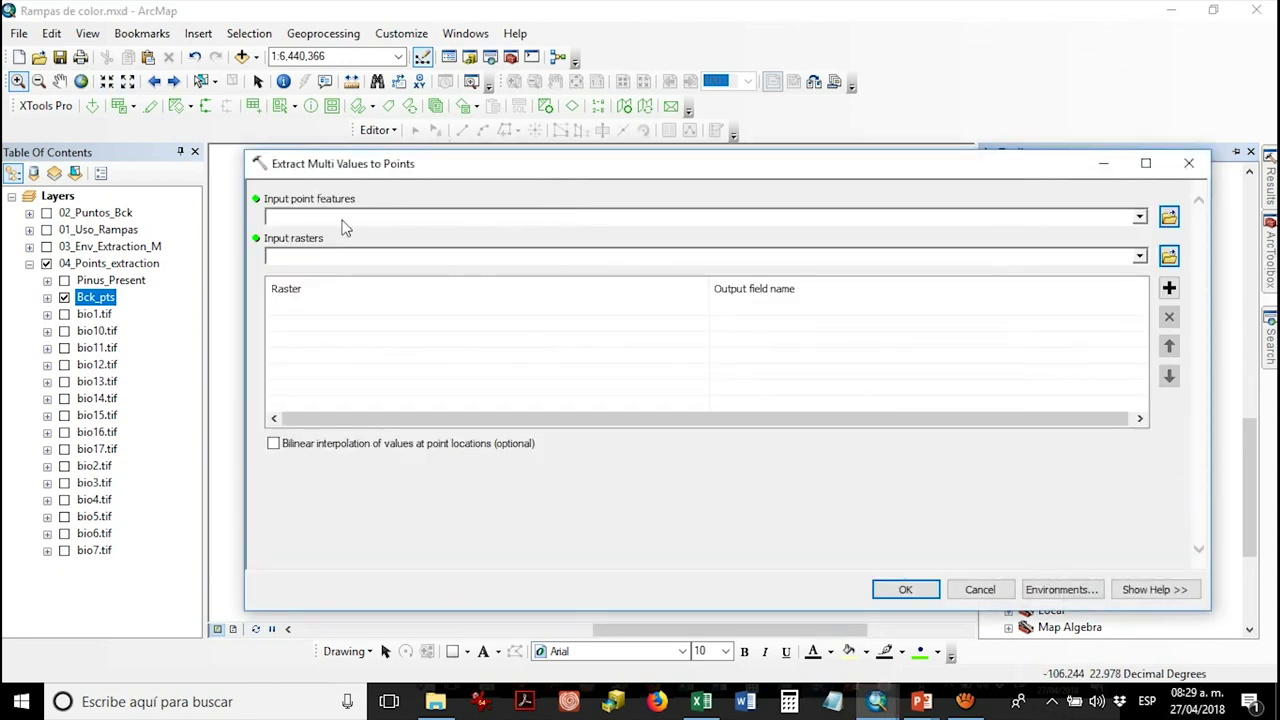
{"action": "left_click_drag", "start_coordinate": [103, 303], "coordinate": [322, 214]}
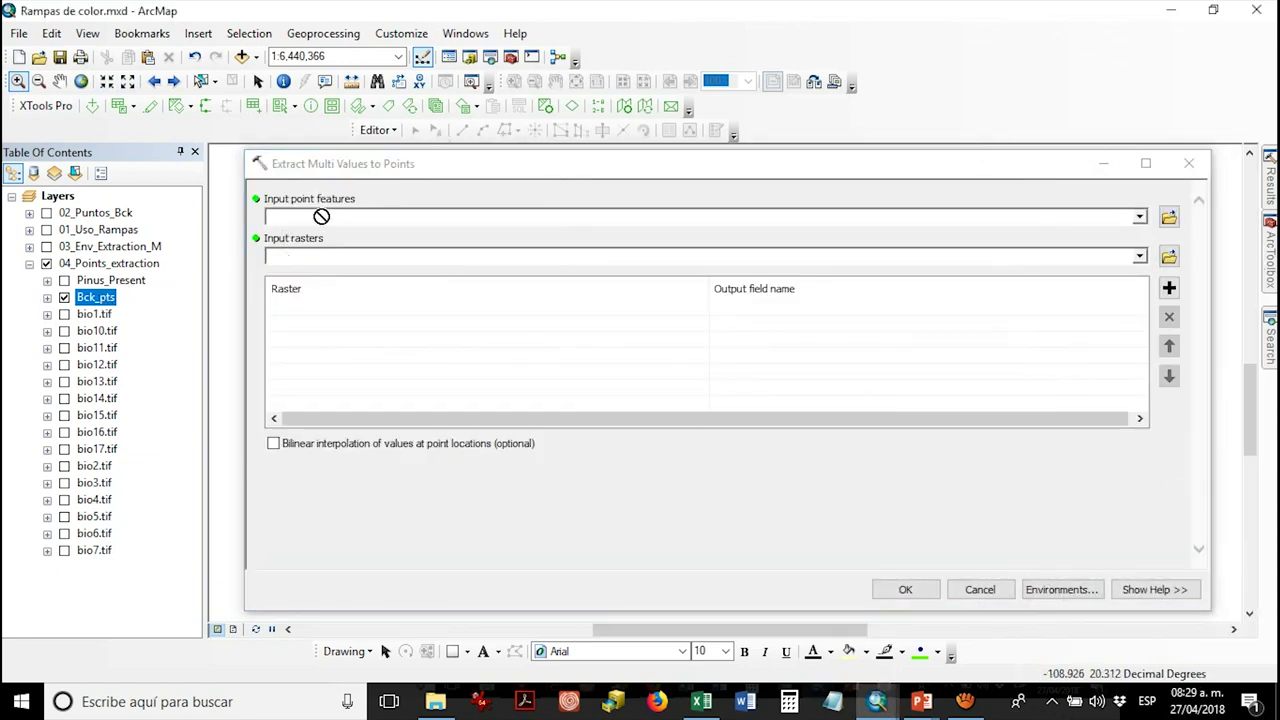
{"action": "left_click", "coordinate": [106, 318], "text": "ctrl"}
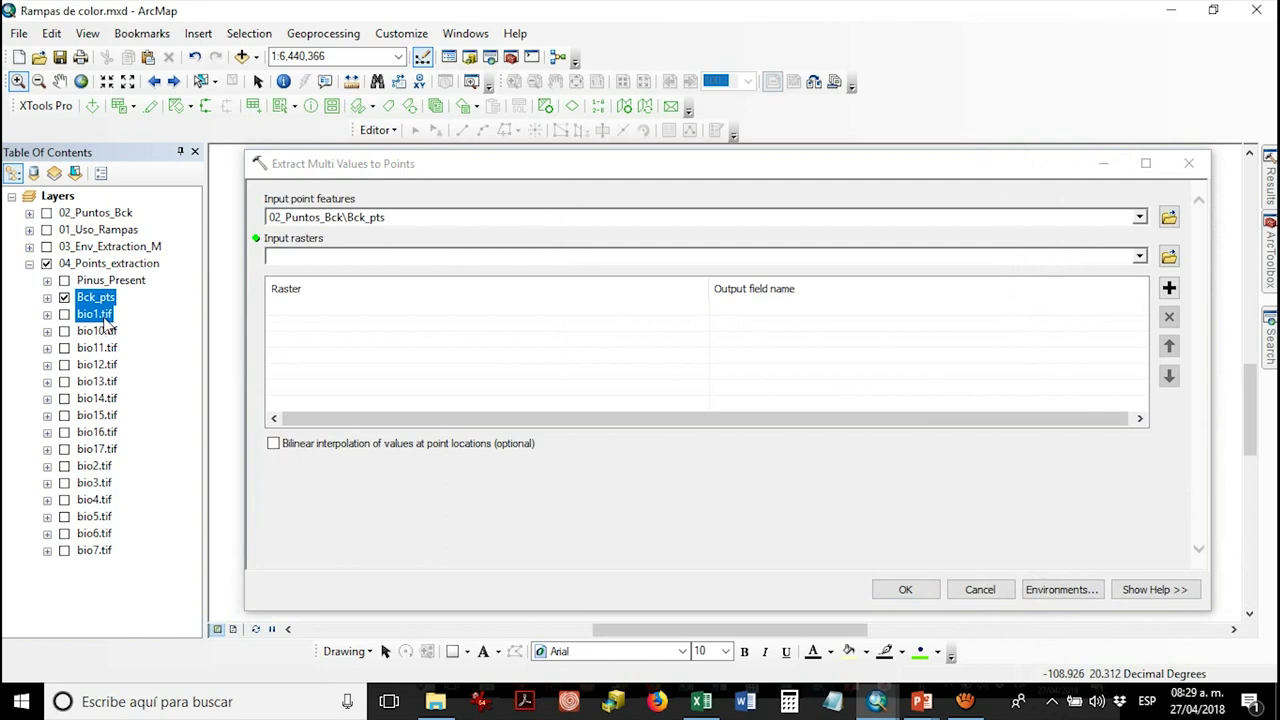
{"action": "left_click", "coordinate": [95, 550], "text": "shift"}
{"action": "left_click_drag", "start_coordinate": [92, 408], "coordinate": [334, 303]}
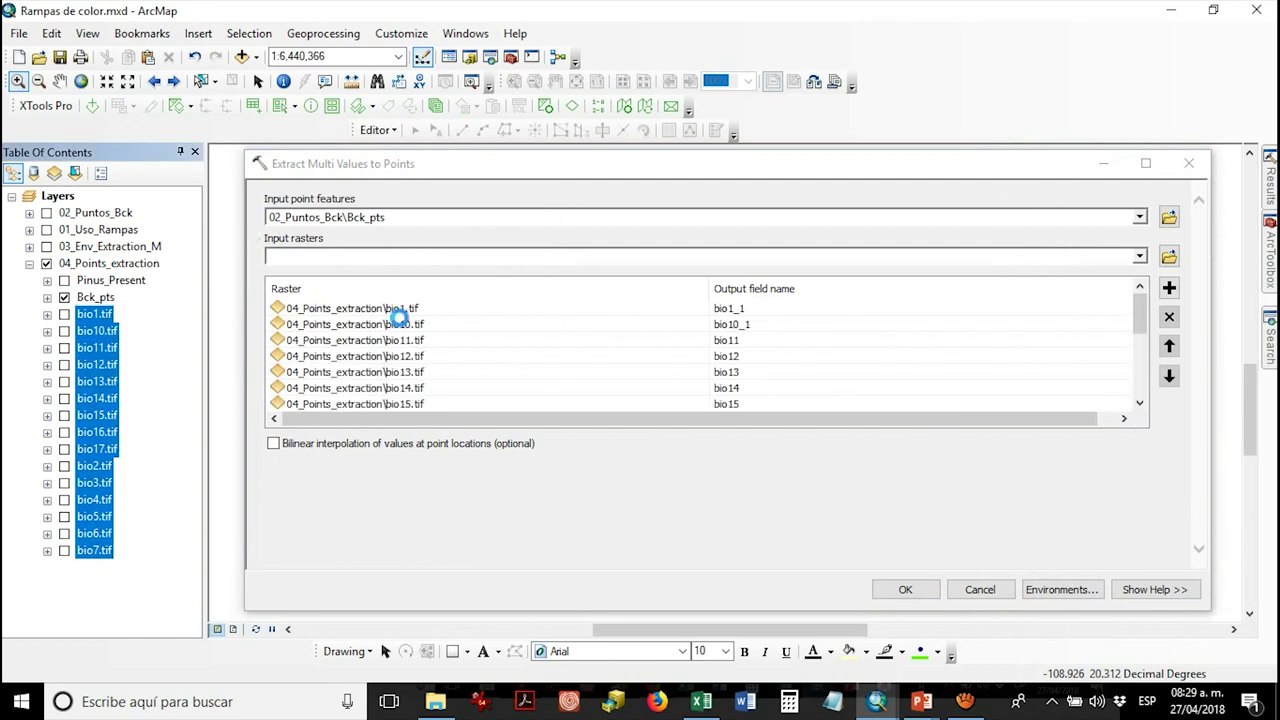
{"action": "left_click", "coordinate": [907, 589]}
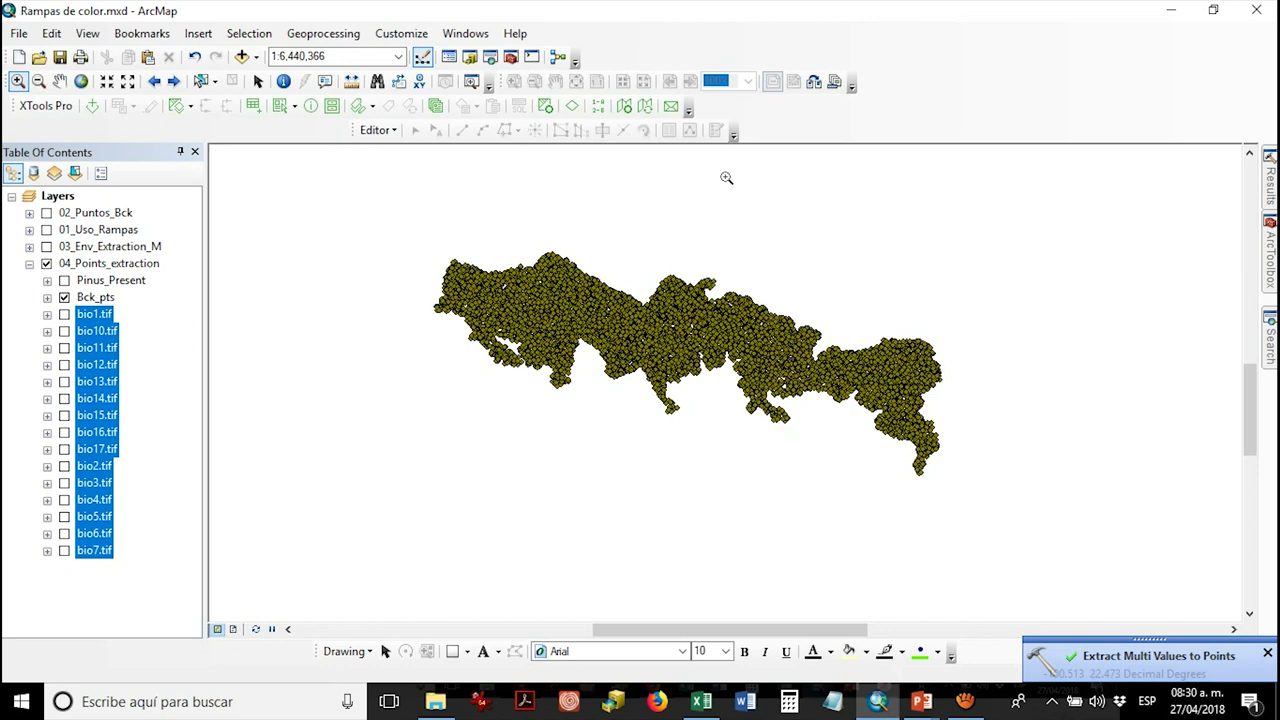
- Reopen the Bck_pts attribute table and maximize its window
{"action": "right_click", "coordinate": [96, 297]}
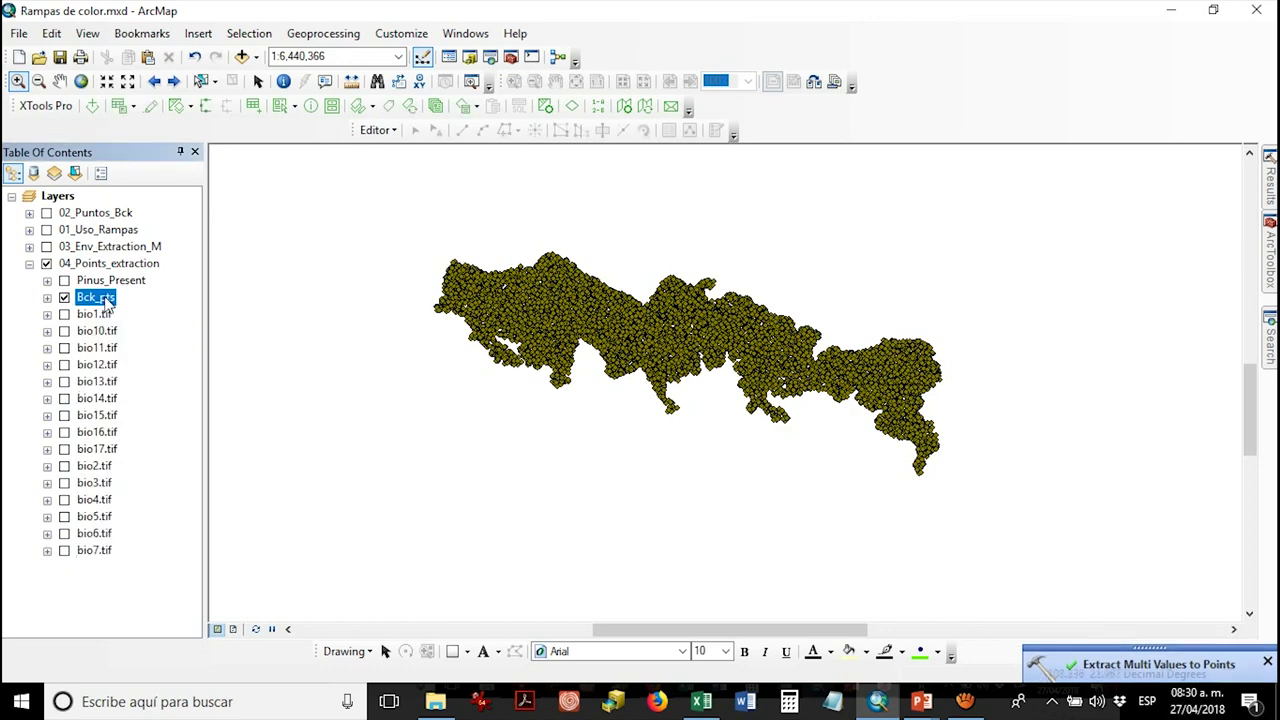
{"action": "left_click", "coordinate": [236, 172]}
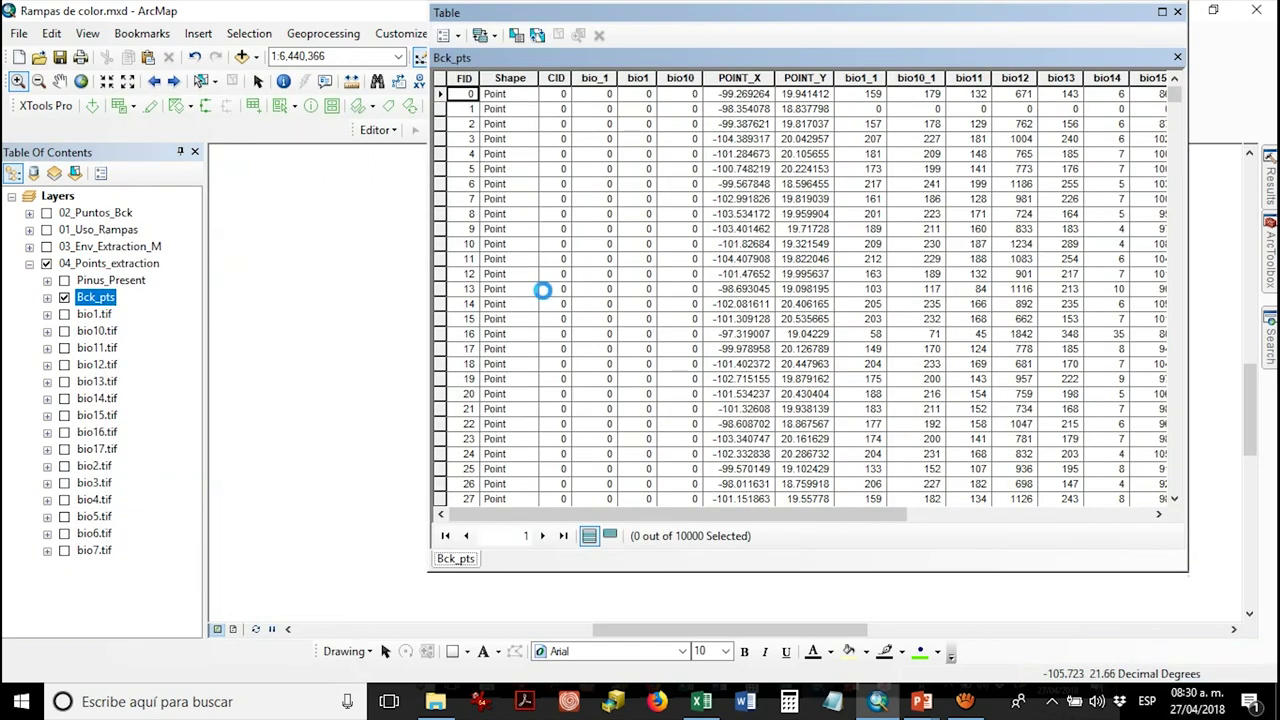
{"action": "left_click", "coordinate": [1162, 12]}
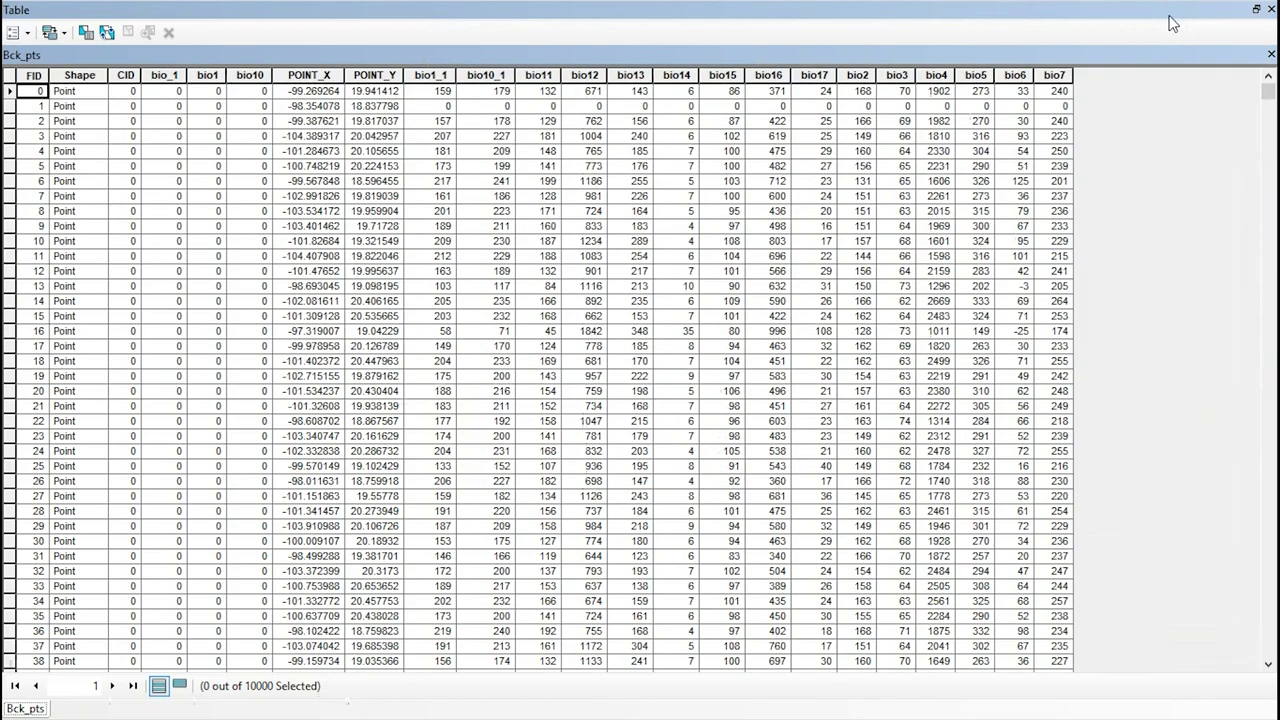
- Review the extracted raster value fields in the Bck_pts table one by one, from bio1_1 across to bio7
{"action": "left_click", "coordinate": [429, 76]}
{"action": "left_click", "coordinate": [482, 77]}
{"action": "left_click", "coordinate": [550, 78]}
{"action": "left_click", "coordinate": [585, 77]}
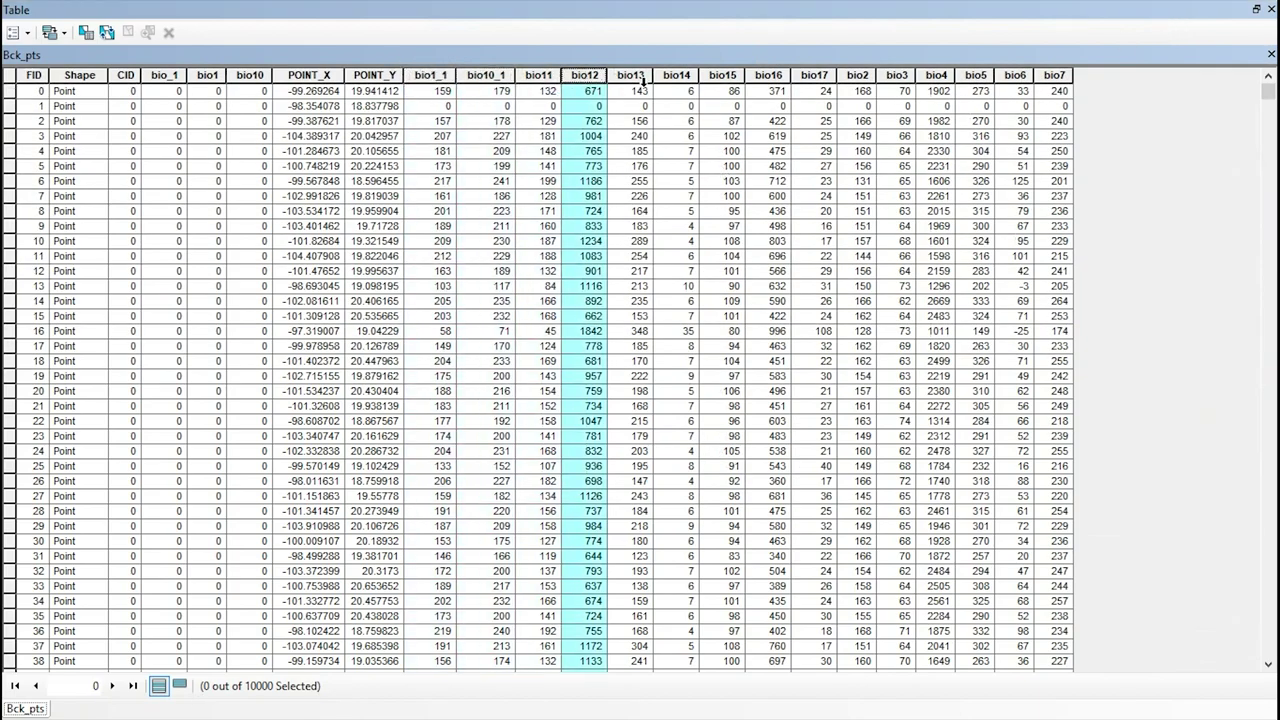
{"action": "left_click", "coordinate": [640, 78]}
{"action": "left_click", "coordinate": [672, 77]}
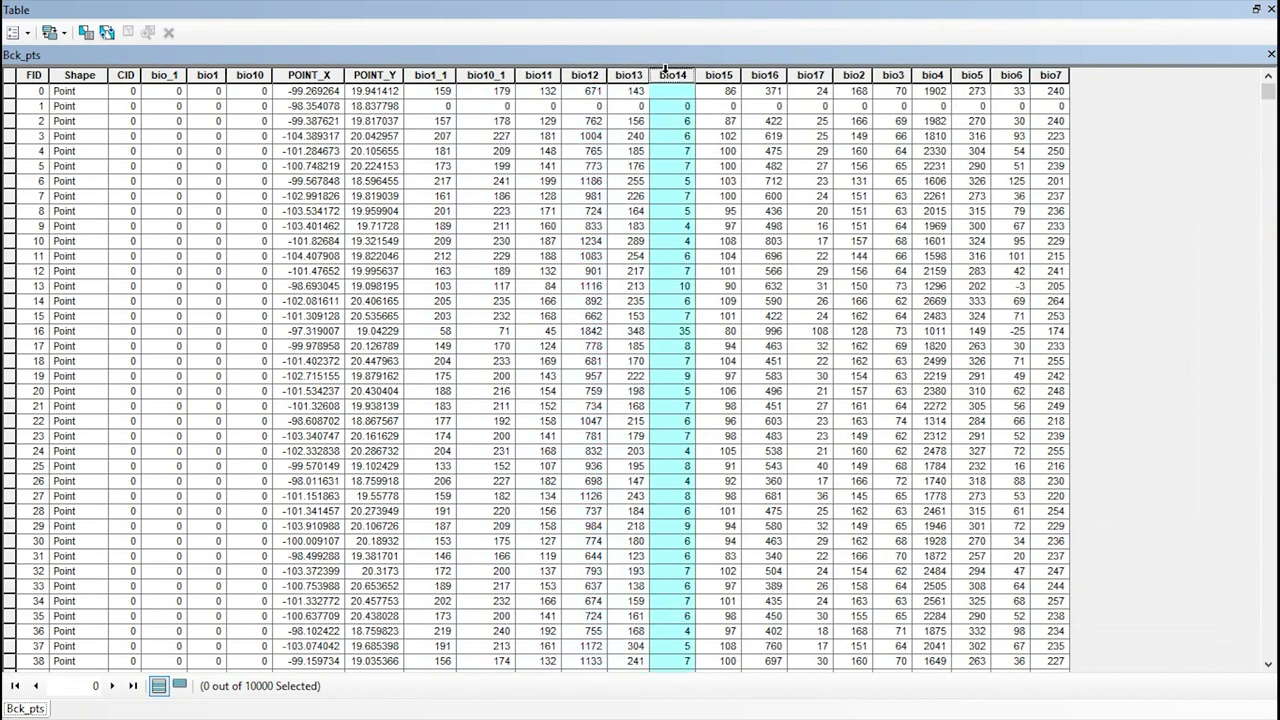
{"action": "left_click", "coordinate": [722, 77]}
{"action": "left_click", "coordinate": [798, 78]}
{"action": "left_click", "coordinate": [1037, 80]}
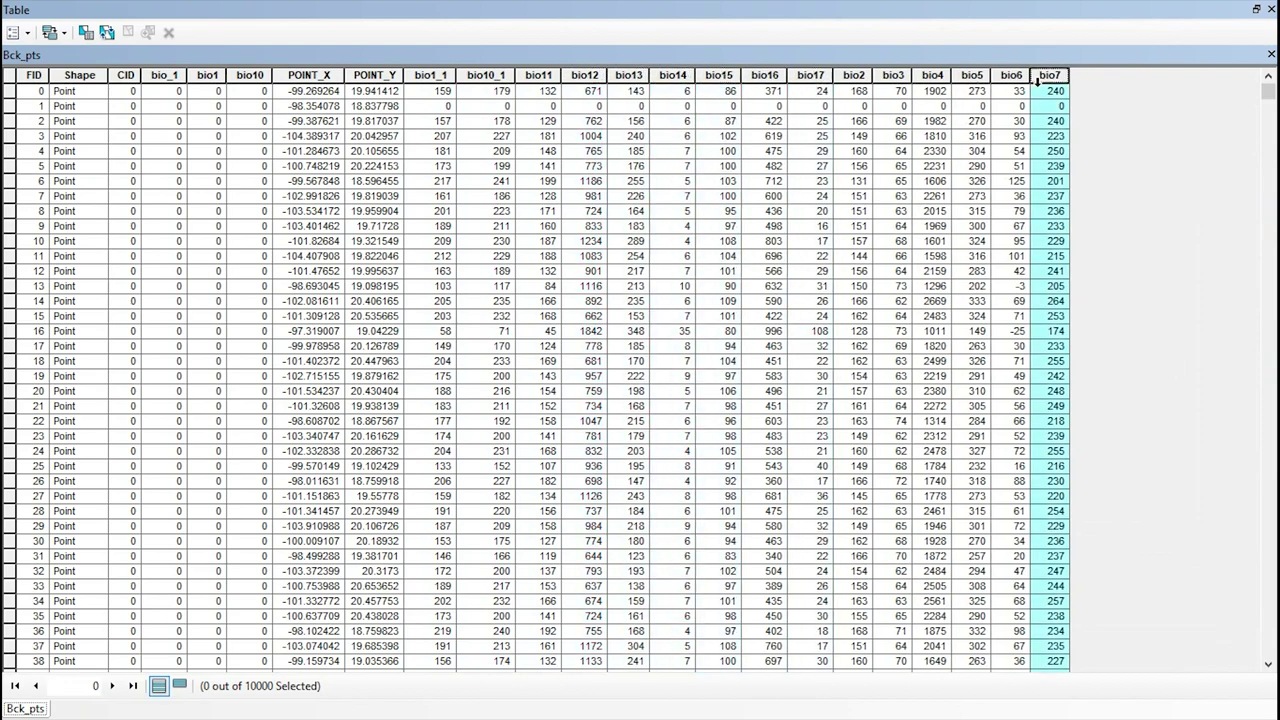
- Look through the Bck_pts records further down, return to the first record, and close the table
{"action": "left_click", "coordinate": [1050, 196]}
{"action": "scroll", "coordinate": [530, 310], "scroll_direction": "down", "scroll_amount": 16}
{"action": "scroll", "coordinate": [548, 290], "scroll_direction": "down", "scroll_amount": 20}
{"action": "mouse_move", "coordinate": [1266, 92]}
{"action": "left_mouse_down"}
{"action": "mouse_move", "coordinate": [1270, 620]}
{"action": "mouse_move", "coordinate": [1268, 90]}
{"action": "left_mouse_up"}
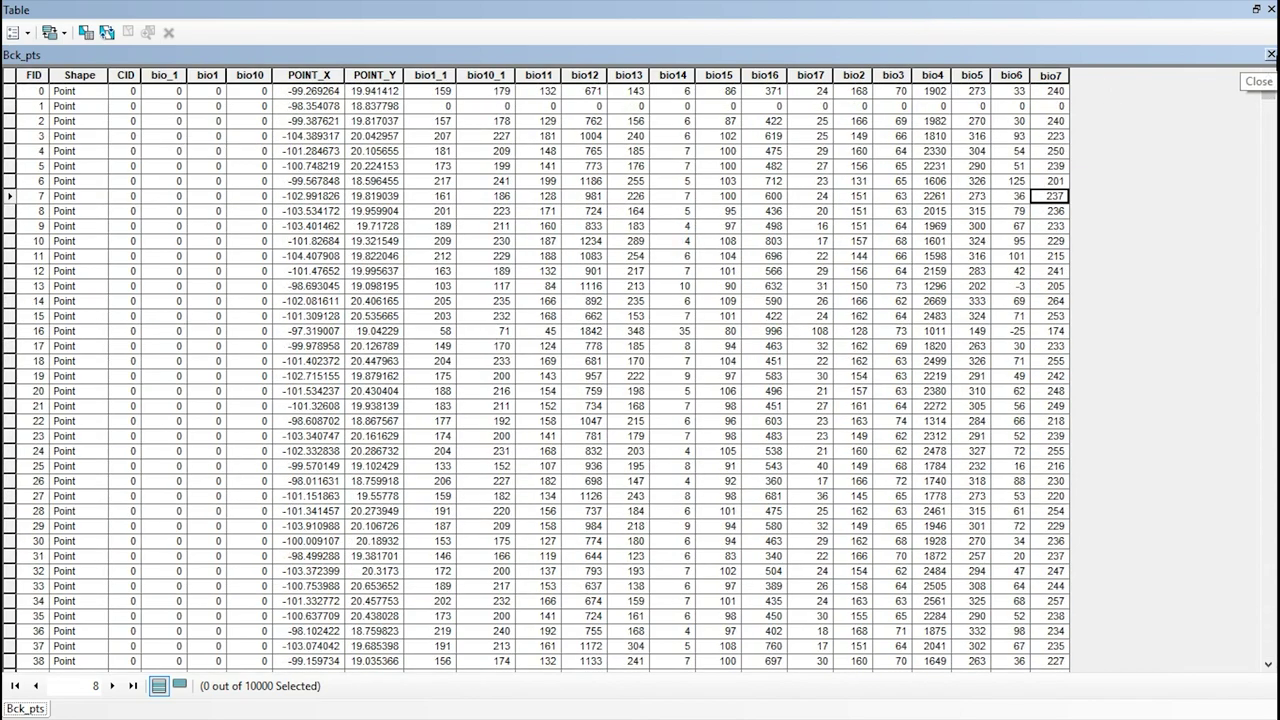
{"action": "left_click", "coordinate": [1270, 55]}
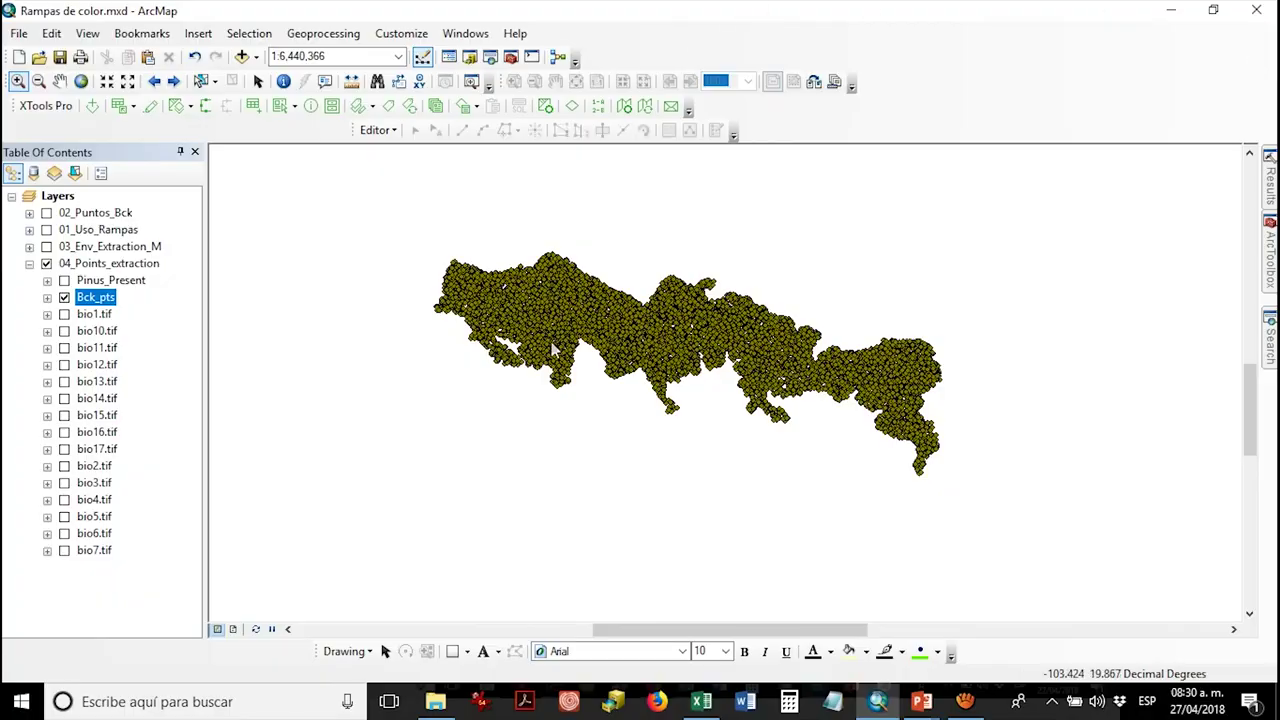
- Hide the Bck_pts points and display the Pinus_Present layer in 04_Points_extraction instead
{"action": "left_click", "coordinate": [64, 298]}
{"action": "left_click", "coordinate": [64, 298]}
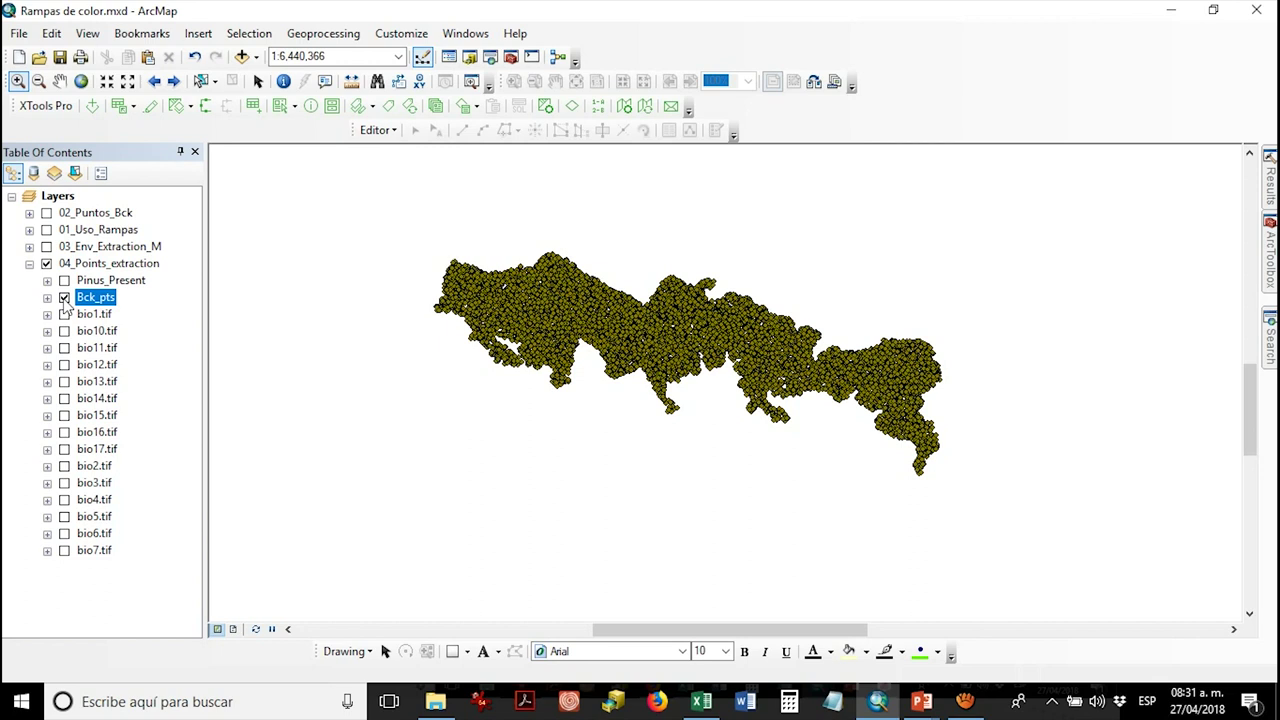
{"action": "left_click", "coordinate": [64, 298]}
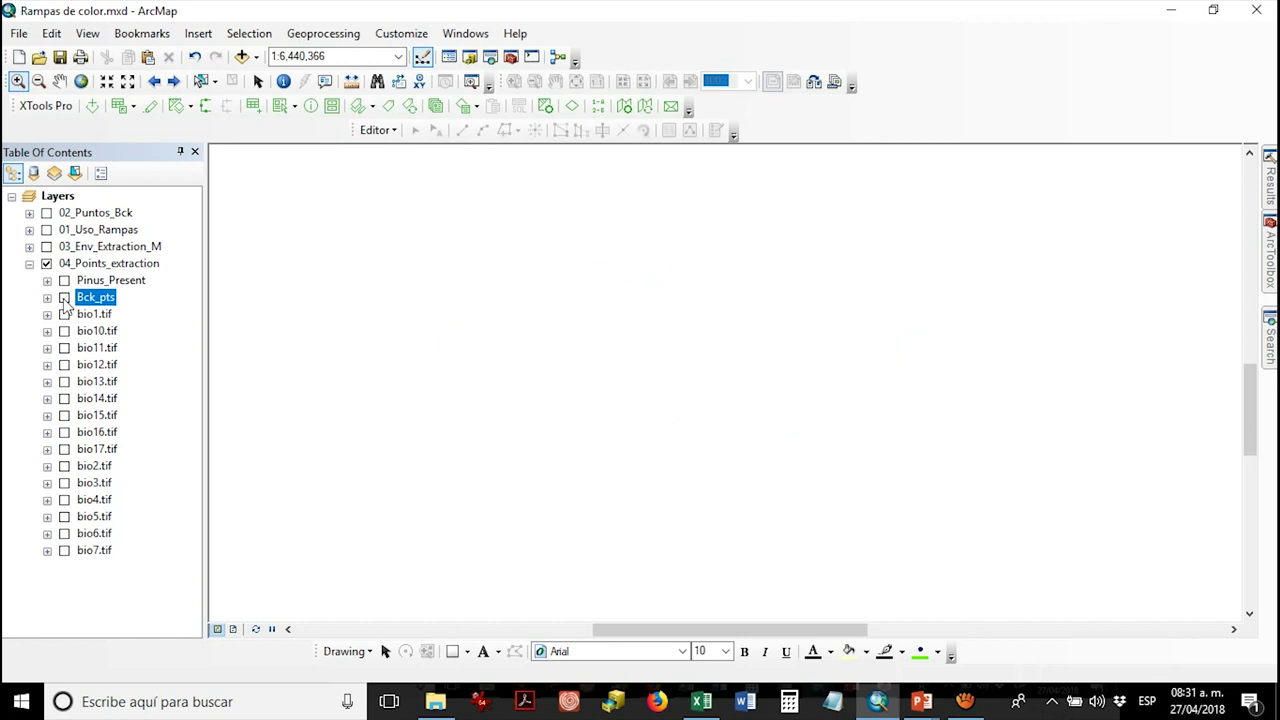
{"action": "left_click", "coordinate": [94, 285]}
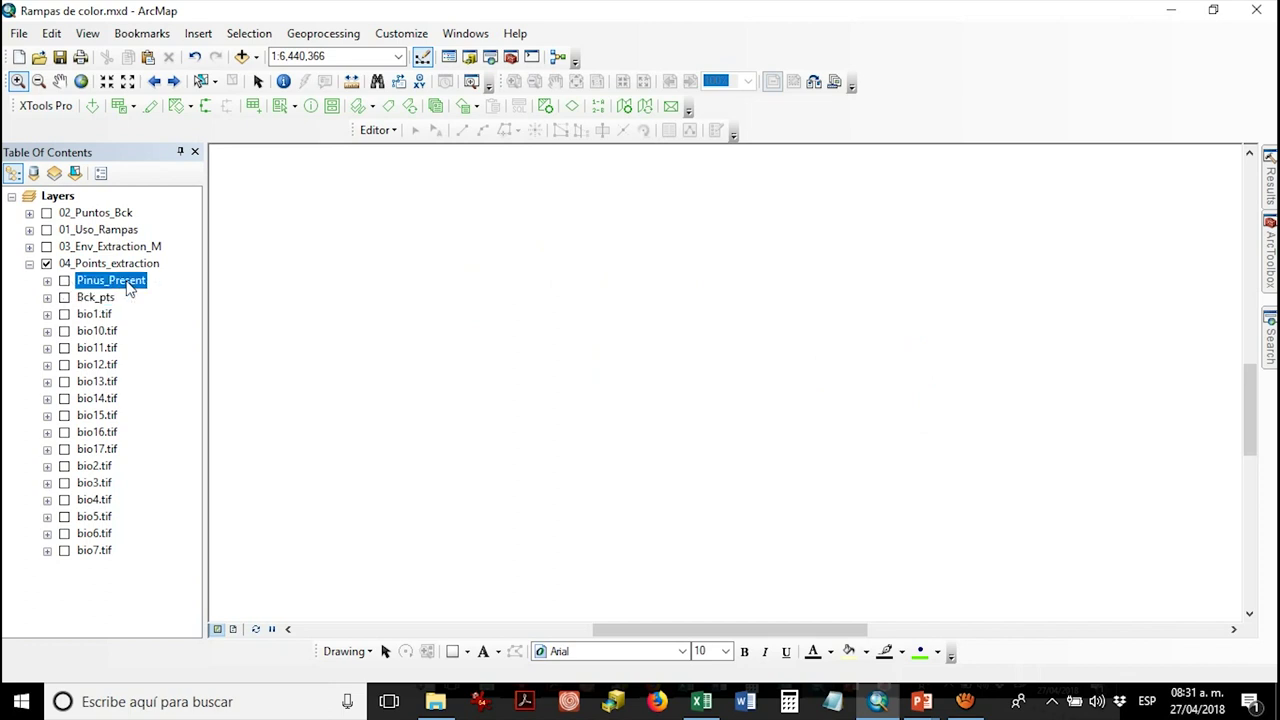
{"action": "left_click", "coordinate": [64, 281]}
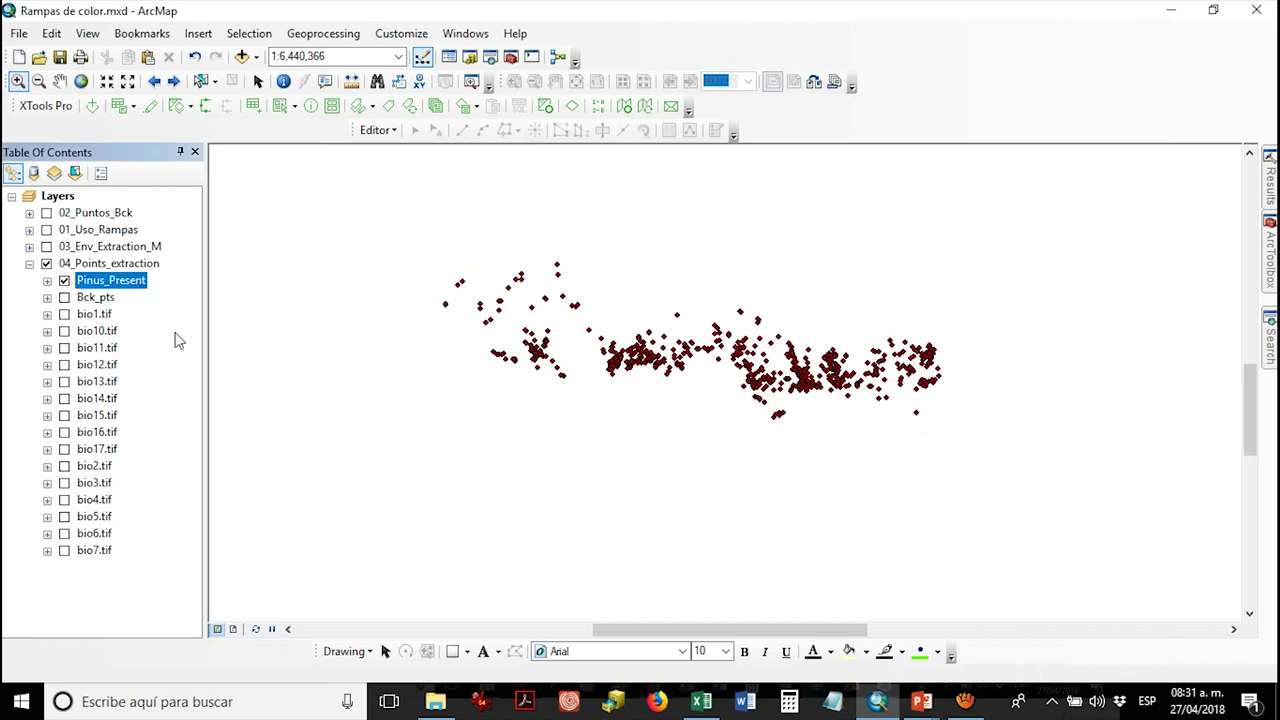
- Open the Pinus_Present attribute table and sort its records in ascending order by the species field
{"action": "right_click", "coordinate": [136, 285]}
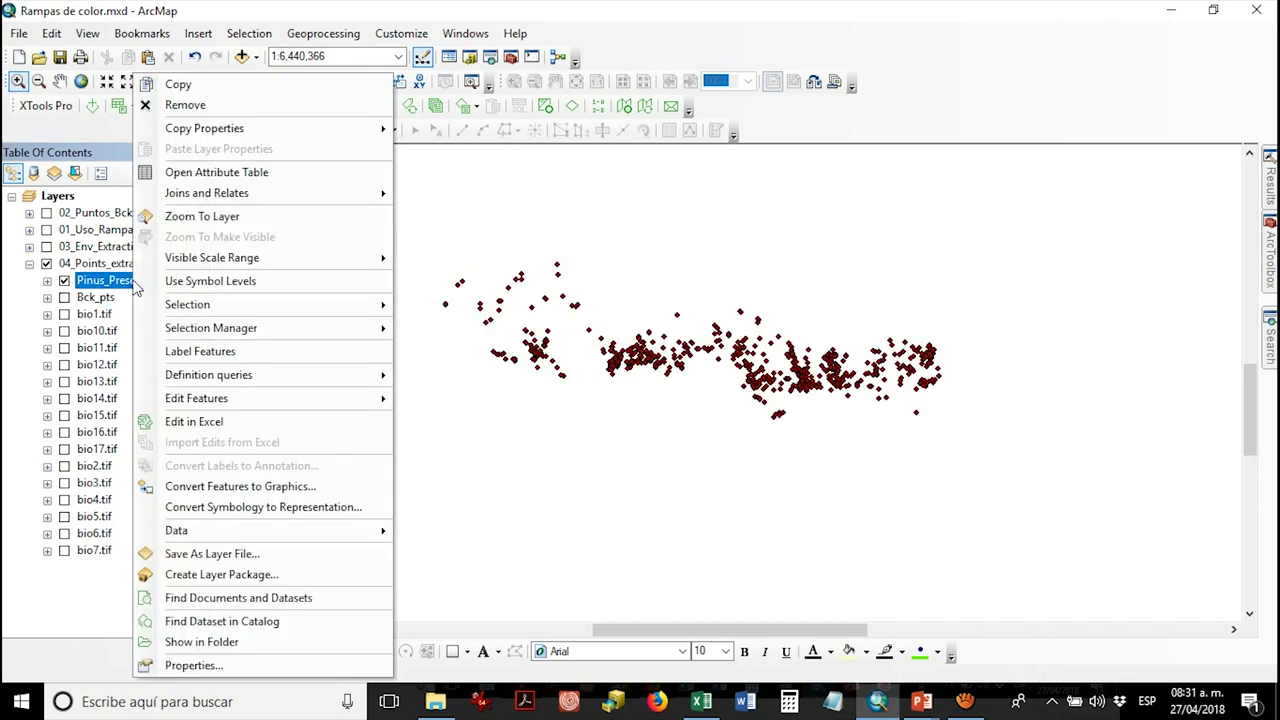
{"action": "left_click", "coordinate": [238, 176]}
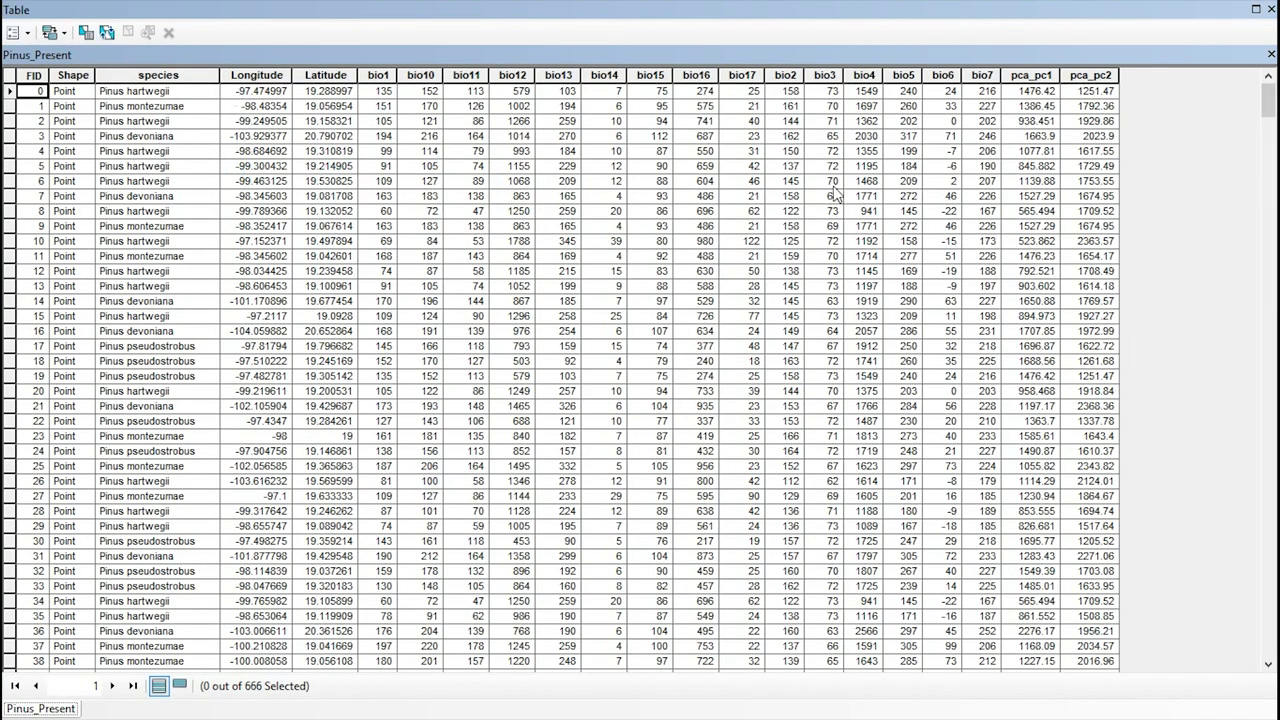
{"action": "left_click", "coordinate": [155, 167]}
{"action": "left_click", "coordinate": [156, 287]}
{"action": "left_click", "coordinate": [174, 391]}
{"action": "left_click", "coordinate": [147, 484]}
{"action": "right_click", "coordinate": [186, 74]}
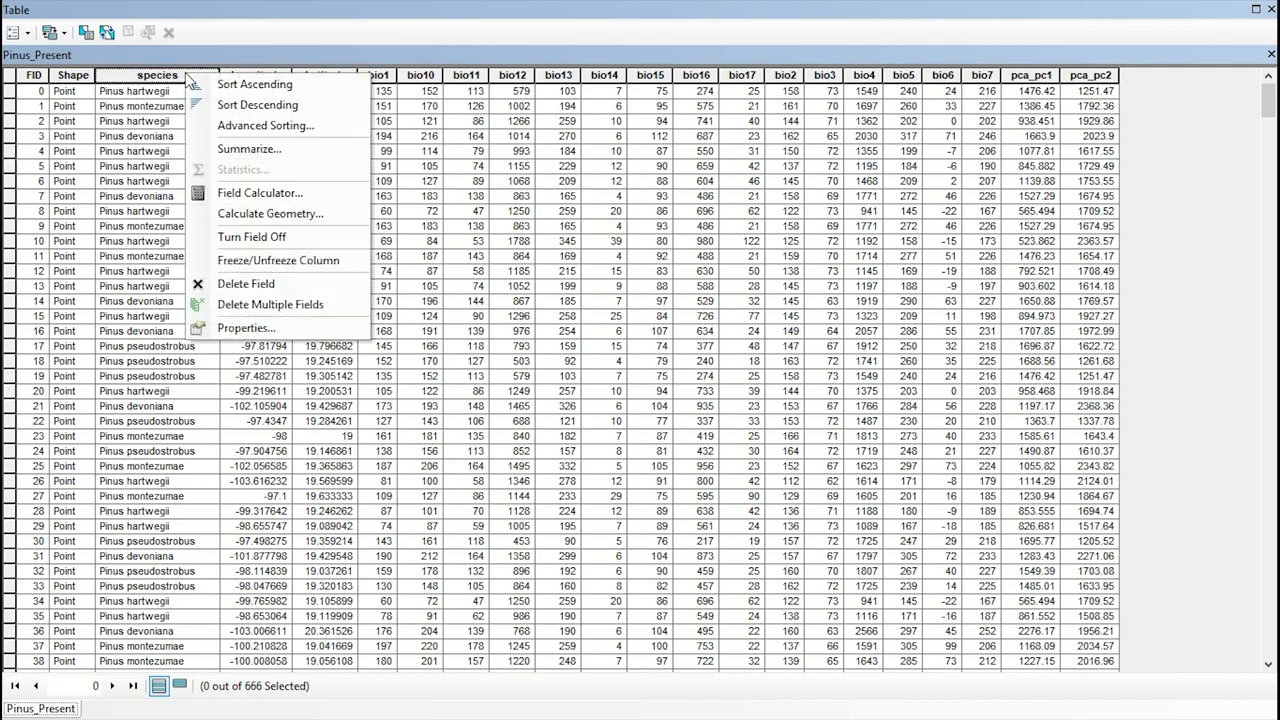
{"action": "left_click", "coordinate": [238, 85]}
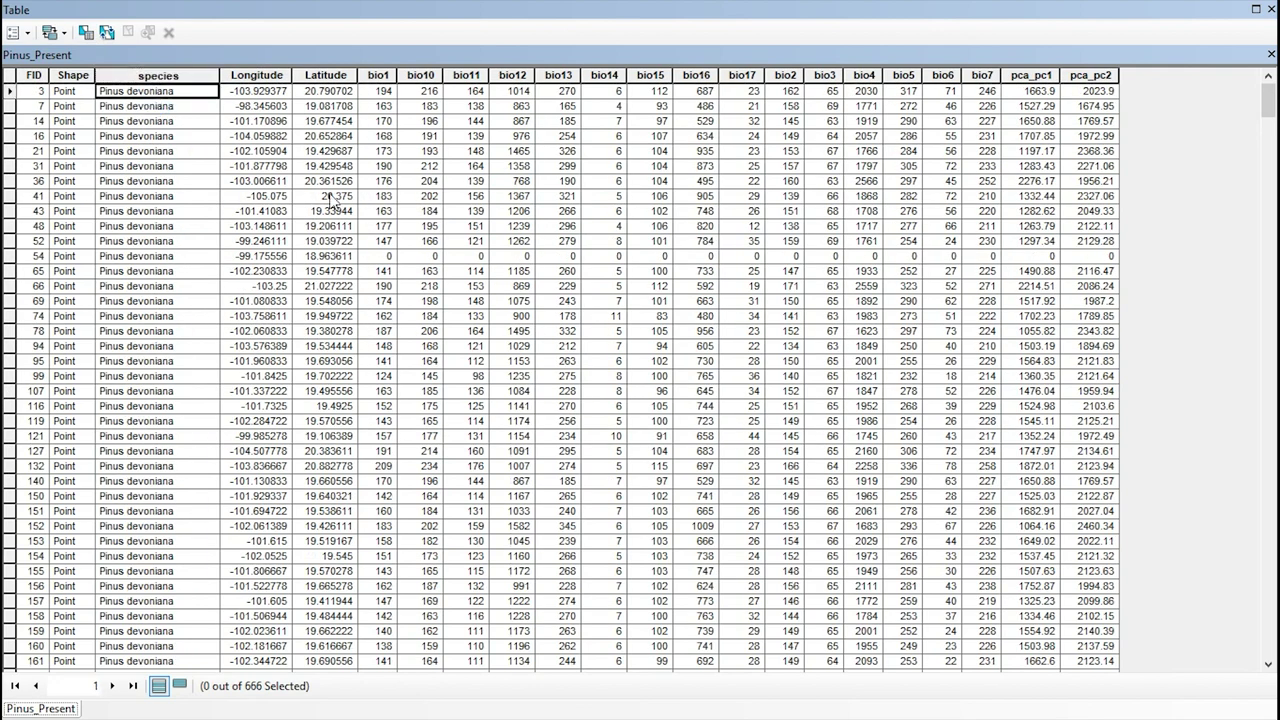
- Examine which species occur among the sorted Pinus_Present records down to the end of the table, and close it
{"action": "scroll", "coordinate": [167, 128], "scroll_direction": "down", "scroll_amount": 20}
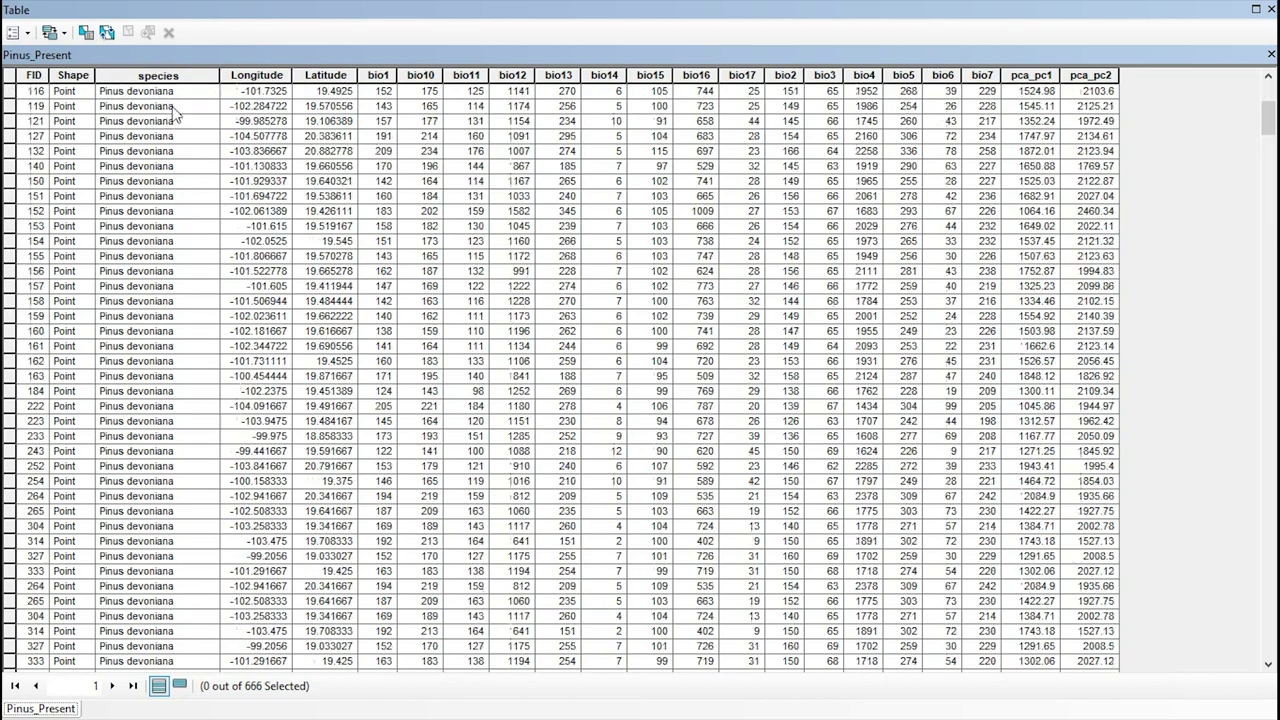
{"action": "scroll", "coordinate": [170, 137], "scroll_direction": "down", "scroll_amount": 9}
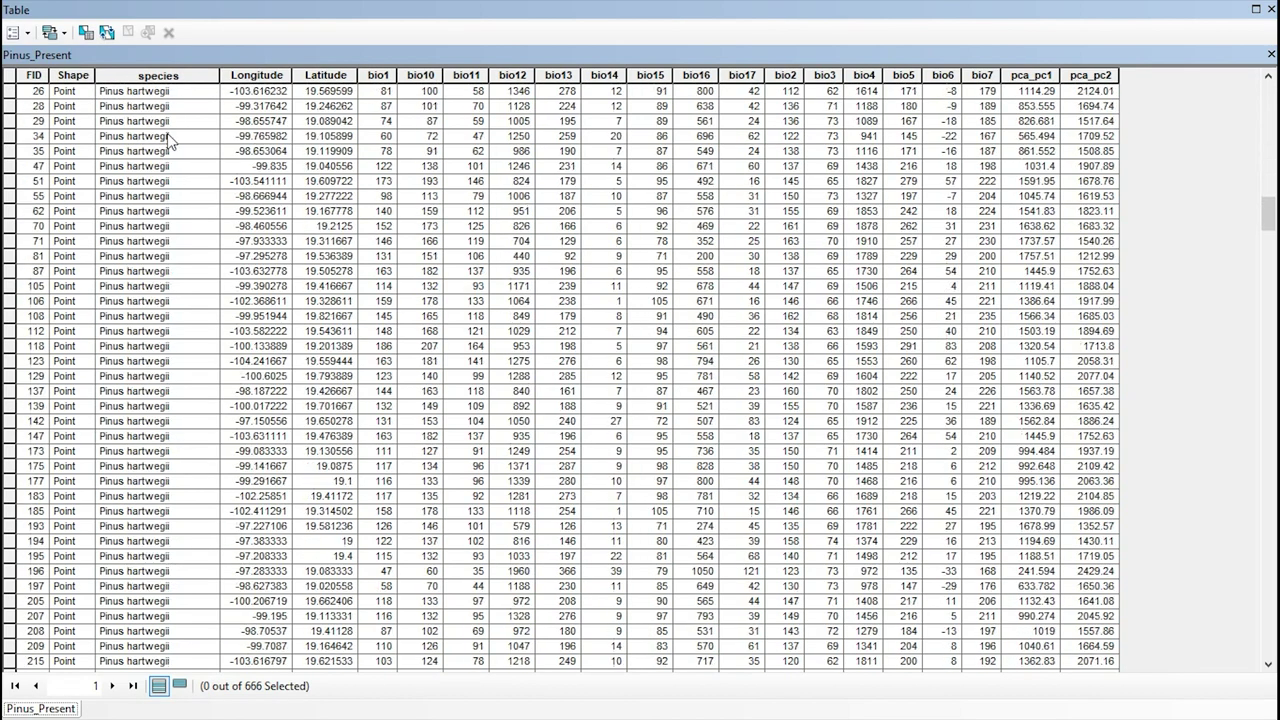
{"action": "scroll", "coordinate": [170, 337], "scroll_direction": "down", "scroll_amount": 15}
{"action": "scroll", "coordinate": [170, 337], "scroll_direction": "down", "scroll_amount": 20}
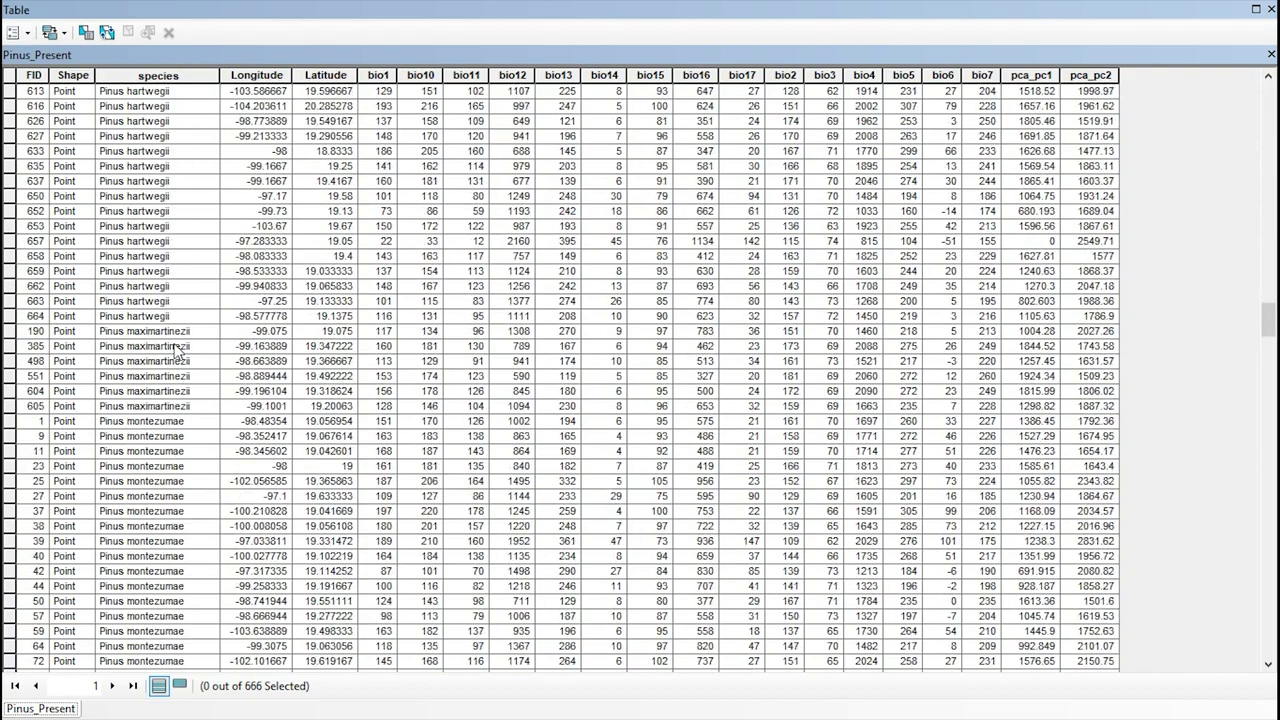
{"action": "scroll", "coordinate": [176, 345], "scroll_direction": "down", "scroll_amount": 20}
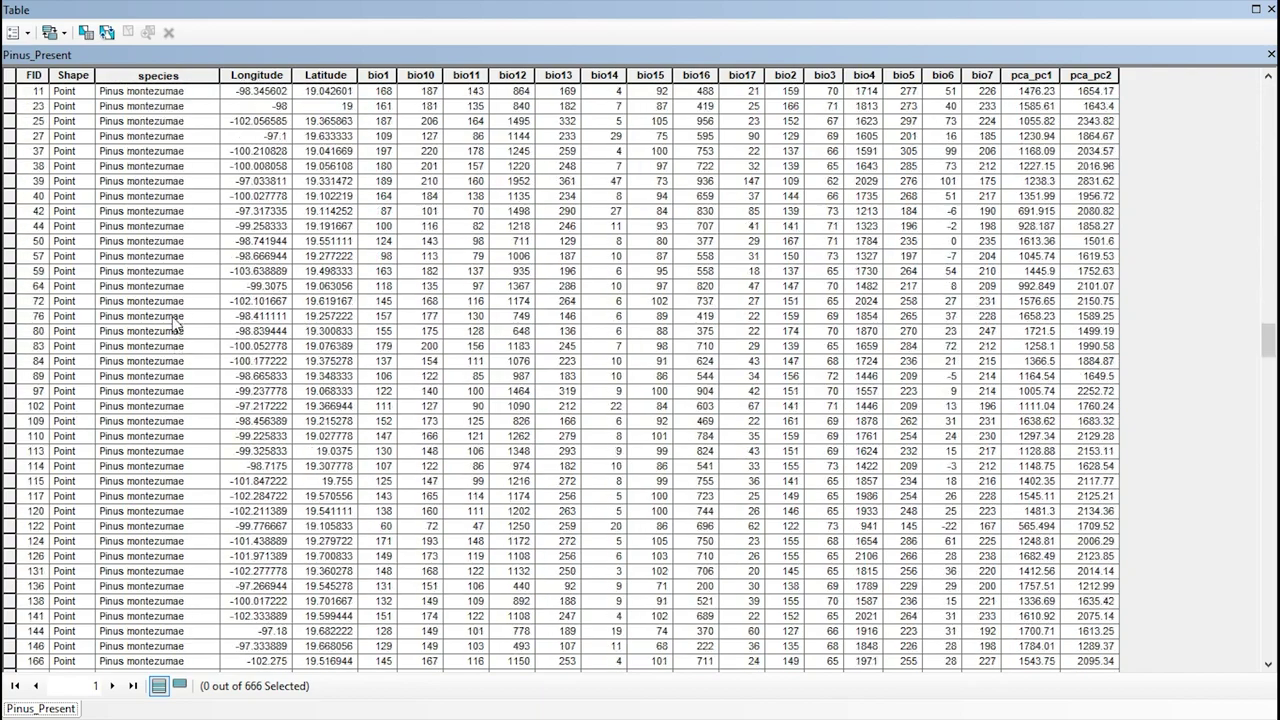
{"action": "scroll", "coordinate": [176, 316], "scroll_direction": "down", "scroll_amount": 20}
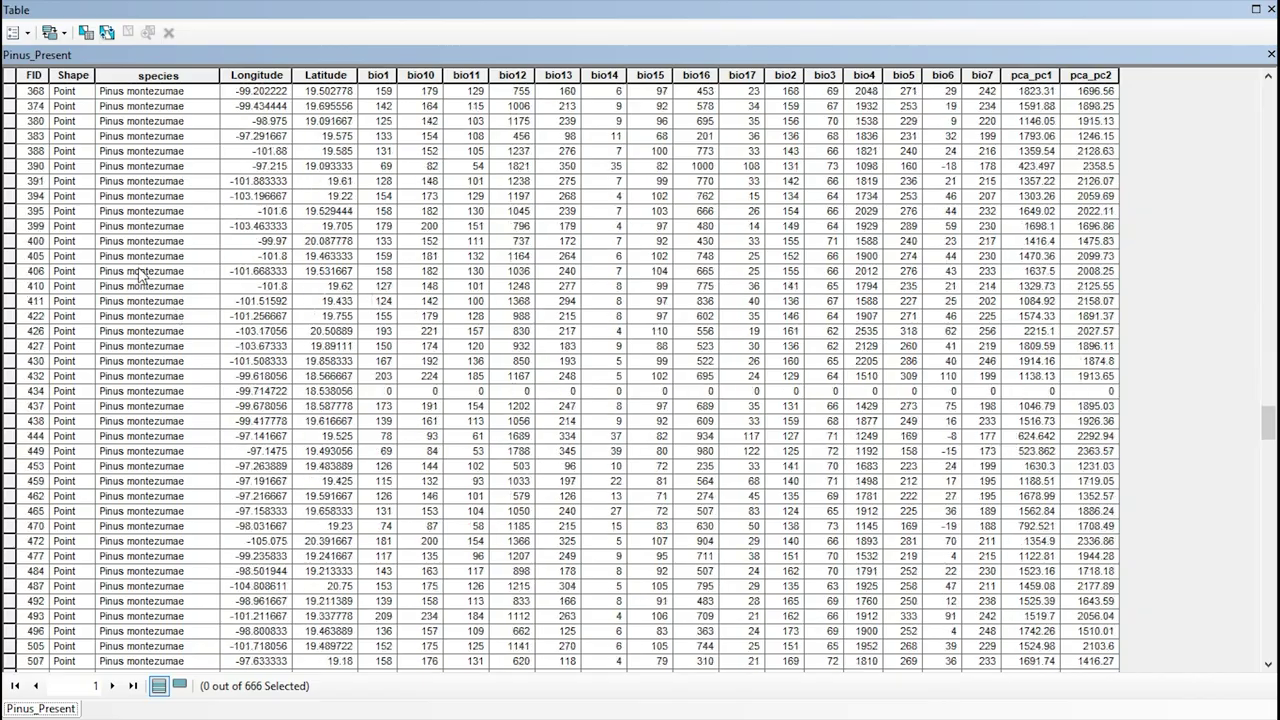
{"action": "scroll", "coordinate": [163, 270], "scroll_direction": "down", "scroll_amount": 10}
{"action": "scroll", "coordinate": [163, 270], "scroll_direction": "down", "scroll_amount": 20}
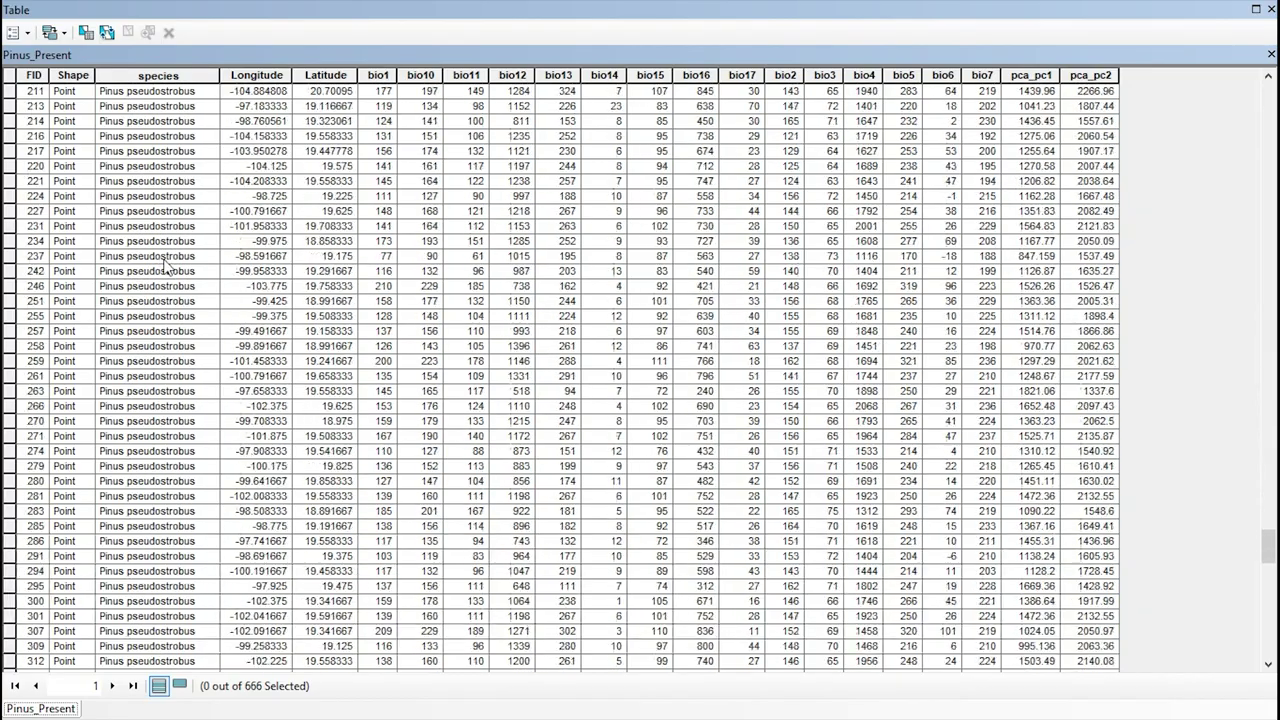
{"action": "scroll", "coordinate": [165, 270], "scroll_direction": "down", "scroll_amount": 15}
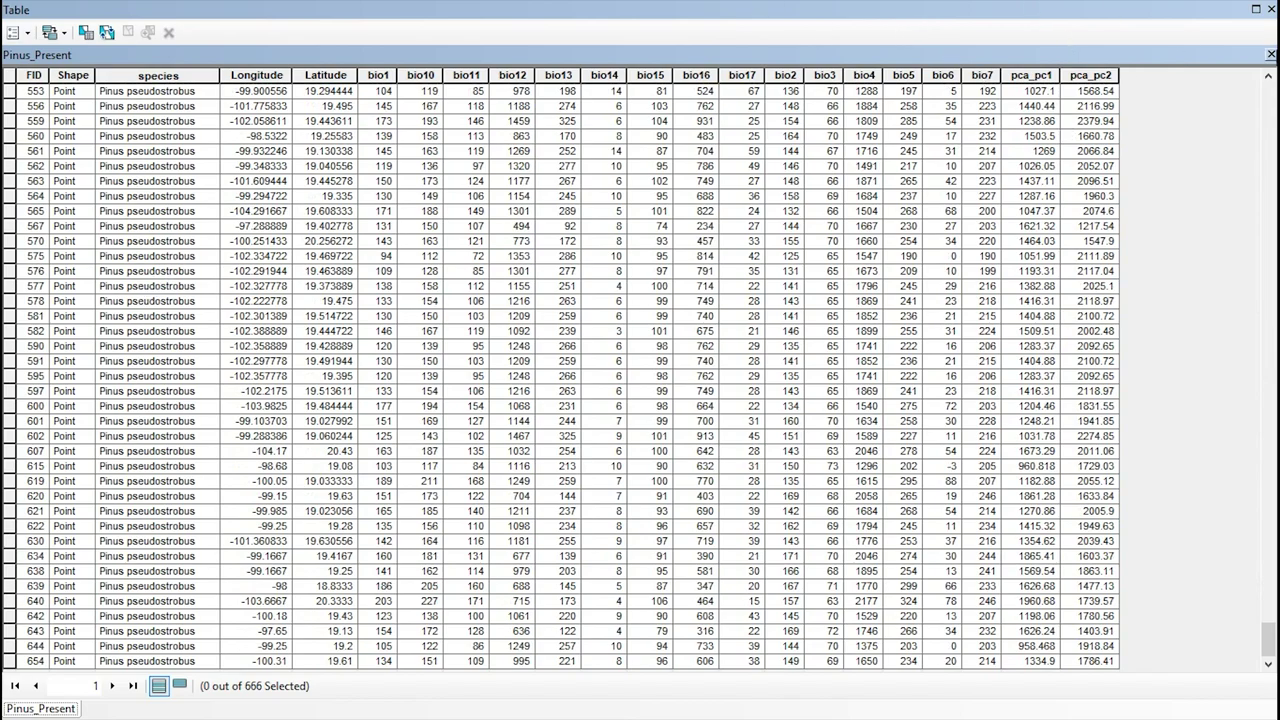
{"action": "left_click", "coordinate": [1272, 9]}
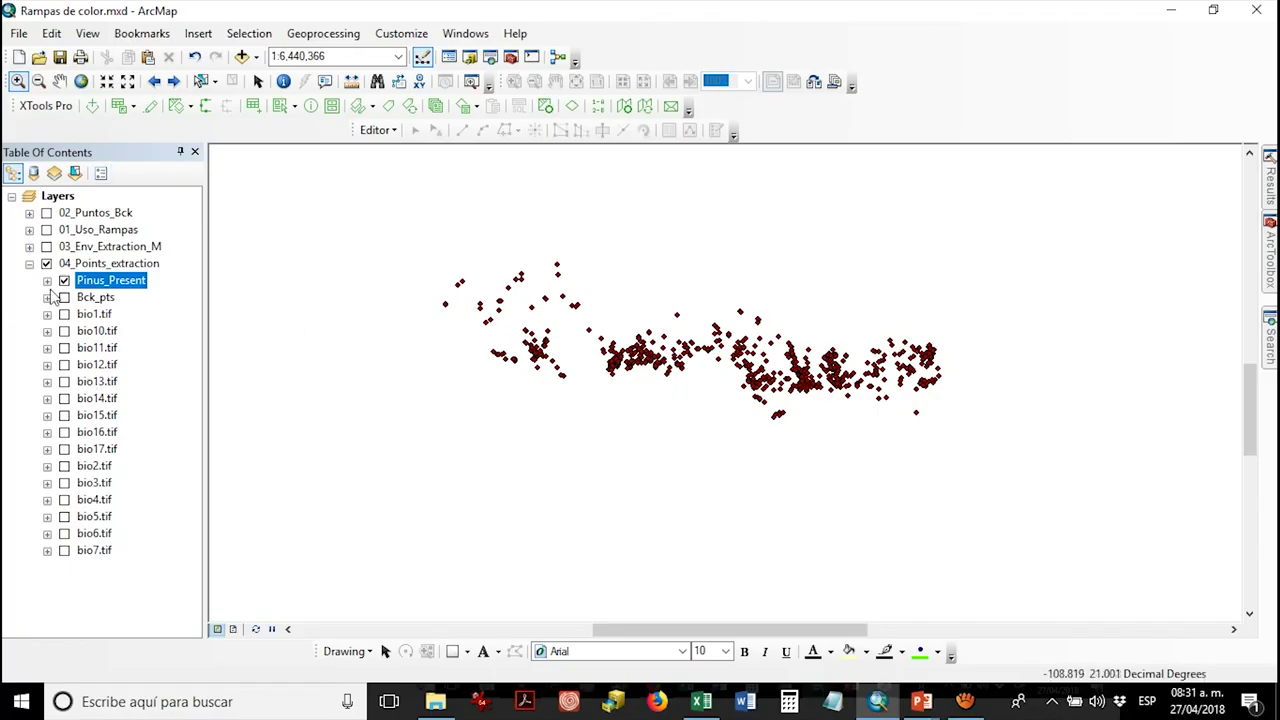
- Categorize the Pinus_Present symbology by unique values of the species field, adding all of its values
{"action": "double_click", "coordinate": [112, 281]}
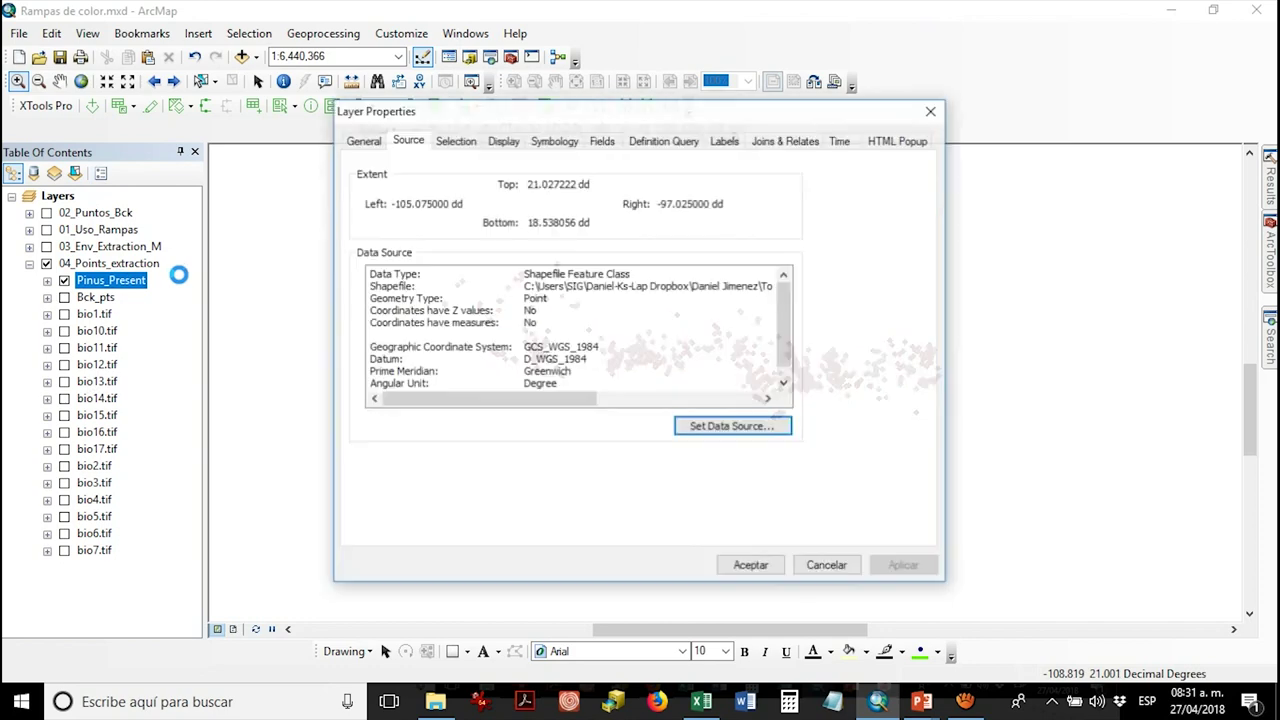
{"action": "left_click", "coordinate": [556, 143]}
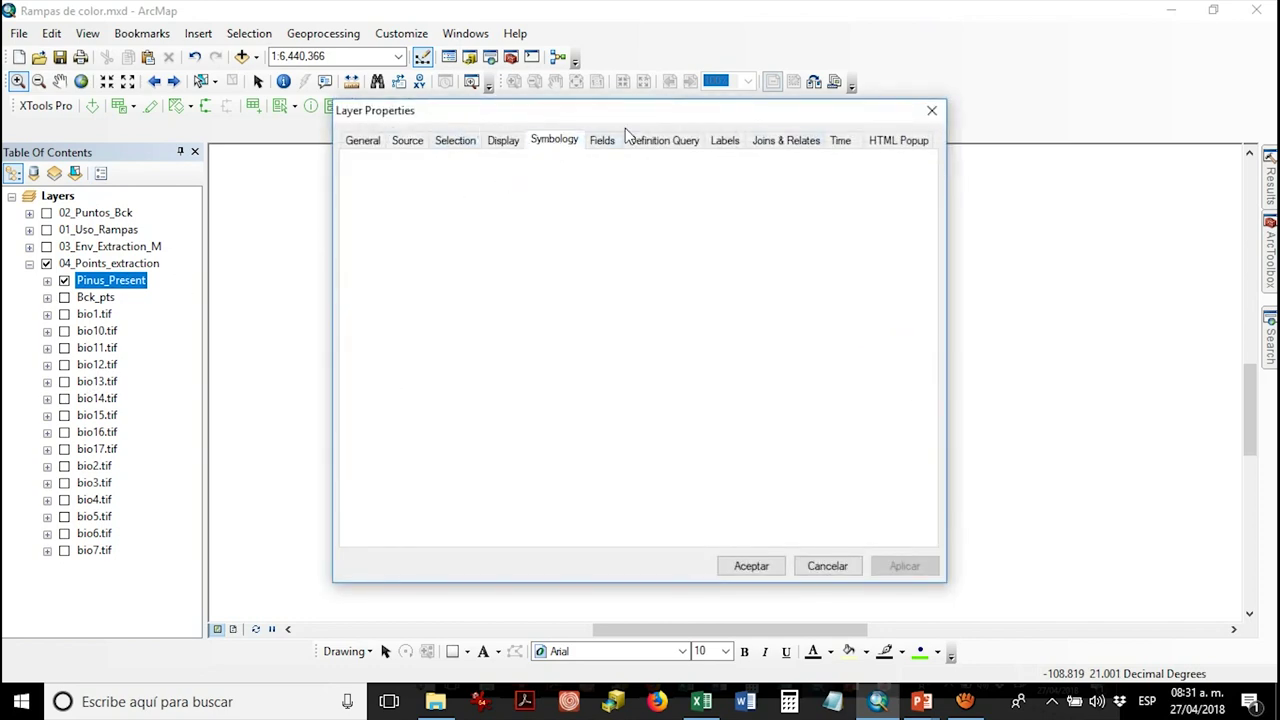
{"action": "left_click", "coordinate": [385, 204]}
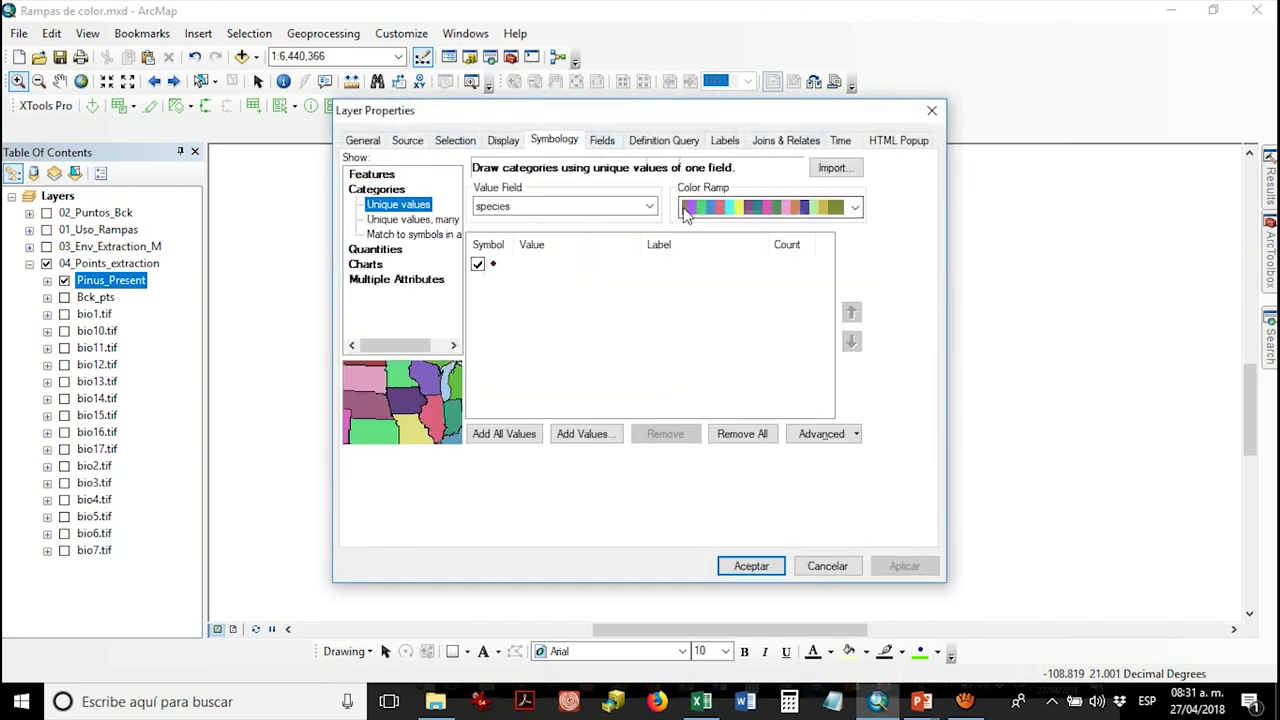
{"action": "left_click", "coordinate": [649, 206]}
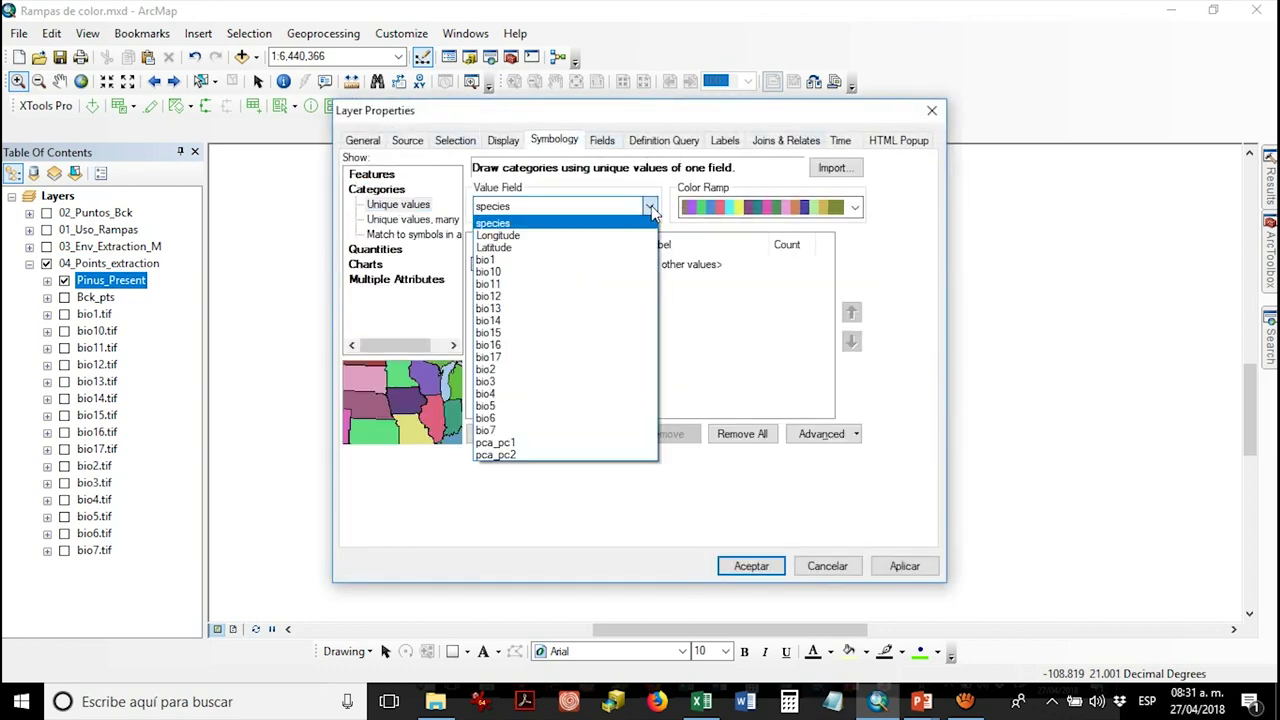
{"action": "left_click", "coordinate": [560, 223]}
{"action": "left_click", "coordinate": [523, 437]}
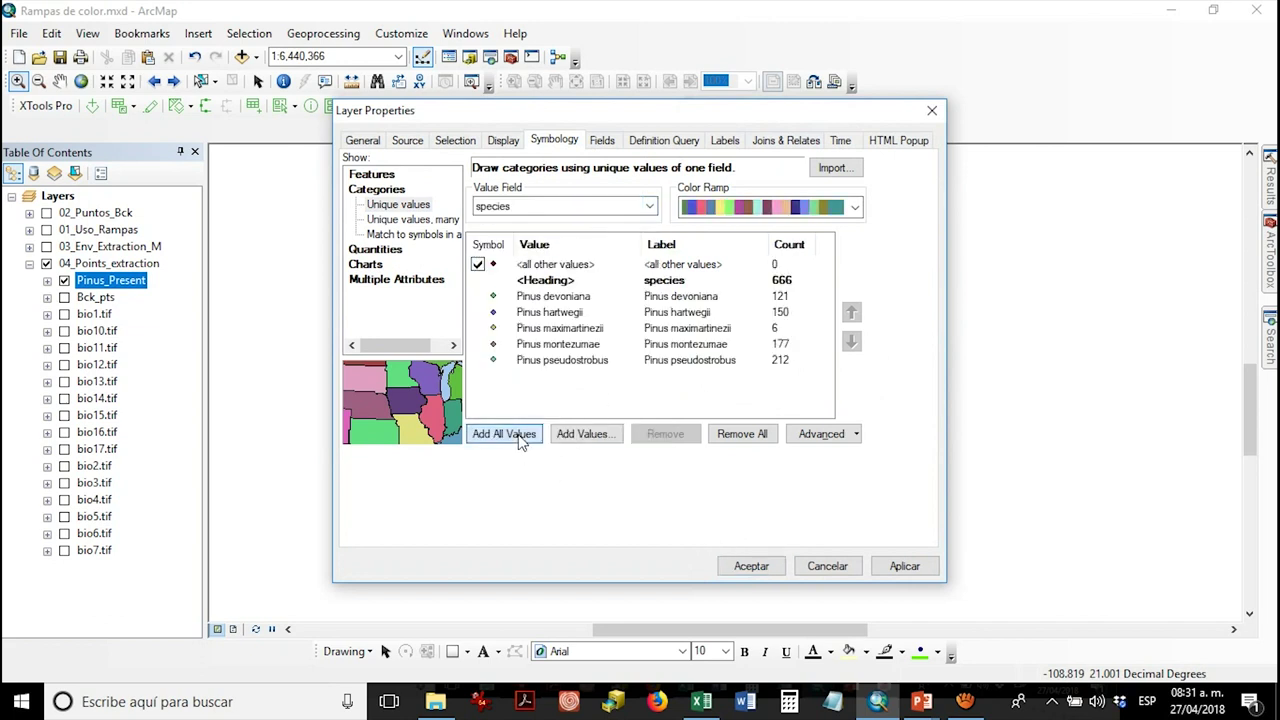
- Exclude the all-other-values class from the Pinus_Present symbology and apply it to the layer
{"action": "left_click", "coordinate": [478, 264]}
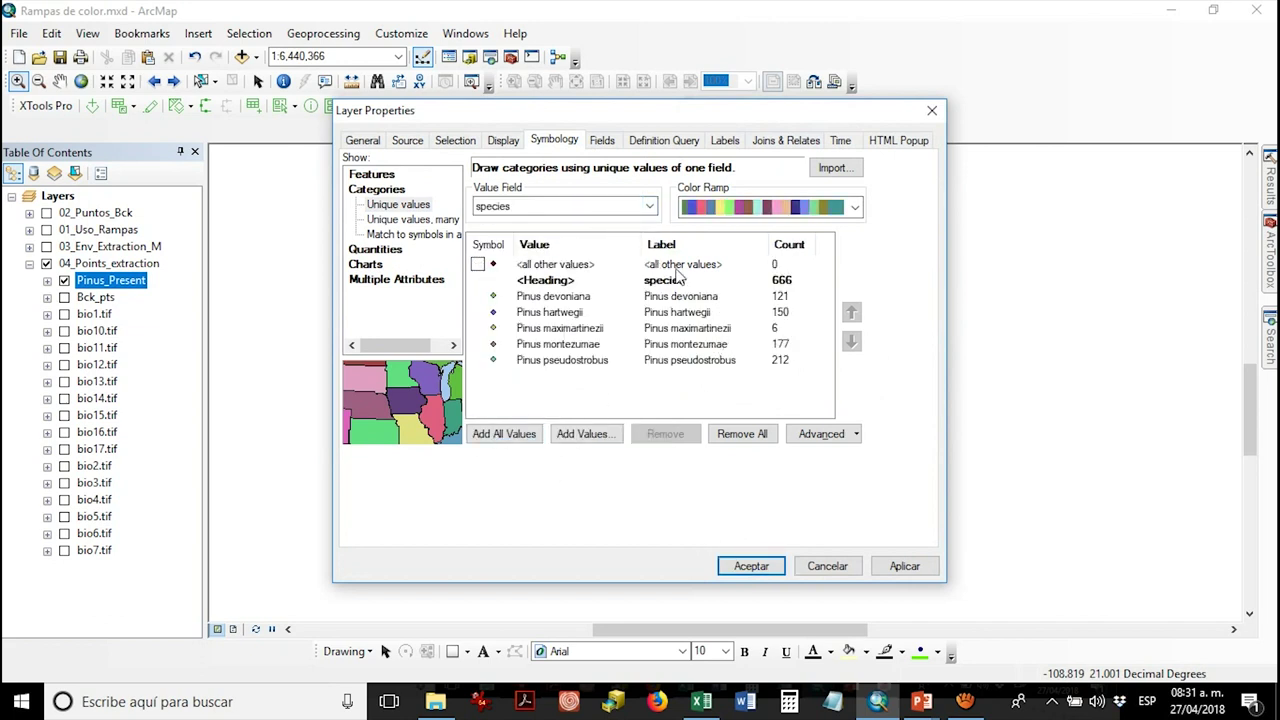
{"action": "left_click", "coordinate": [900, 566]}
{"action": "left_click", "coordinate": [751, 566]}
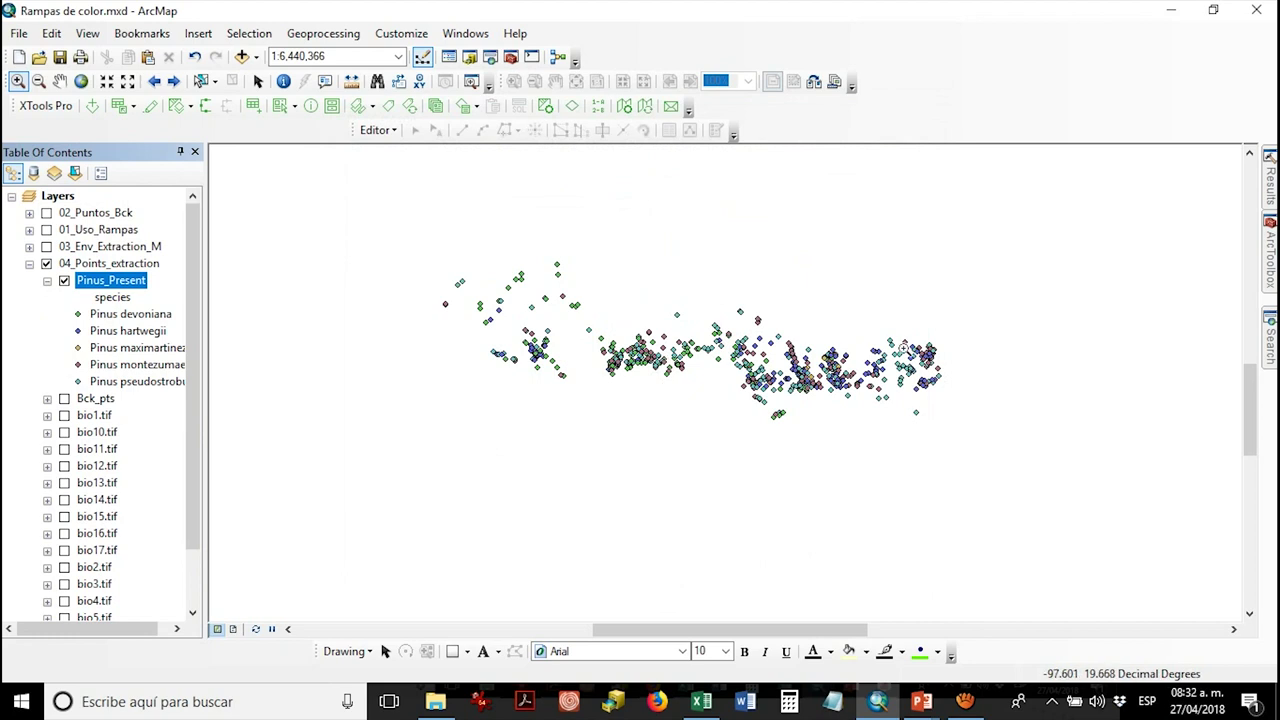
- Collapse the Pinus_Present legend, display Bck_pts in its place for comparison, and return to Pinus_Present
{"action": "left_click", "coordinate": [47, 281]}
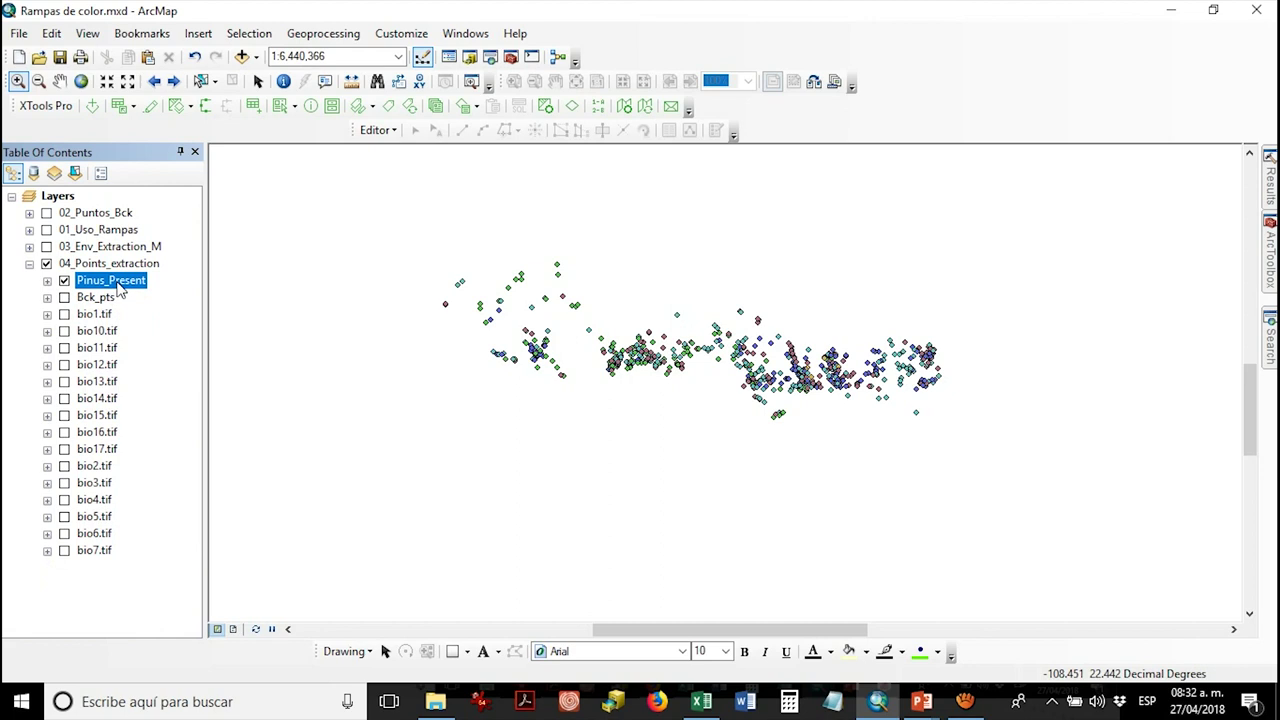
{"action": "left_click", "coordinate": [64, 280]}
{"action": "left_click", "coordinate": [64, 297]}
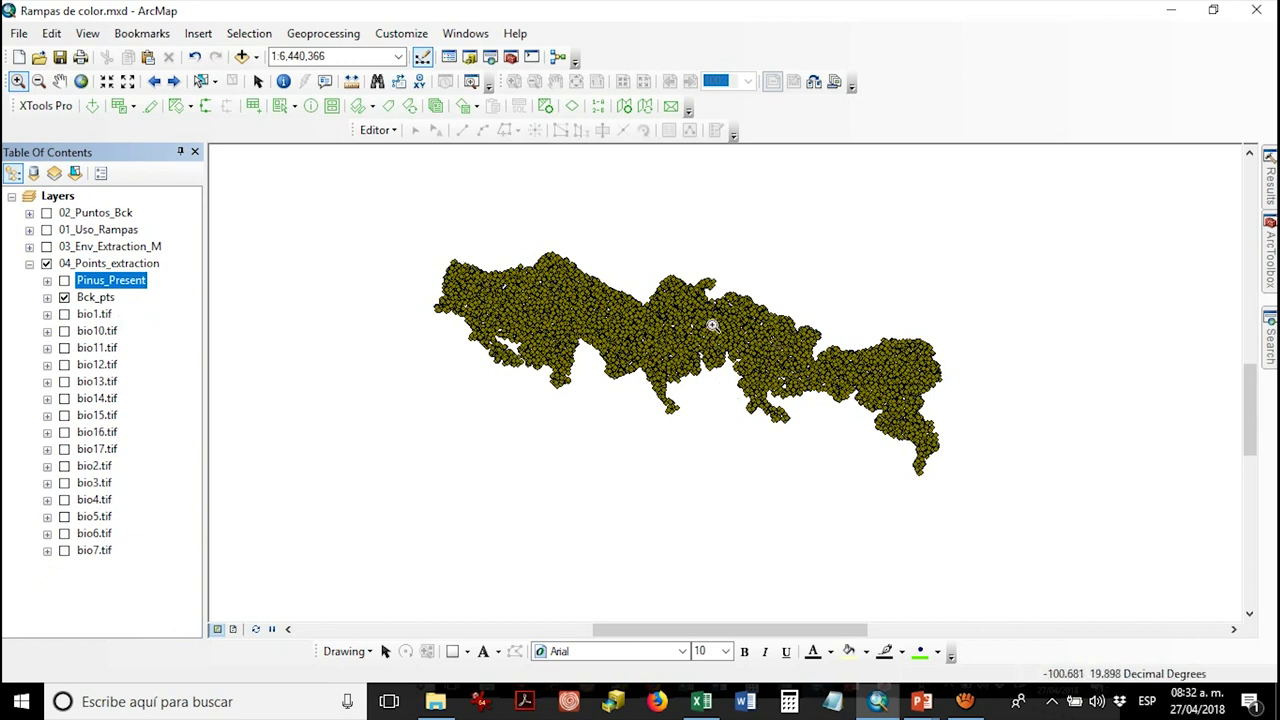
{"action": "left_click", "coordinate": [64, 295]}
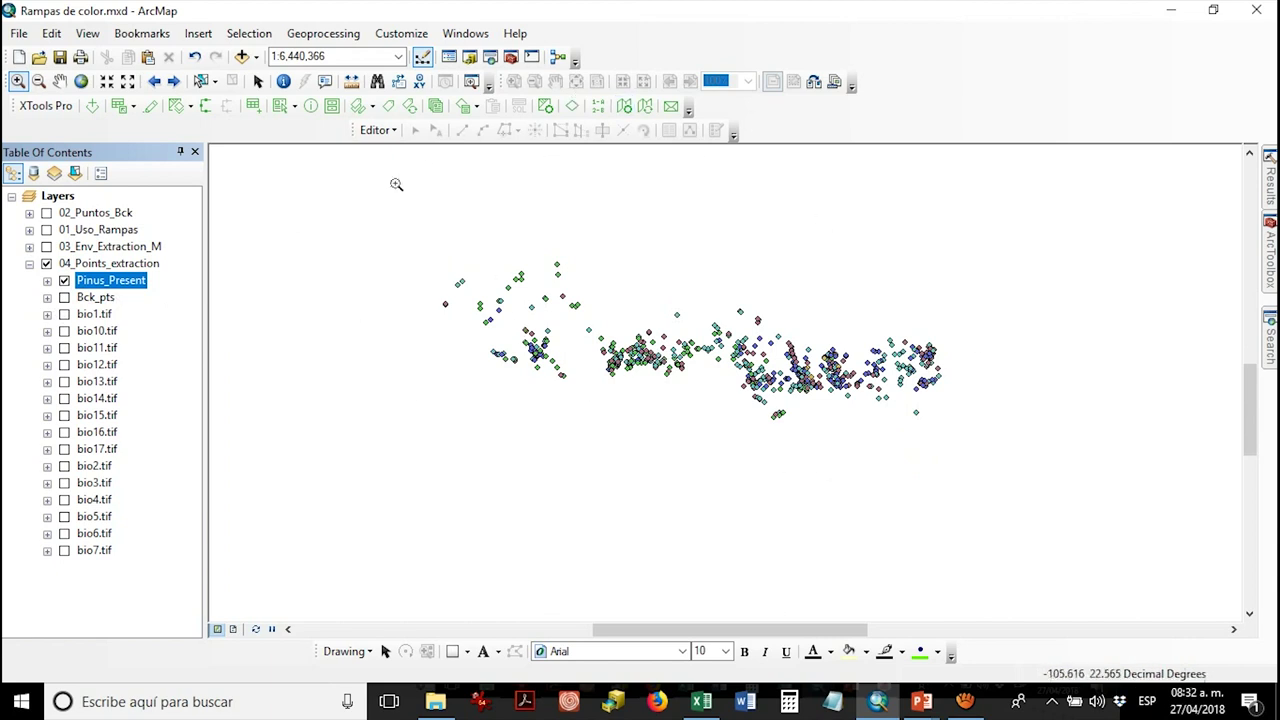
- Display Bck_pts instead of Pinus_Present and open the Bck_pts attribute table
{"action": "left_click", "coordinate": [64, 281]}
{"action": "left_click", "coordinate": [64, 297]}
{"action": "left_click", "coordinate": [90, 299]}
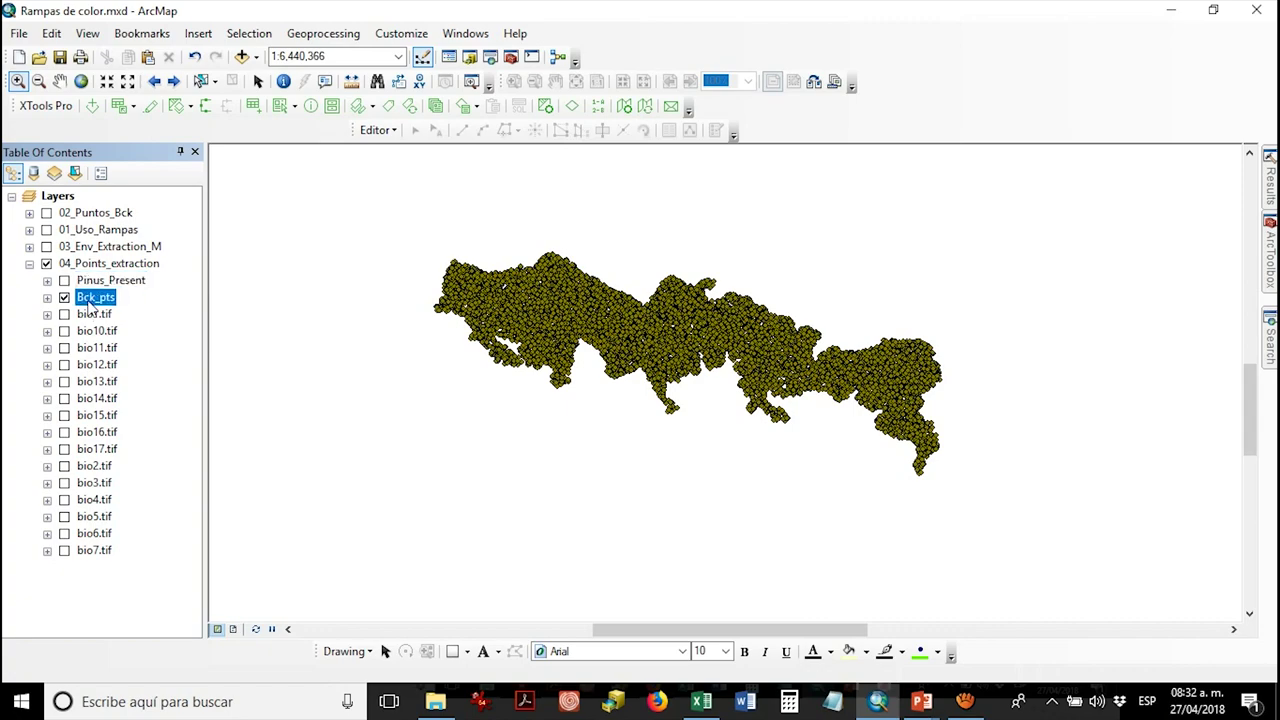
{"action": "right_click", "coordinate": [90, 306]}
{"action": "left_click", "coordinate": [190, 173]}
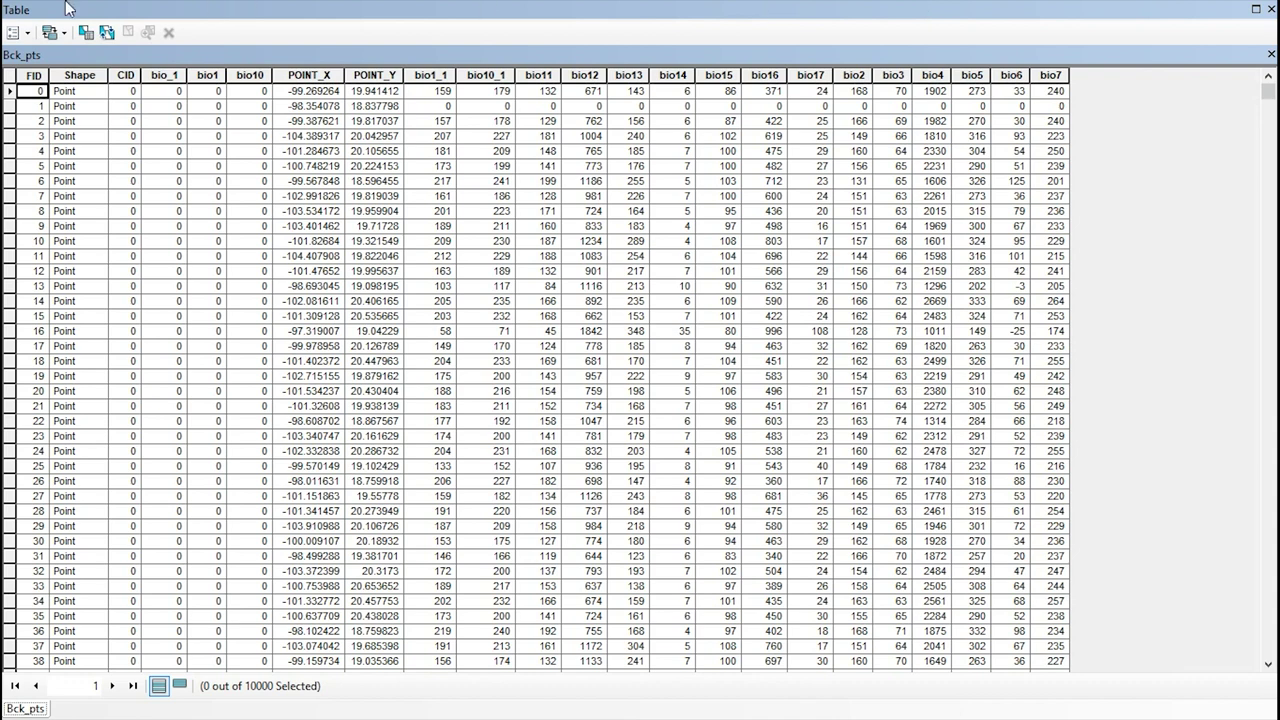
- Prepare an export of all Bck_pts records as a Text File named Bck_data.txt in C:\
{"action": "left_click", "coordinate": [29, 36]}
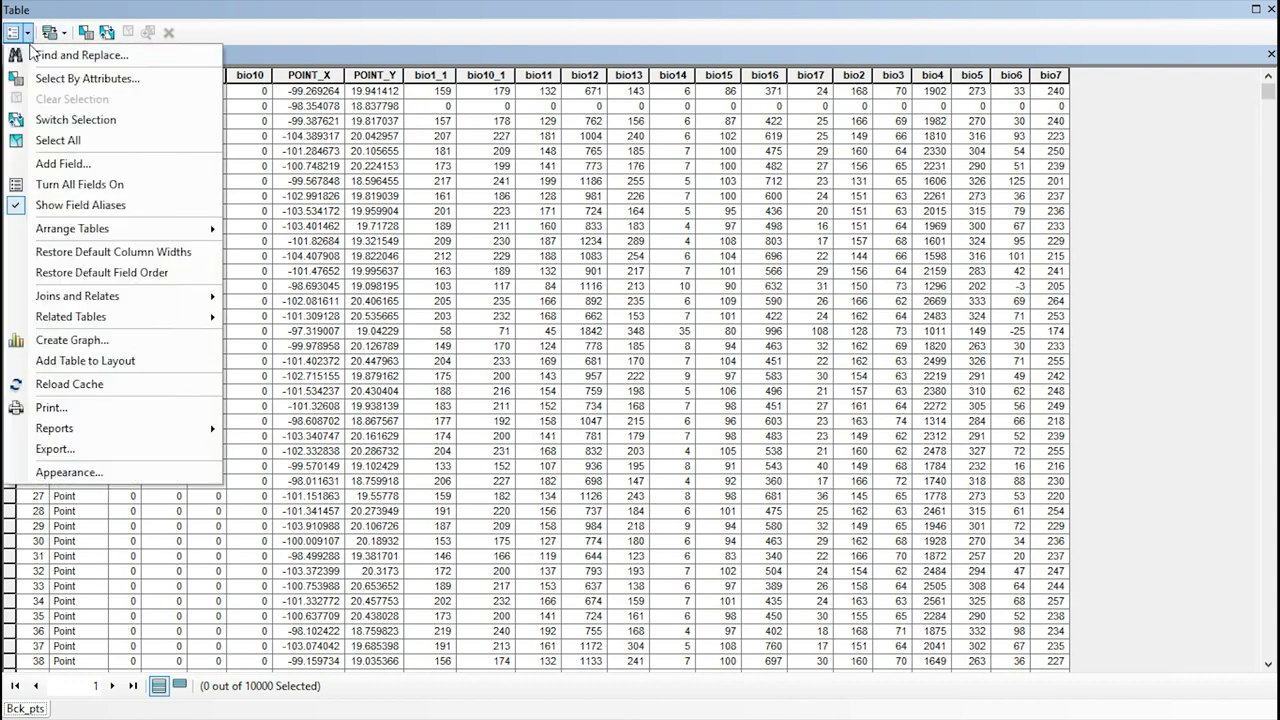
{"action": "left_click", "coordinate": [99, 450]}
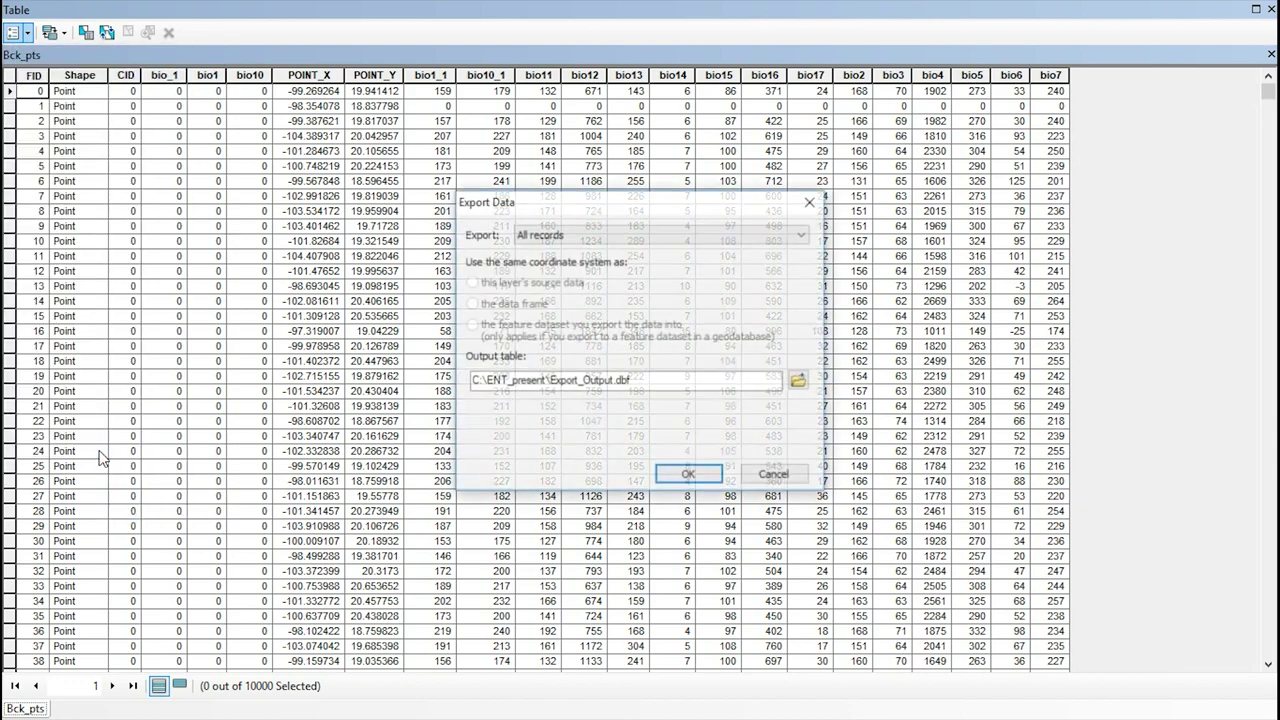
{"action": "left_click", "coordinate": [802, 384]}
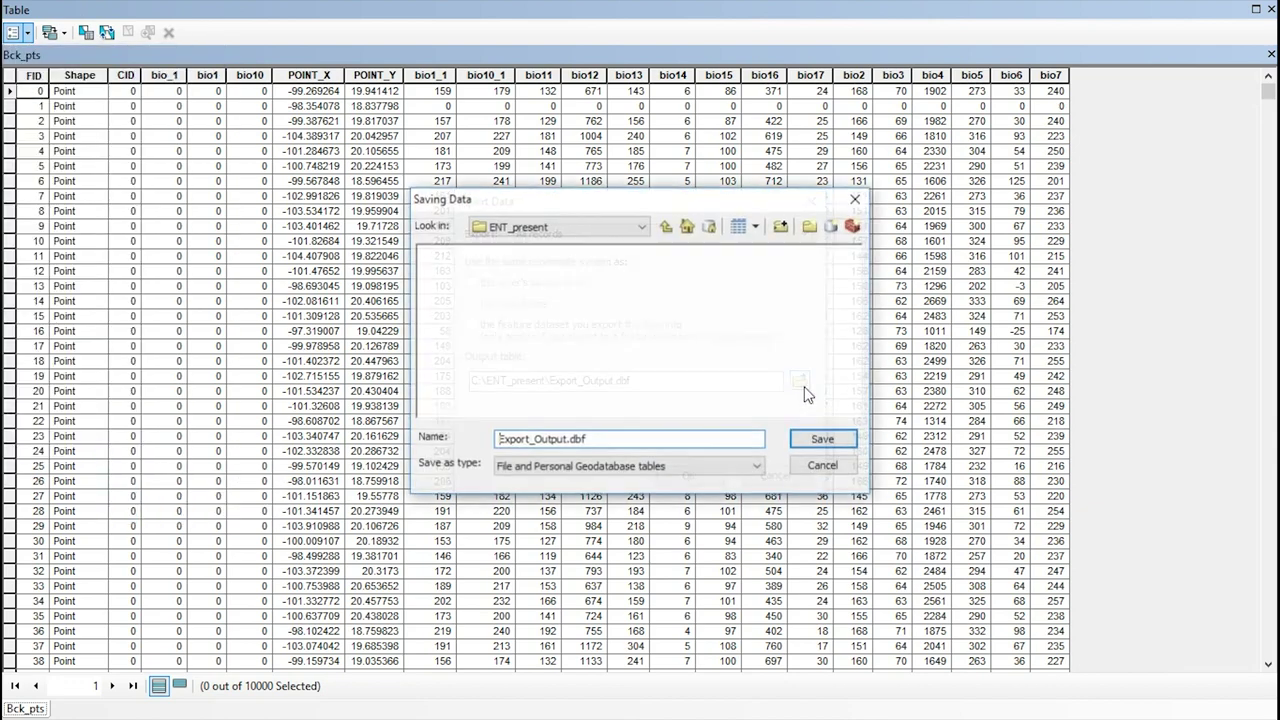
{"action": "left_click", "coordinate": [667, 227]}
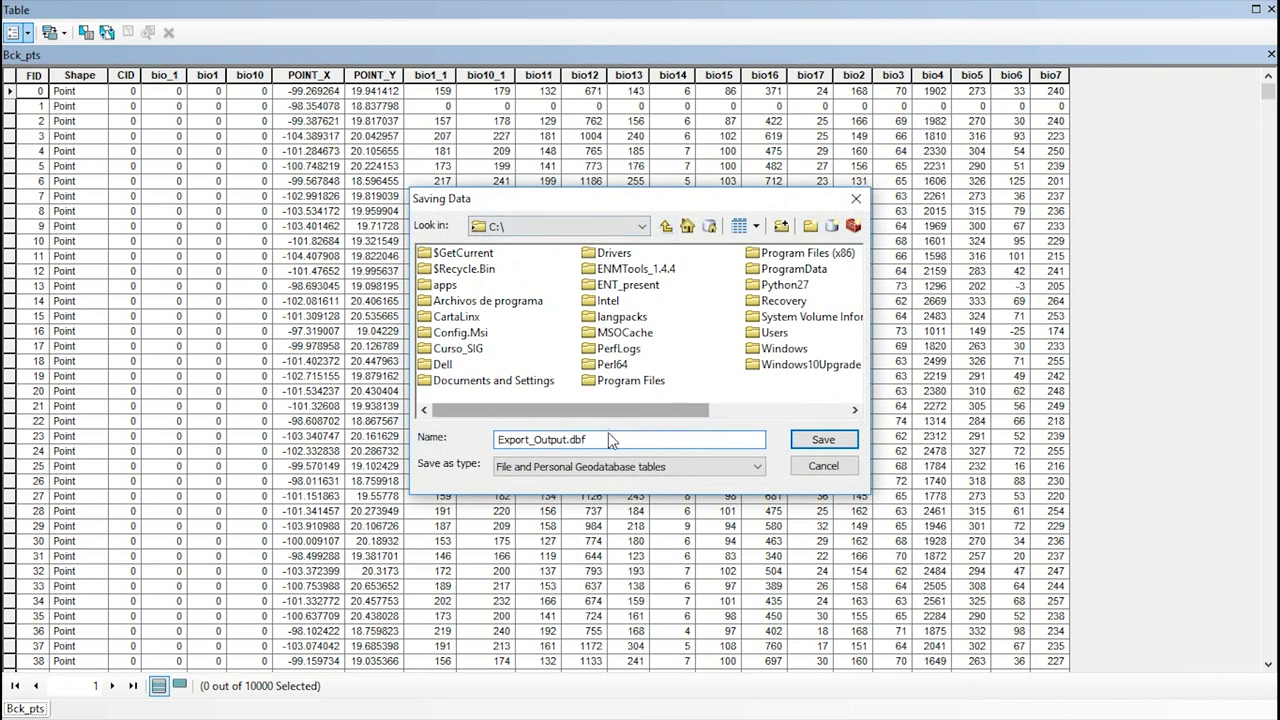
{"action": "left_click_drag", "start_coordinate": [612, 440], "coordinate": [420, 414]}
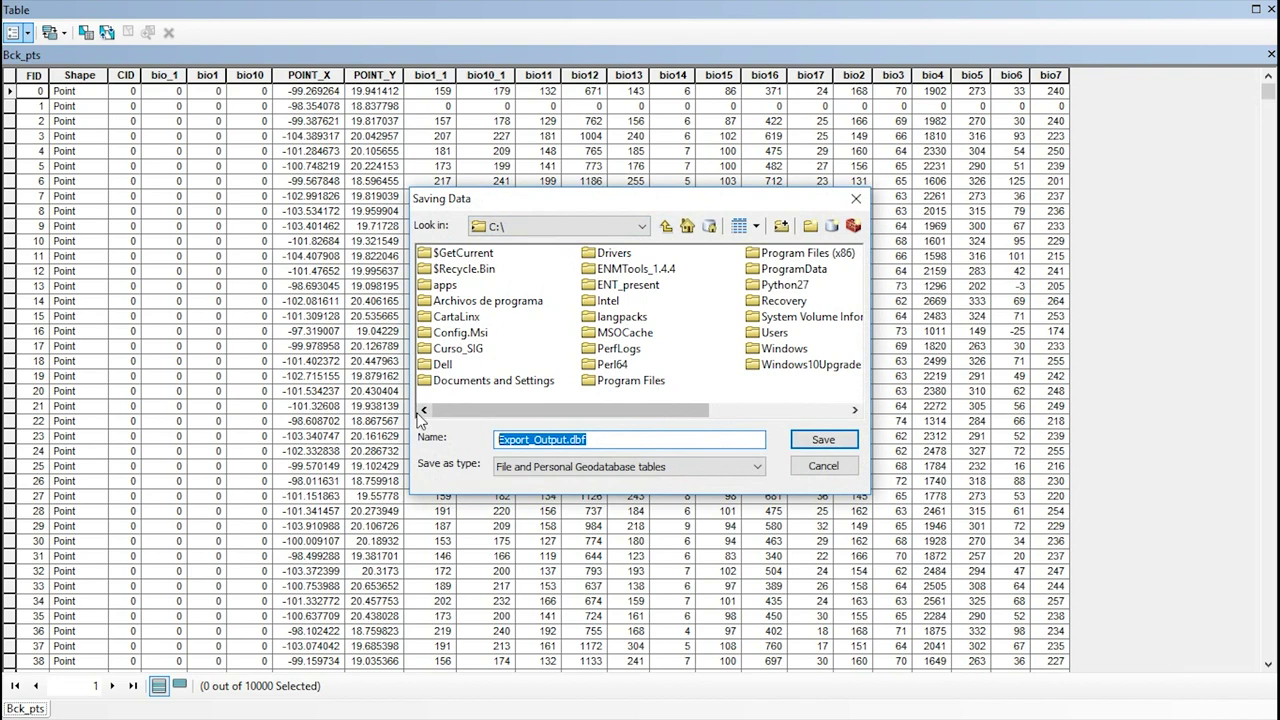
{"action": "type", "text": "Bck_data"}
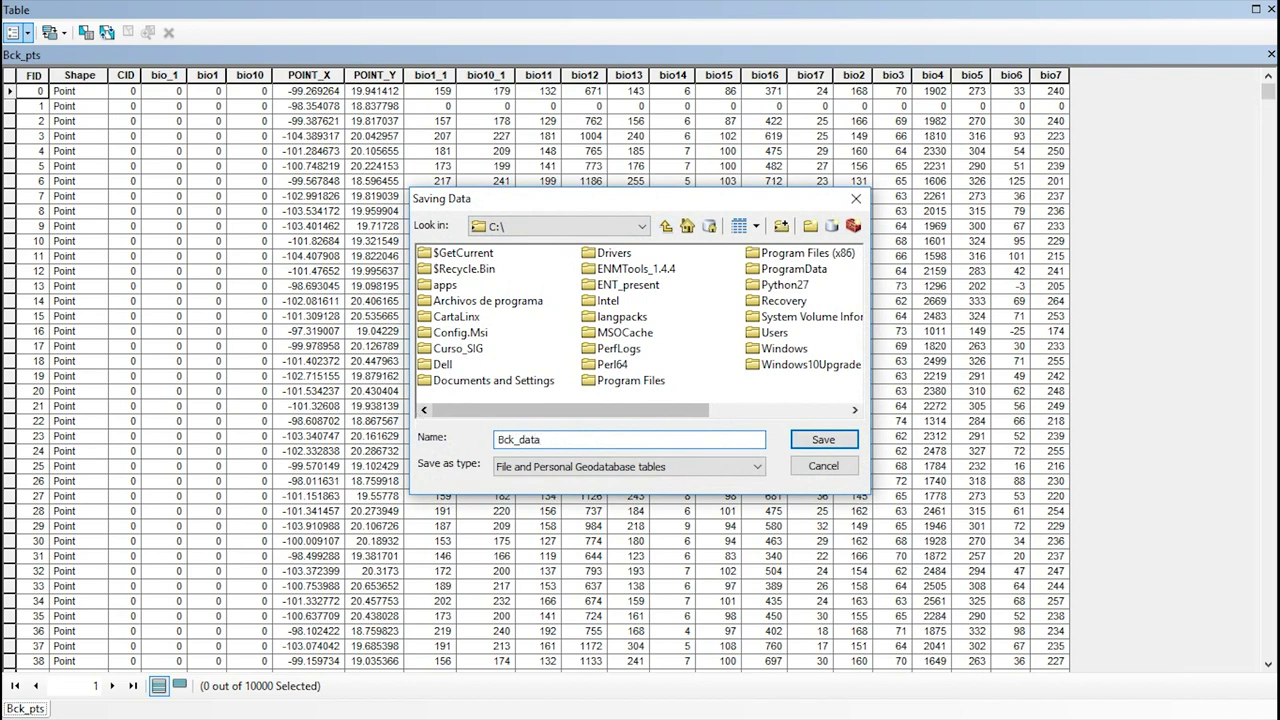
{"action": "left_click", "coordinate": [700, 467]}
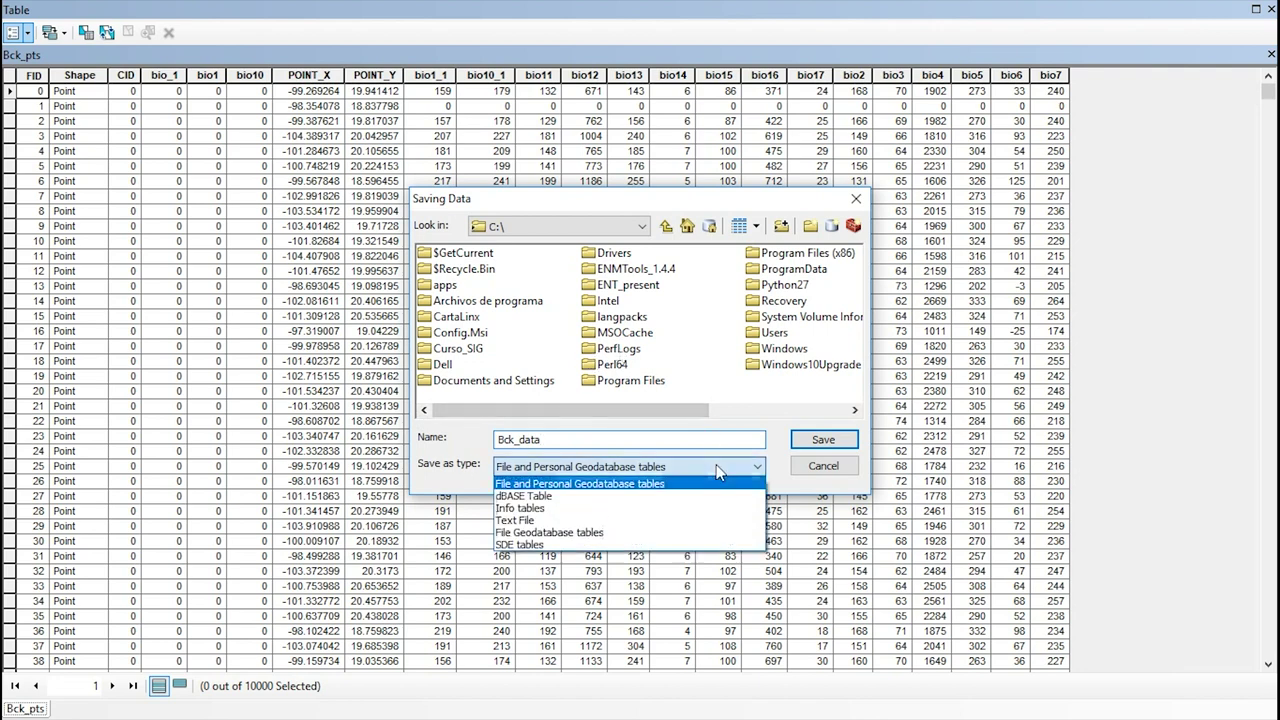
{"action": "left_click", "coordinate": [557, 521]}
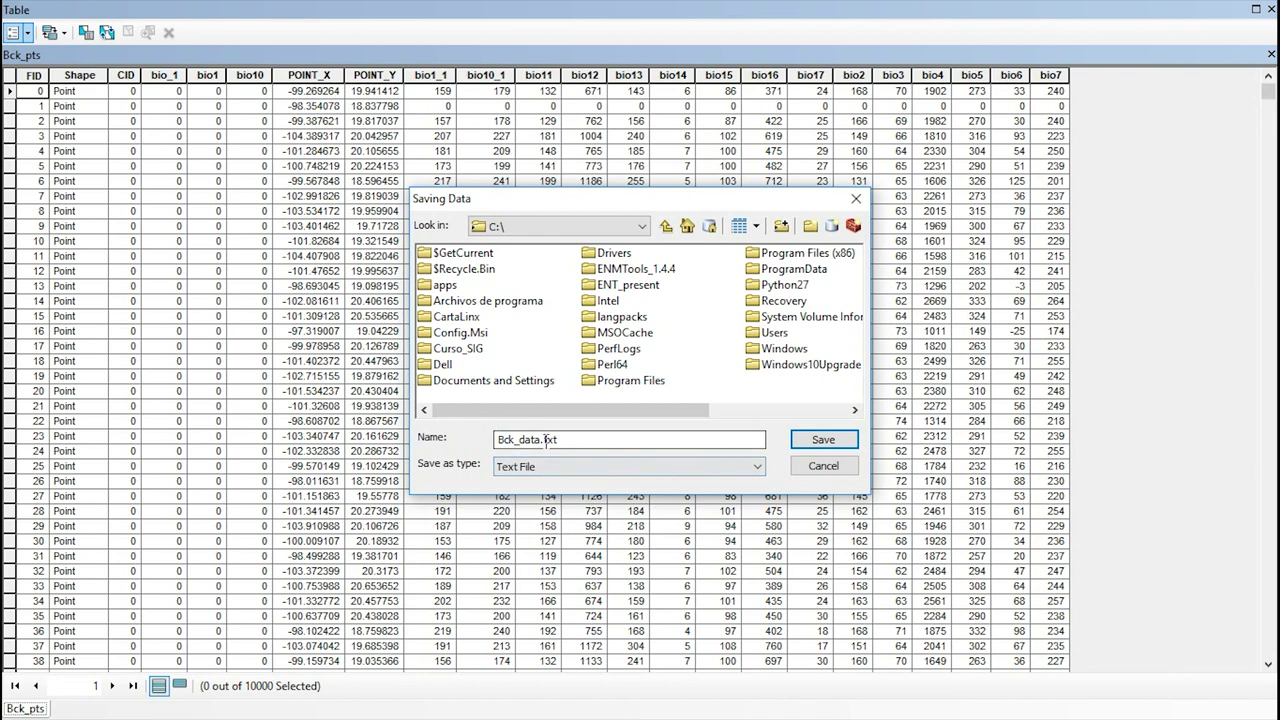
- Check the available output types, cancel the Bck_pts export, and close the attribute table
{"action": "left_click", "coordinate": [755, 466]}
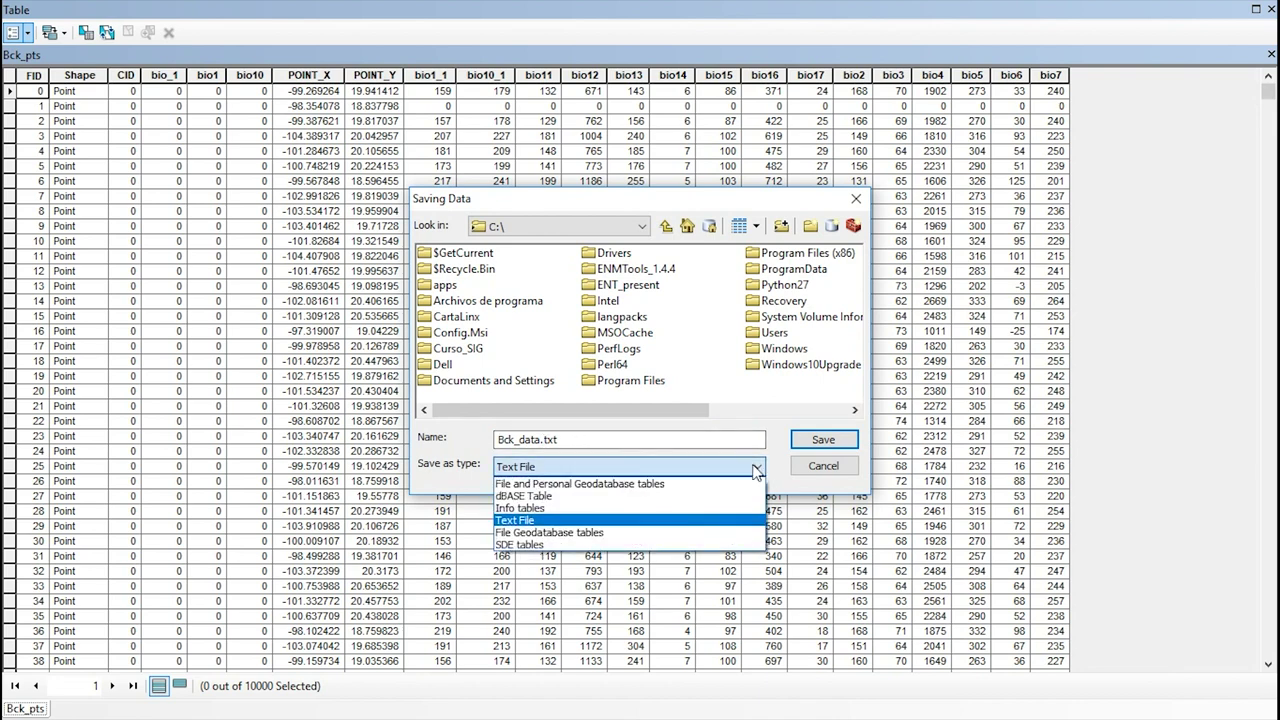
{"action": "left_click", "coordinate": [755, 467]}
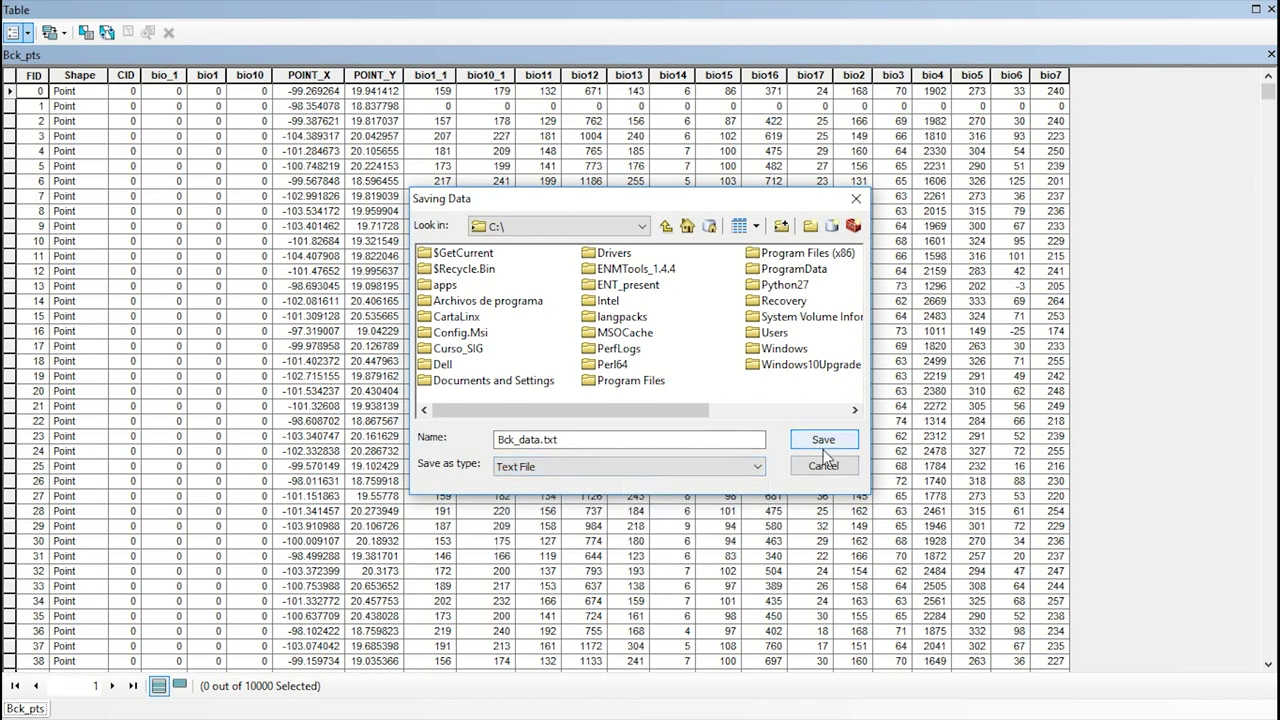
{"action": "left_click", "coordinate": [823, 466]}
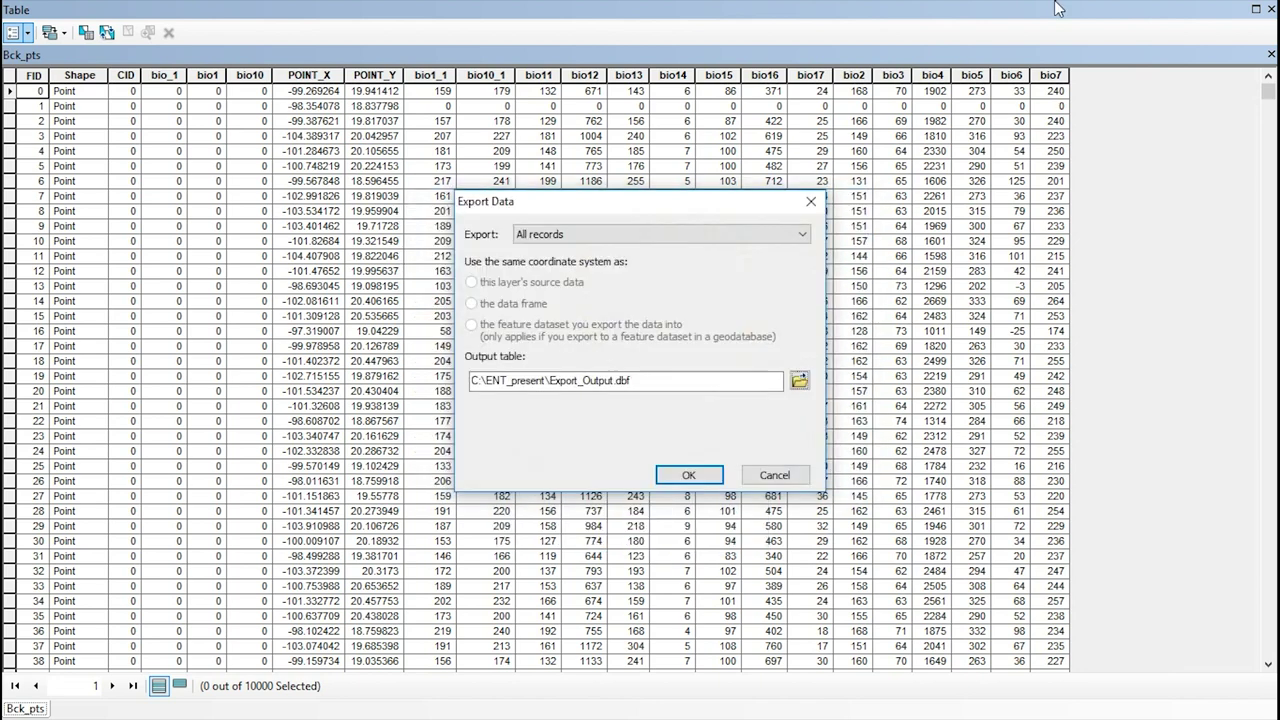
{"action": "left_click", "coordinate": [774, 471]}
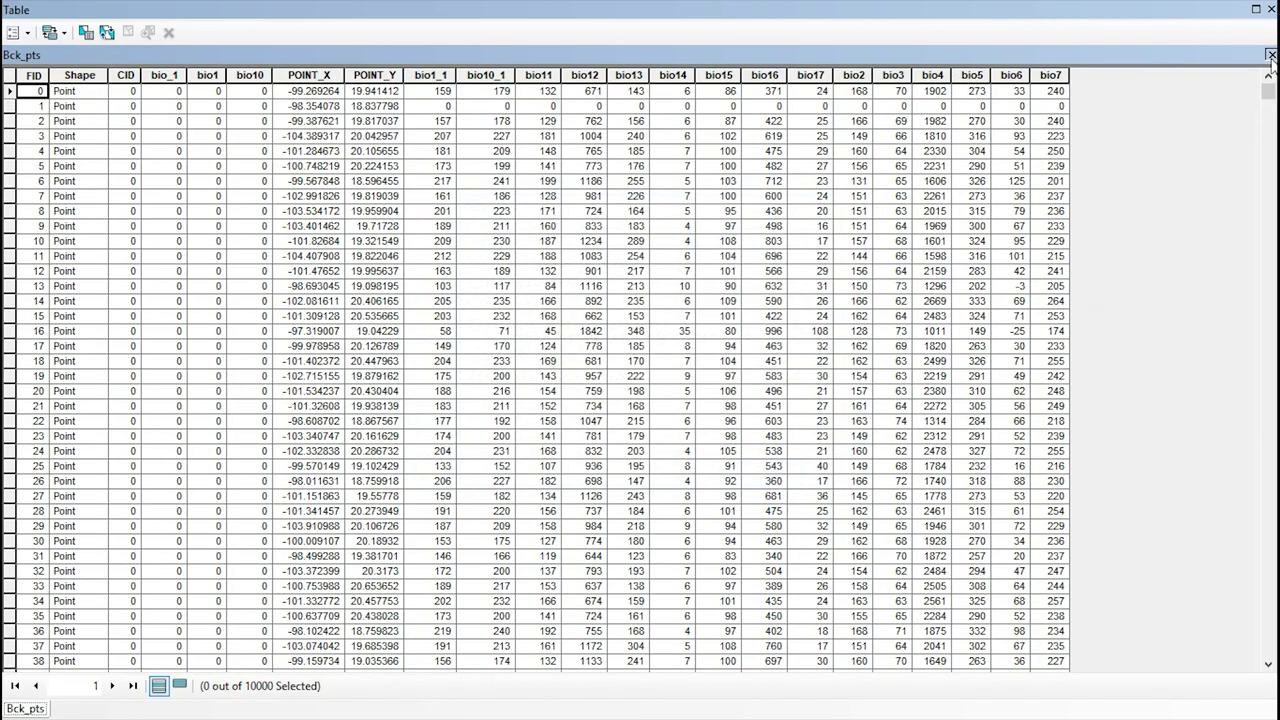
{"action": "left_click", "coordinate": [1271, 54]}
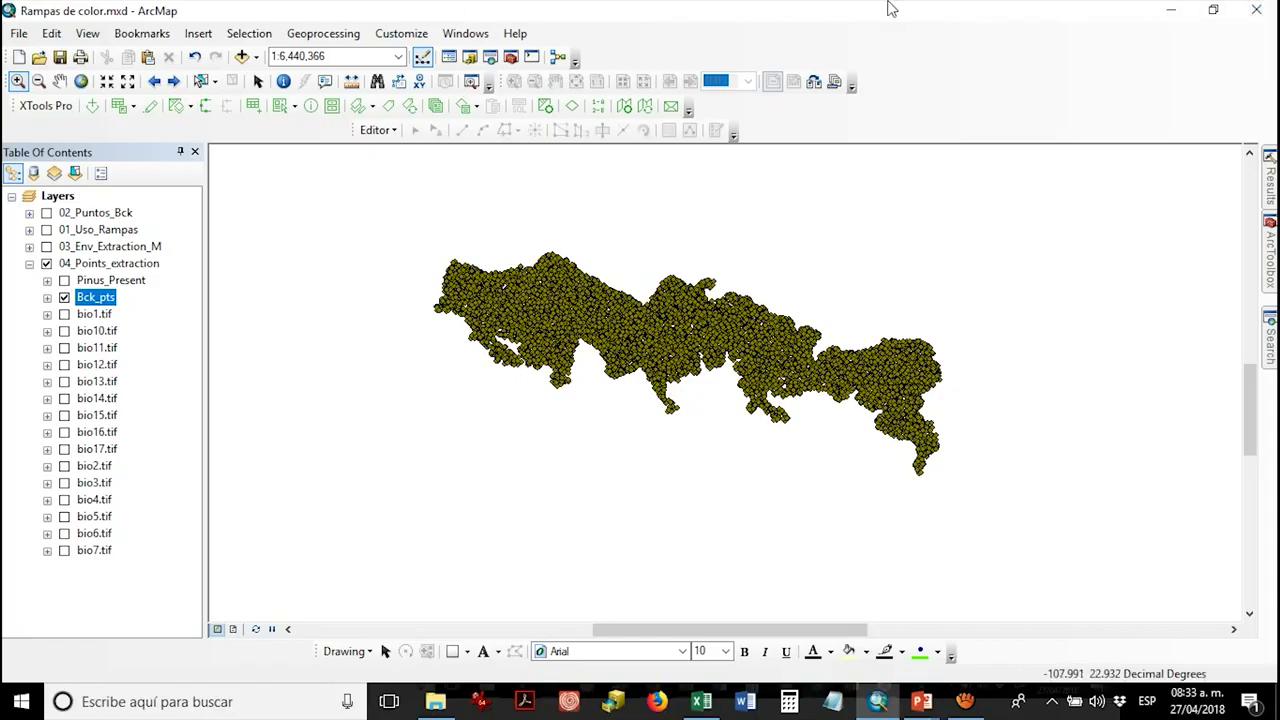
- Hide Bck_pts, display Pinus_Present again, and open the Pinus_Present attribute table
{"action": "left_click", "coordinate": [64, 297]}
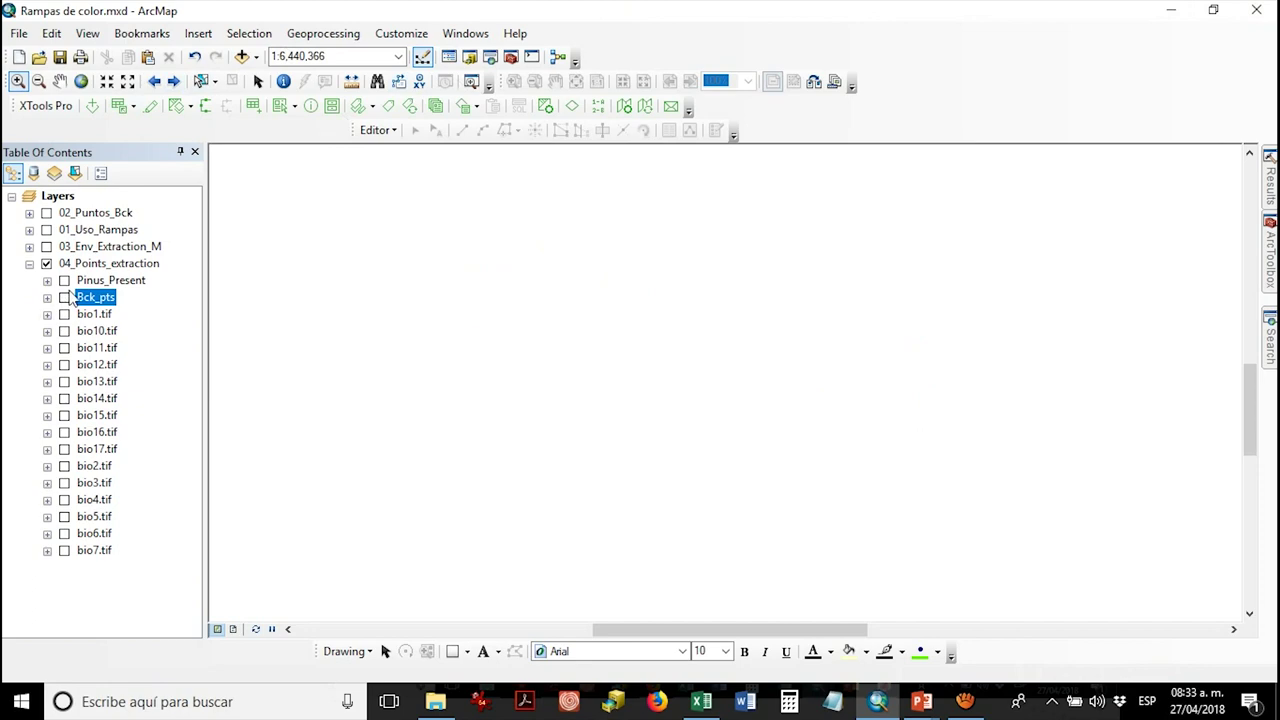
{"action": "left_click", "coordinate": [79, 283]}
{"action": "left_click", "coordinate": [64, 281]}
{"action": "right_click", "coordinate": [82, 282]}
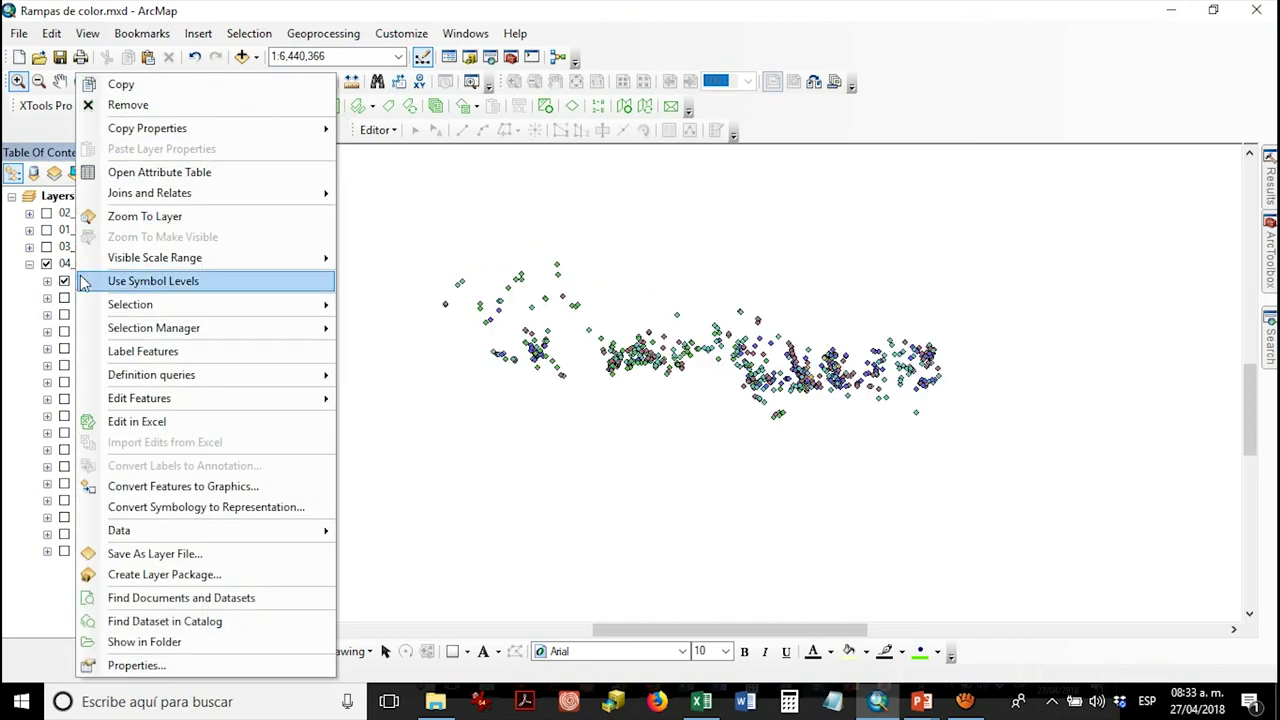
{"action": "left_click", "coordinate": [258, 172]}
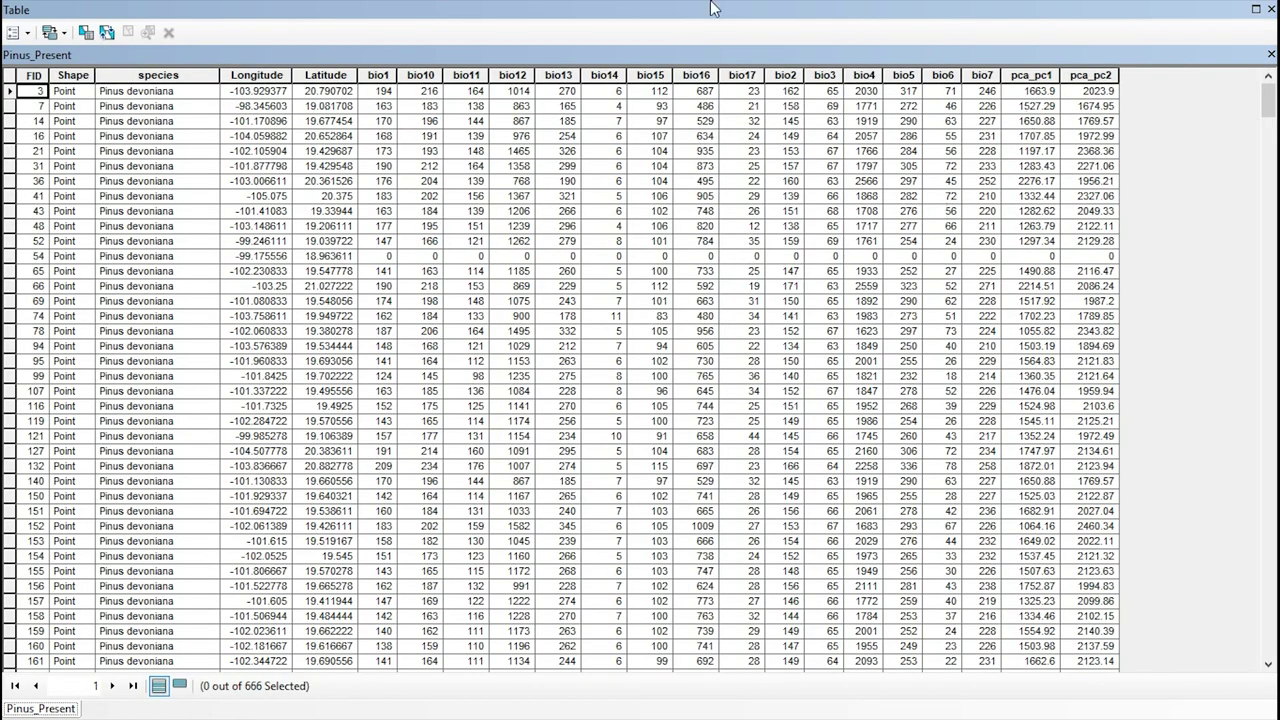
- Locate the table export command for Pinus_Present without running it, and close the attribute table
{"action": "left_click", "coordinate": [28, 33]}
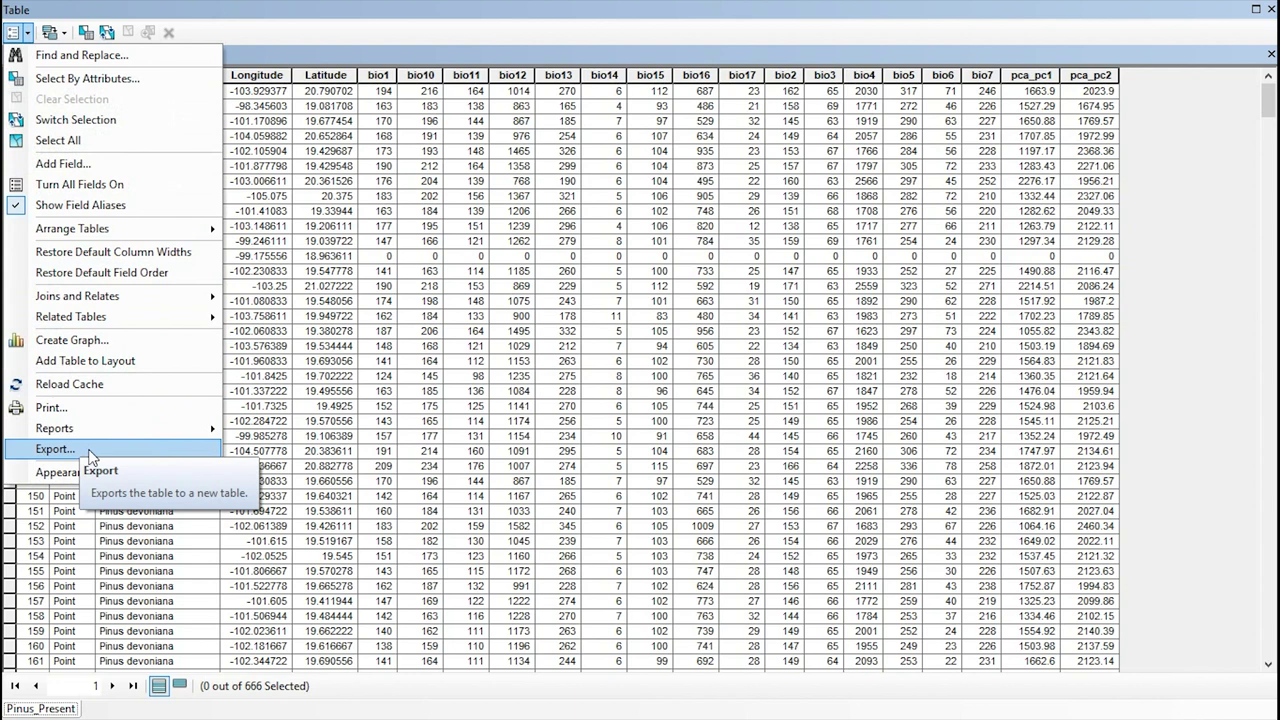
{"action": "left_click", "coordinate": [585, 8]}
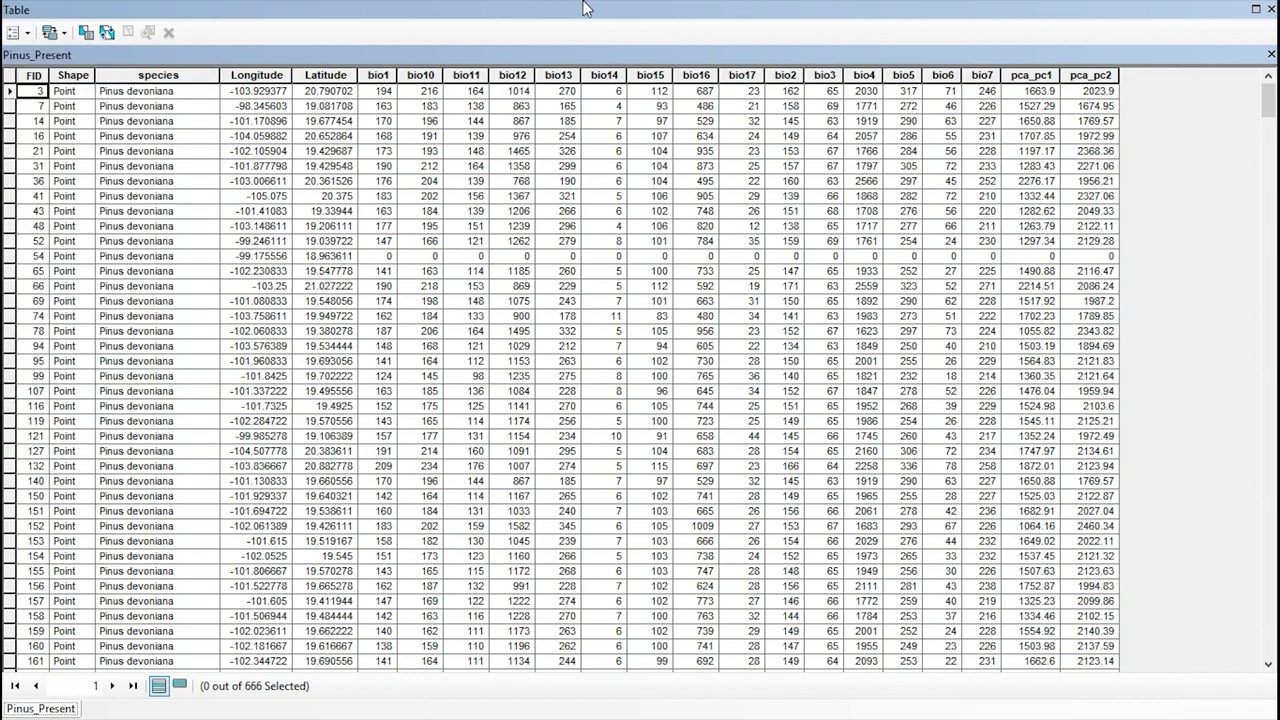
{"action": "left_click", "coordinate": [1271, 54]}
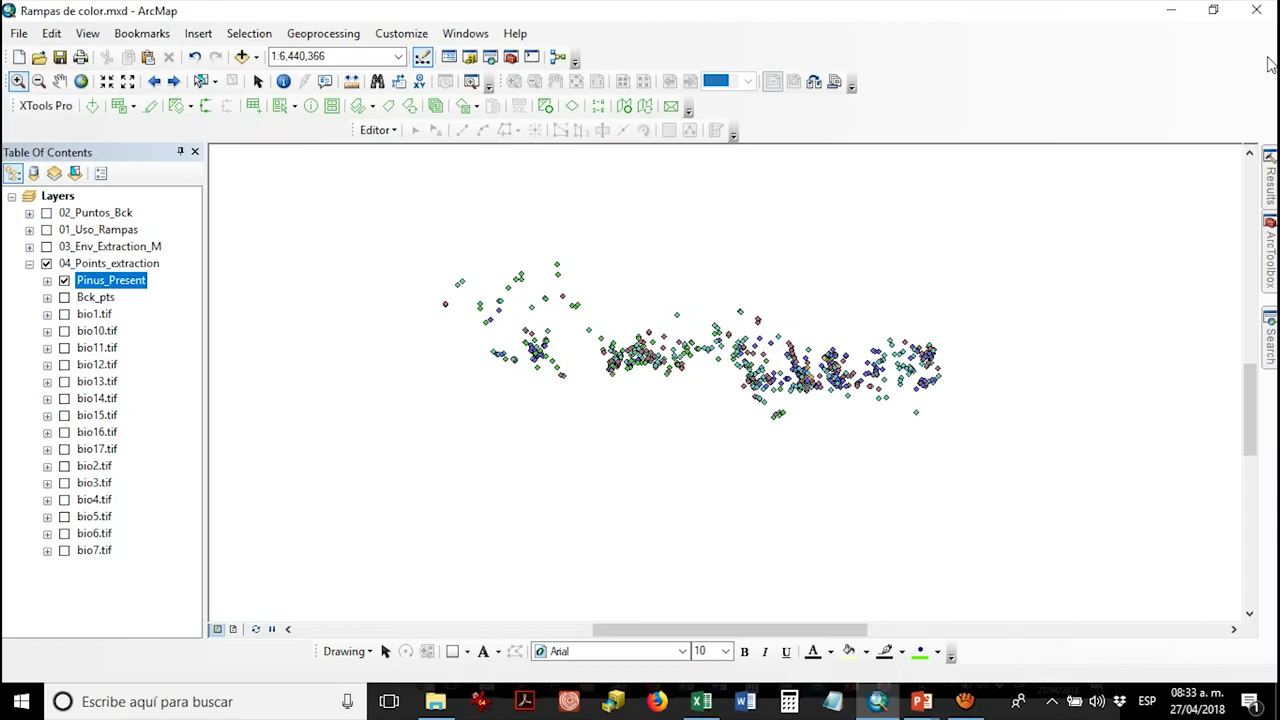
- Collapse the 04_Points_extraction group and switch to the PowerPoint slide show on extracting environmental data to point clouds
{"action": "left_click", "coordinate": [29, 263]}
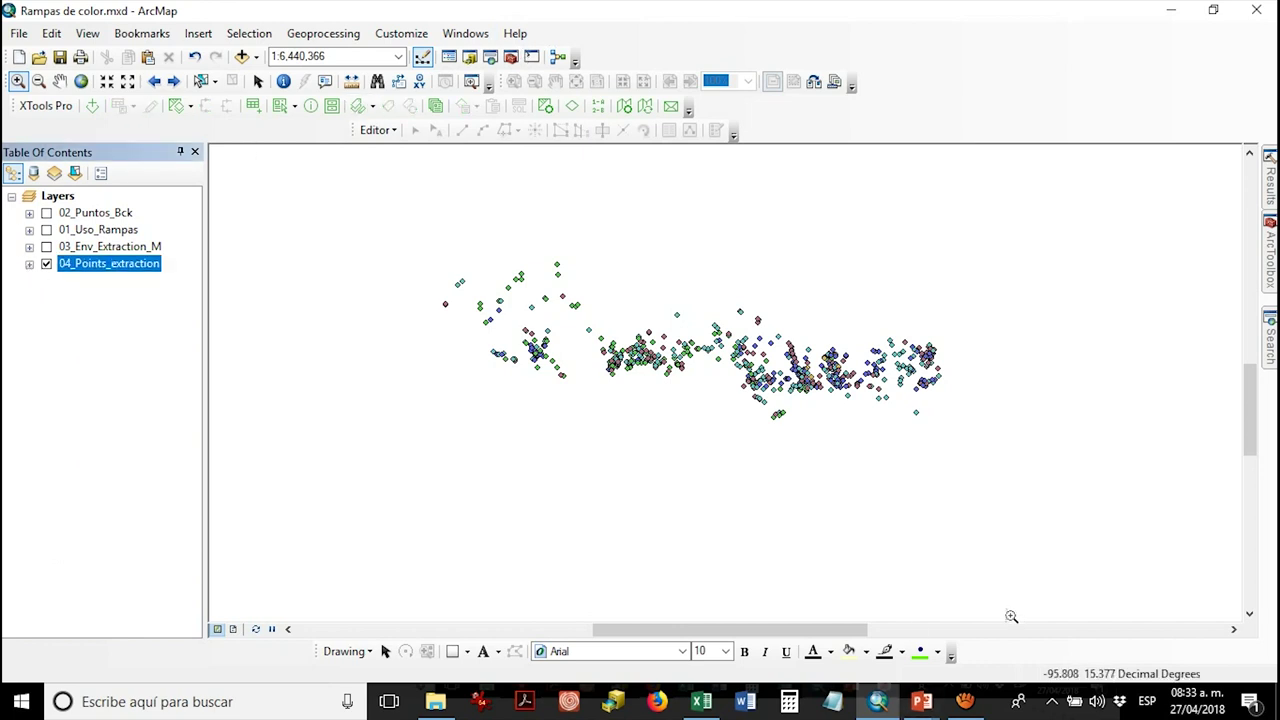
{"action": "mouse_move", "coordinate": [919, 699]}
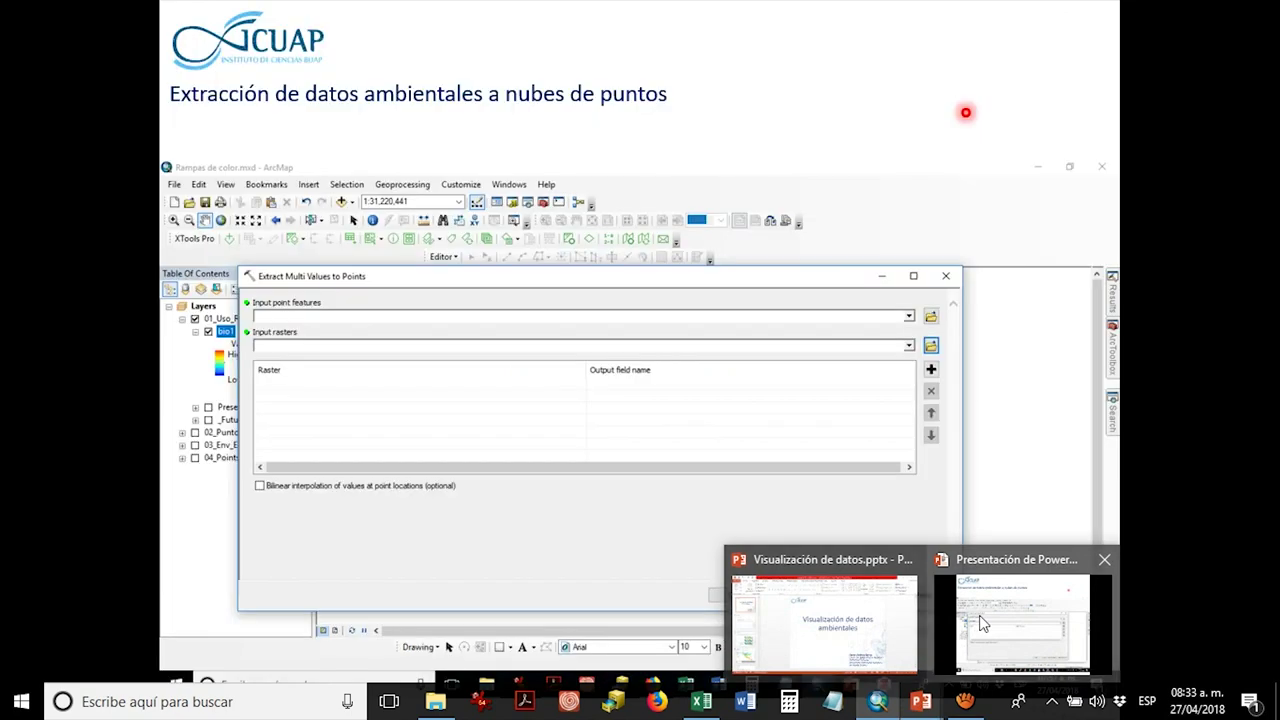
{"action": "left_click", "coordinate": [982, 622]}
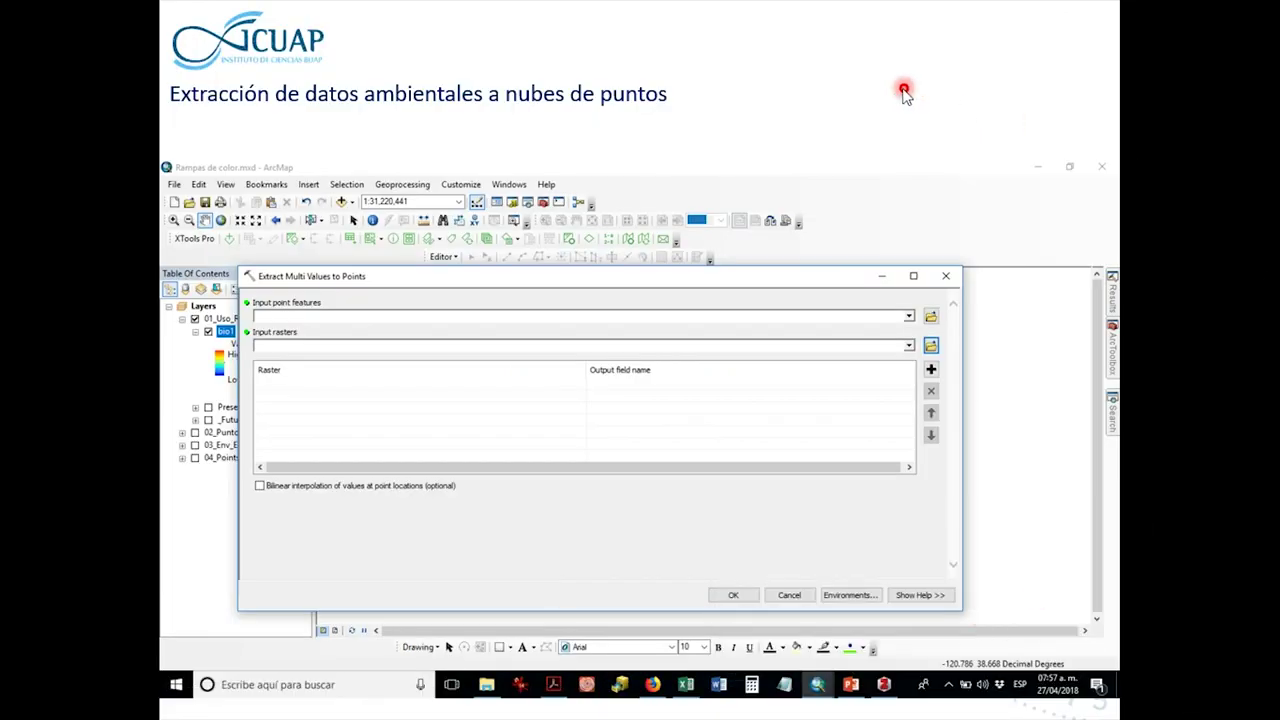
{"action": "left_click", "coordinate": [789, 135]}
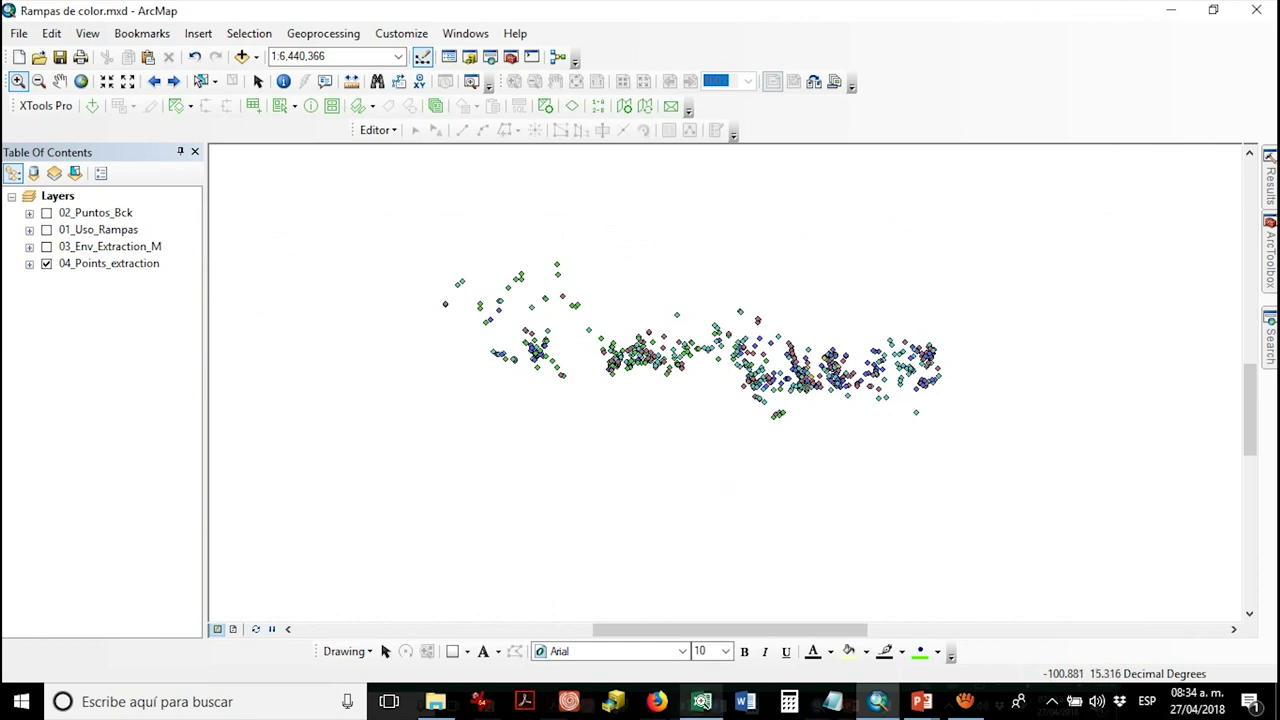
- Switch to the Data_ScatterPlots workbook in Excel and close the shape formatting pane beside the scatter plot
{"action": "mouse_move", "coordinate": [703, 704]}
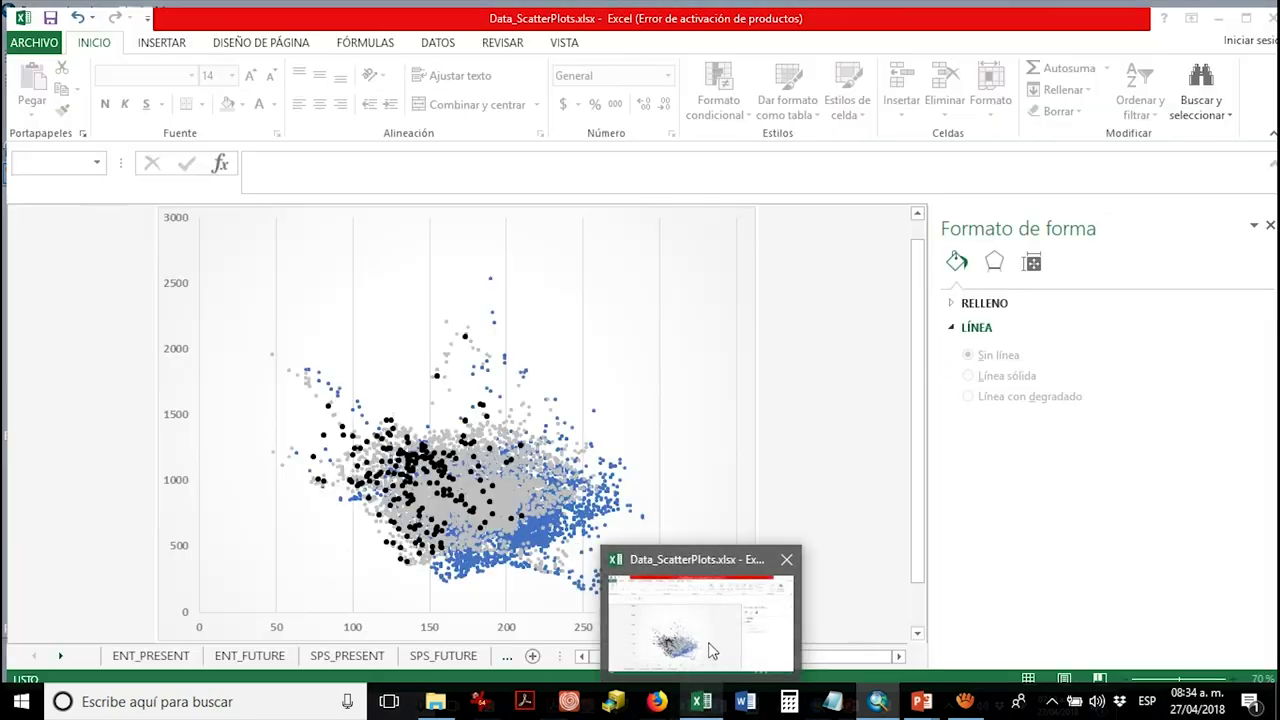
{"action": "left_click", "coordinate": [706, 650]}
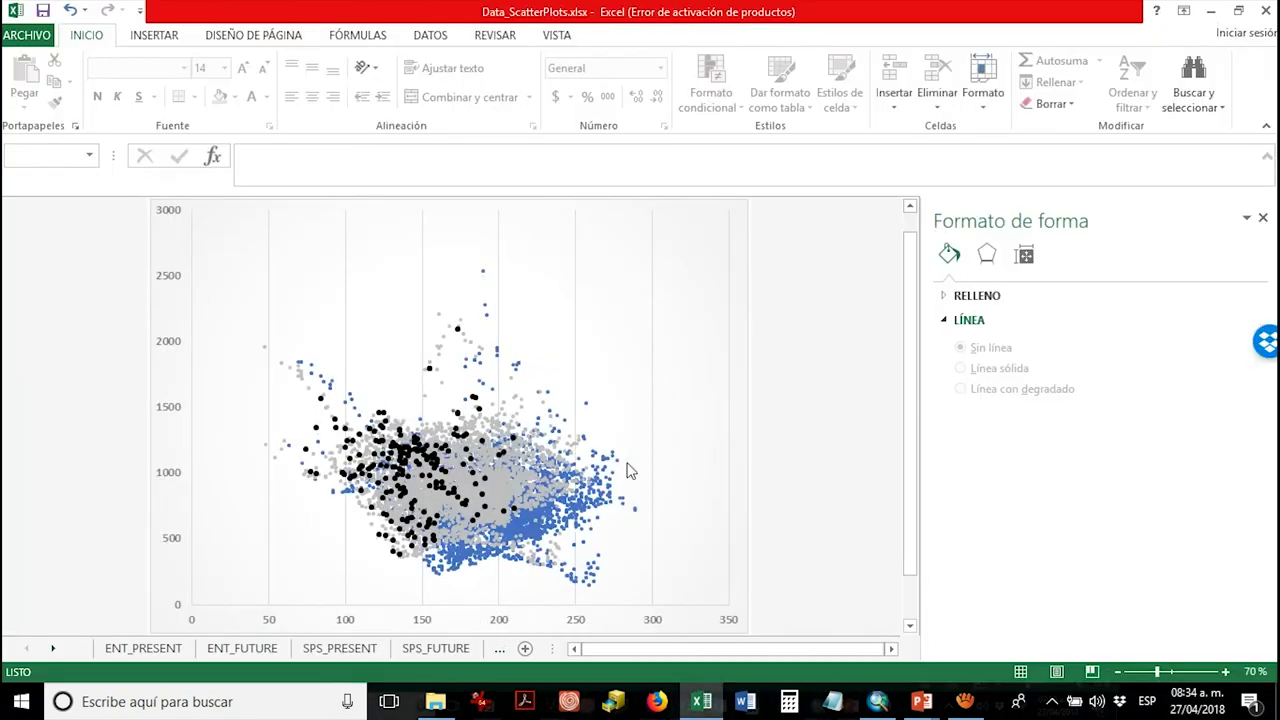
{"action": "left_click", "coordinate": [1262, 217]}
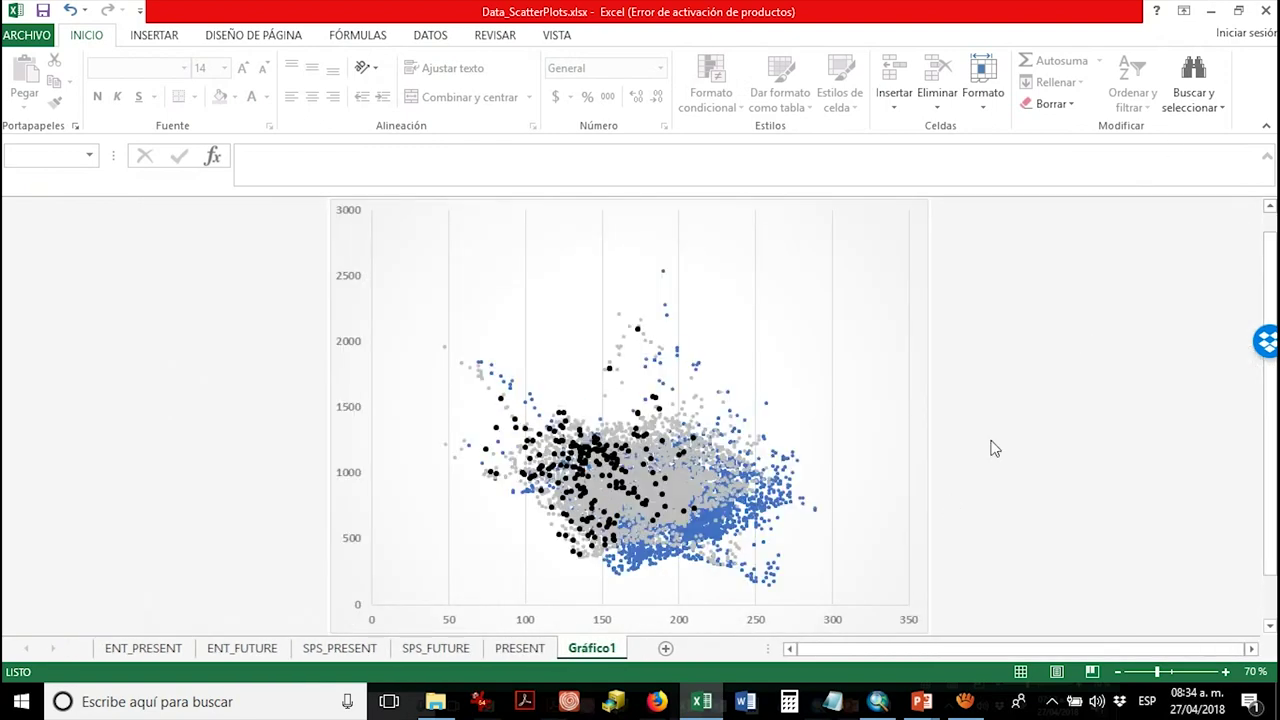
- Look at the PRESENT sheet briefly, open ENT_PRESENT, and go to the FID header at the start of its table
{"action": "left_click", "coordinate": [519, 648]}
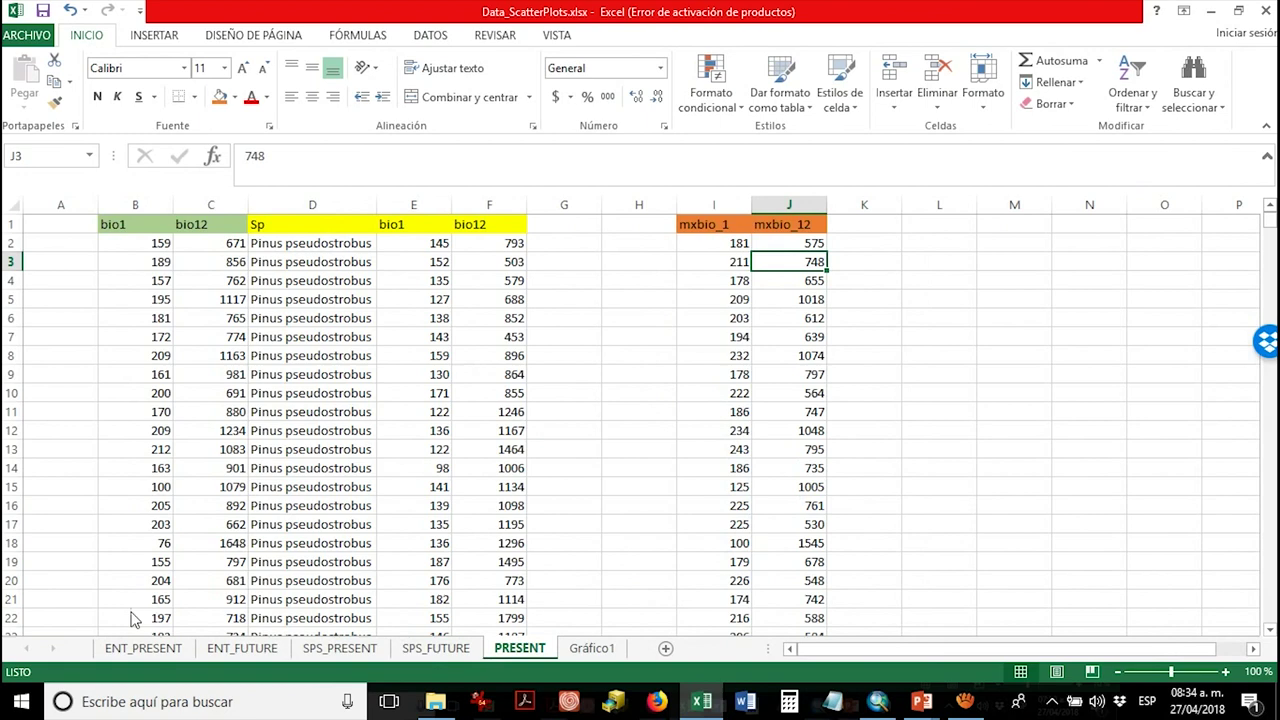
{"action": "left_click", "coordinate": [160, 656]}
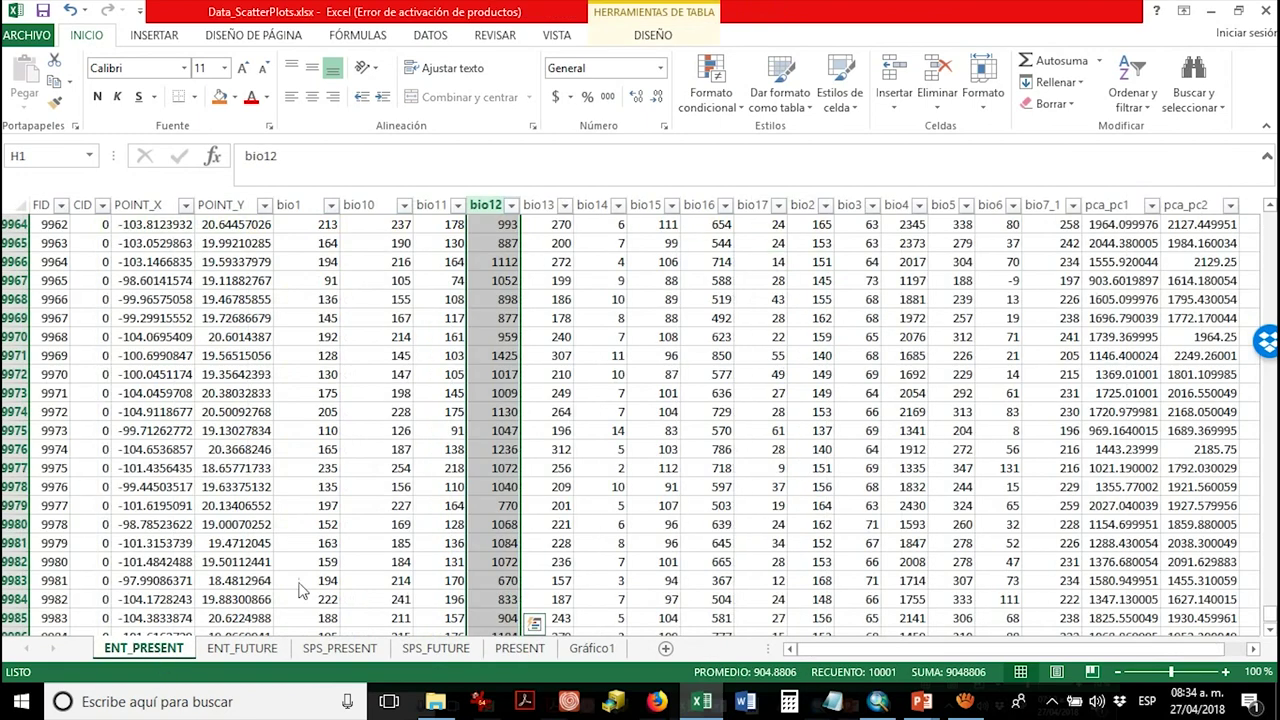
{"action": "left_click", "coordinate": [302, 338]}
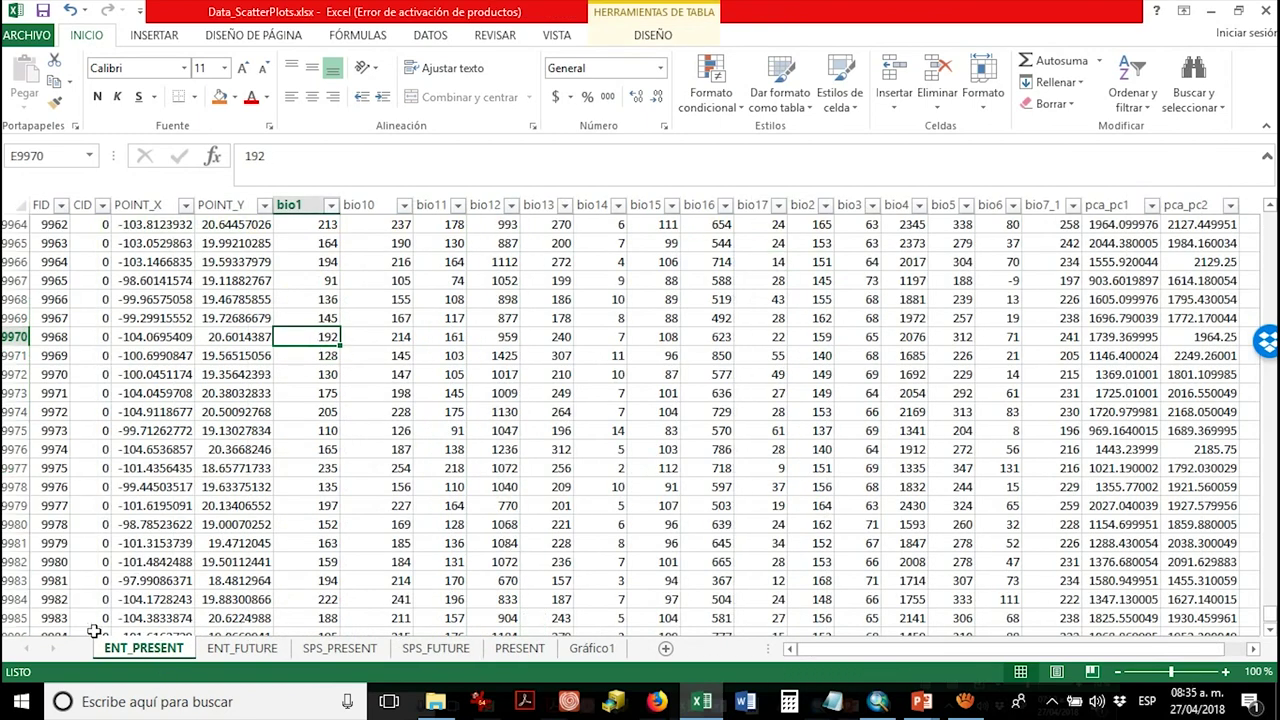
{"action": "left_click_drag", "start_coordinate": [1268, 614], "coordinate": [1268, 216]}
{"action": "left_click", "coordinate": [34, 222]}
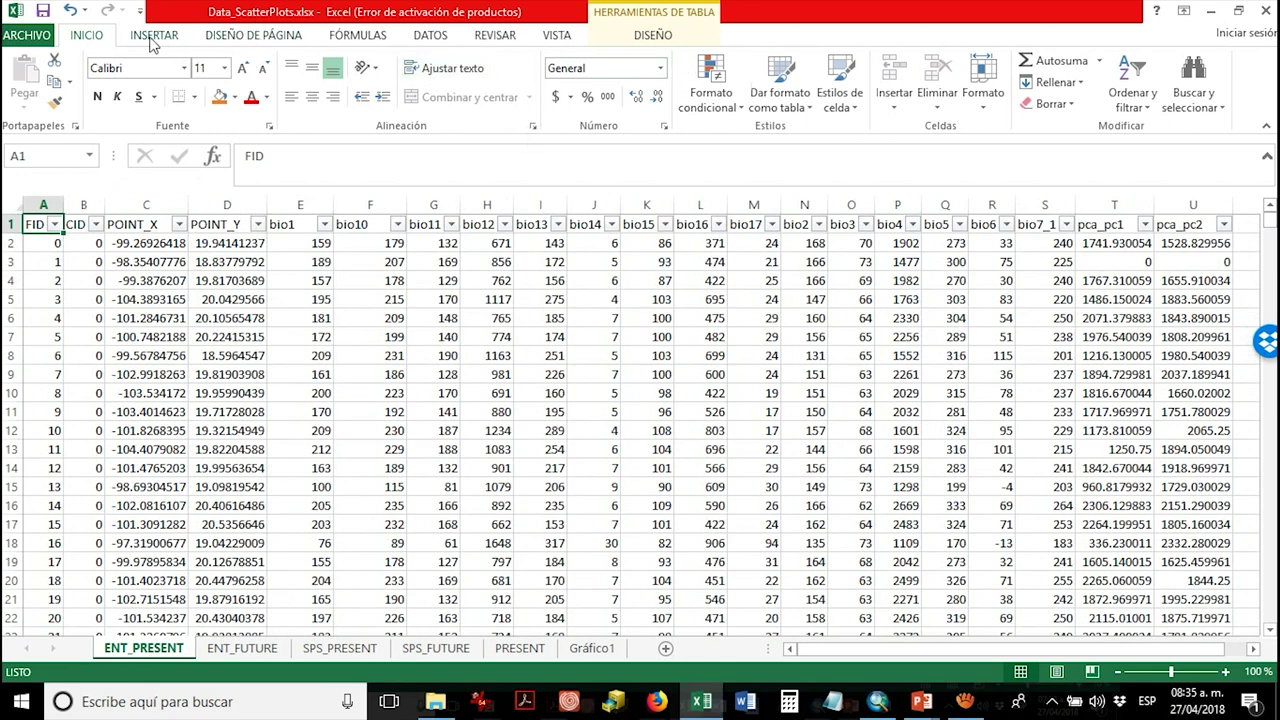
- Display the external data import commands and add a blank worksheet after the Gráfico1 chart sheet
{"action": "left_click", "coordinate": [433, 37]}
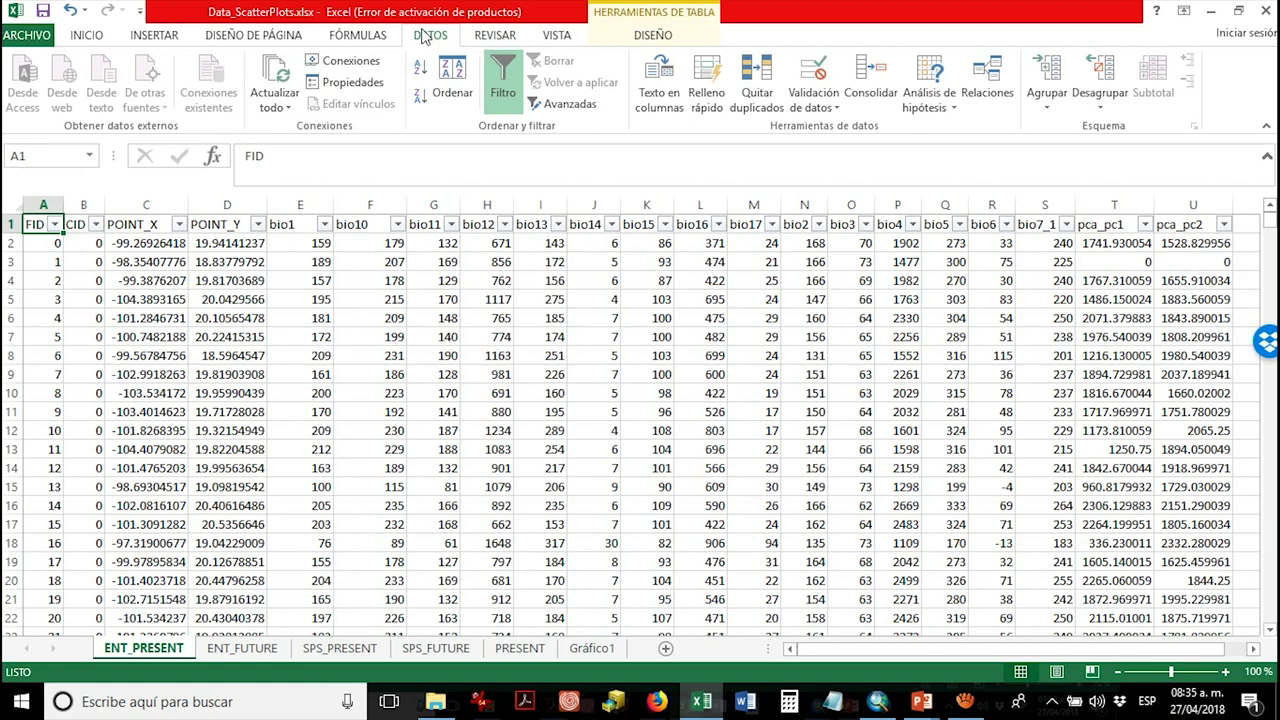
{"action": "left_click", "coordinate": [308, 262]}
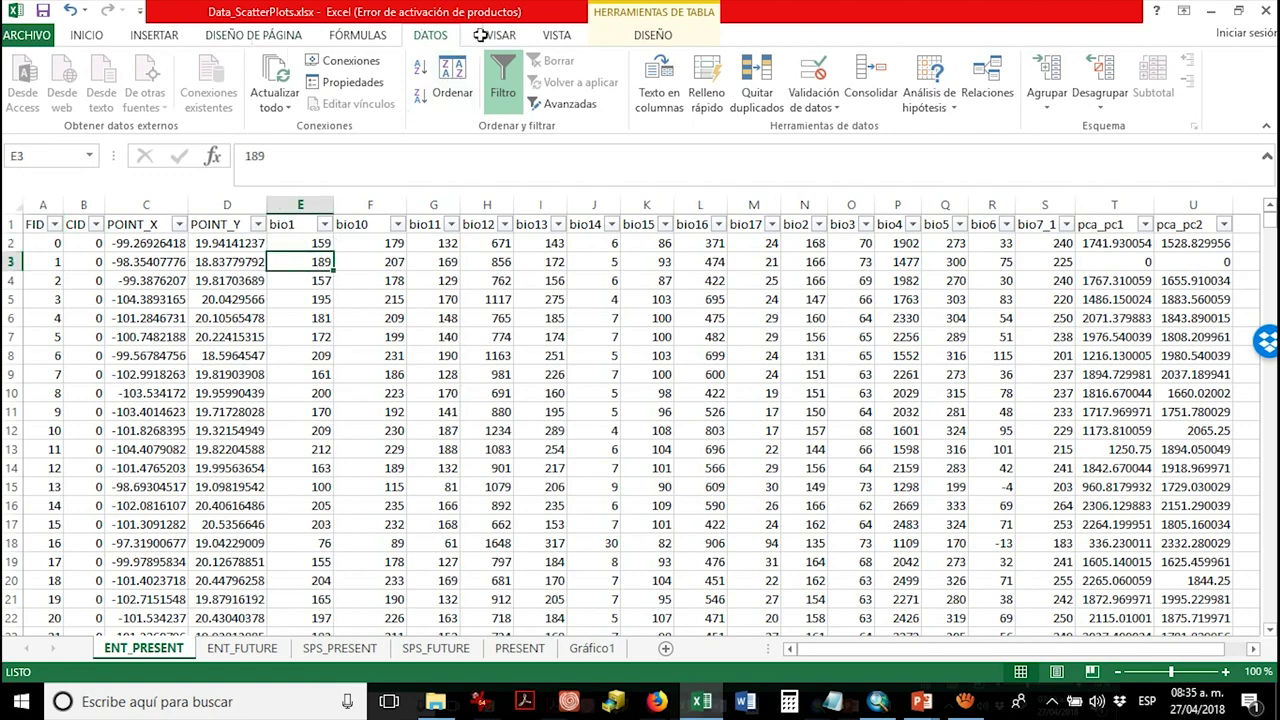
{"action": "left_click", "coordinate": [593, 646]}
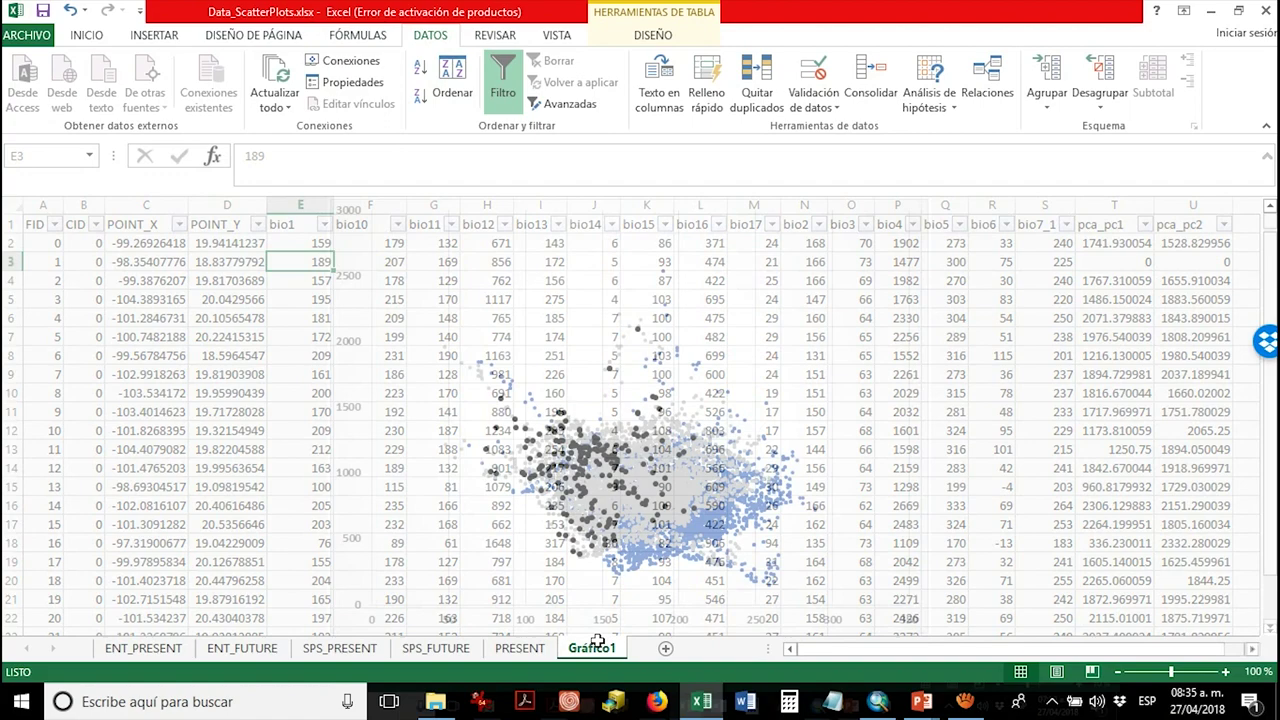
{"action": "left_click", "coordinate": [665, 648]}
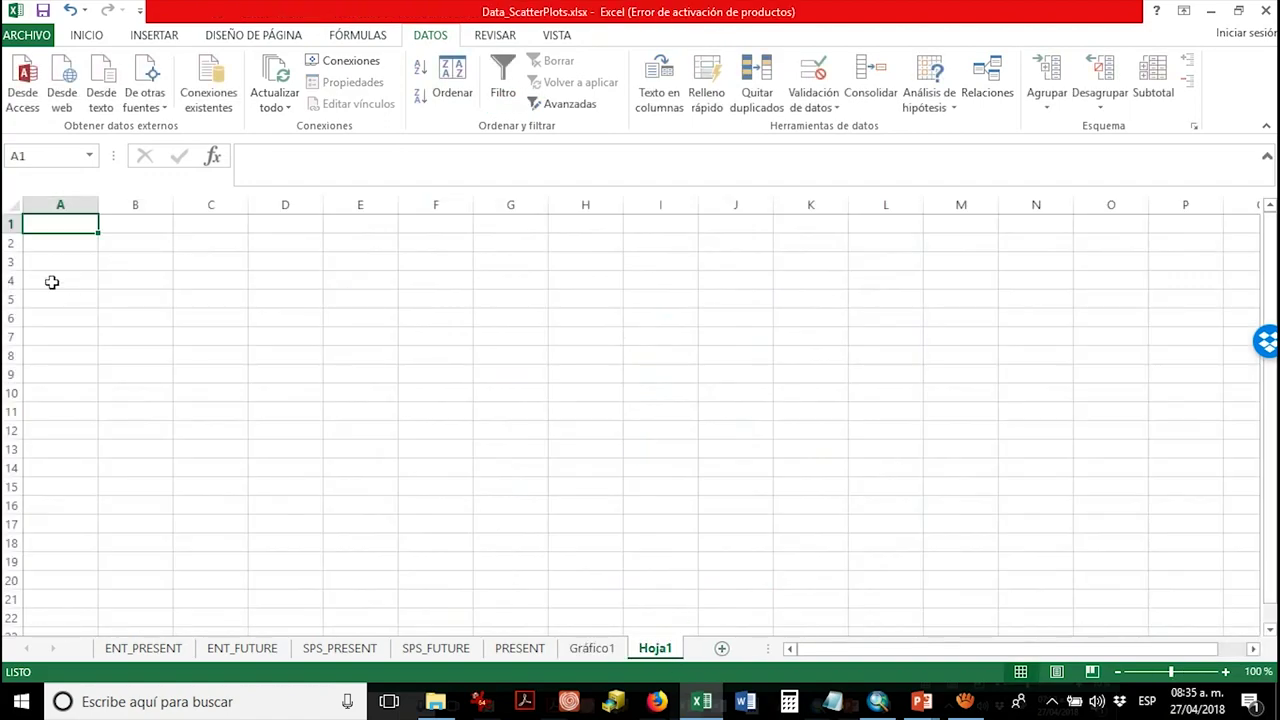
{"action": "left_click", "coordinate": [66, 243]}
{"action": "left_click", "coordinate": [67, 221]}
- Return to the ENT_PRESENT sheet and examine its POINT_X, POINT_Y and bio1 fields
{"action": "left_click", "coordinate": [150, 647]}
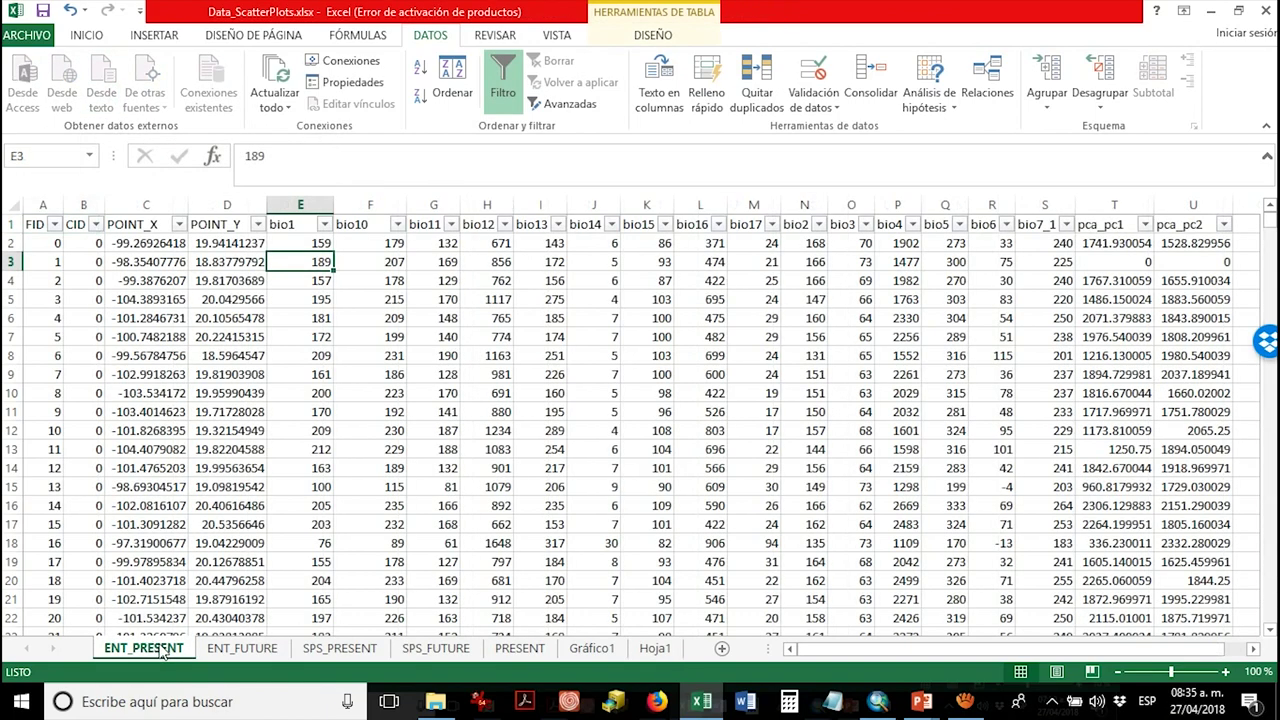
{"action": "left_click", "coordinate": [138, 226]}
{"action": "left_click", "coordinate": [230, 258]}
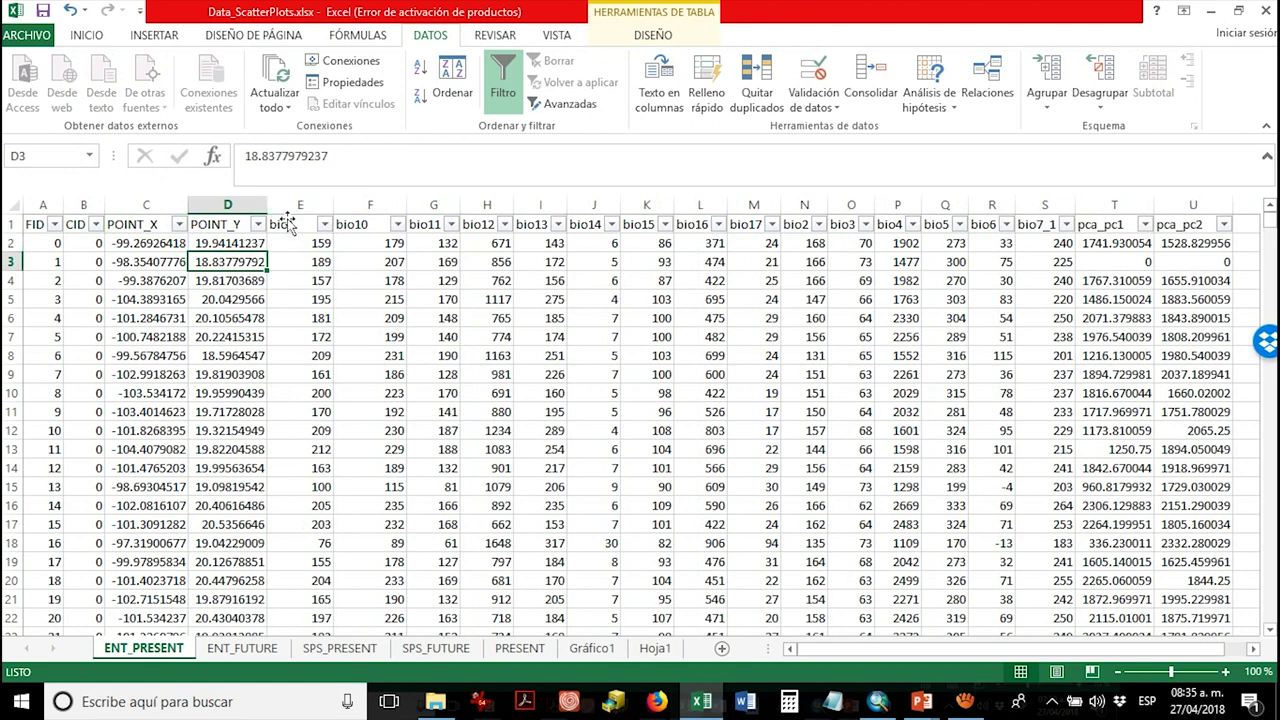
{"action": "left_click", "coordinate": [284, 224]}
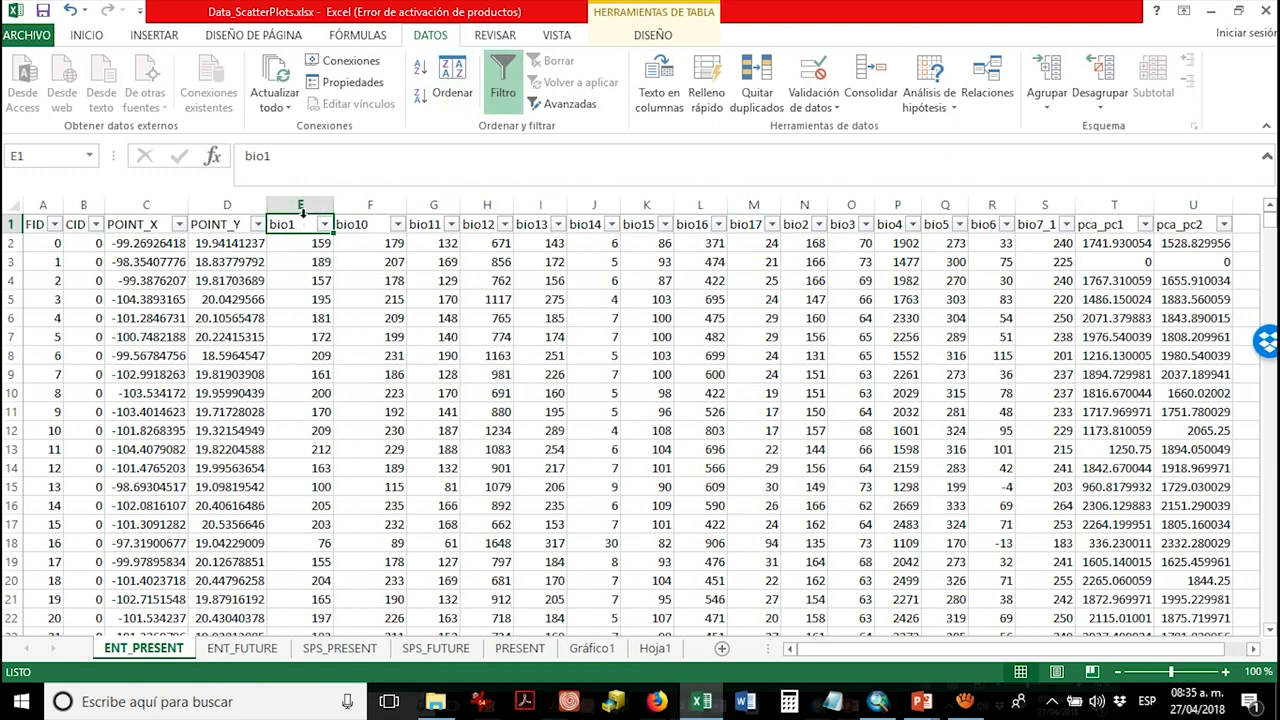
{"action": "left_click", "coordinate": [299, 250]}
{"action": "left_click", "coordinate": [303, 228]}
- Select the whole bio1 and bio12 columns of ENT_PRESENT in turn to identify the variables for the scatter plot
{"action": "left_click", "coordinate": [303, 204]}
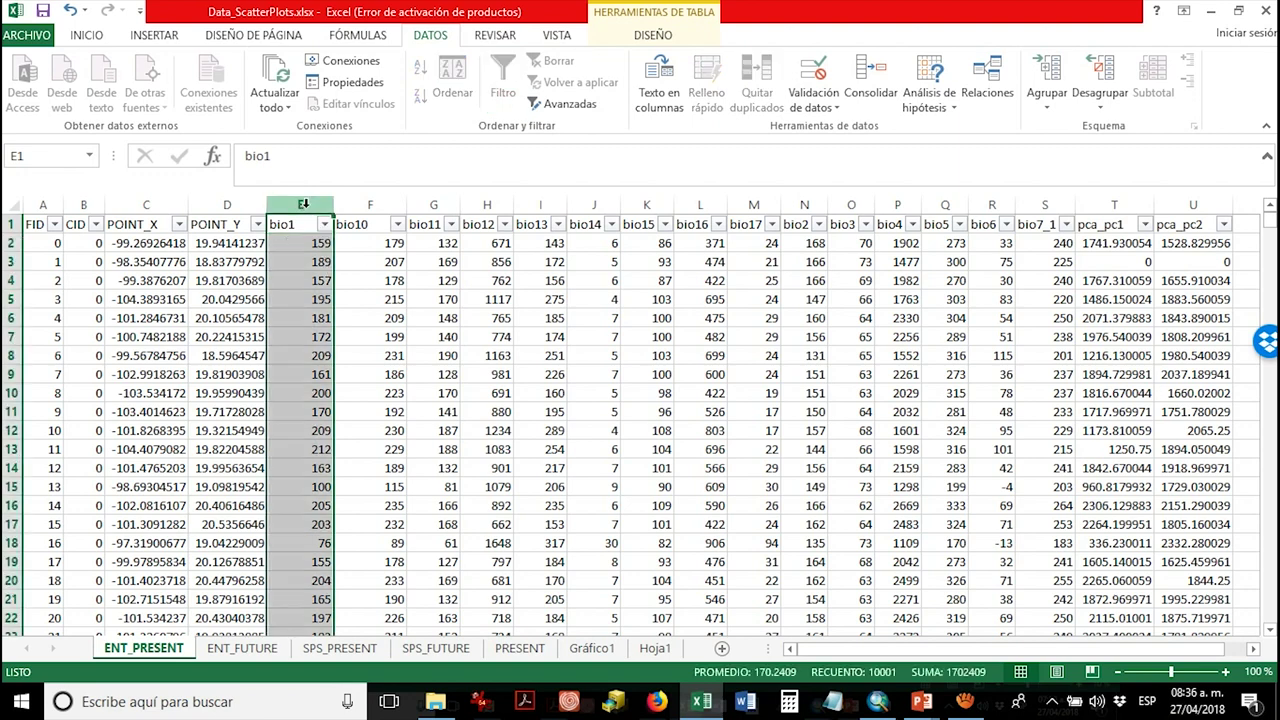
{"action": "left_click", "coordinate": [507, 208]}
{"action": "left_click", "coordinate": [301, 204]}
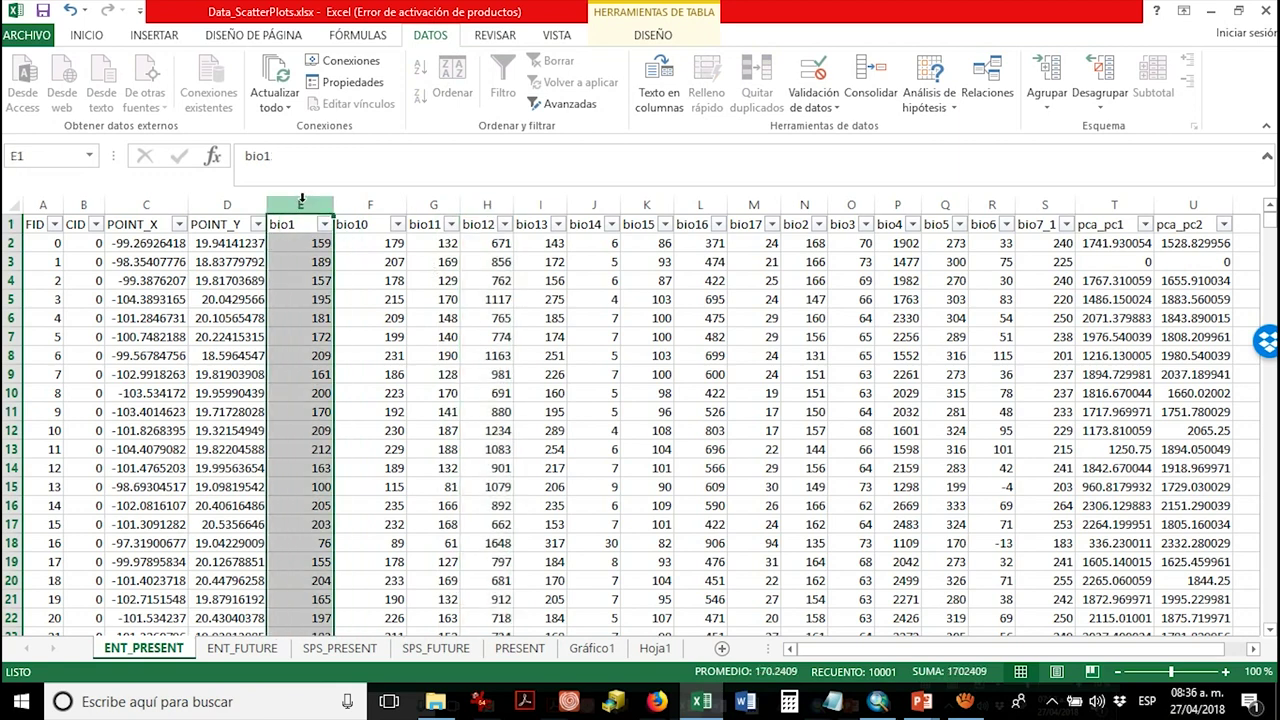
{"action": "left_click", "coordinate": [486, 205]}
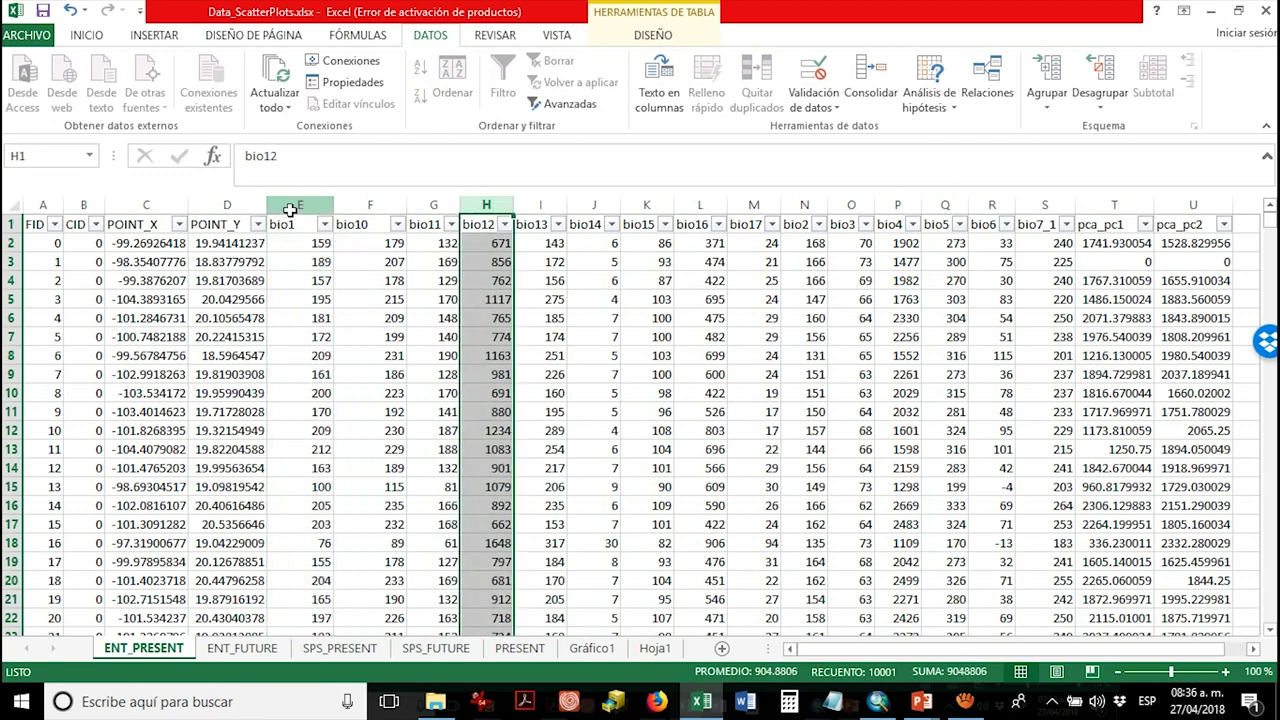
{"action": "left_click", "coordinate": [289, 204]}
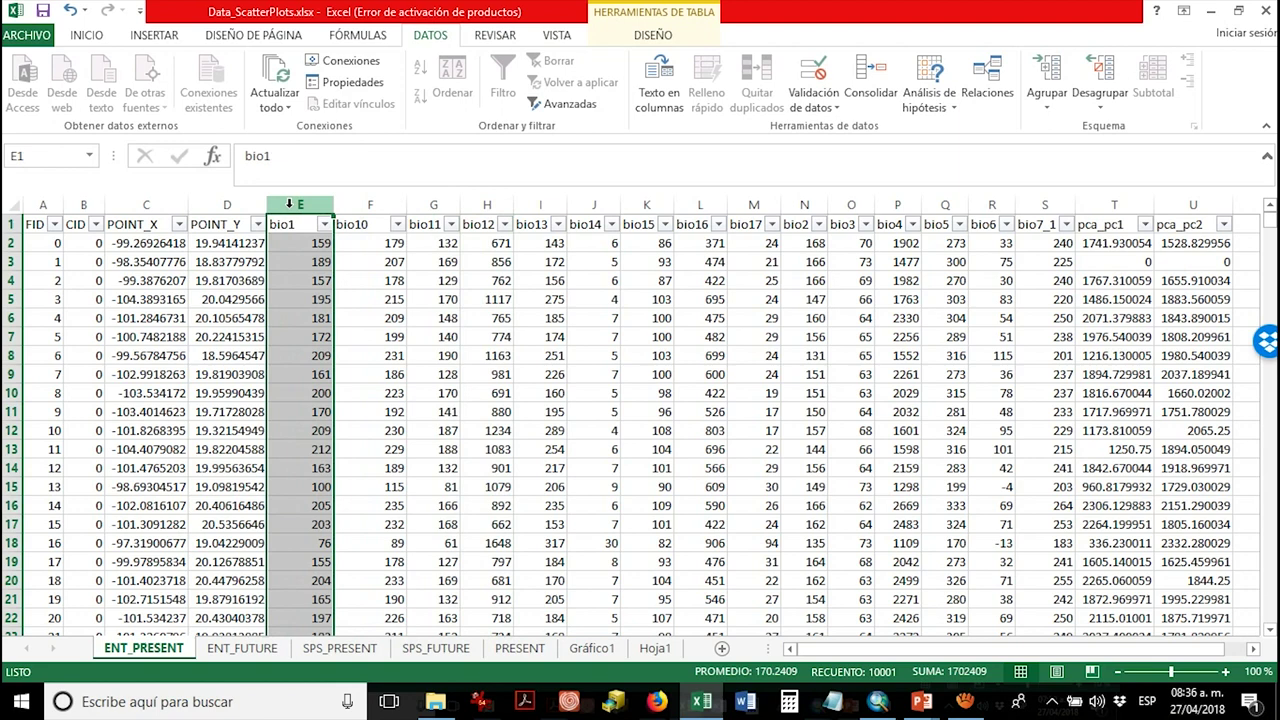
{"action": "left_click", "coordinate": [485, 205]}
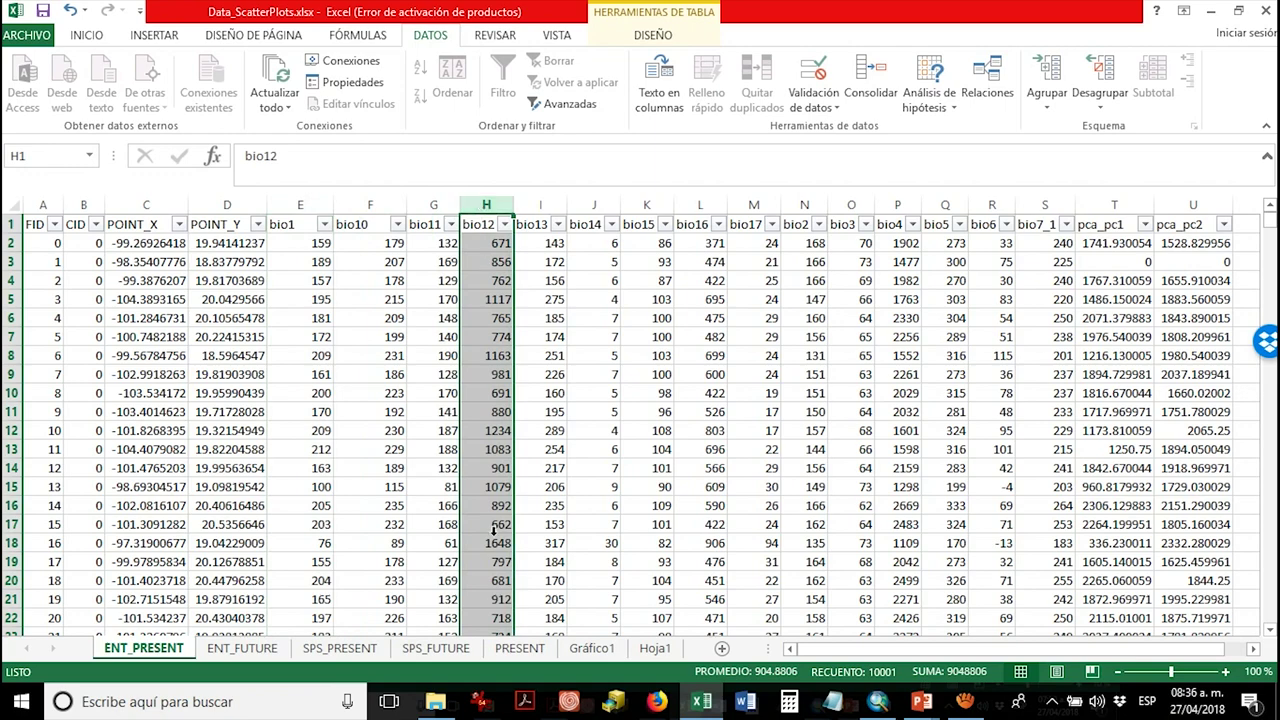
- Open the PRESENT sheet, review the green bio1 column at its last records, and return to cell A1
{"action": "left_click", "coordinate": [524, 648]}
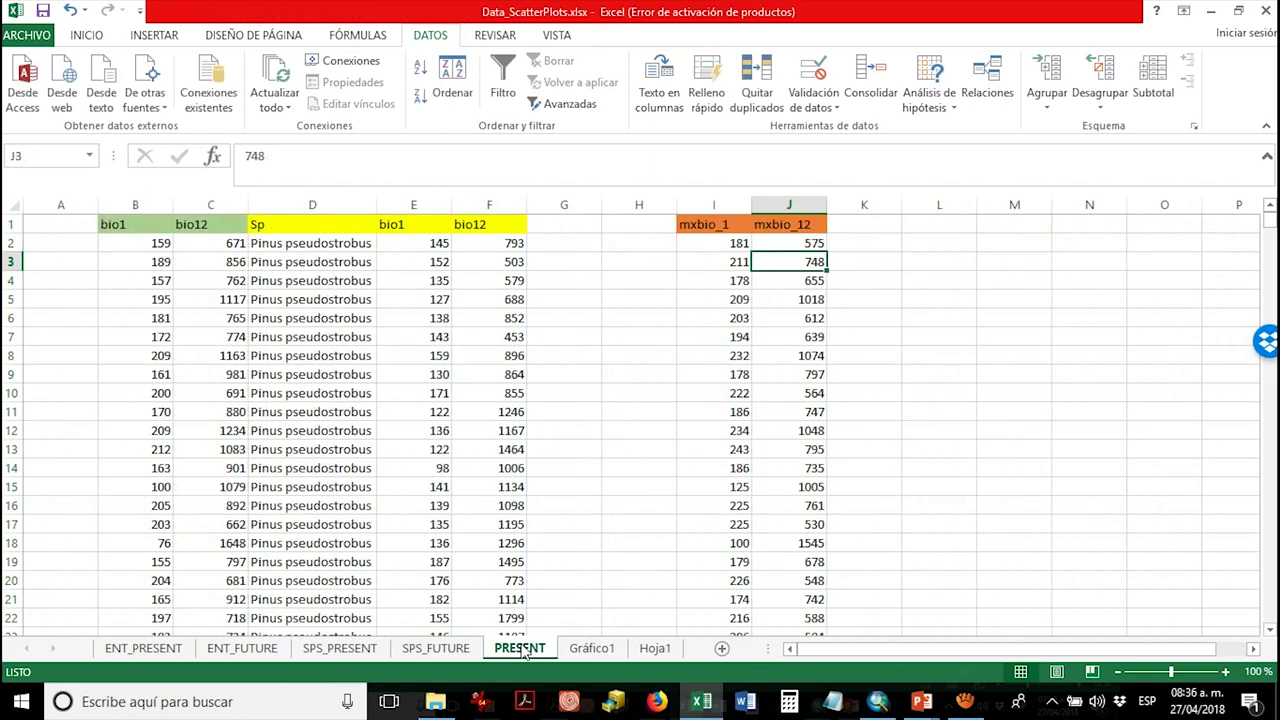
{"action": "left_click", "coordinate": [143, 205]}
{"action": "mouse_move", "coordinate": [143, 205]}
{"action": "left_mouse_down"}
{"action": "mouse_move", "coordinate": [200, 206]}
{"action": "mouse_move", "coordinate": [150, 220]}
{"action": "left_mouse_up"}
{"action": "left_click", "coordinate": [150, 224]}
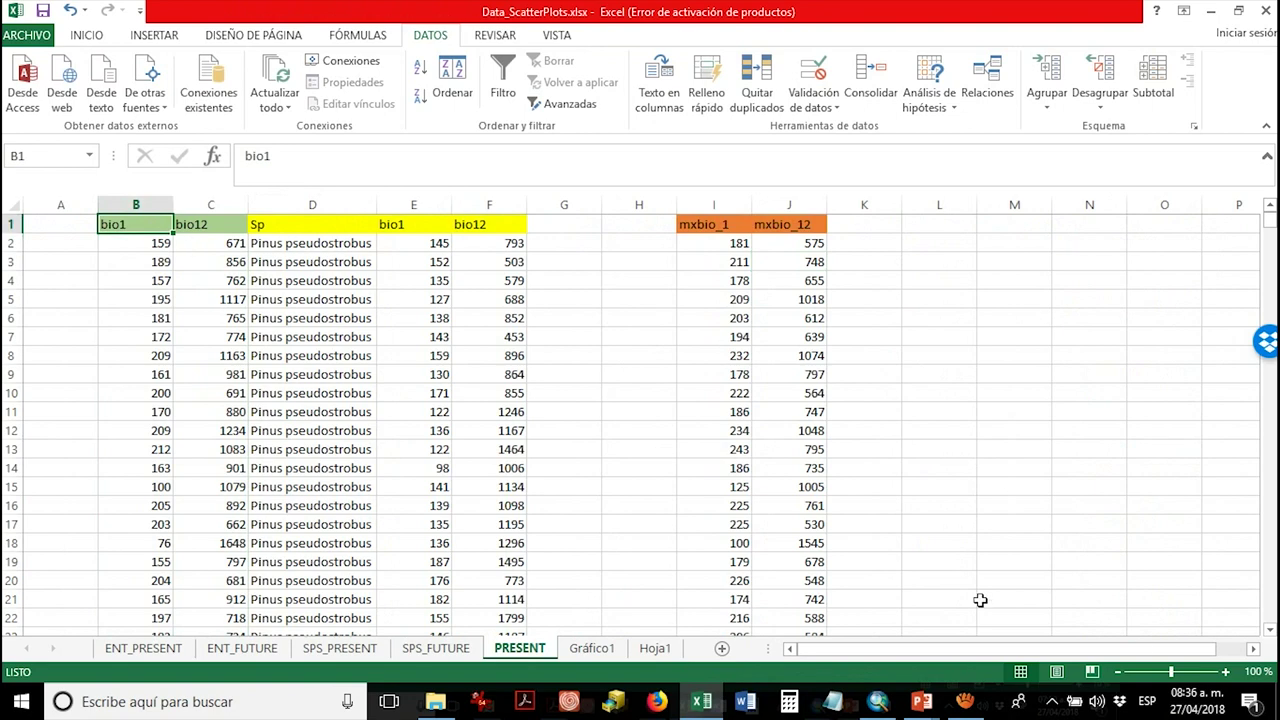
{"action": "key", "text": "ctrl+Down"}
{"action": "key", "text": "Down"}
{"action": "key", "text": "Up"}
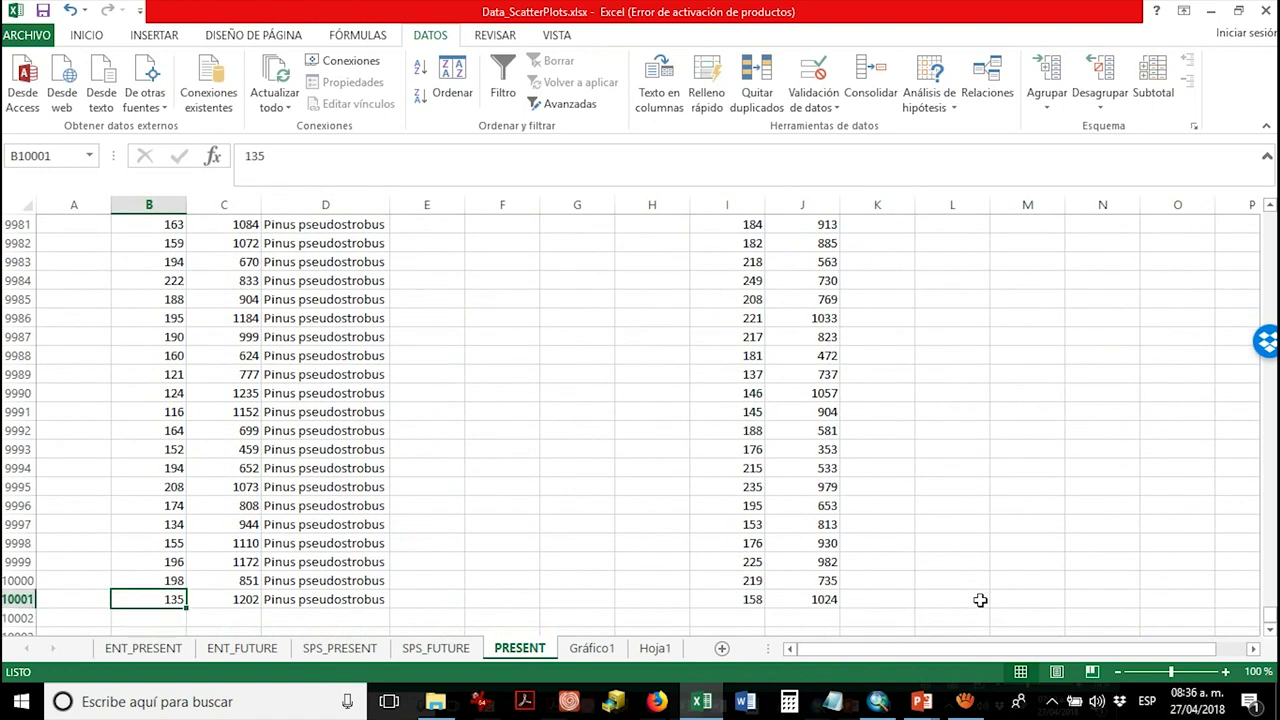
{"action": "key", "text": "Up"}
{"action": "key", "text": "Up"}
{"action": "key", "text": "Up"}
{"action": "key", "text": "Up"}
{"action": "key", "text": "Up"}
{"action": "key", "text": "Up"}
{"action": "key", "text": "Up"}
{"action": "key", "text": "Up"}
{"action": "key", "text": "Up"}
{"action": "key", "text": "Up"}
{"action": "key", "text": "Up"}
{"action": "key", "text": "Up"}
{"action": "key", "text": "Up"}
{"action": "key", "text": "Up"}
{"action": "key", "text": "Up"}
{"action": "key", "text": "Up"}
{"action": "key", "text": "Up"}
{"action": "key", "text": "Up"}
{"action": "key", "text": "Up"}
{"action": "key", "text": "Up"}
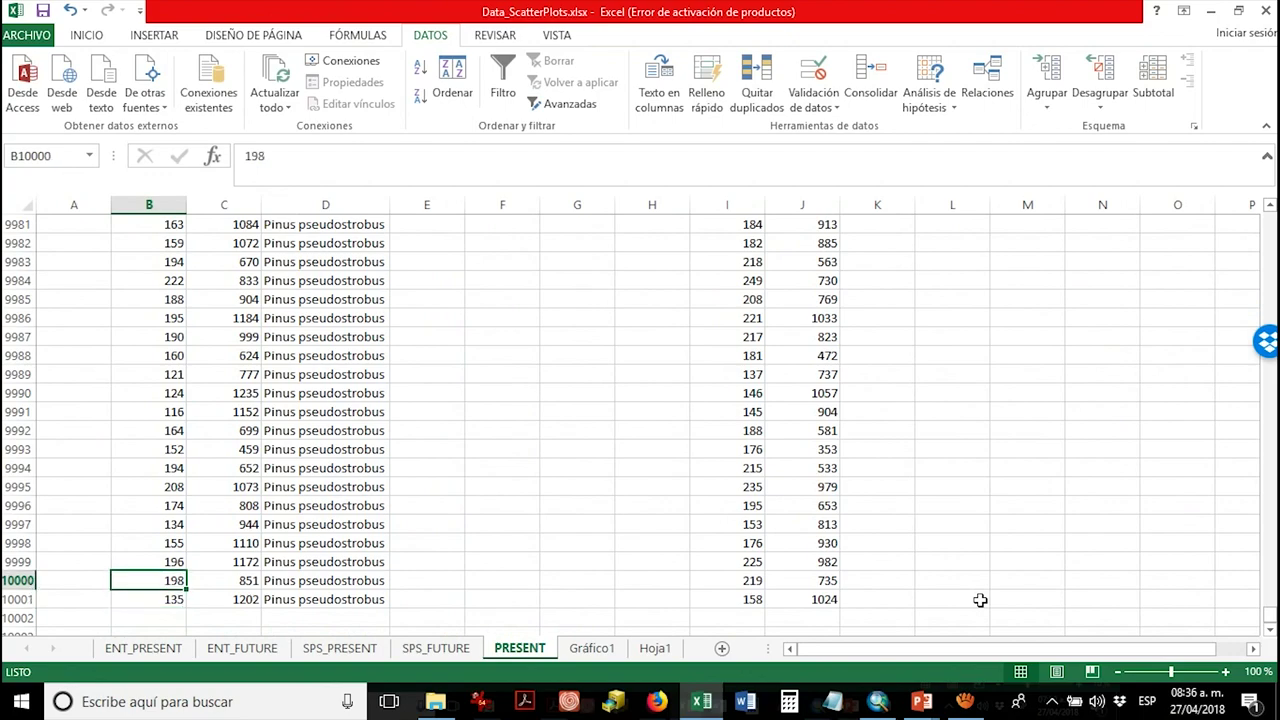
{"action": "key", "text": "Up"}
{"action": "key", "text": "Up"}
{"action": "key", "text": "Up"}
{"action": "key", "text": "Up"}
{"action": "key", "text": "Up"}
{"action": "key", "text": "Up"}
{"action": "key", "text": "Up"}
{"action": "key", "text": "Up"}
{"action": "key", "text": "Up"}
{"action": "key", "text": "Up"}
{"action": "key", "text": "Up"}
{"action": "key", "text": "Up"}
{"action": "key", "text": "Up"}
{"action": "key", "text": "Up"}
{"action": "key", "text": "Up"}
{"action": "key", "text": "Up"}
{"action": "key", "text": "Up"}
{"action": "key", "text": "Up"}
{"action": "key", "text": "Up"}
{"action": "key", "text": "Up"}
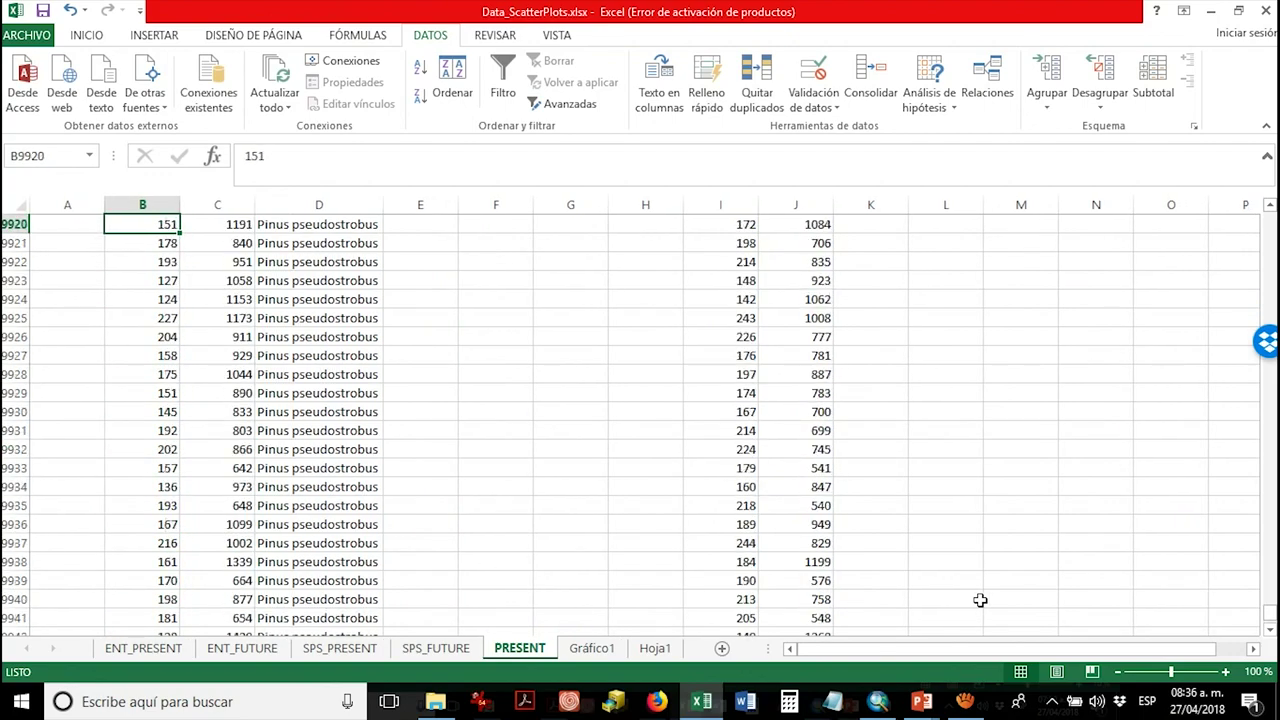
{"action": "key", "text": "Up"}
{"action": "key", "text": "Up"}
{"action": "key", "text": "Up"}
{"action": "key", "text": "Up"}
{"action": "key", "text": "Up"}
{"action": "key", "text": "Up"}
{"action": "key", "text": "Up"}
{"action": "key", "text": "Up"}
{"action": "key", "text": "Up"}
{"action": "key", "text": "Up"}
{"action": "key", "text": "Up"}
{"action": "key", "text": "Up"}
{"action": "key", "text": "Up"}
{"action": "key", "text": "Up"}
{"action": "key", "text": "Up"}
{"action": "key", "text": "Up"}
{"action": "key", "text": "Up"}
{"action": "key", "text": "Up"}
{"action": "key", "text": "Up"}
{"action": "key", "text": "Up"}
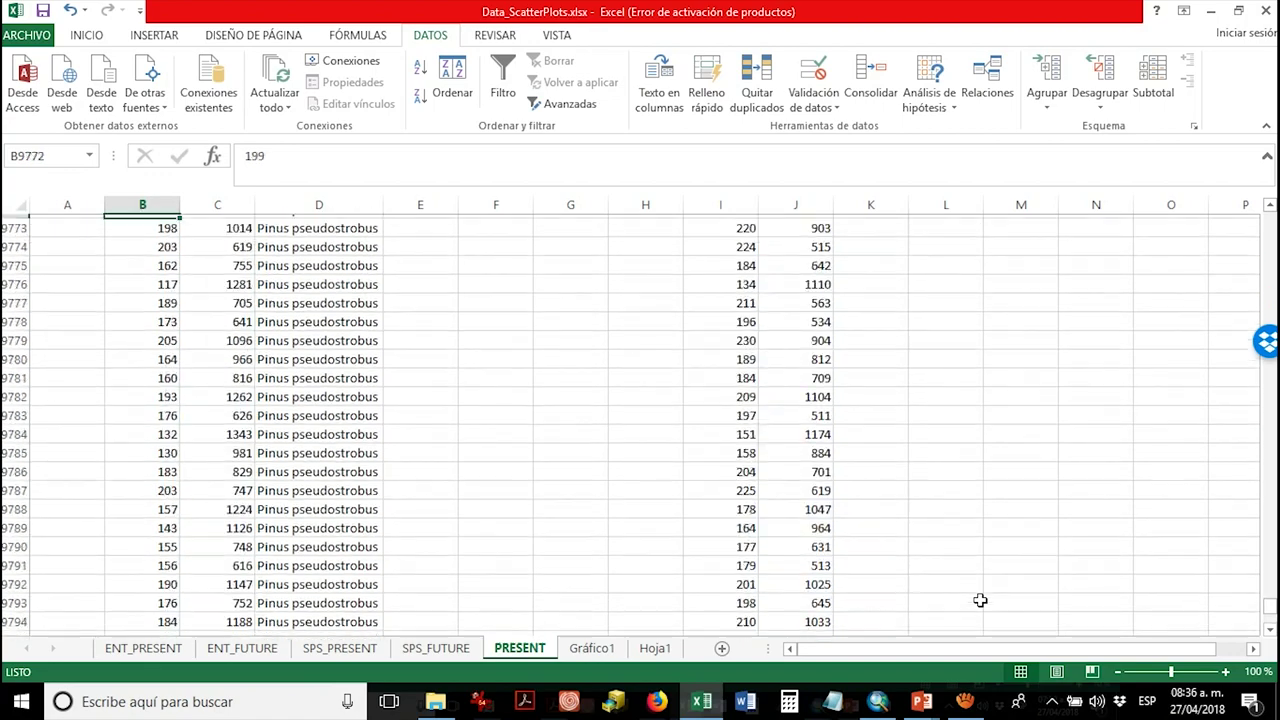
{"action": "key", "text": "ctrl+Home"}
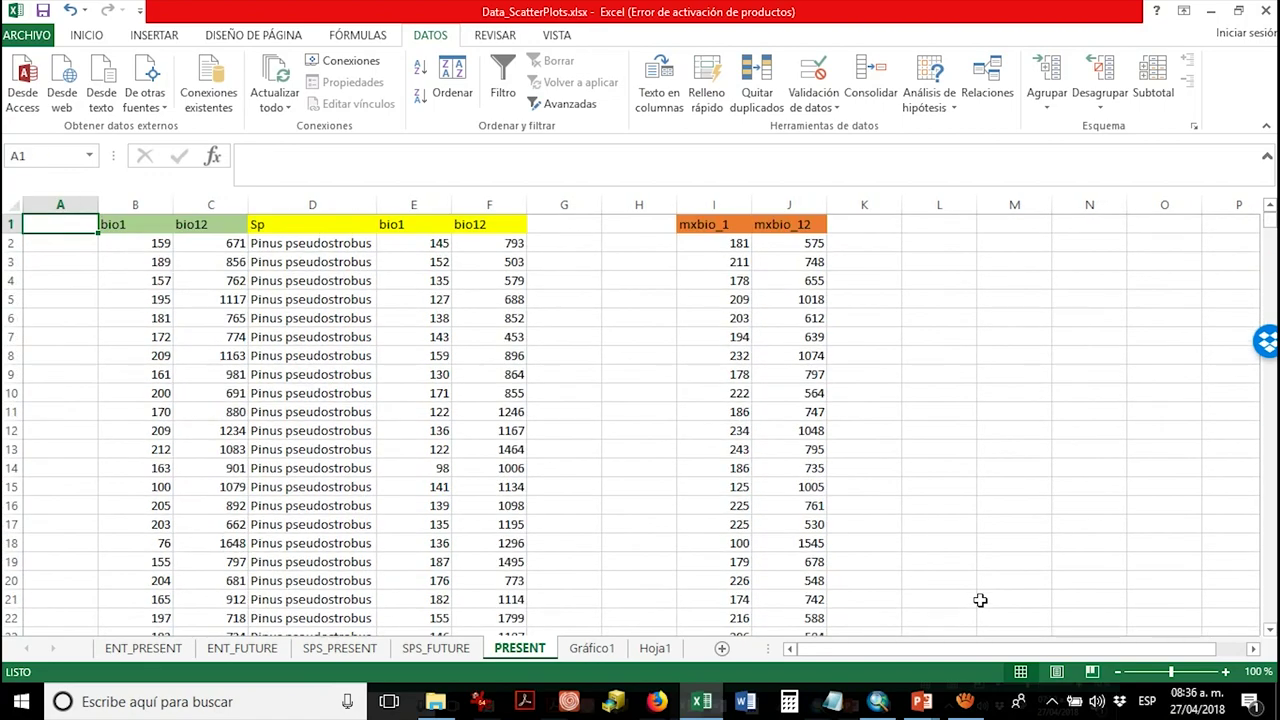
- Examine the yellow Sp, bio1 and bio12 species columns on the PRESENT sheet
{"action": "left_click", "coordinate": [350, 229]}
{"action": "left_click", "coordinate": [414, 243]}
{"action": "left_click", "coordinate": [340, 226]}
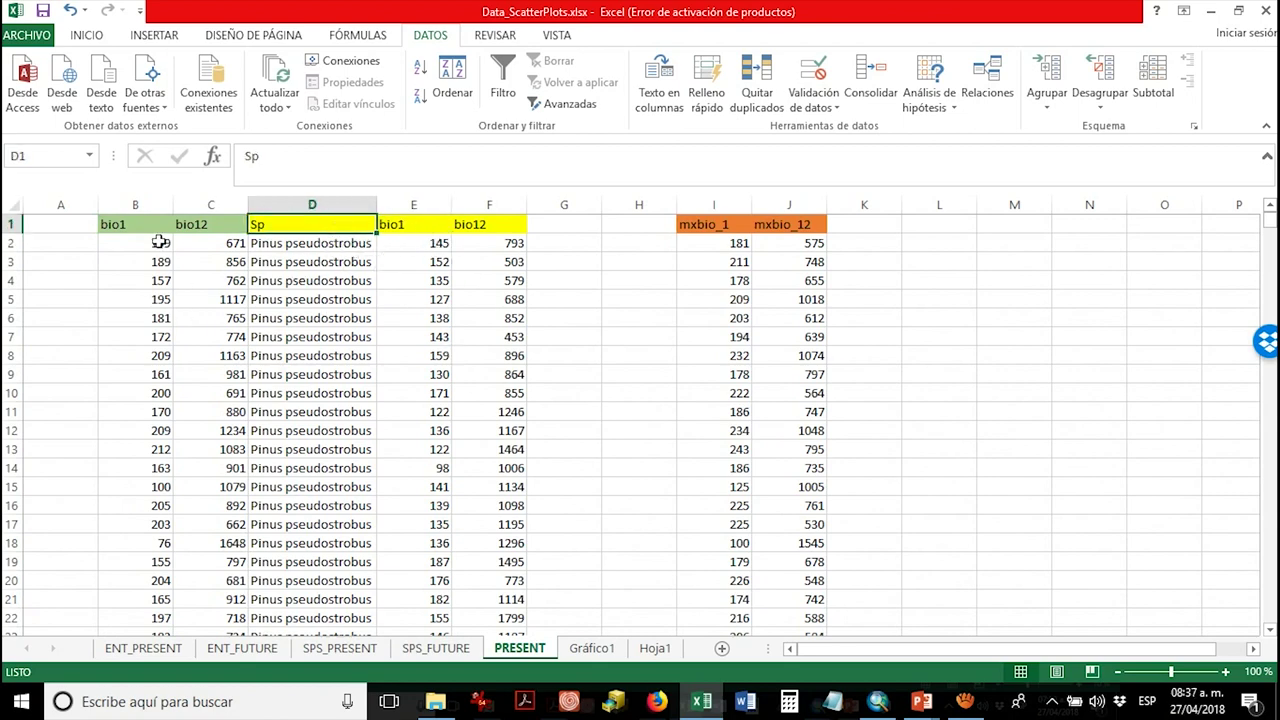
{"action": "left_click", "coordinate": [414, 223]}
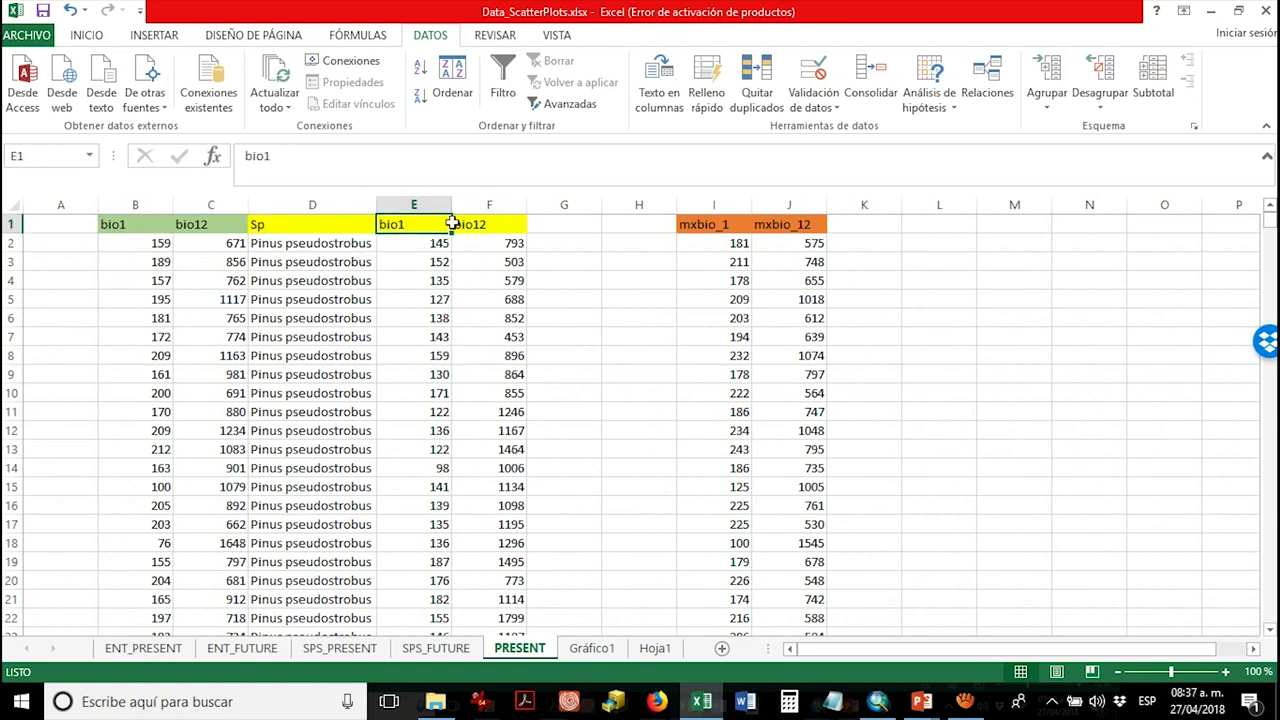
{"action": "left_click", "coordinate": [484, 223]}
{"action": "left_click", "coordinate": [412, 244]}
{"action": "left_click", "coordinate": [293, 225]}
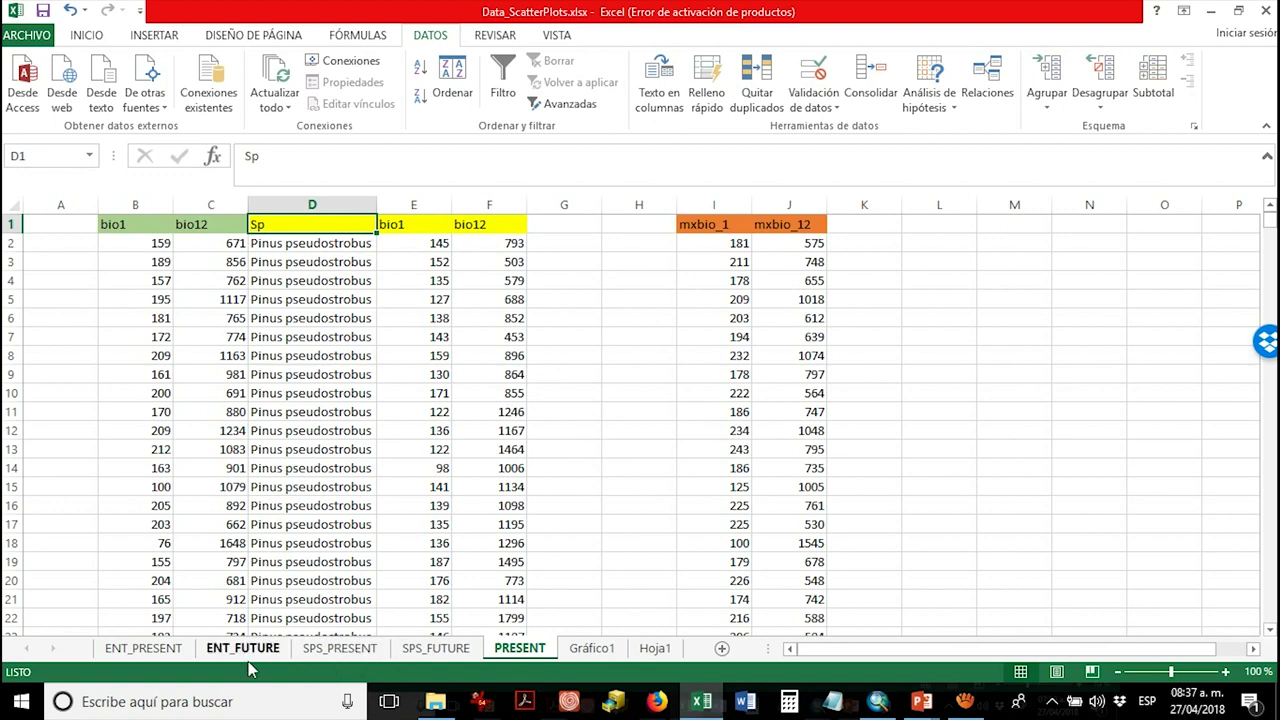
- Open the SPS_PRESENT sheet and check the species filter options without changing them
{"action": "left_click", "coordinate": [340, 648]}
{"action": "left_click", "coordinate": [178, 256]}
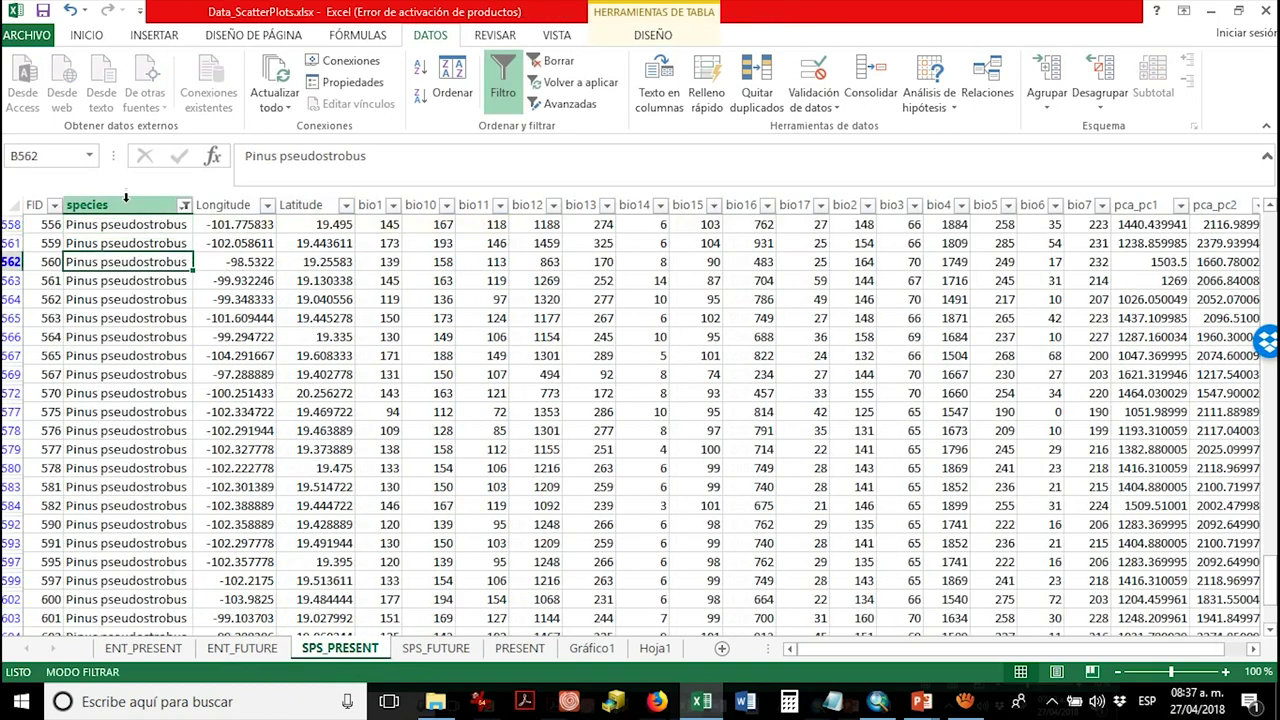
{"action": "left_click", "coordinate": [131, 204]}
{"action": "left_click", "coordinate": [185, 206]}
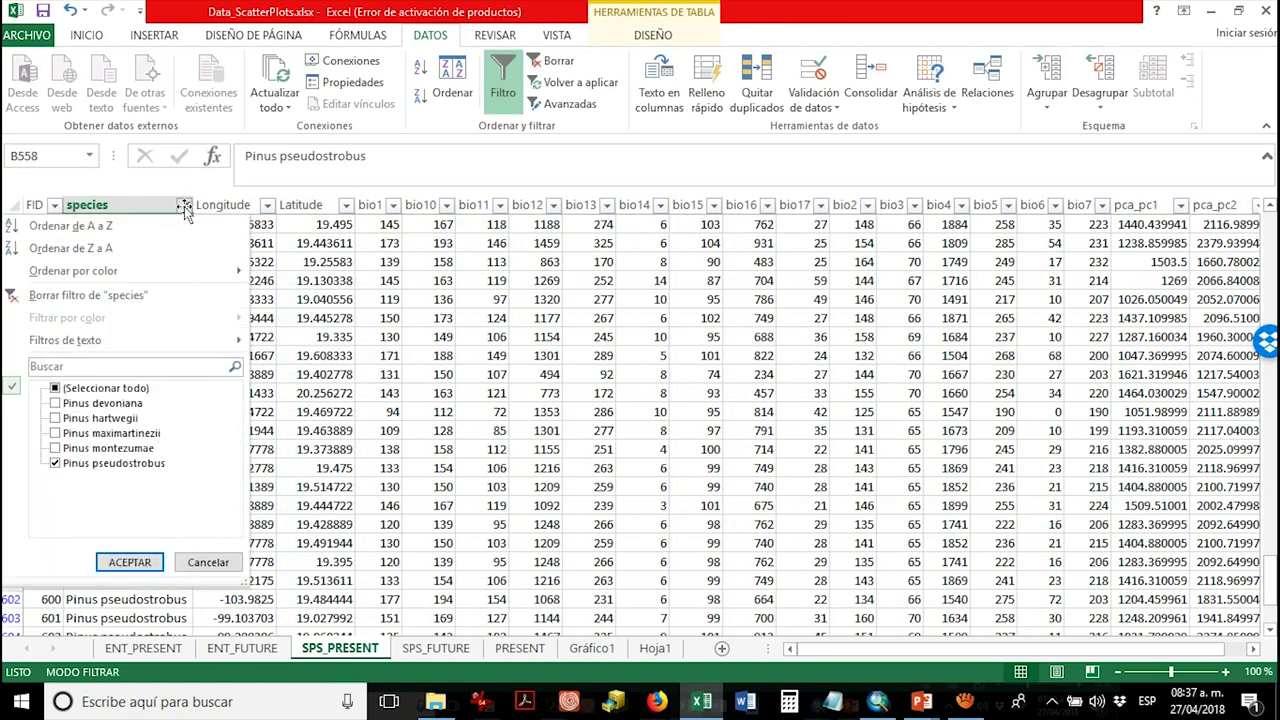
{"action": "left_click", "coordinate": [184, 207]}
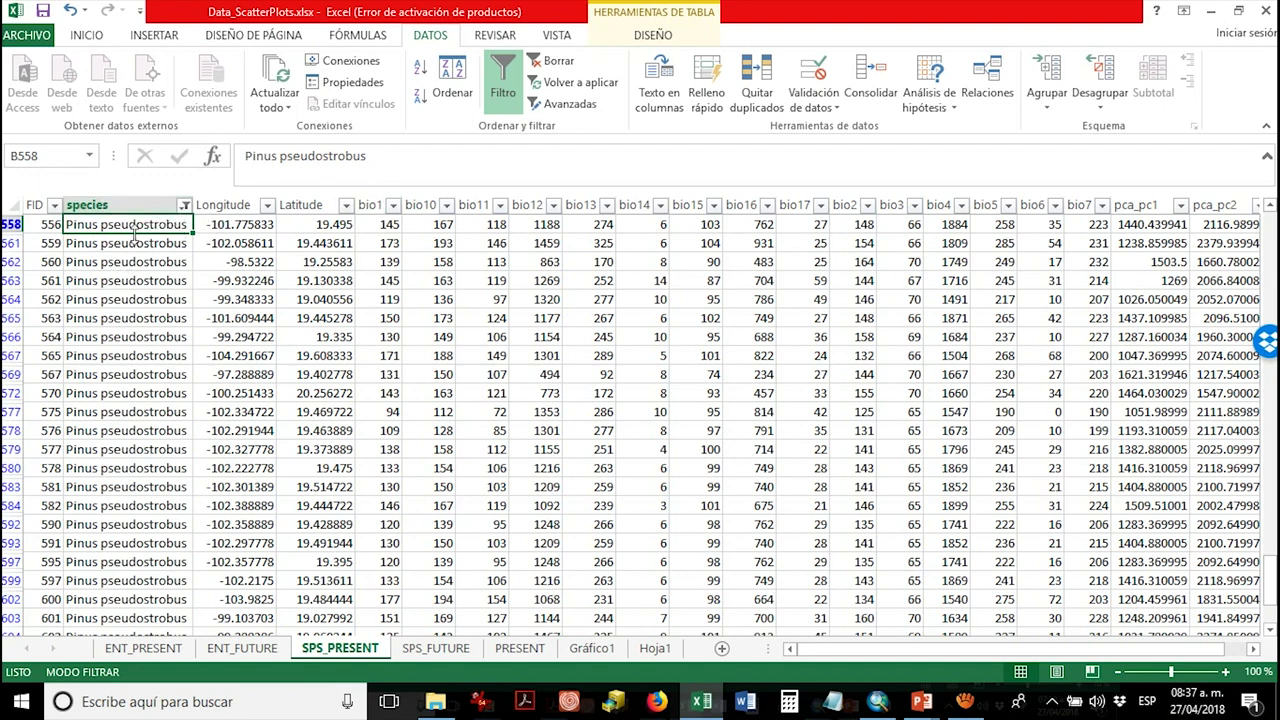
- Select some Pinus pseudostrobus cells and the filtered bio1 and bio12 columns in turn to identify the species data
{"action": "left_click_drag", "start_coordinate": [131, 224], "coordinate": [130, 368]}
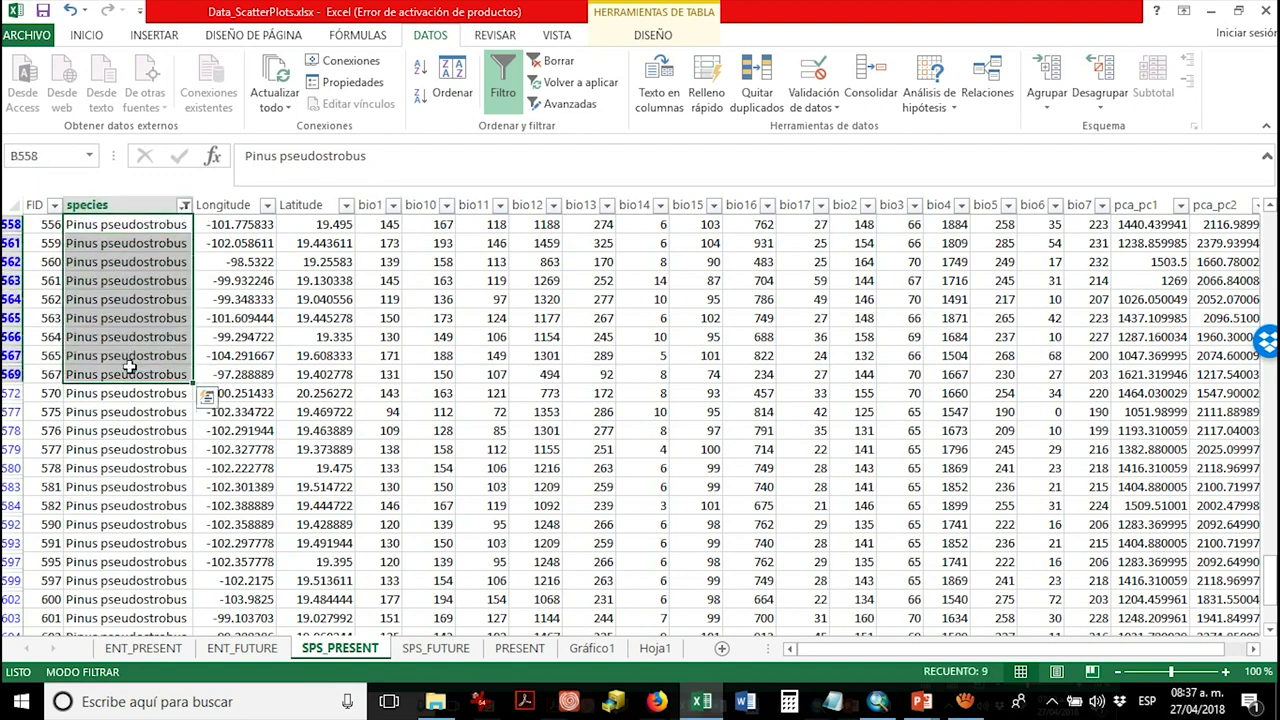
{"action": "left_click", "coordinate": [372, 200]}
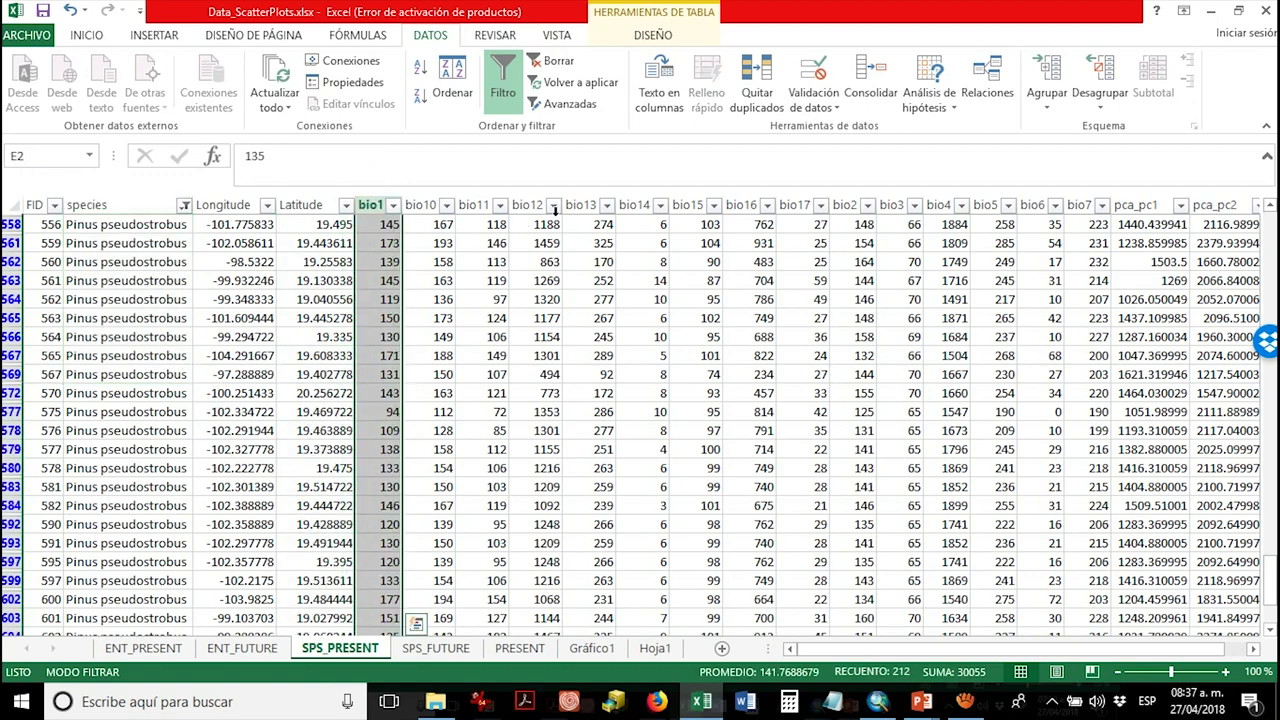
{"action": "left_click", "coordinate": [530, 200]}
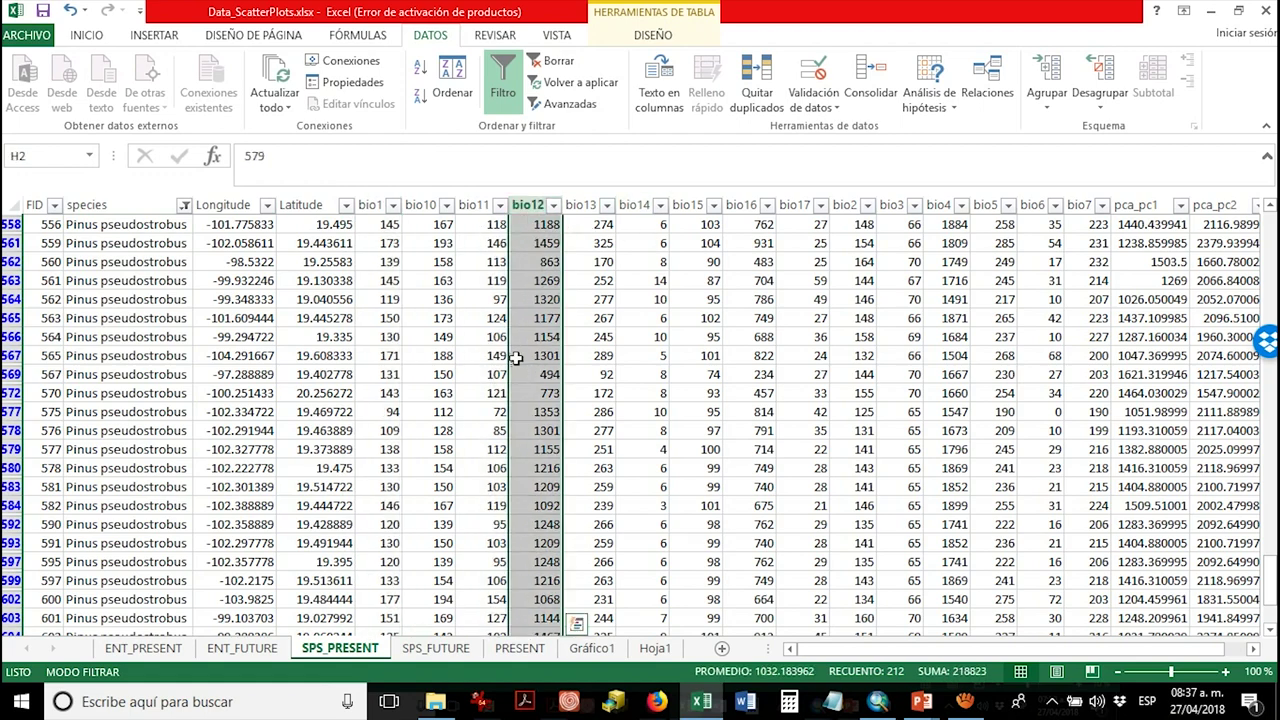
- Insert a markers-only scatter chart from the green bio1 and bio12 columns, B1:C10001, on the PRESENT sheet
{"action": "left_click", "coordinate": [524, 654]}
{"action": "left_click", "coordinate": [143, 246]}
{"action": "left_click", "coordinate": [143, 225]}
{"action": "left_click_drag", "start_coordinate": [143, 224], "coordinate": [212, 261]}
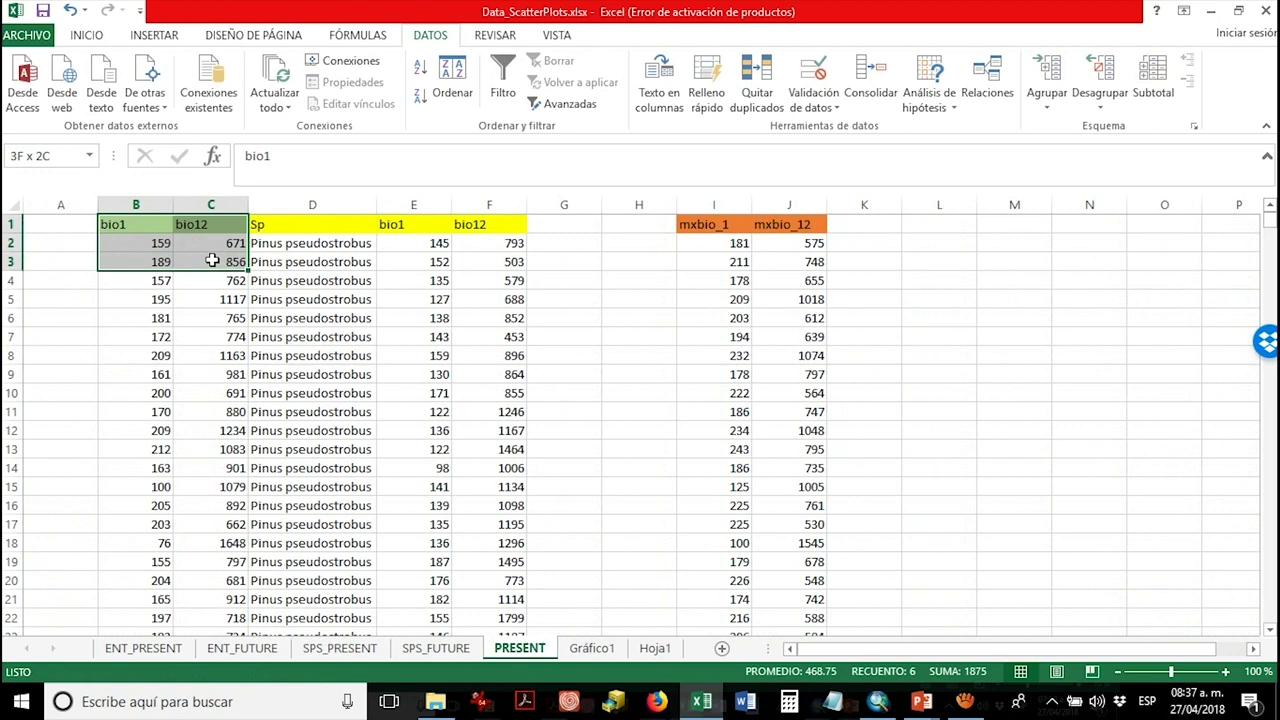
{"action": "left_click_drag", "start_coordinate": [212, 261], "coordinate": [212, 261]}
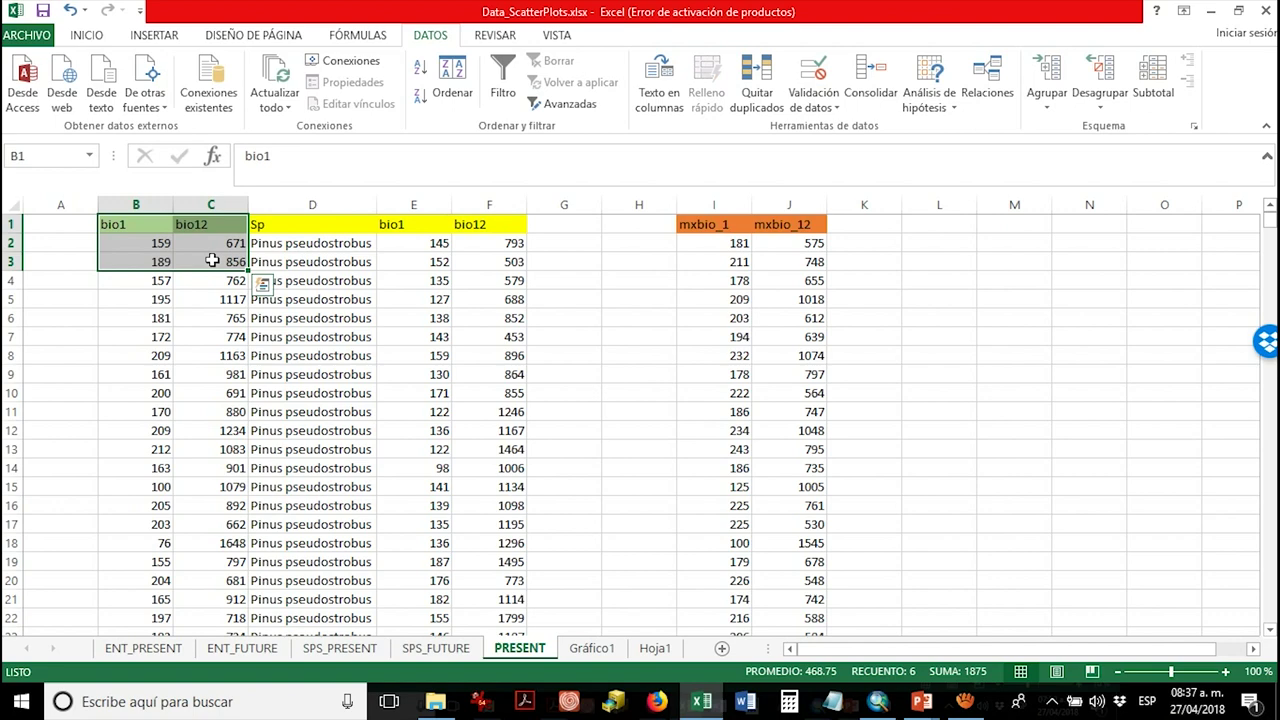
{"action": "key", "text": "ctrl+shift+Down"}
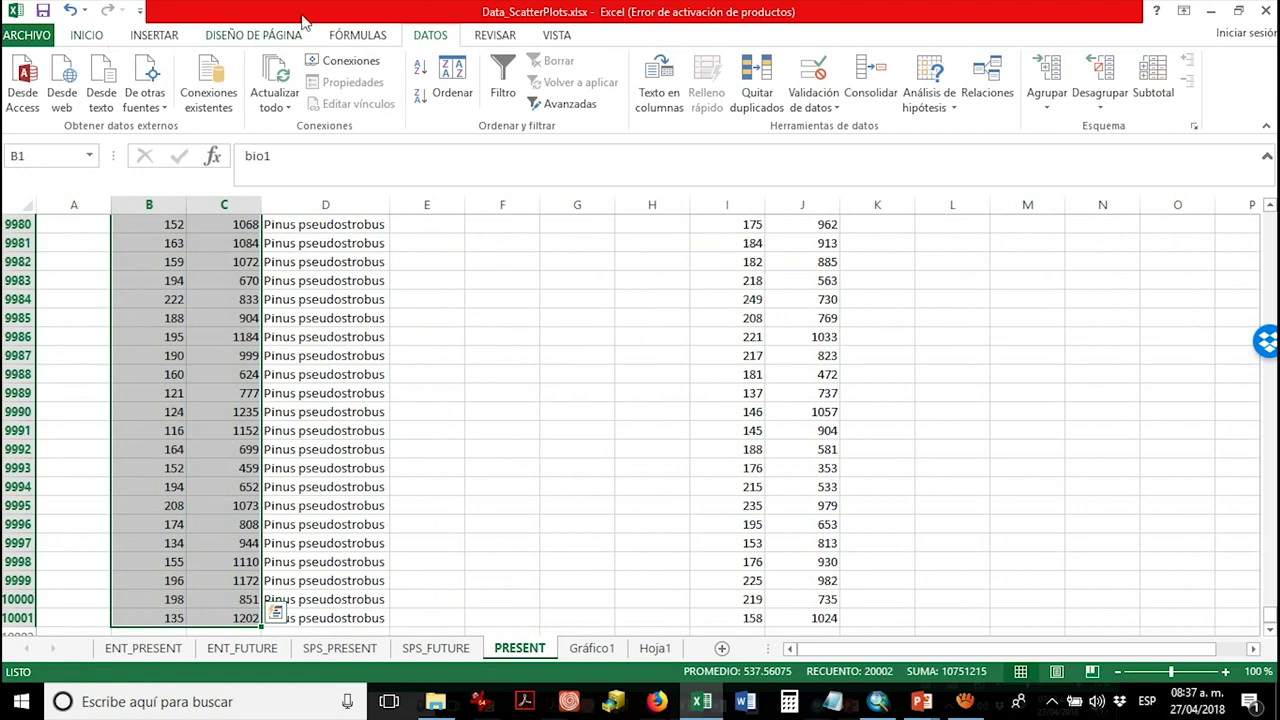
{"action": "left_click", "coordinate": [155, 37]}
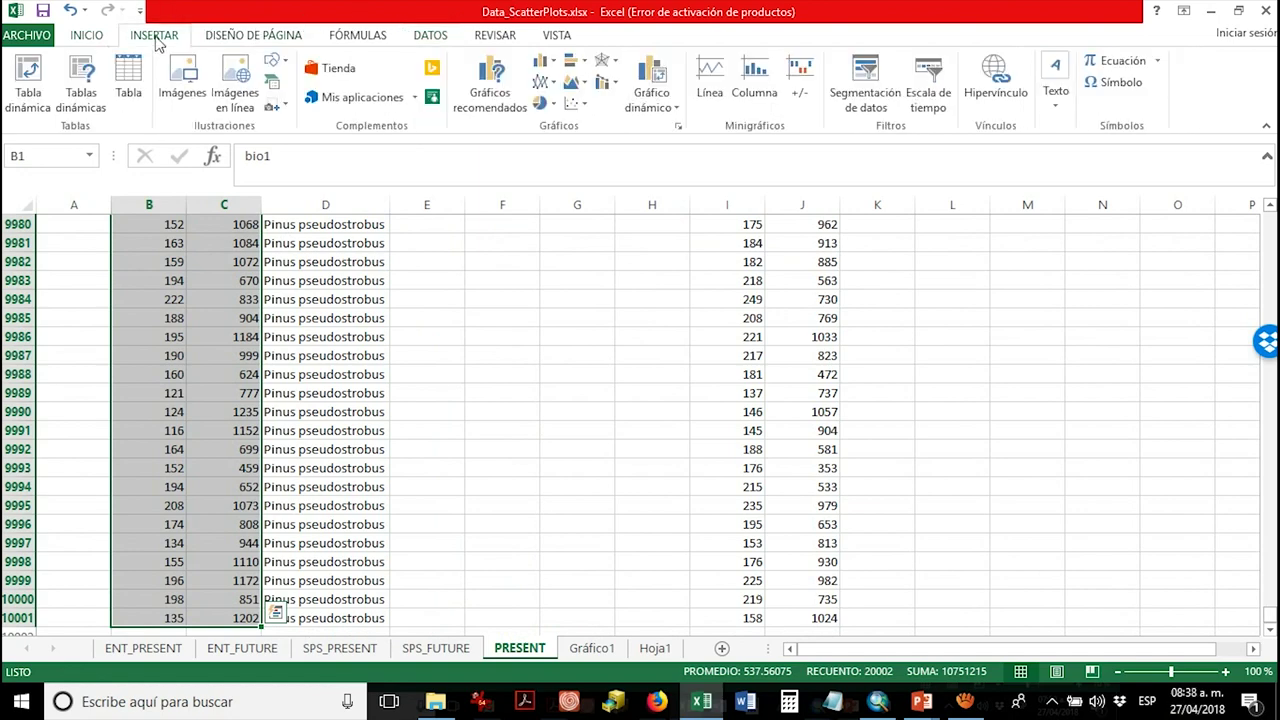
{"action": "left_click", "coordinate": [580, 103]}
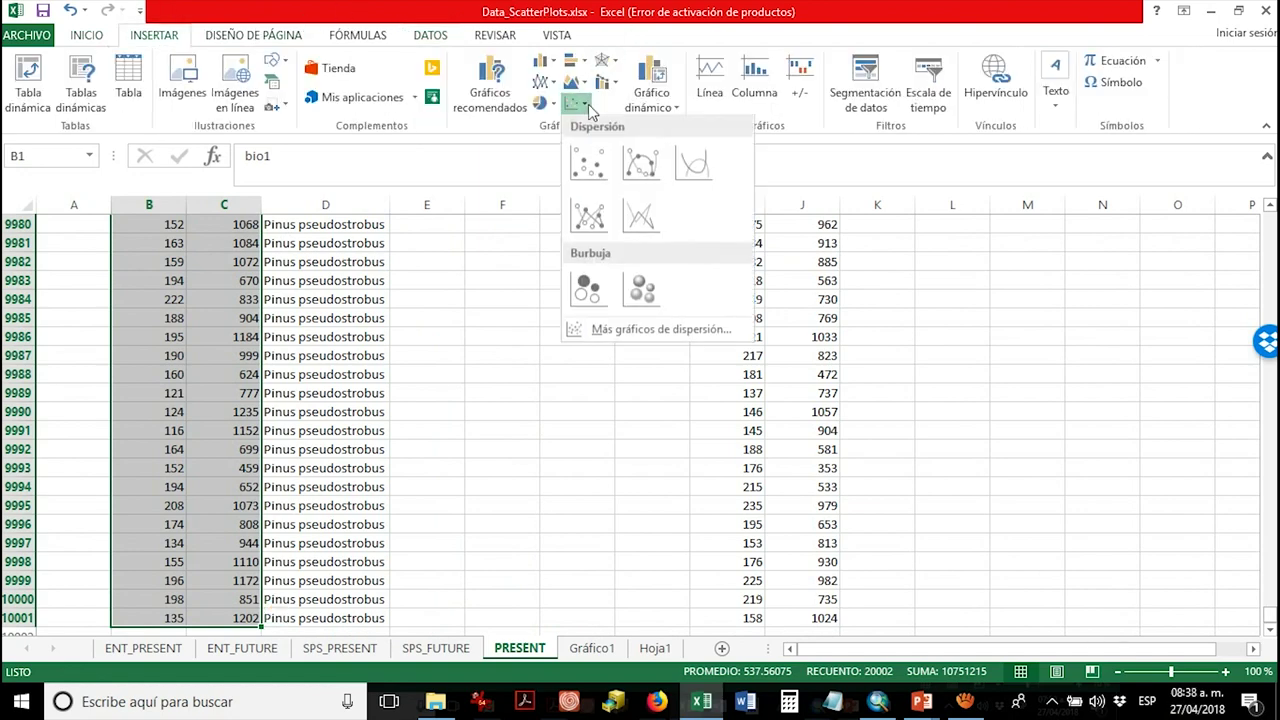
{"action": "left_click", "coordinate": [590, 166]}
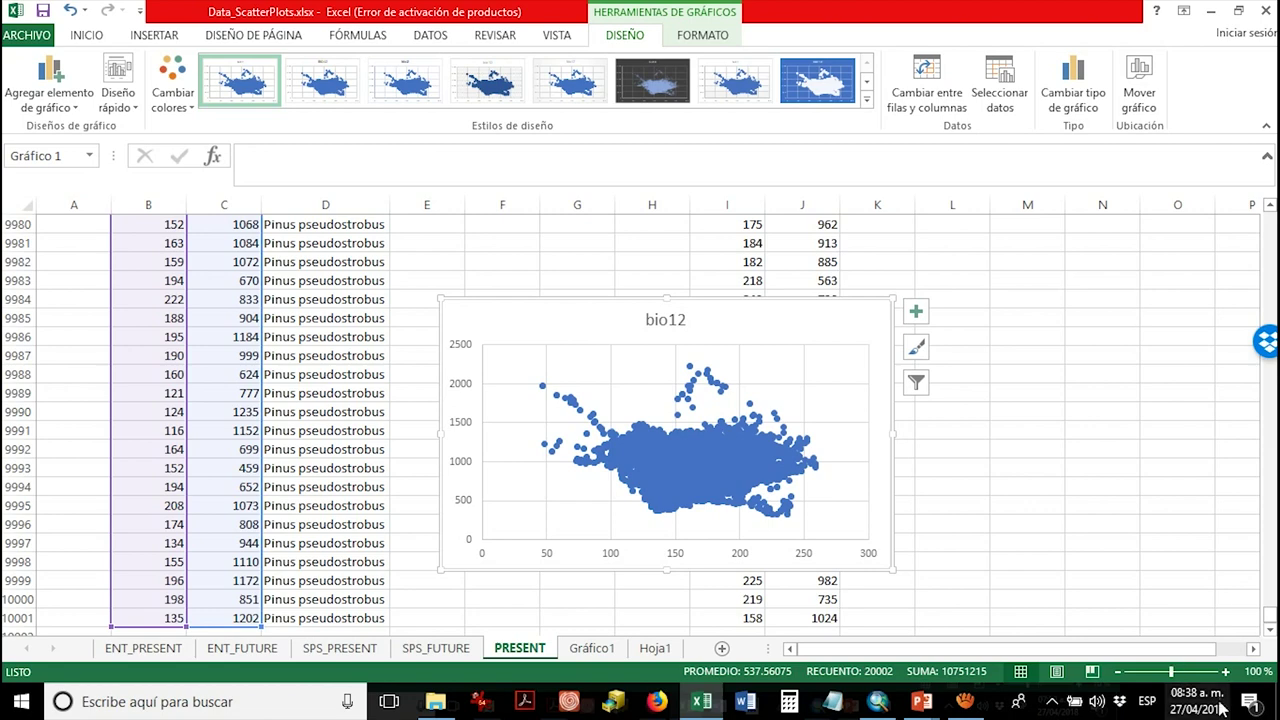
- Add a new data series to the scatter chart and take its name from cell D2, Pinus pseudostrobus
{"action": "left_click", "coordinate": [918, 387]}
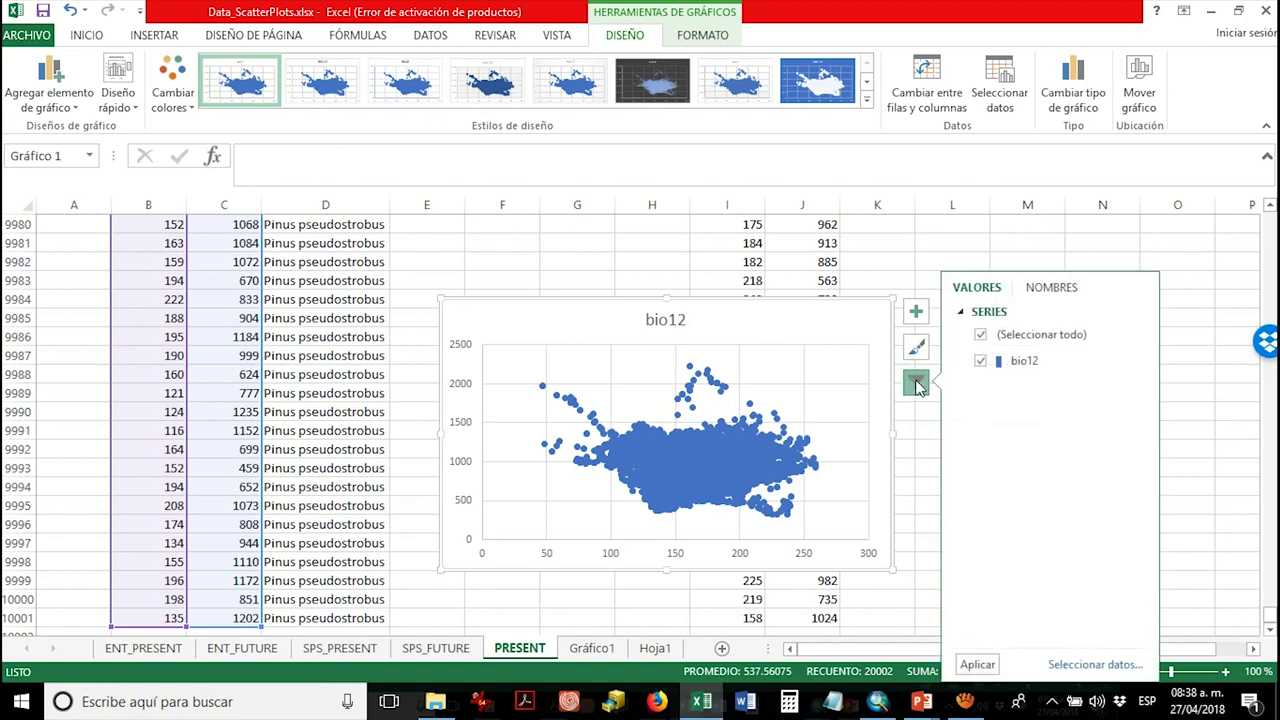
{"action": "left_click", "coordinate": [999, 95]}
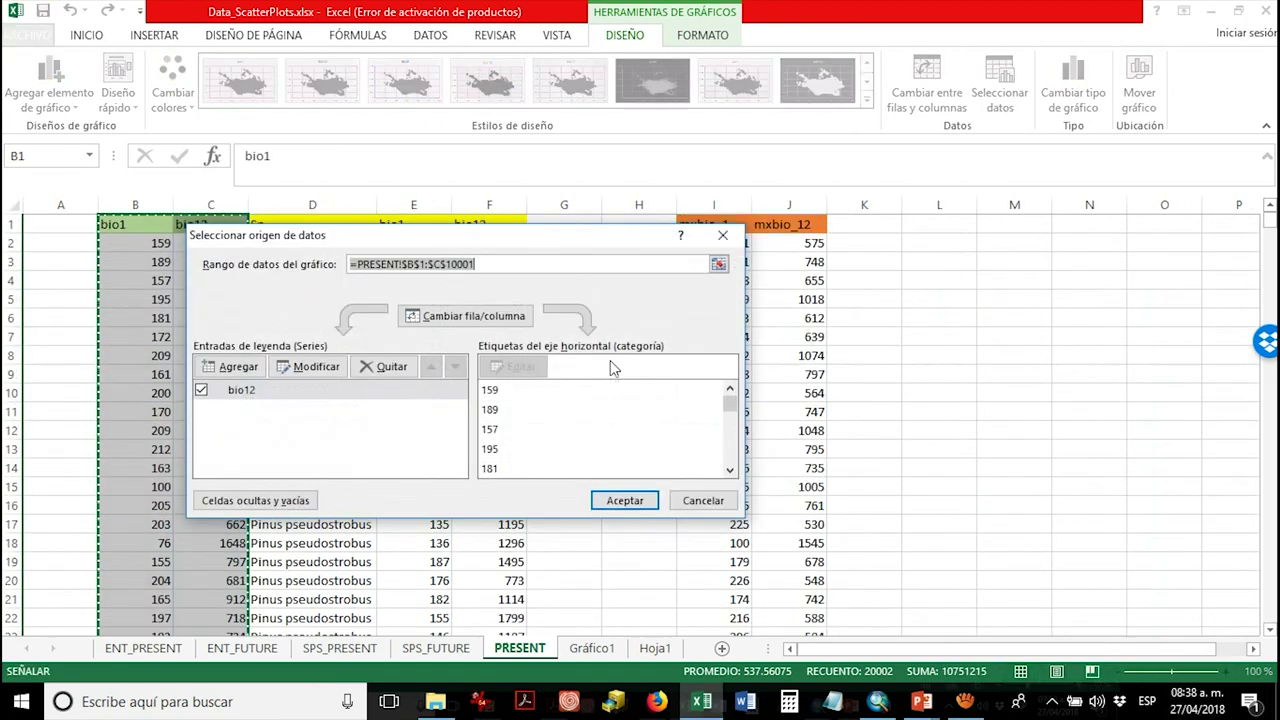
{"action": "left_click", "coordinate": [238, 367]}
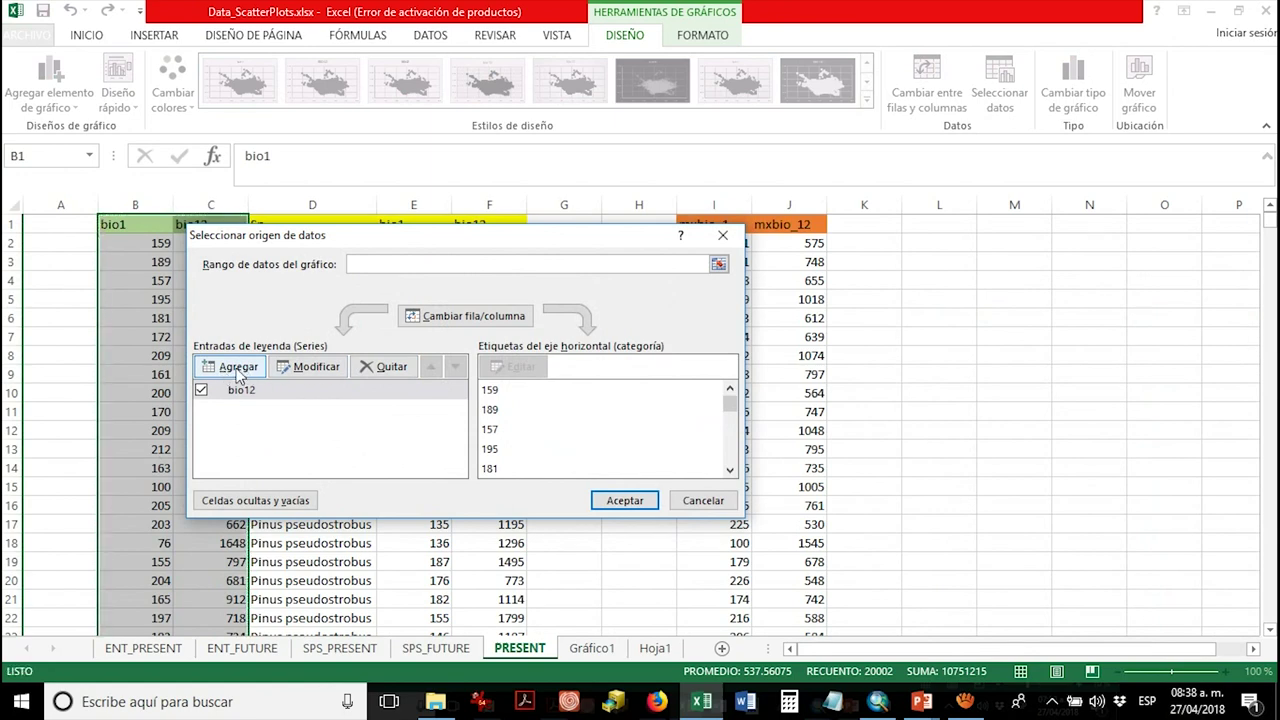
{"action": "left_click", "coordinate": [238, 367]}
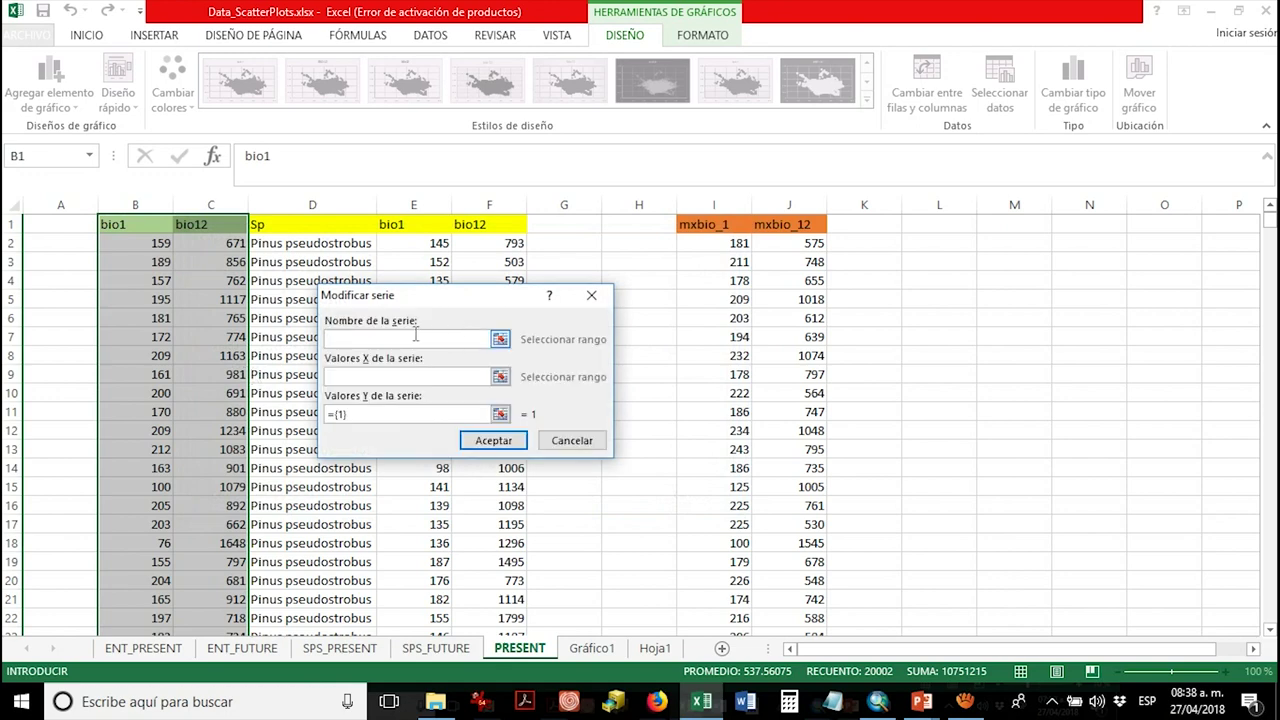
{"action": "left_click", "coordinate": [500, 340]}
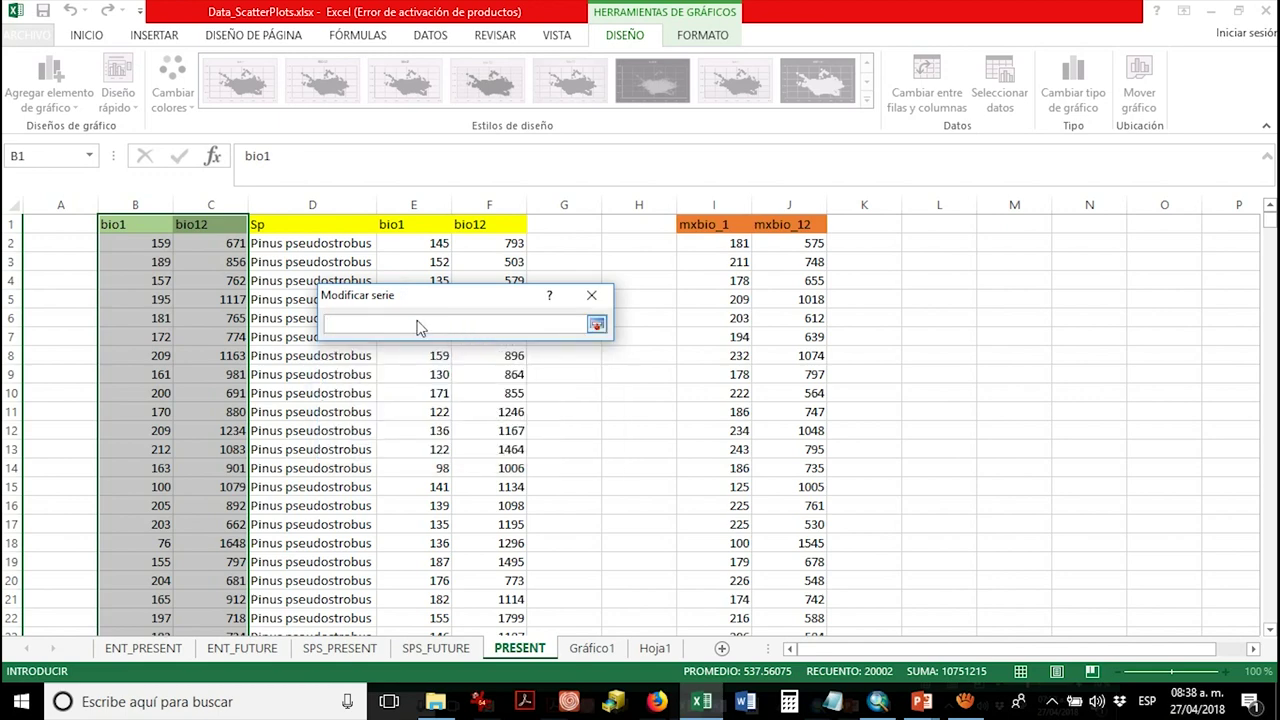
{"action": "left_click", "coordinate": [342, 242]}
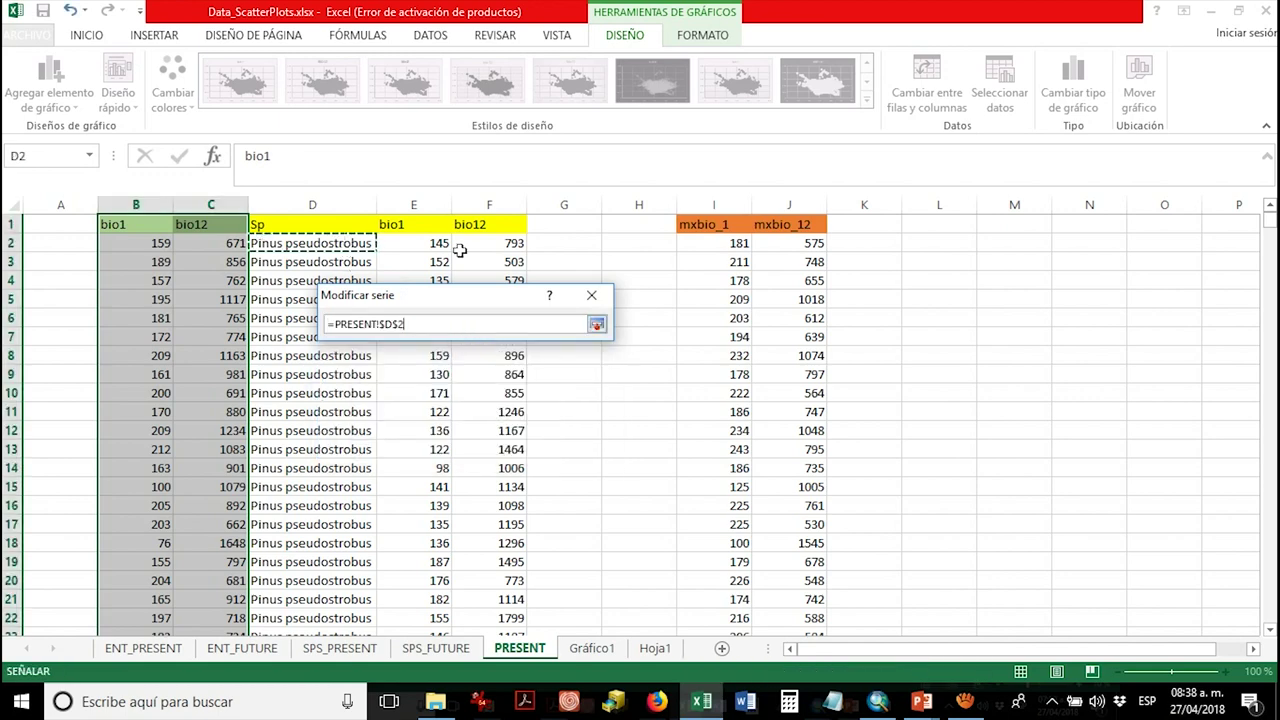
{"action": "left_click", "coordinate": [596, 324]}
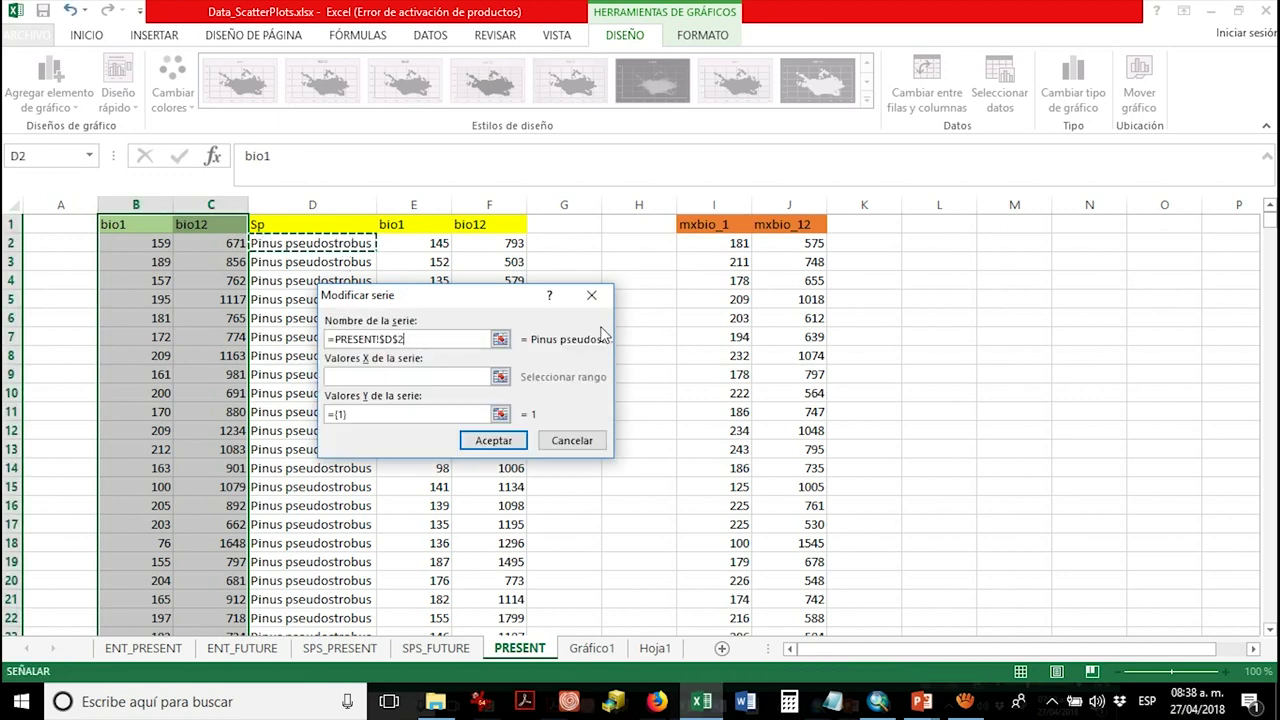
- Set the new series' X values to E2:E212 and Y values to F2:F212, and apply the chart's data source
{"action": "left_click", "coordinate": [500, 377]}
{"action": "left_click_drag", "start_coordinate": [425, 250], "coordinate": [425, 395]}
{"action": "left_click", "coordinate": [596, 324]}
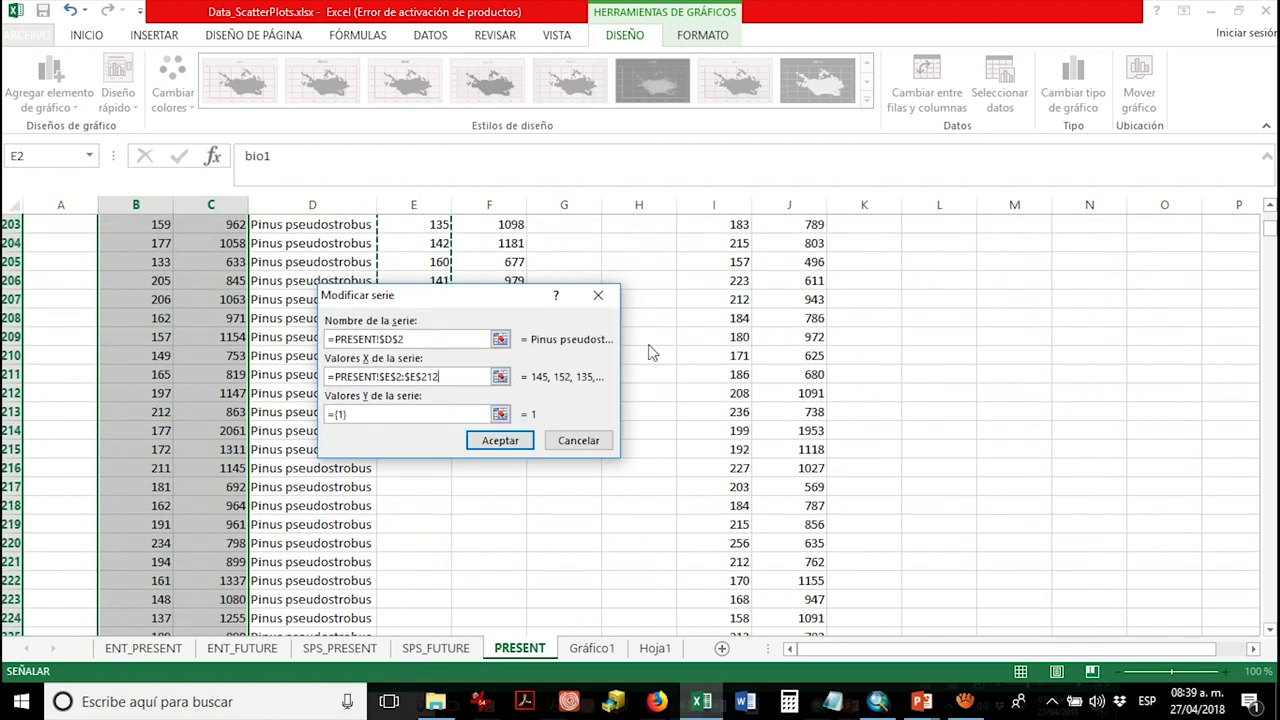
{"action": "left_click", "coordinate": [500, 414]}
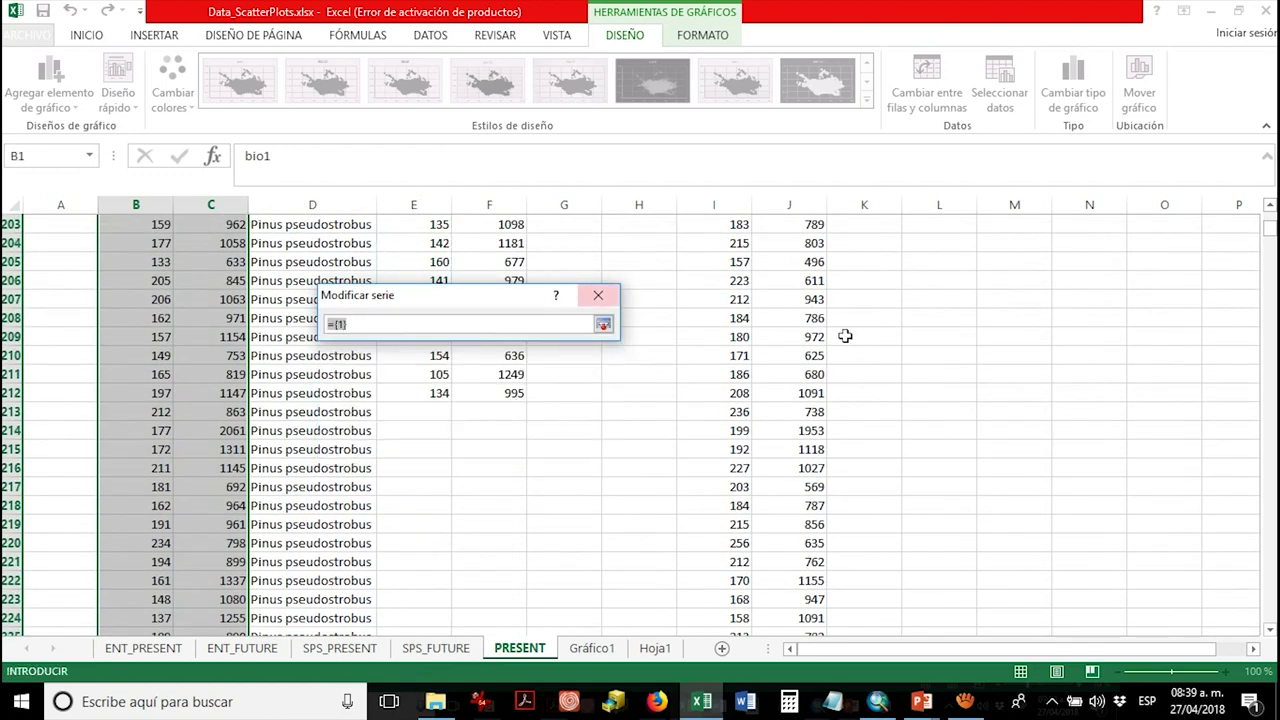
{"action": "left_click_drag", "start_coordinate": [1272, 233], "coordinate": [1272, 218]}
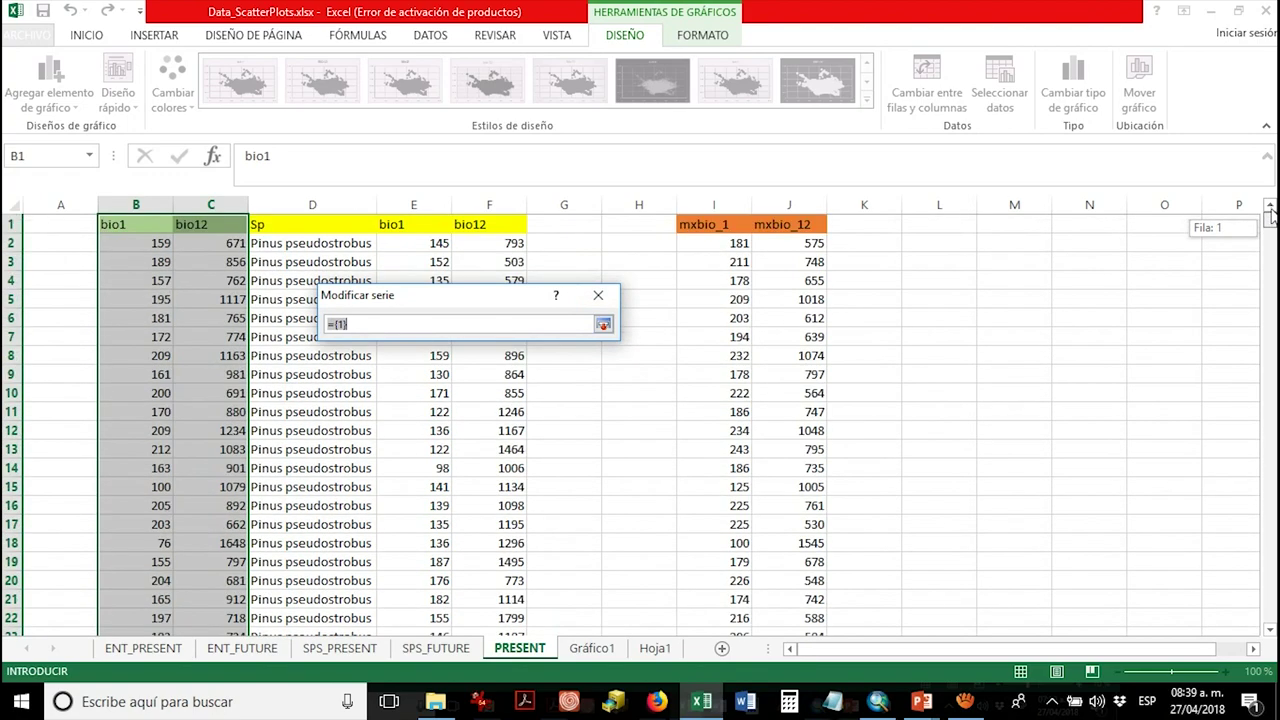
{"action": "left_click_drag", "start_coordinate": [495, 243], "coordinate": [543, 324]}
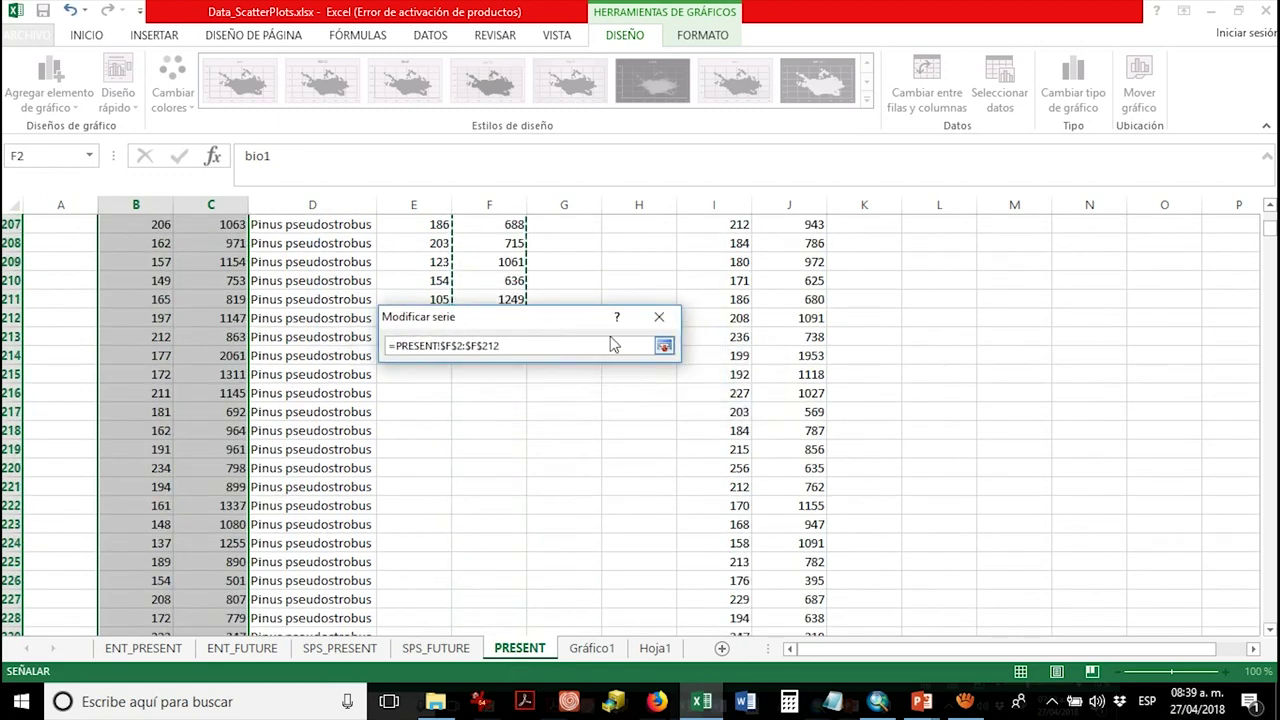
{"action": "left_click", "coordinate": [660, 346]}
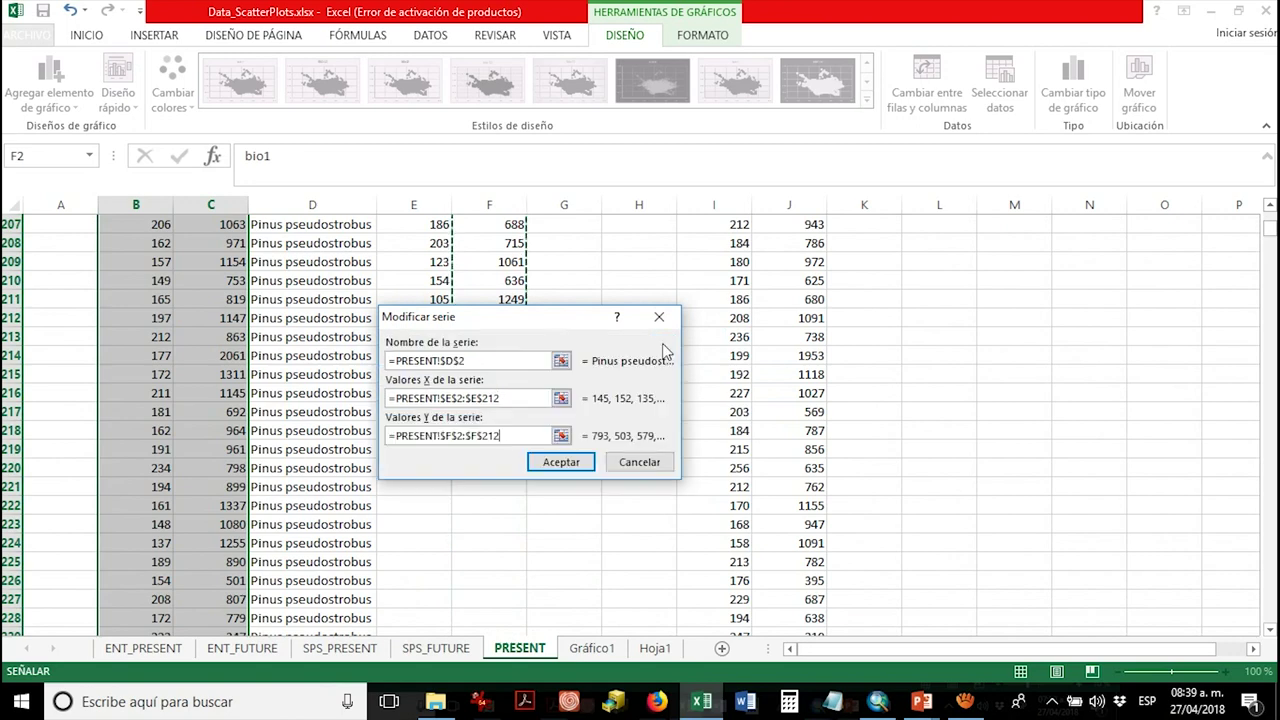
{"action": "left_click", "coordinate": [585, 463]}
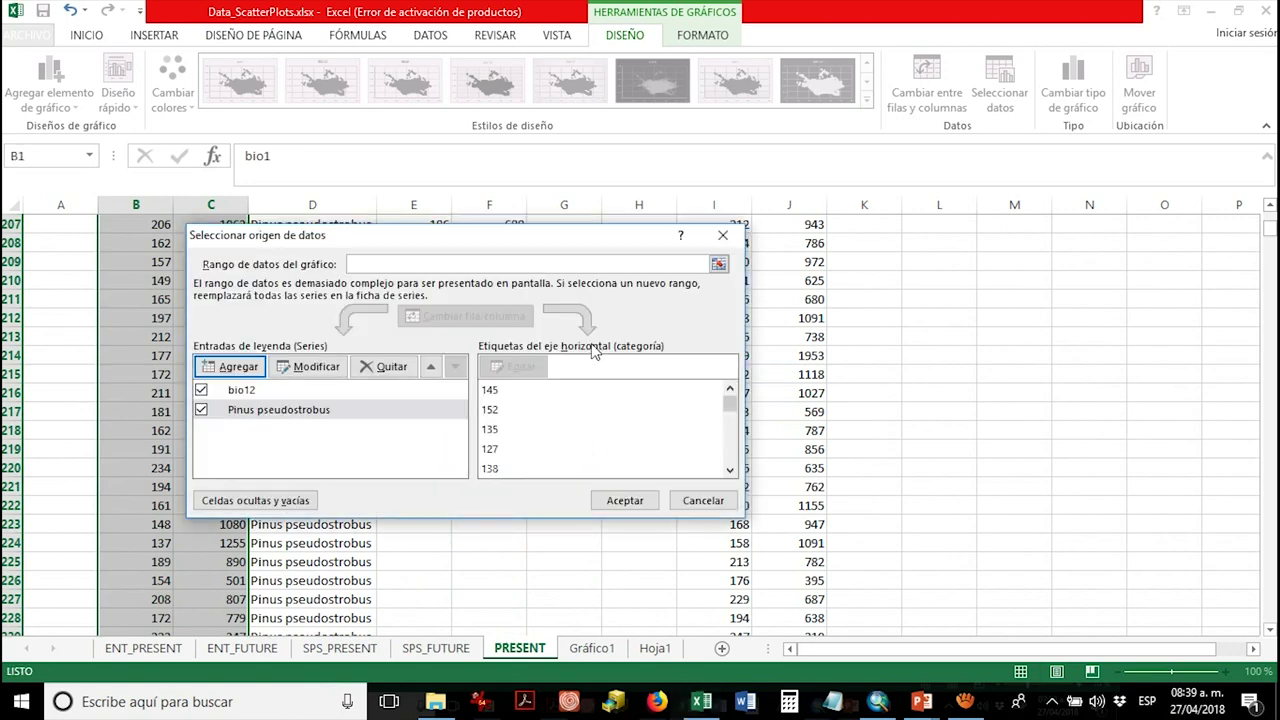
{"action": "left_click", "coordinate": [625, 500]}
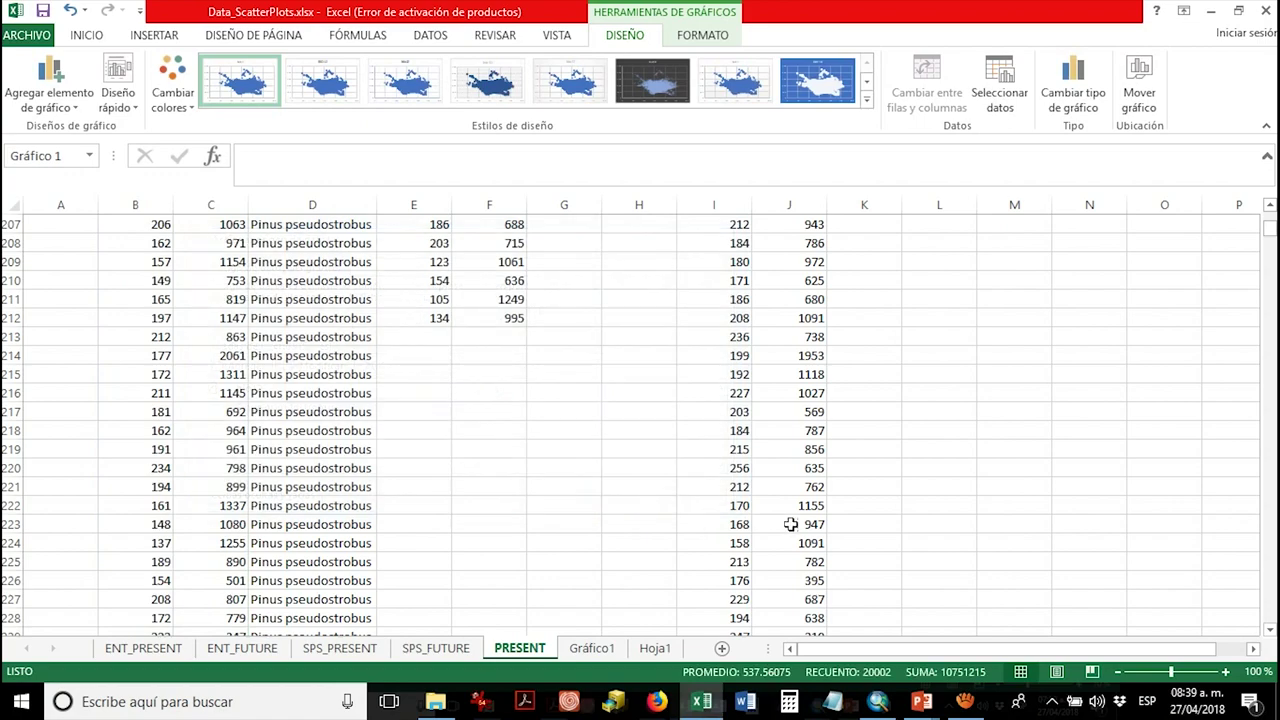
- Examine the two-series scatter chart beside the last PRESENT records and select the orange mxbio_1 header in cell I1
{"action": "left_click", "coordinate": [401, 412]}
{"action": "scroll", "coordinate": [478, 410], "scroll_direction": "down", "scroll_amount": 7}
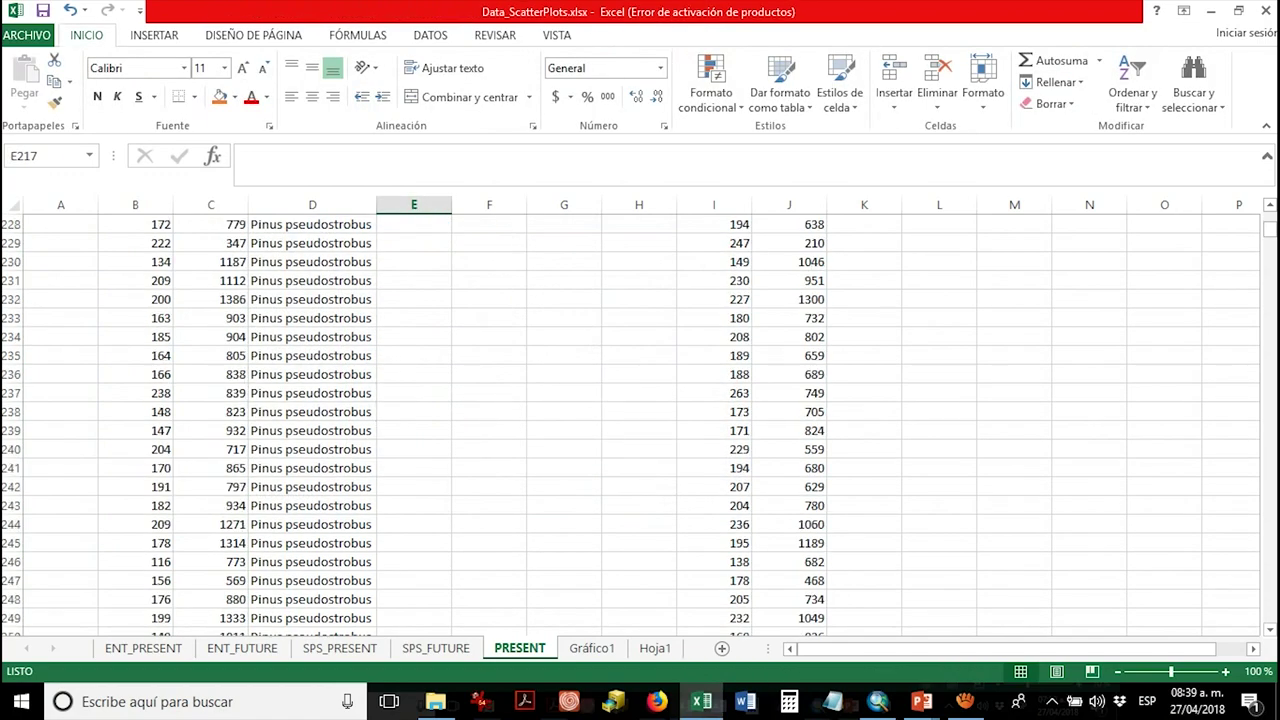
{"action": "left_click_drag", "start_coordinate": [1270, 233], "coordinate": [1273, 614]}
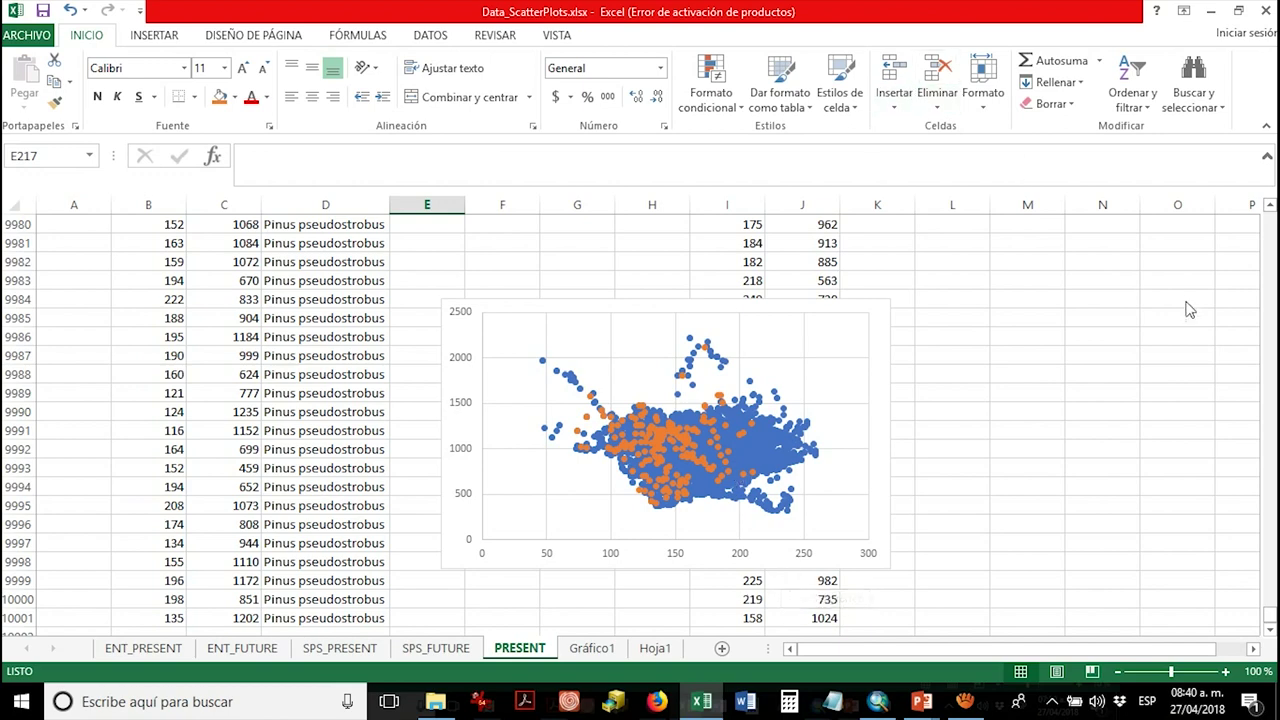
{"action": "left_click_drag", "start_coordinate": [1272, 604], "coordinate": [1268, 206]}
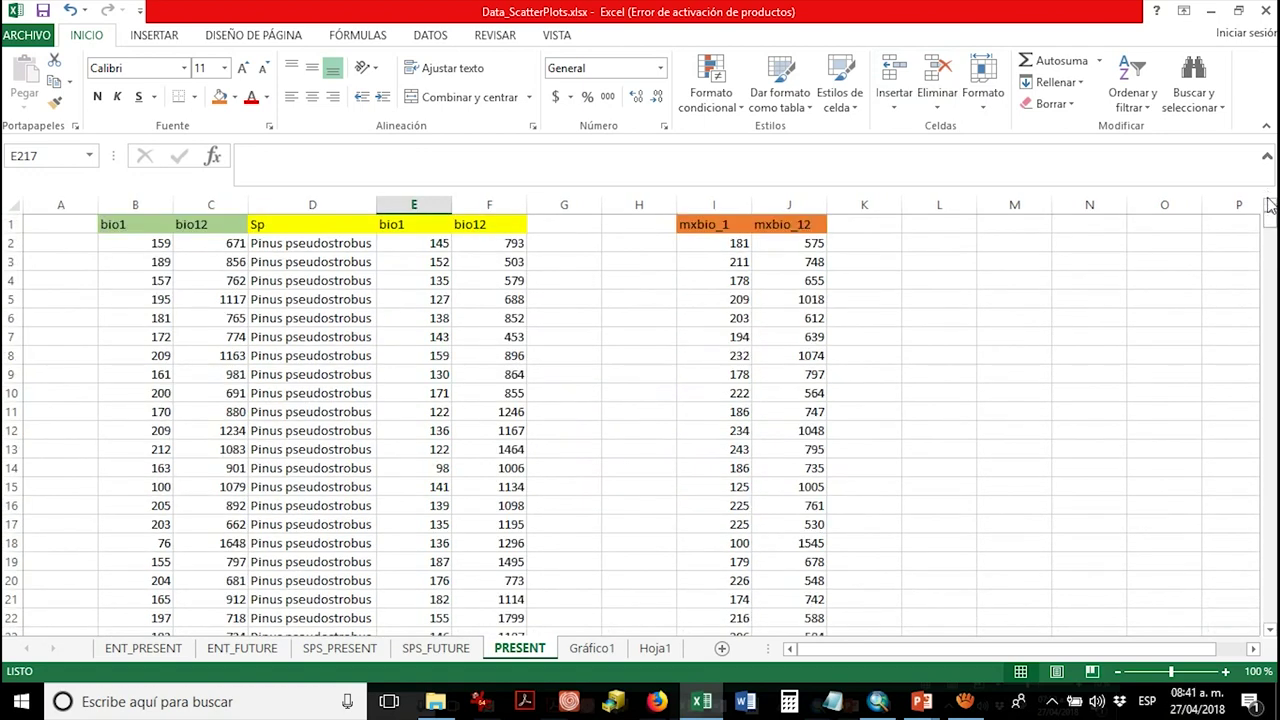
{"action": "left_click", "coordinate": [728, 226]}
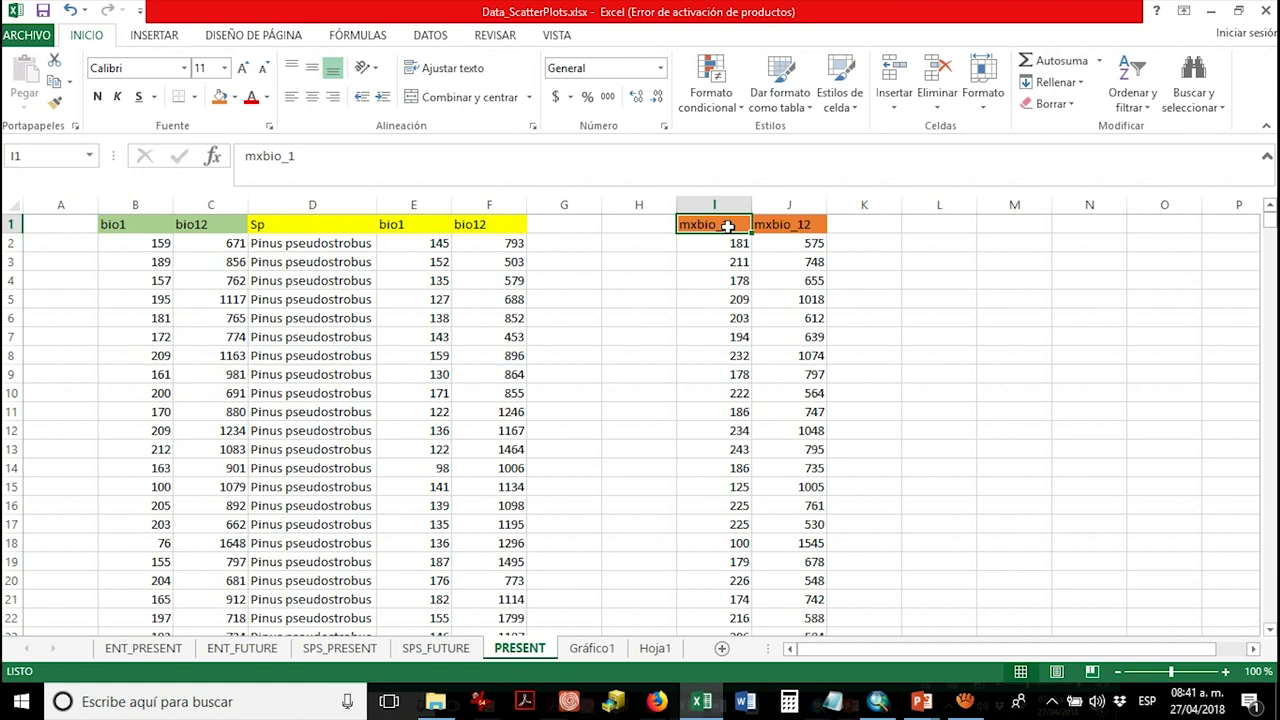
- Open the Gráfico1 chart sheet to view its scatter plot, and switch to the running PowerPoint slide show
{"action": "left_click", "coordinate": [608, 651]}
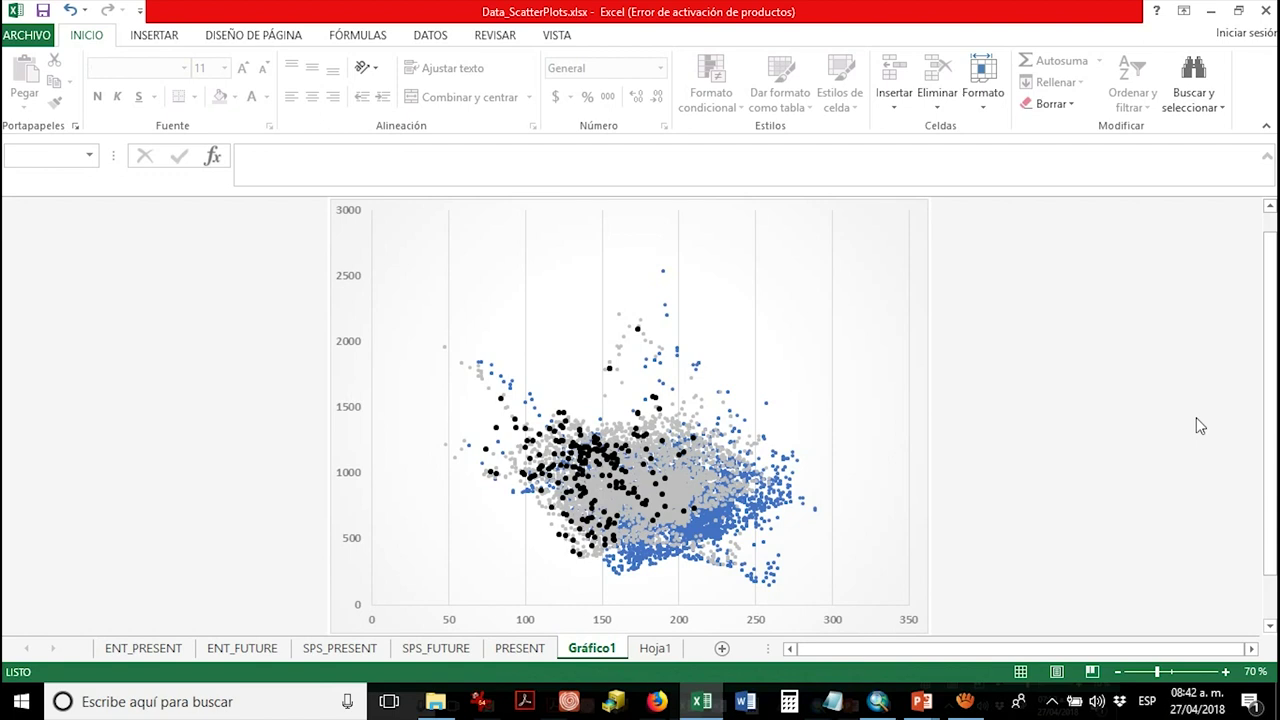
{"action": "mouse_move", "coordinate": [918, 706]}
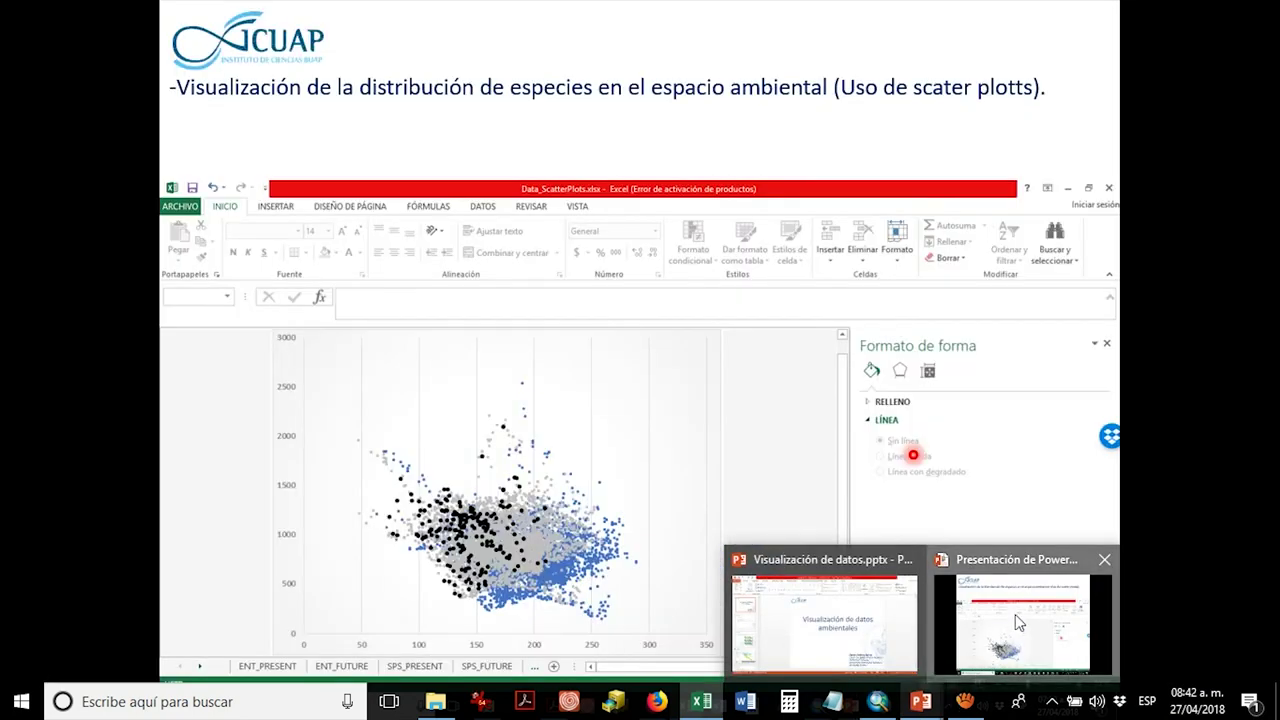
{"action": "left_click", "coordinate": [1015, 614]}
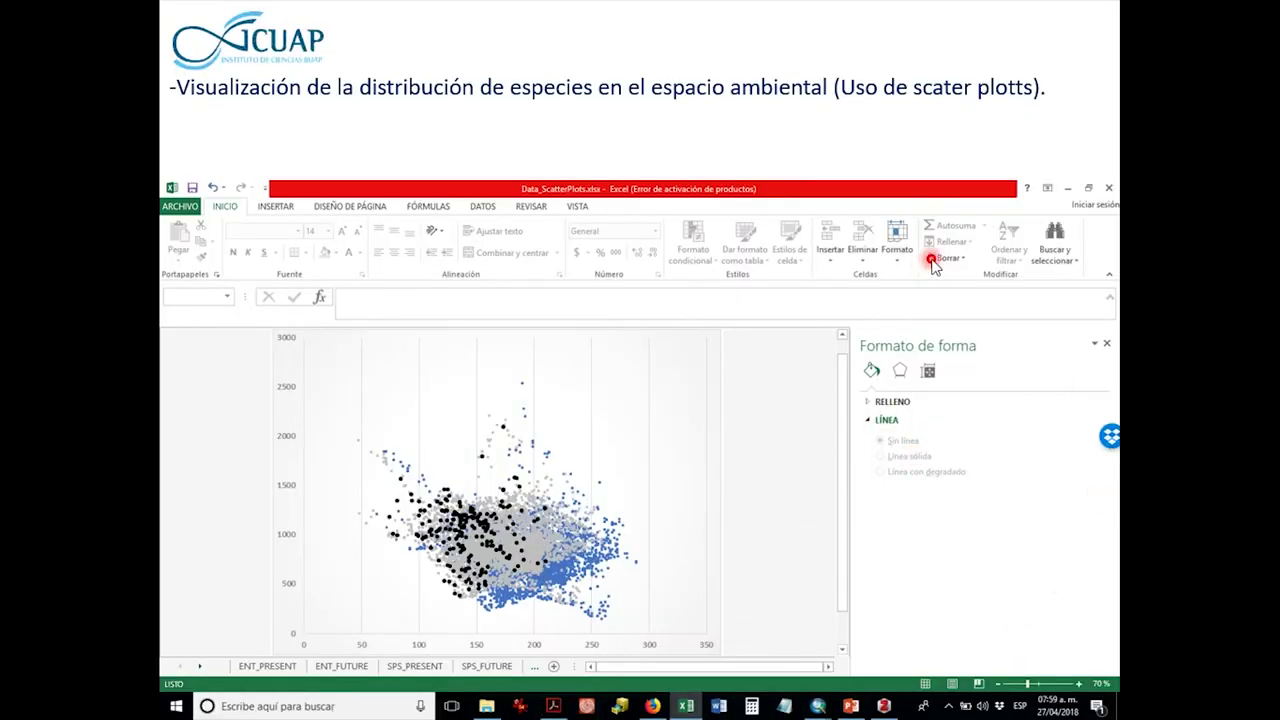